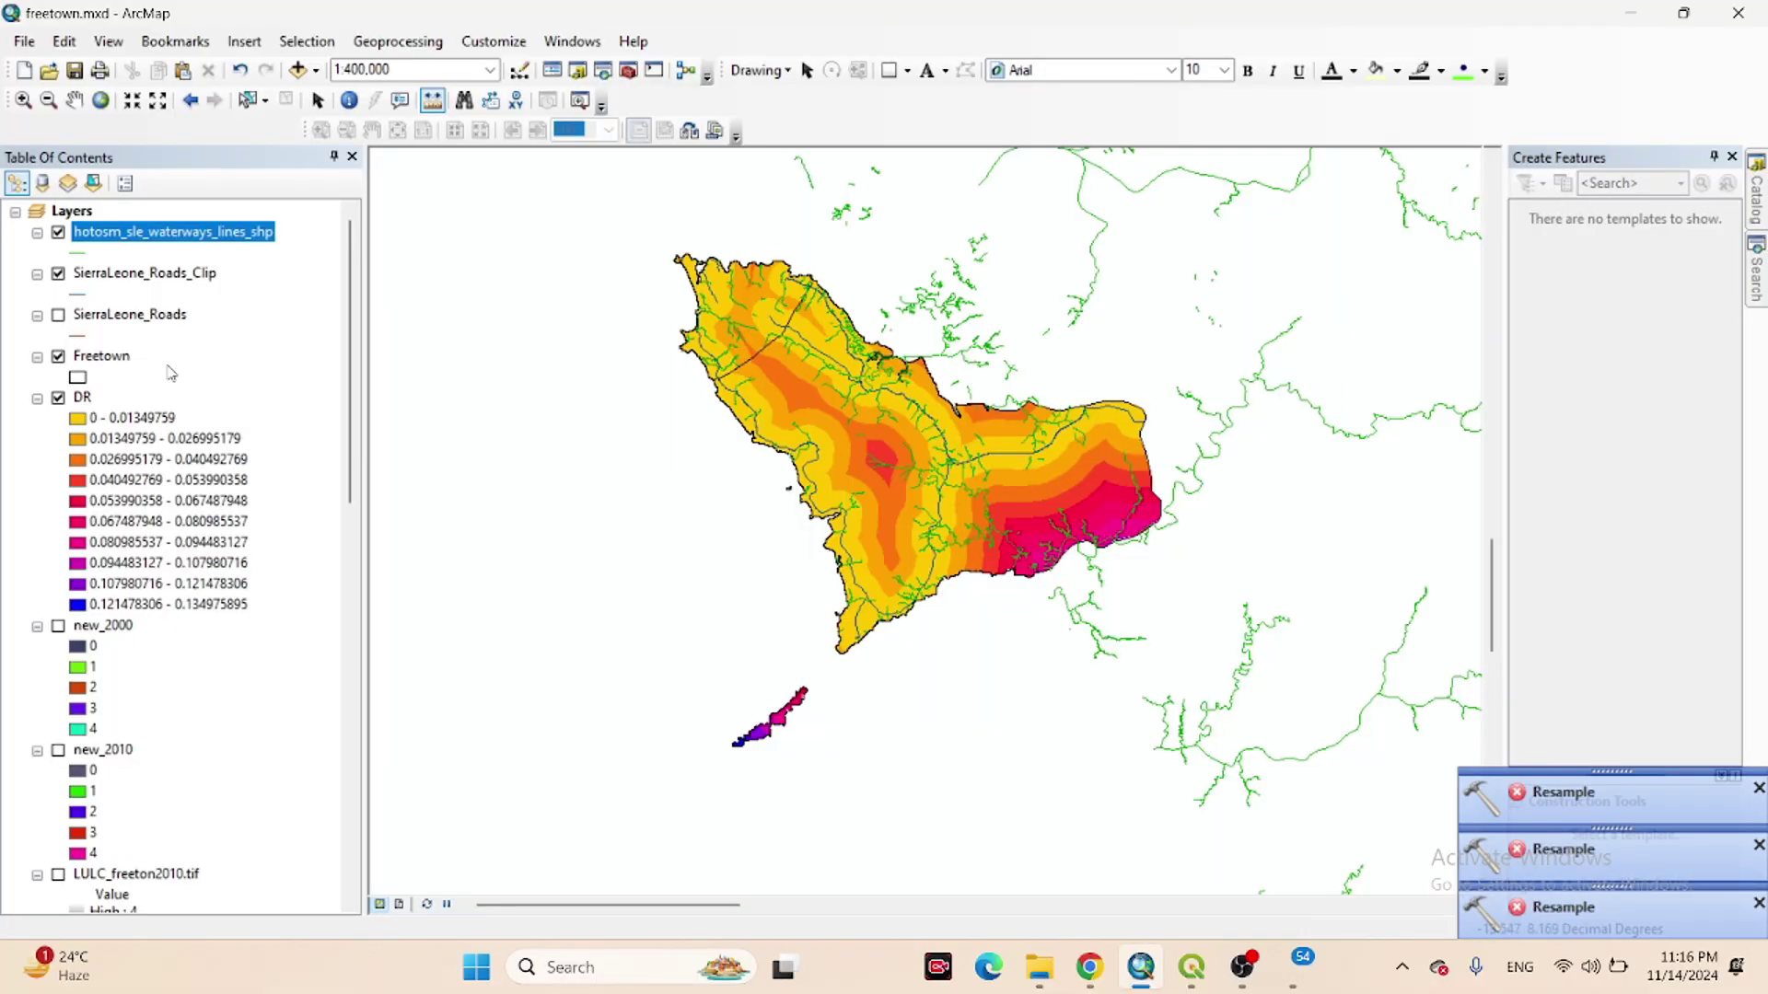
Hide the waterways, SierraLeone_Roads_Clip and Freetown layers so that only the DR raster is drawn.
mouse_move(350, 309)
mouse_down()
mouse_move(351, 687)
mouse_move(360, 291)
mouse_up()
click(91, 399)
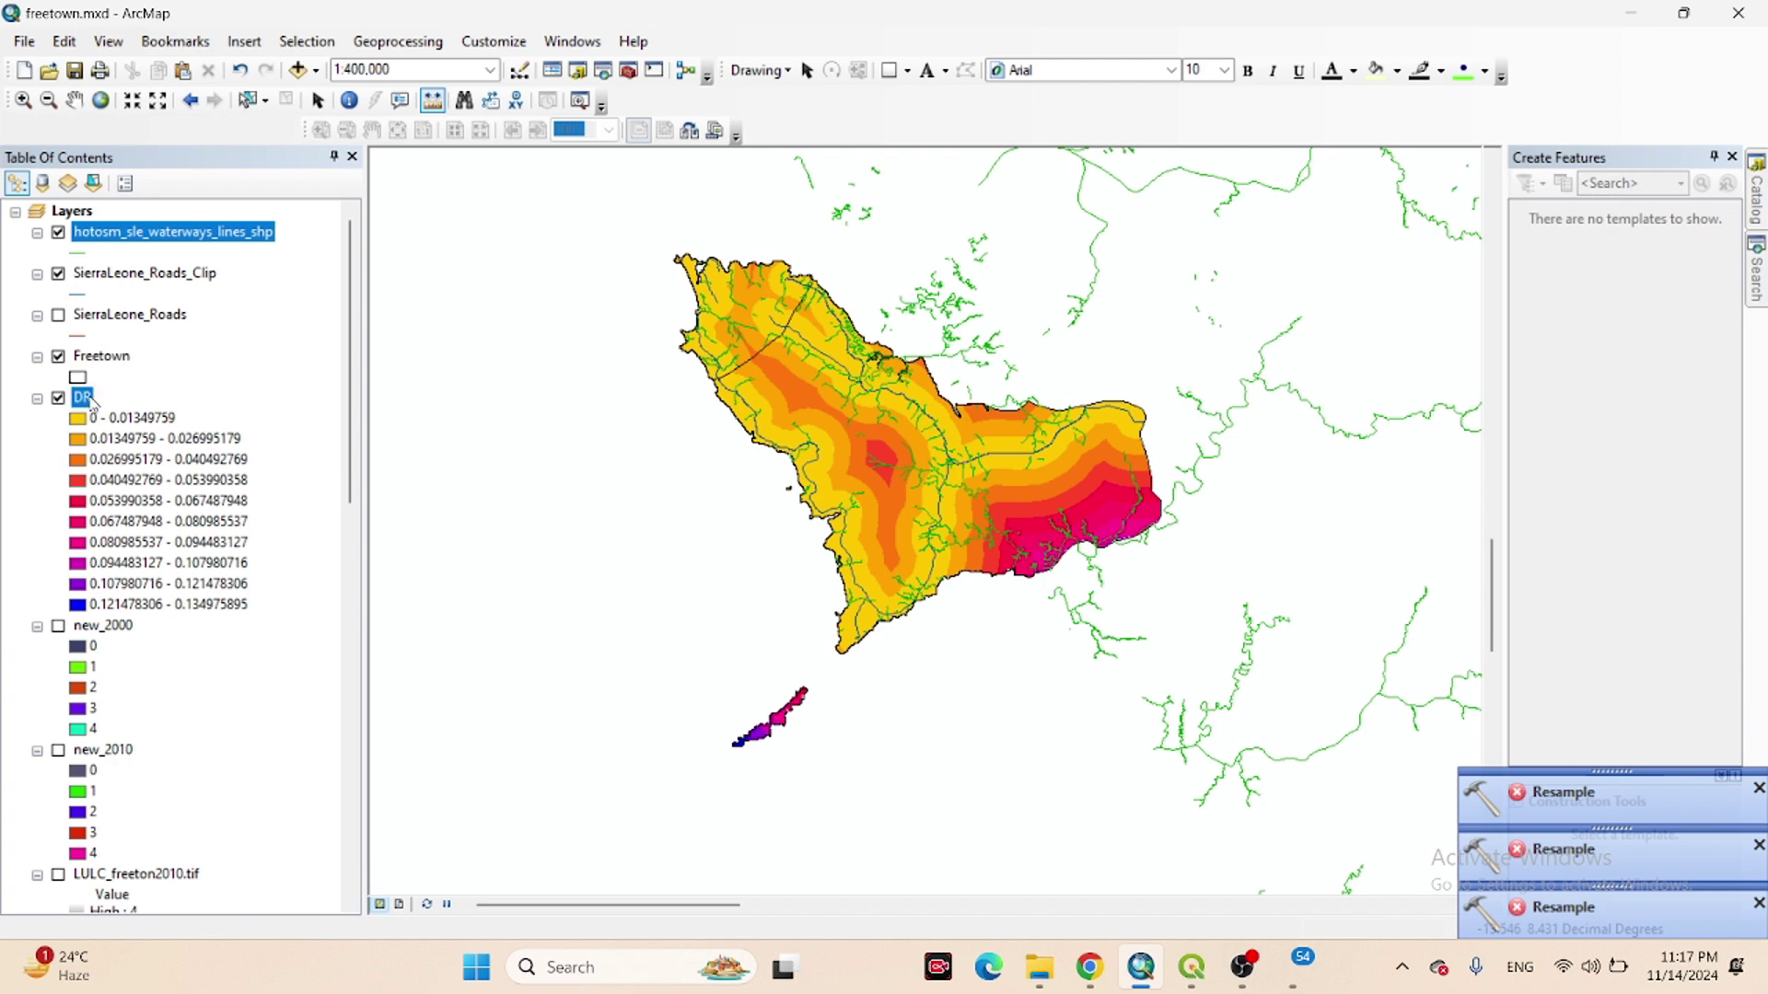
click(58, 233)
click(58, 274)
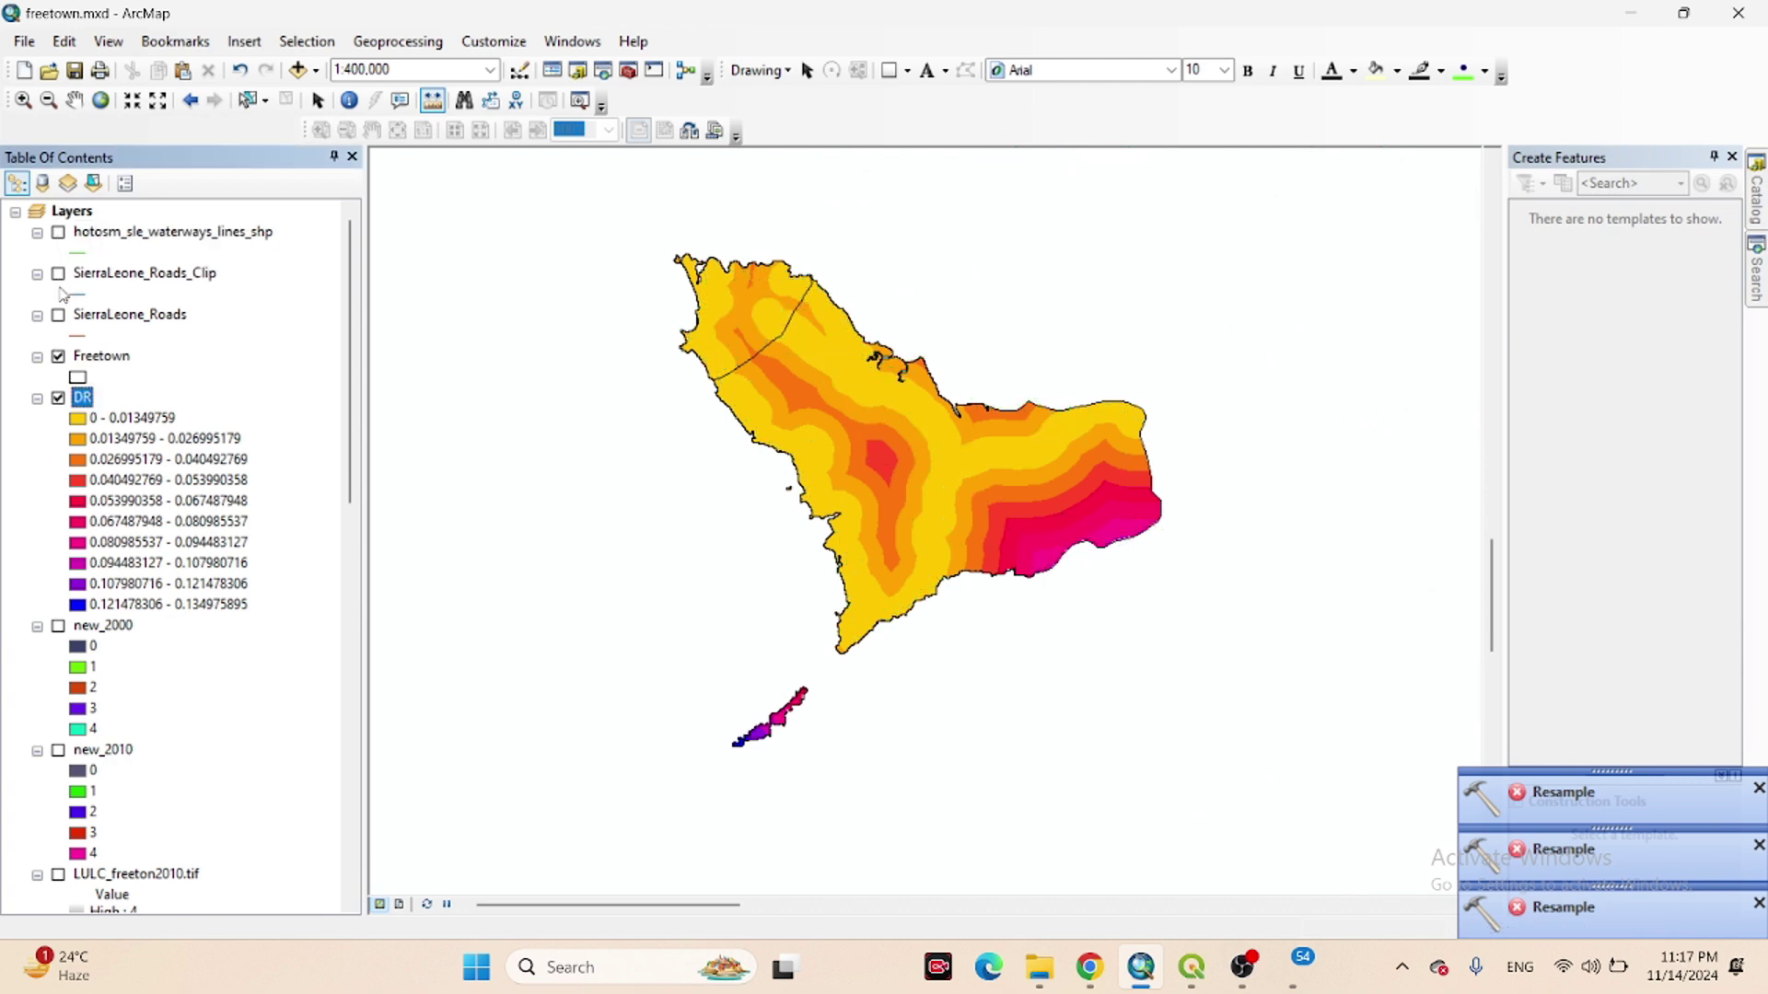
click(58, 358)
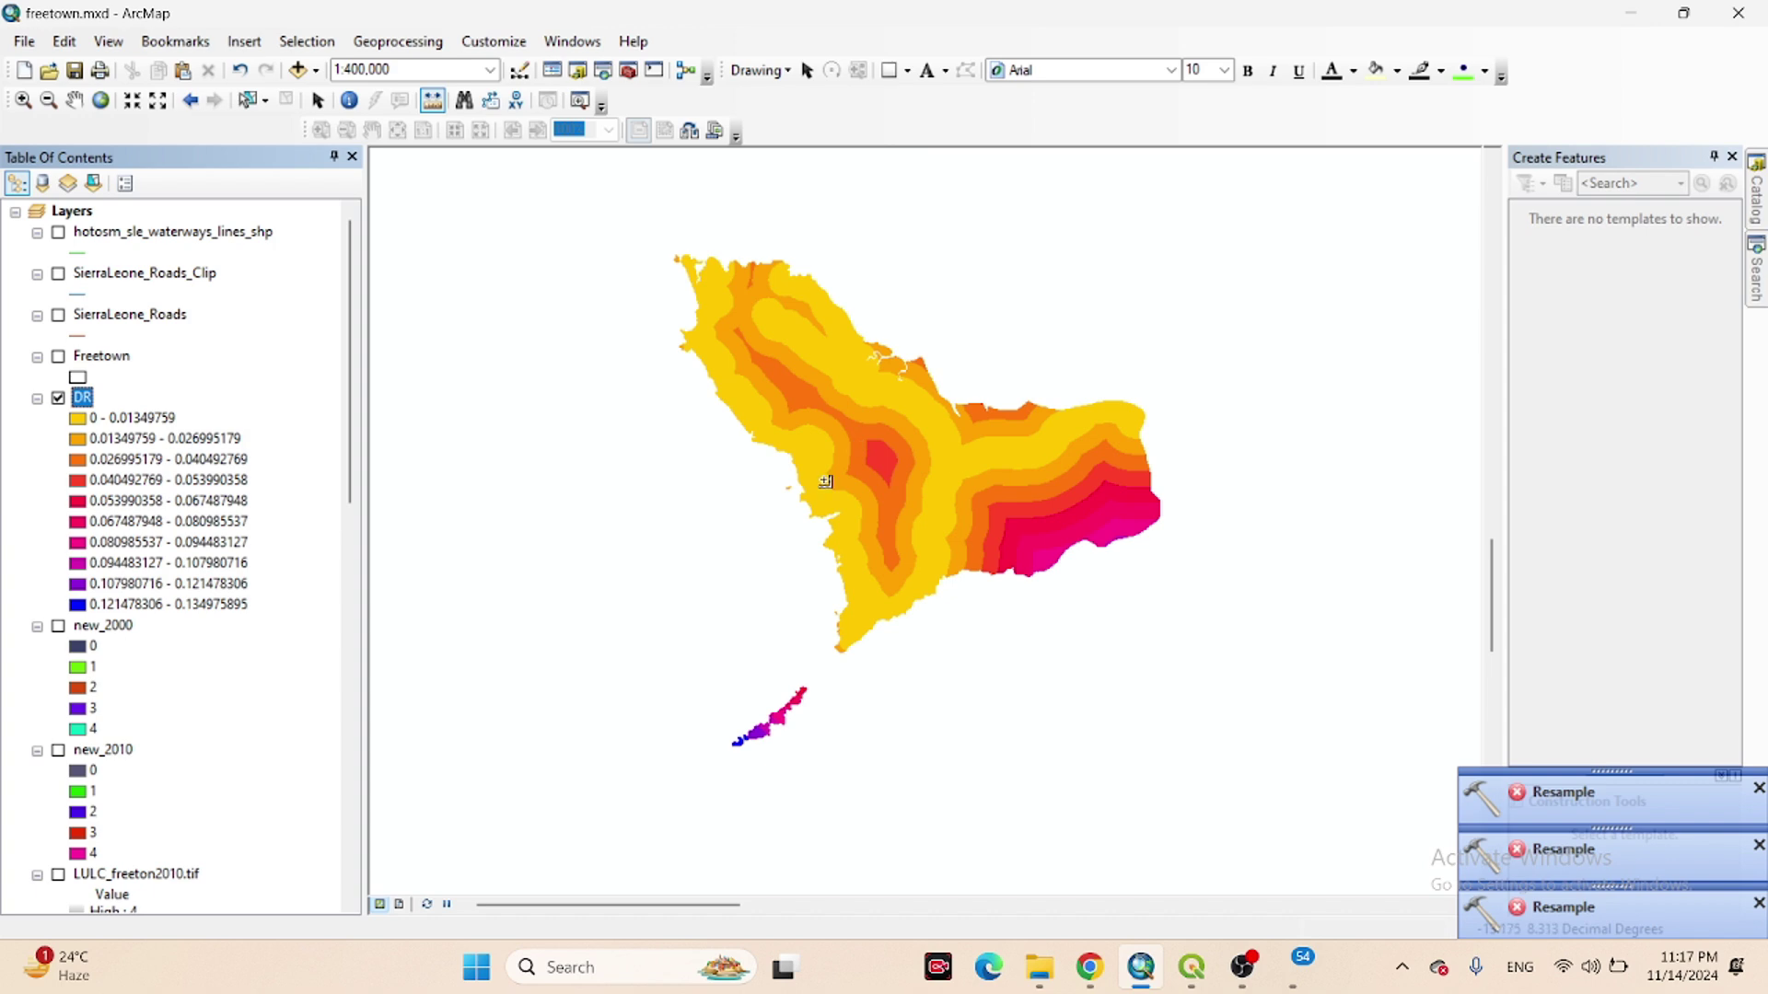
Open the symbology settings of the DR layer.
right_click(88, 405)
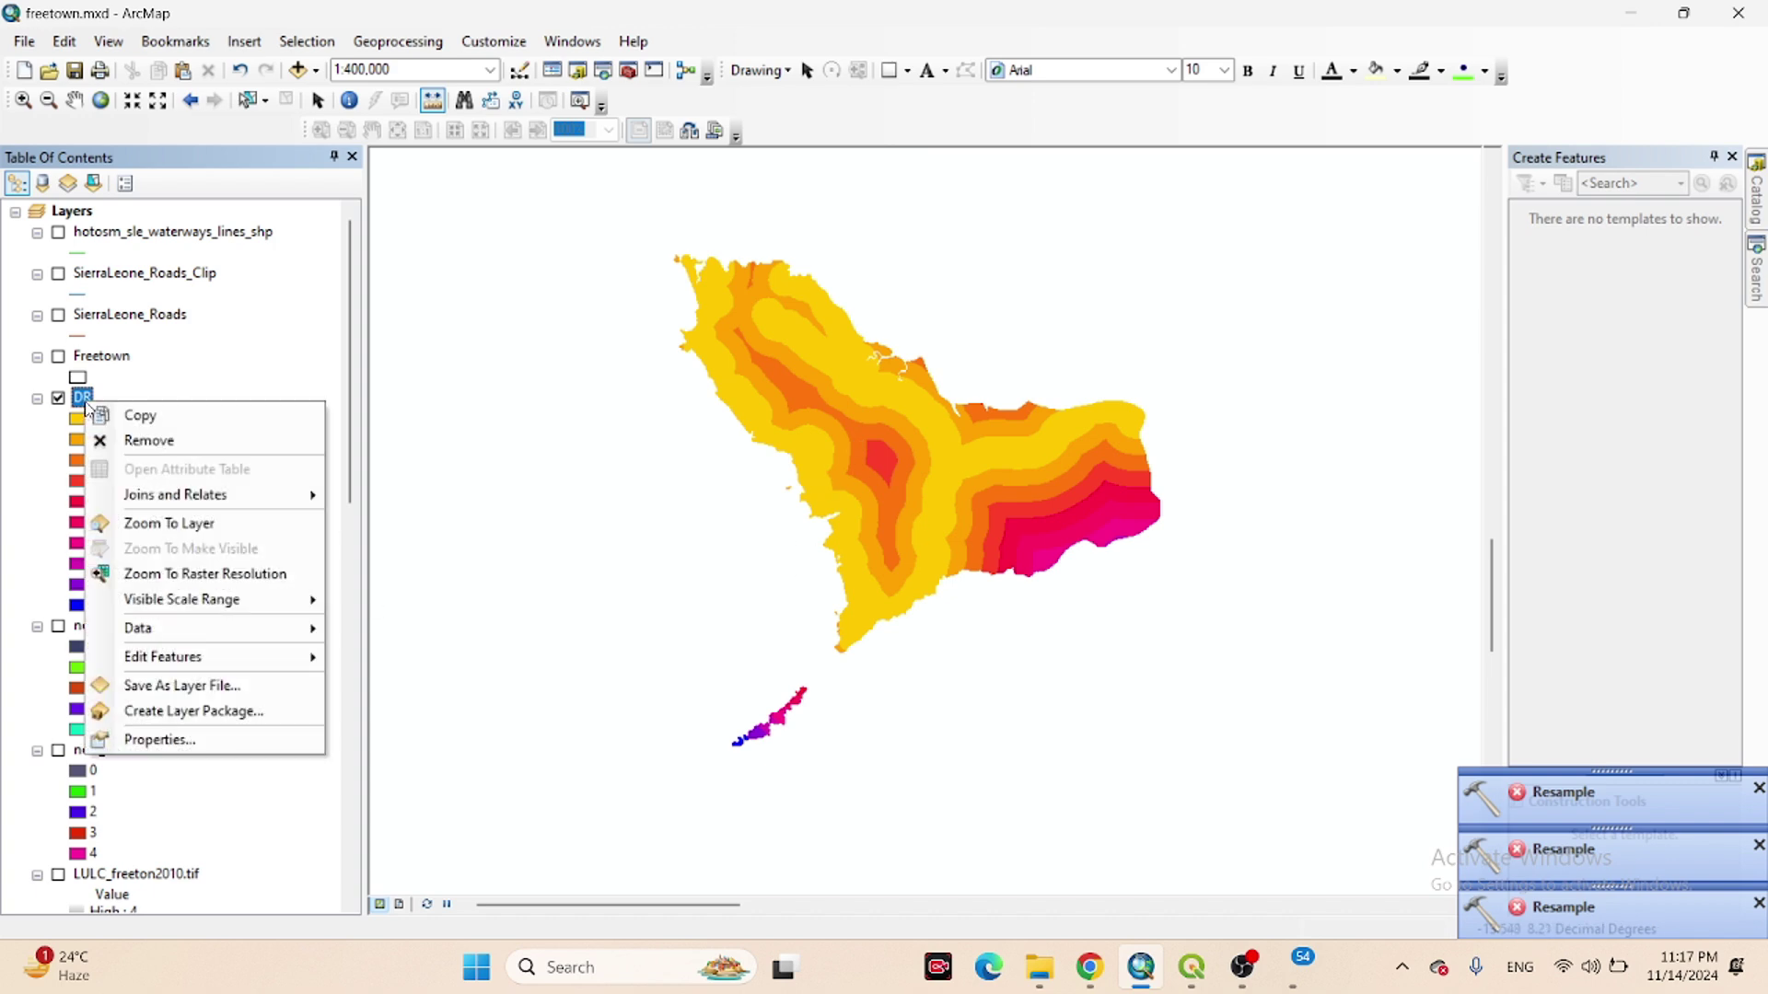
click(140, 734)
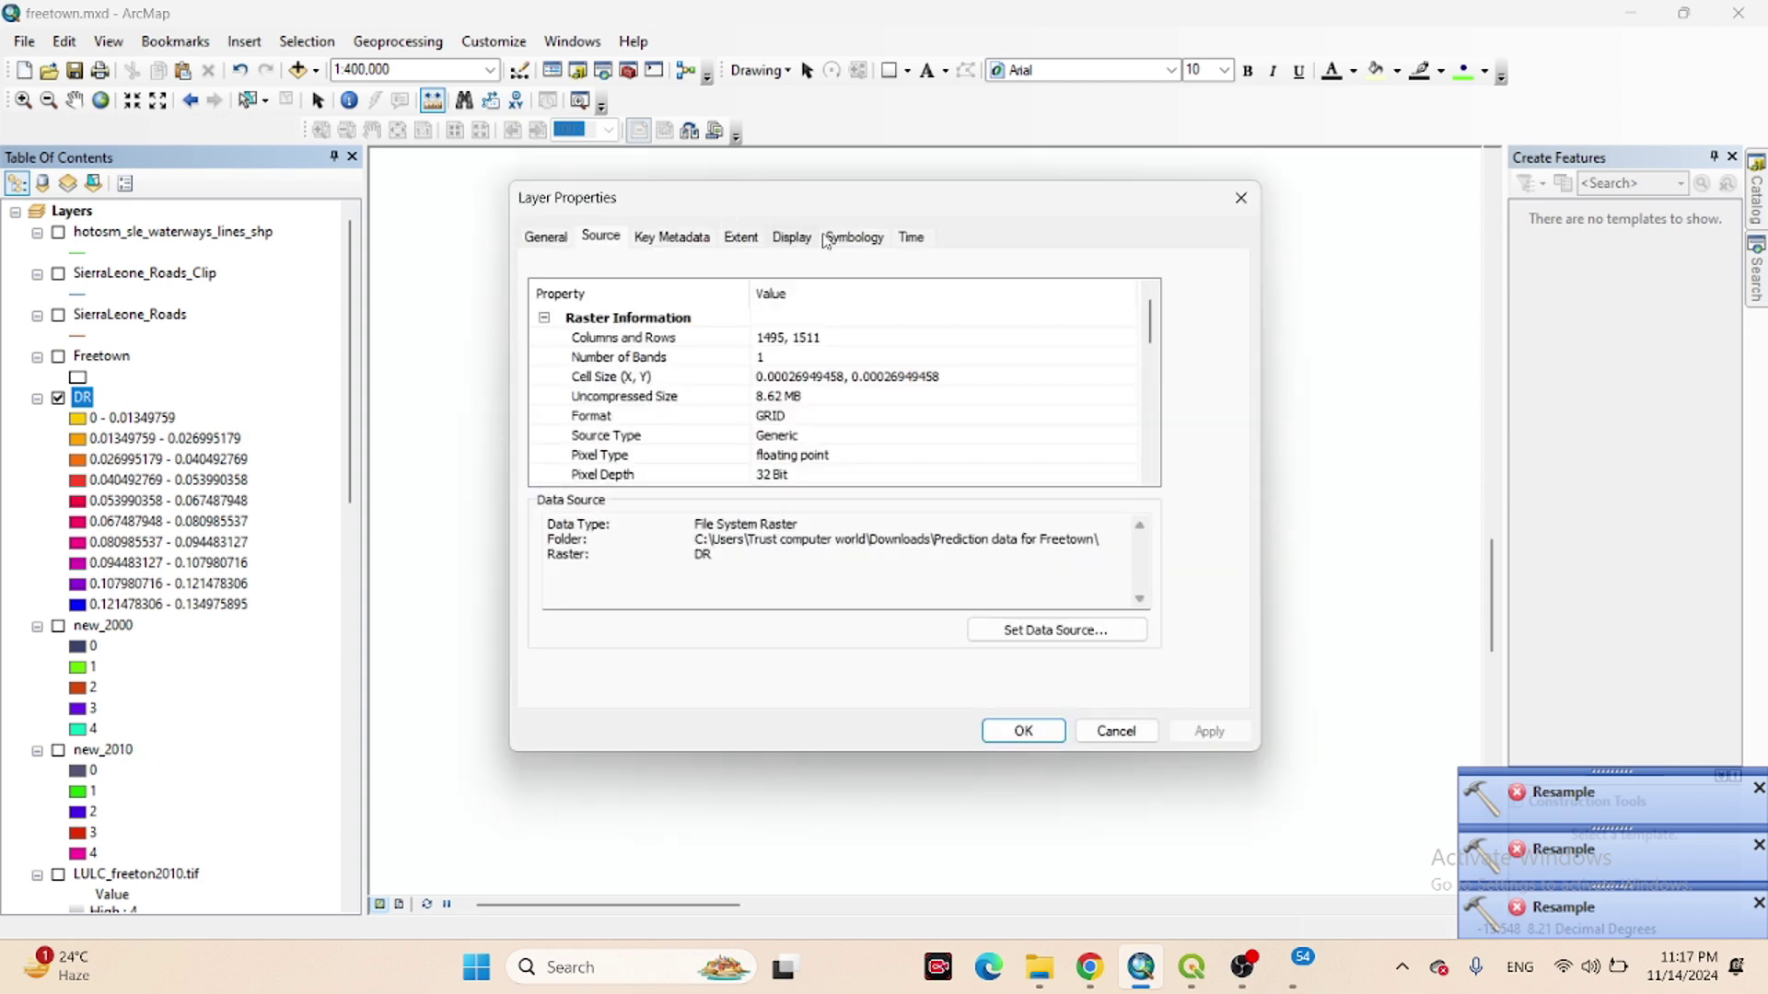
click(840, 239)
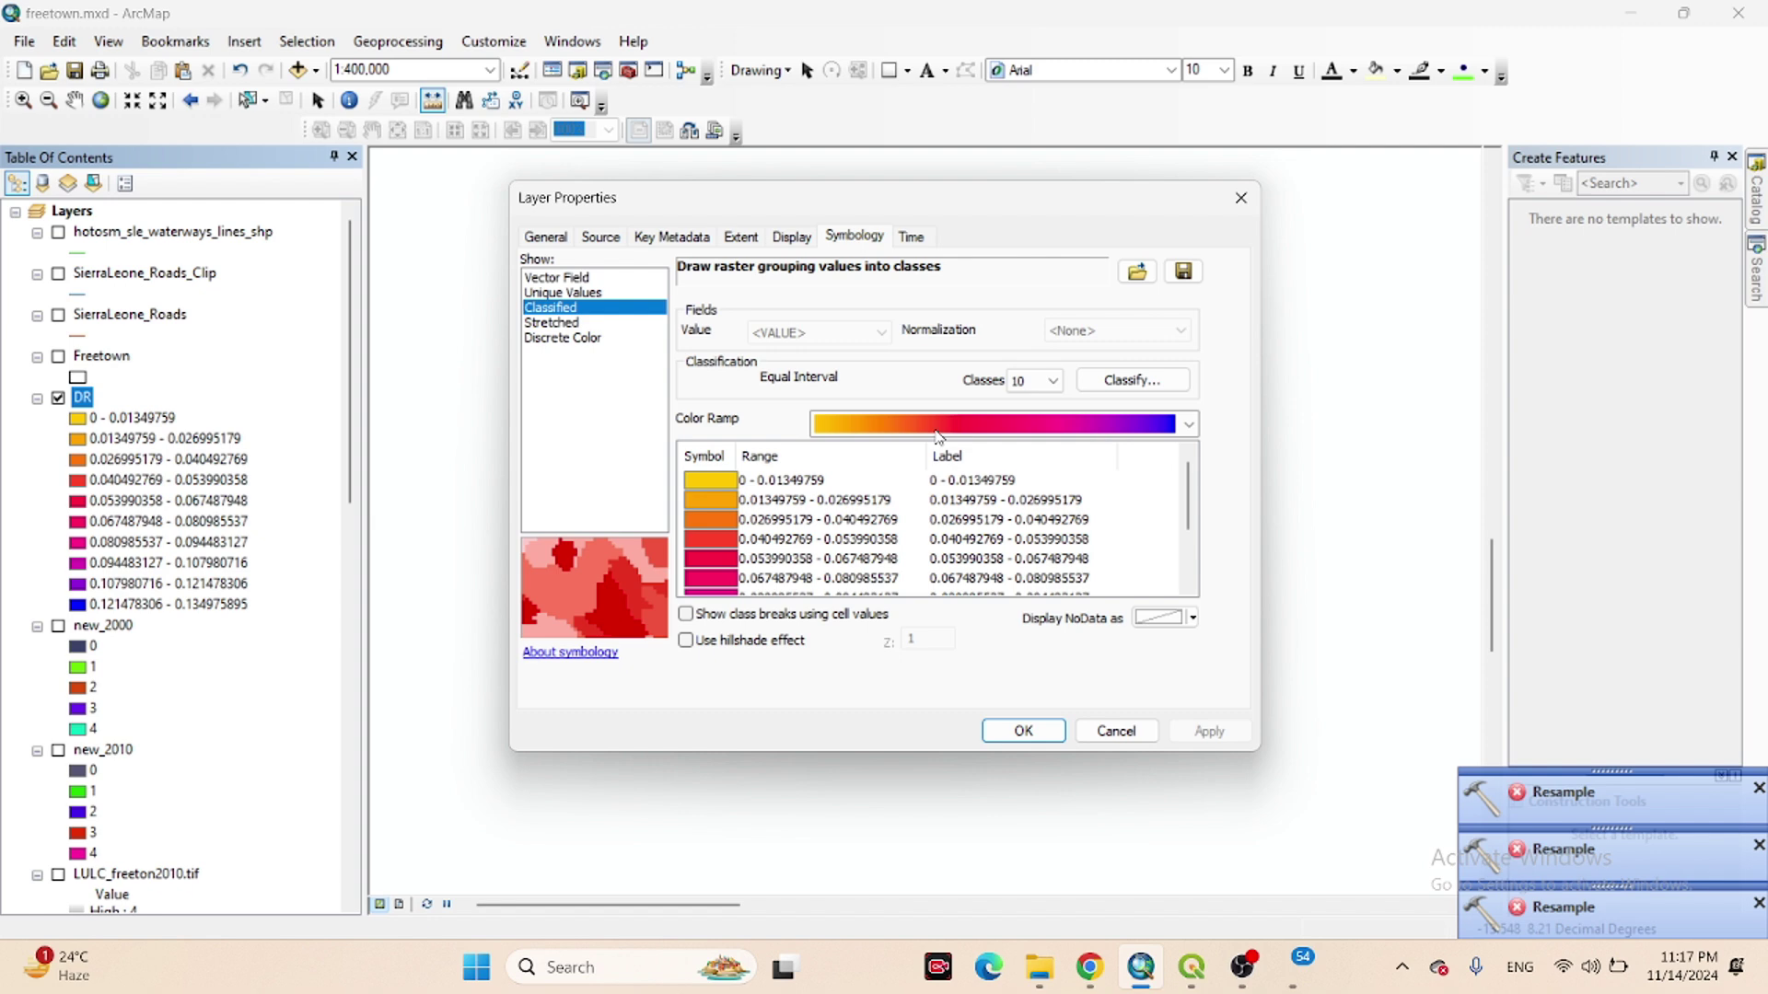
Choose a blue-yellow-red color ramp for the DR layer's classified symbology.
click(939, 428)
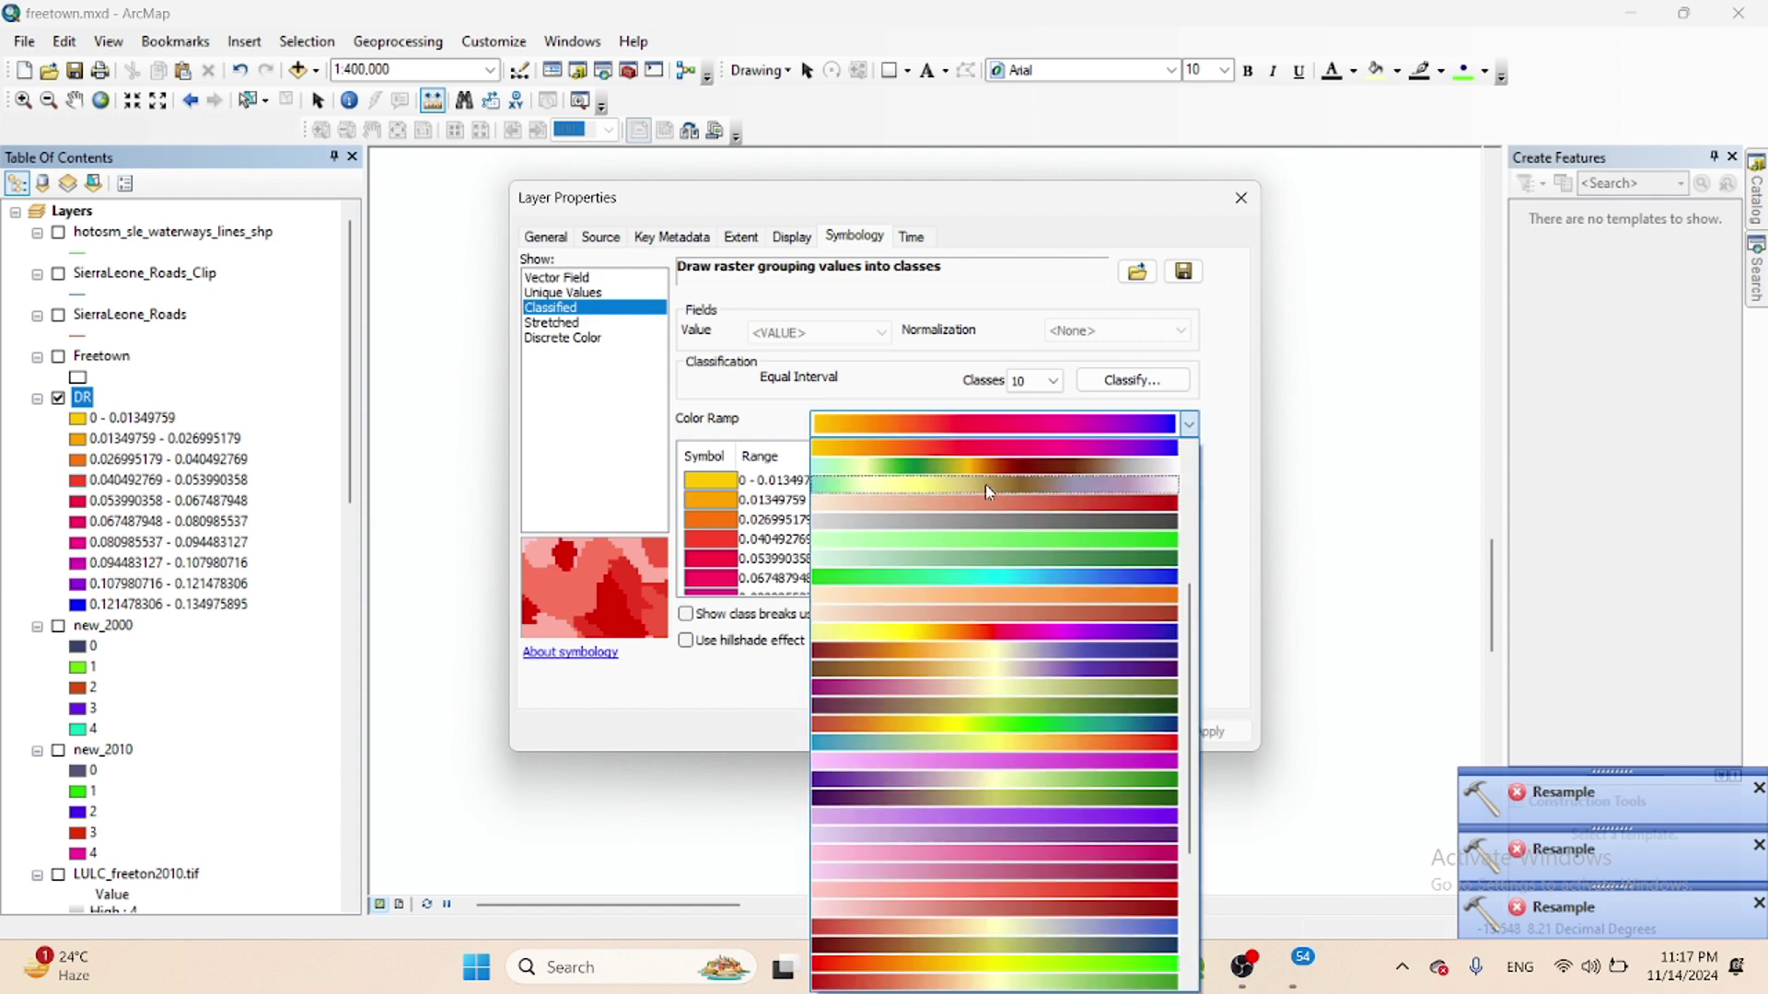
scroll(1056, 667, down, 1)
click(1052, 642)
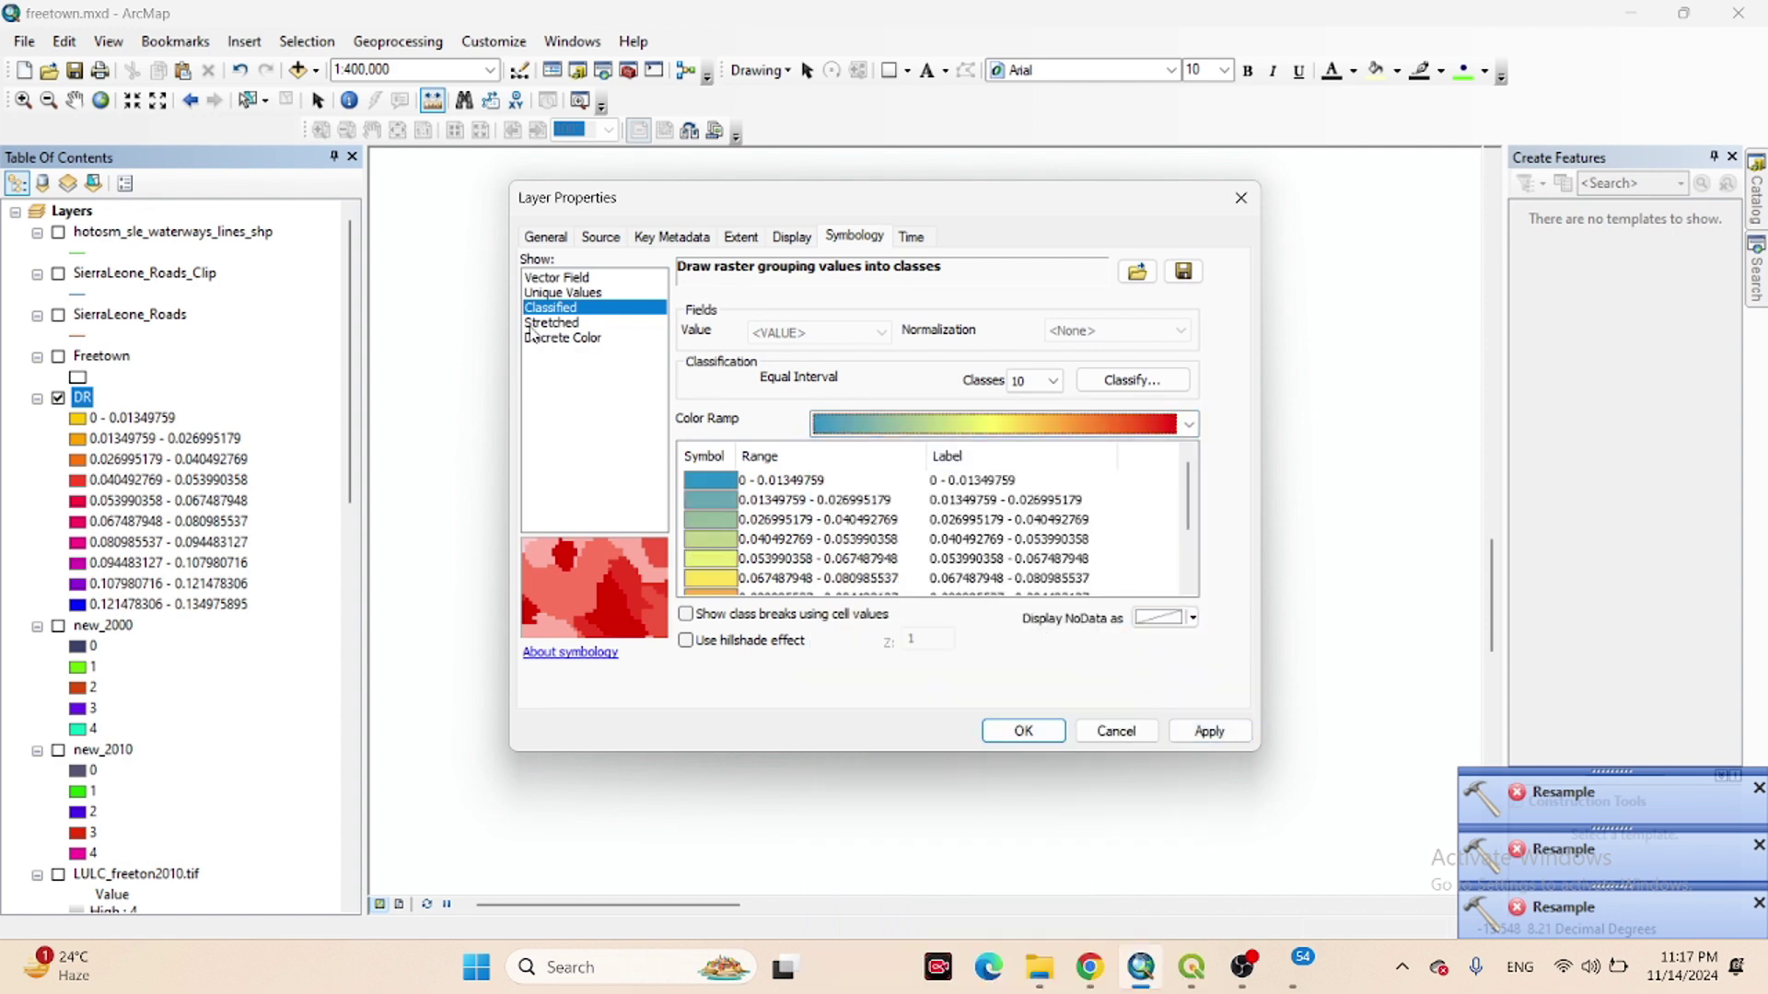
Display the DR raster as Stretched with a blue-yellow-red color ramp and apply the symbology.
click(539, 323)
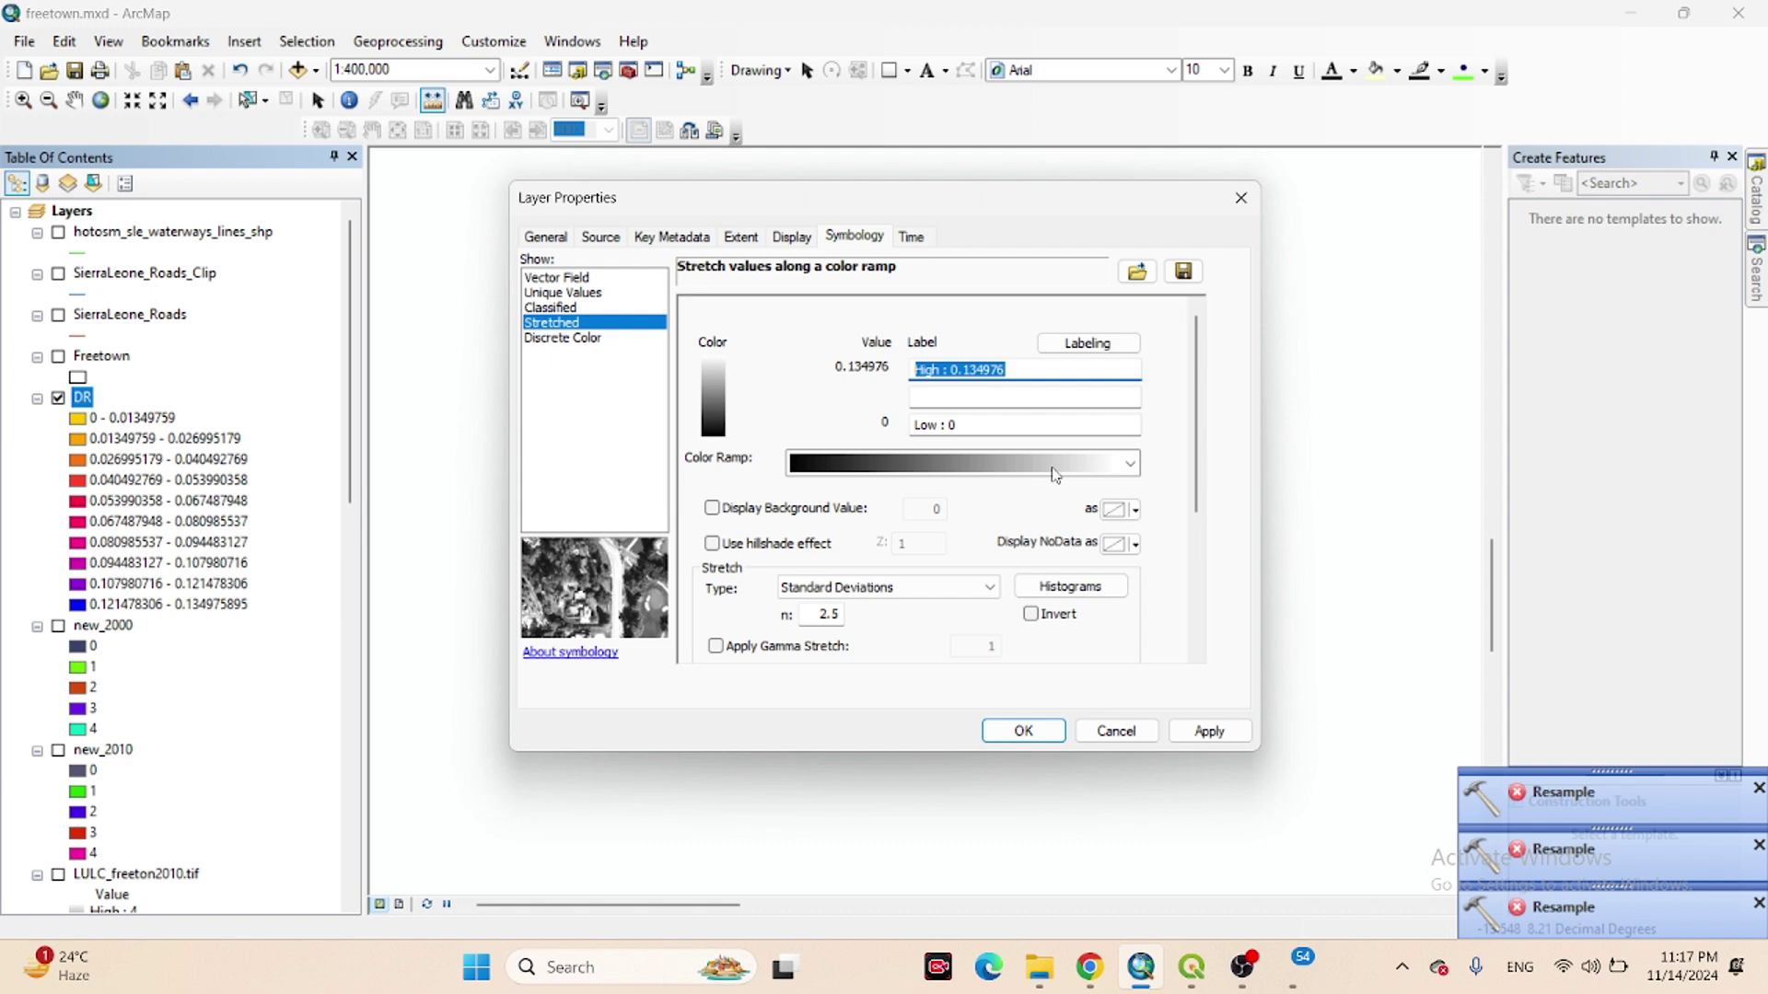
click(1055, 475)
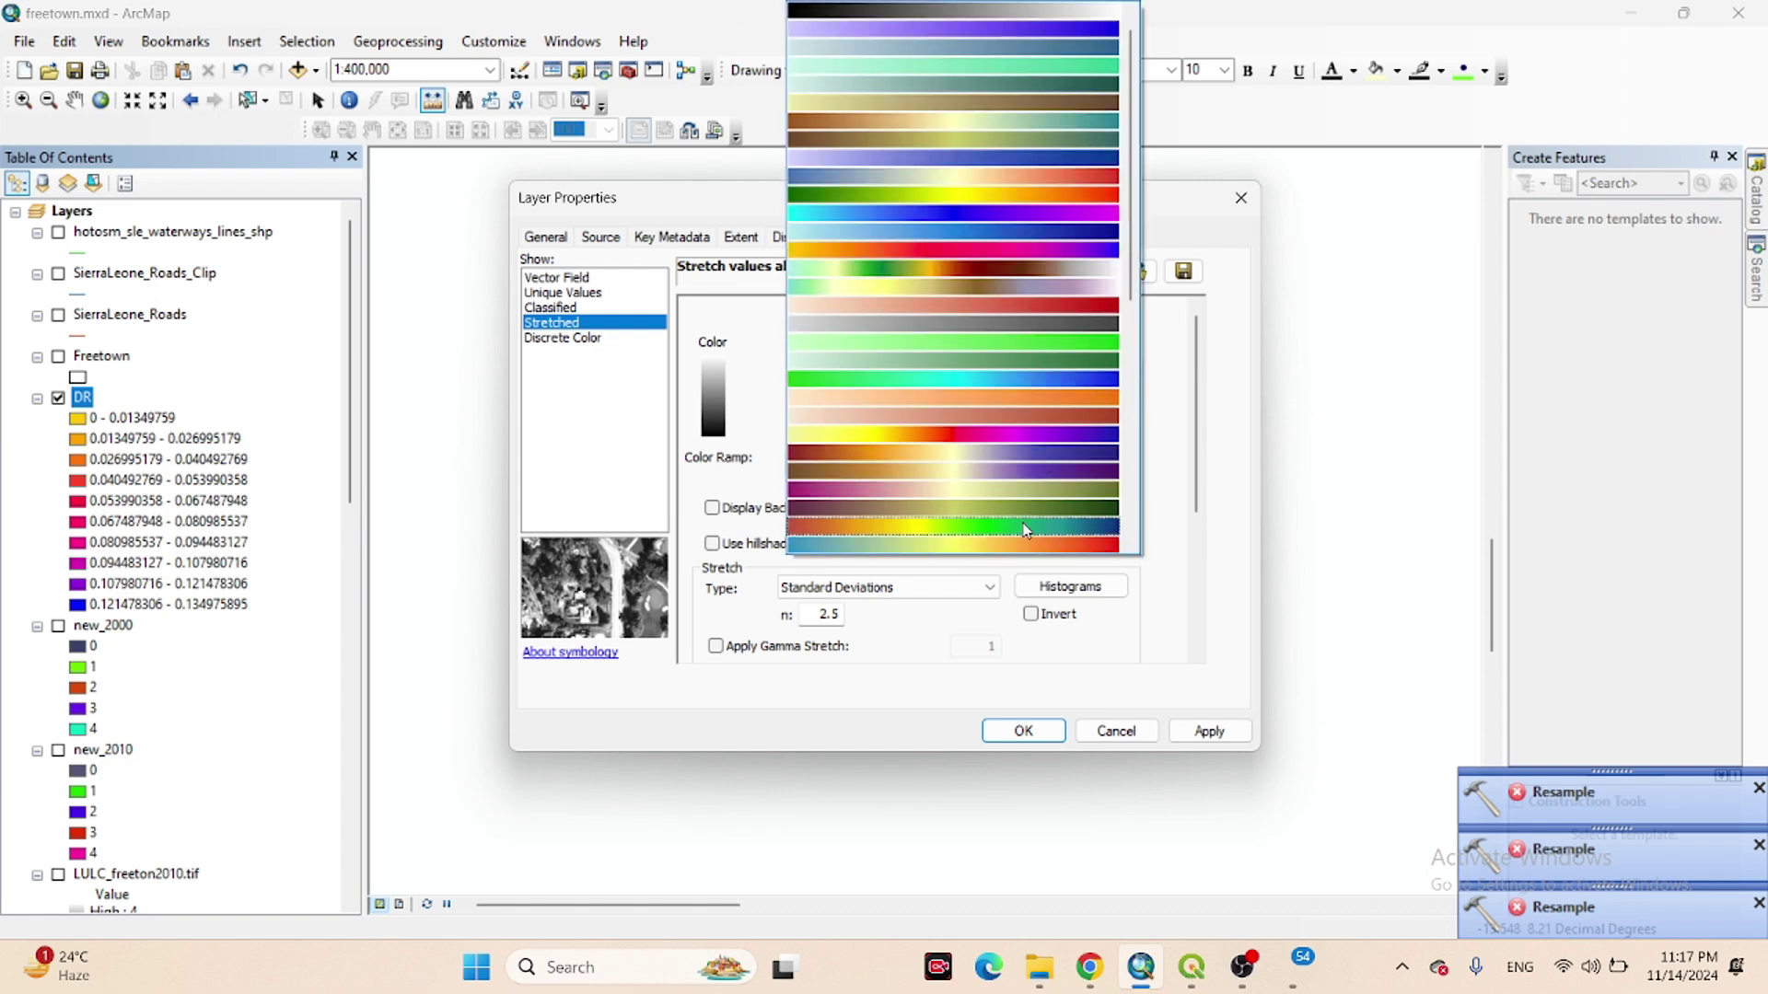
scroll(1027, 529, down, 1)
click(1006, 500)
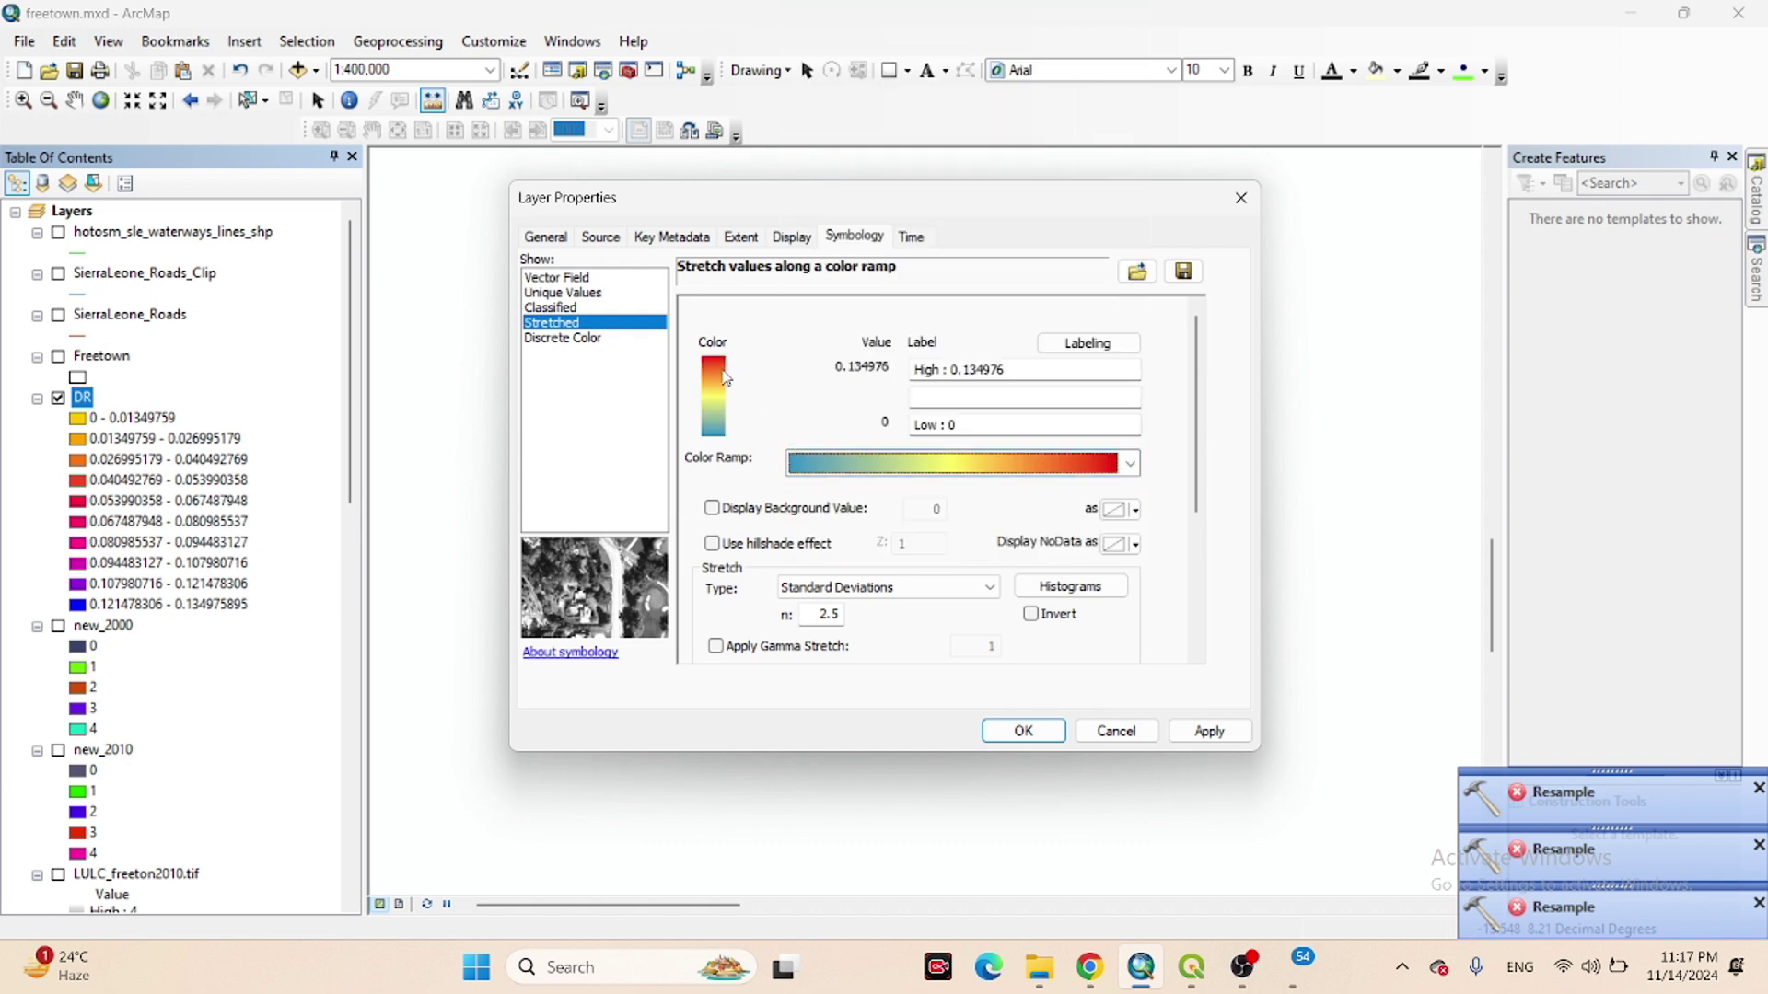
click(1209, 732)
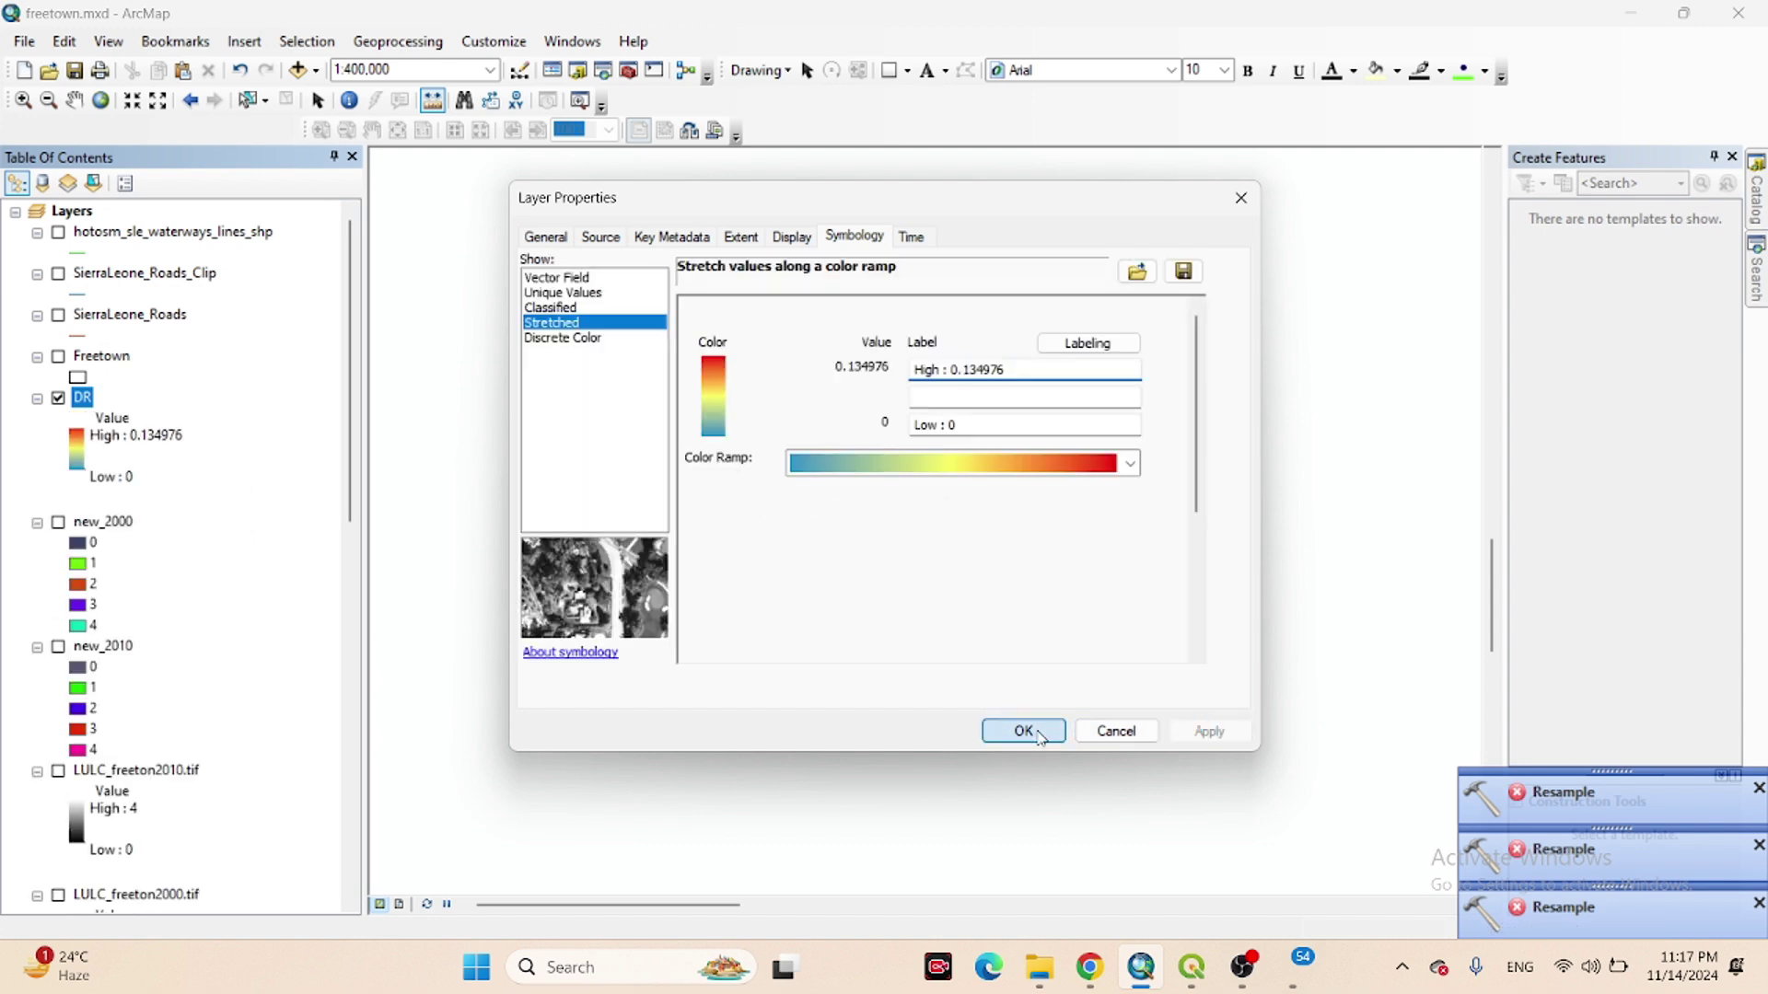
click(1023, 731)
scroll(834, 392, up, 1)
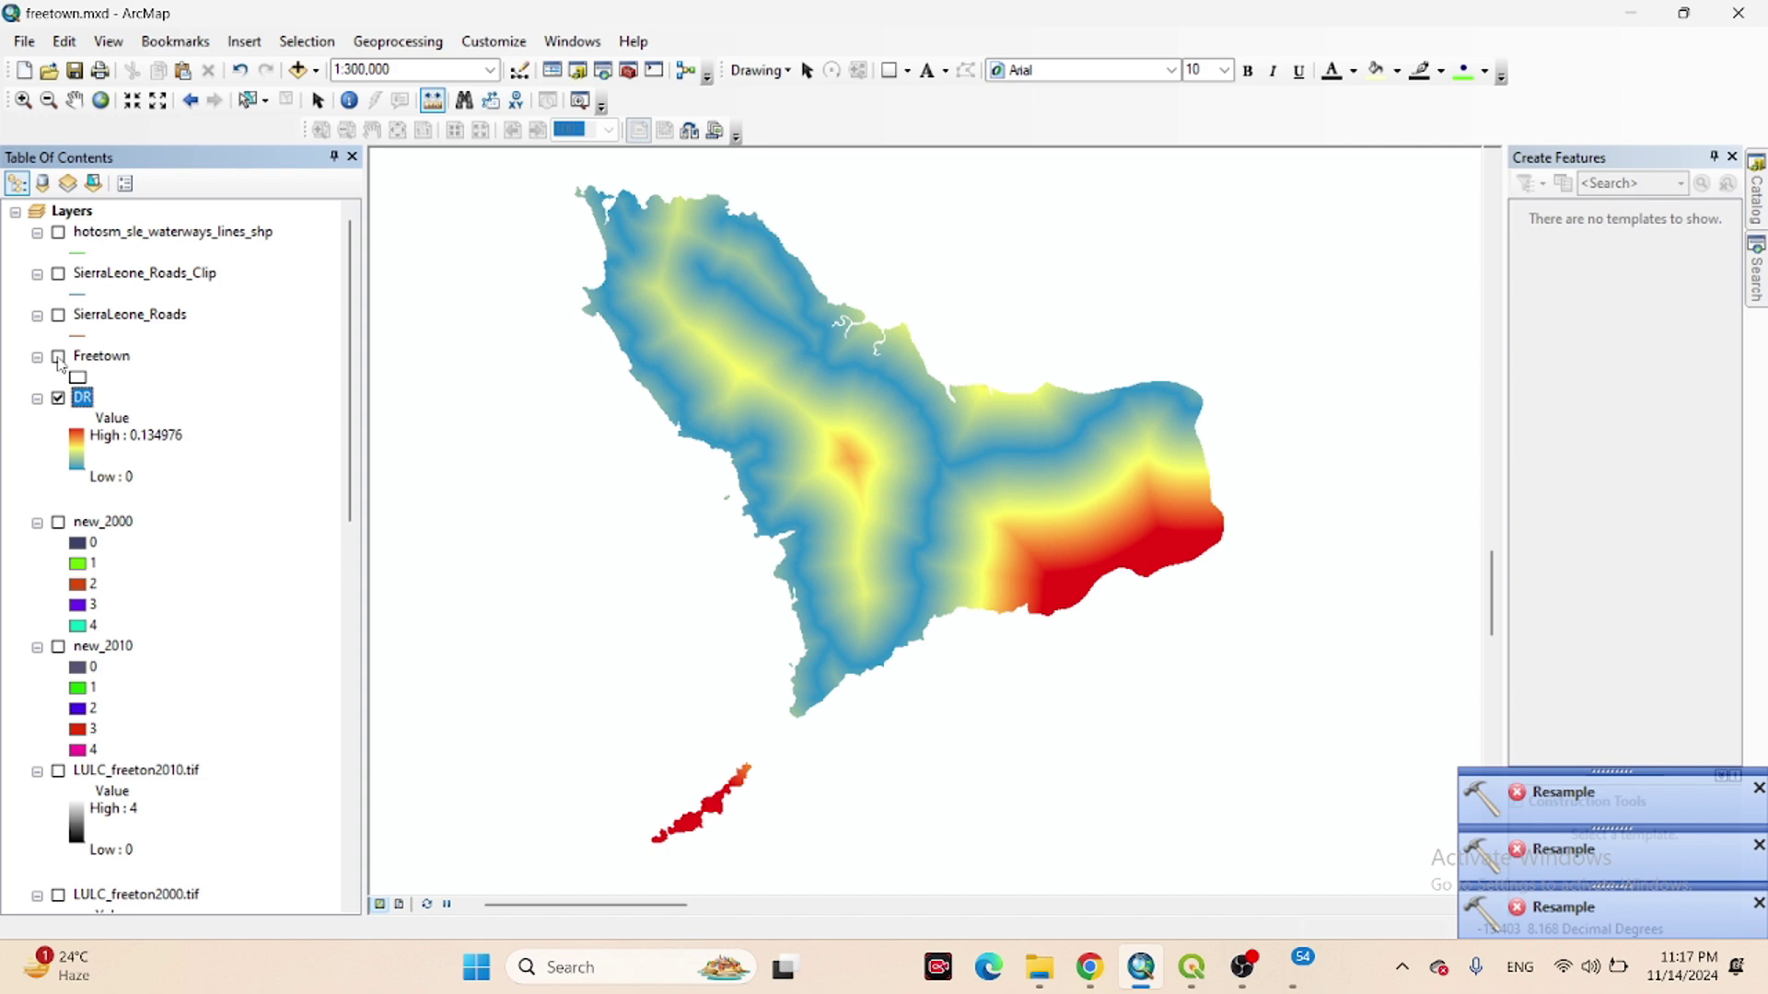
Hide the DR raster and show the hotosm_sle_waterways_lines_shp and Freetown layers.
click(61, 399)
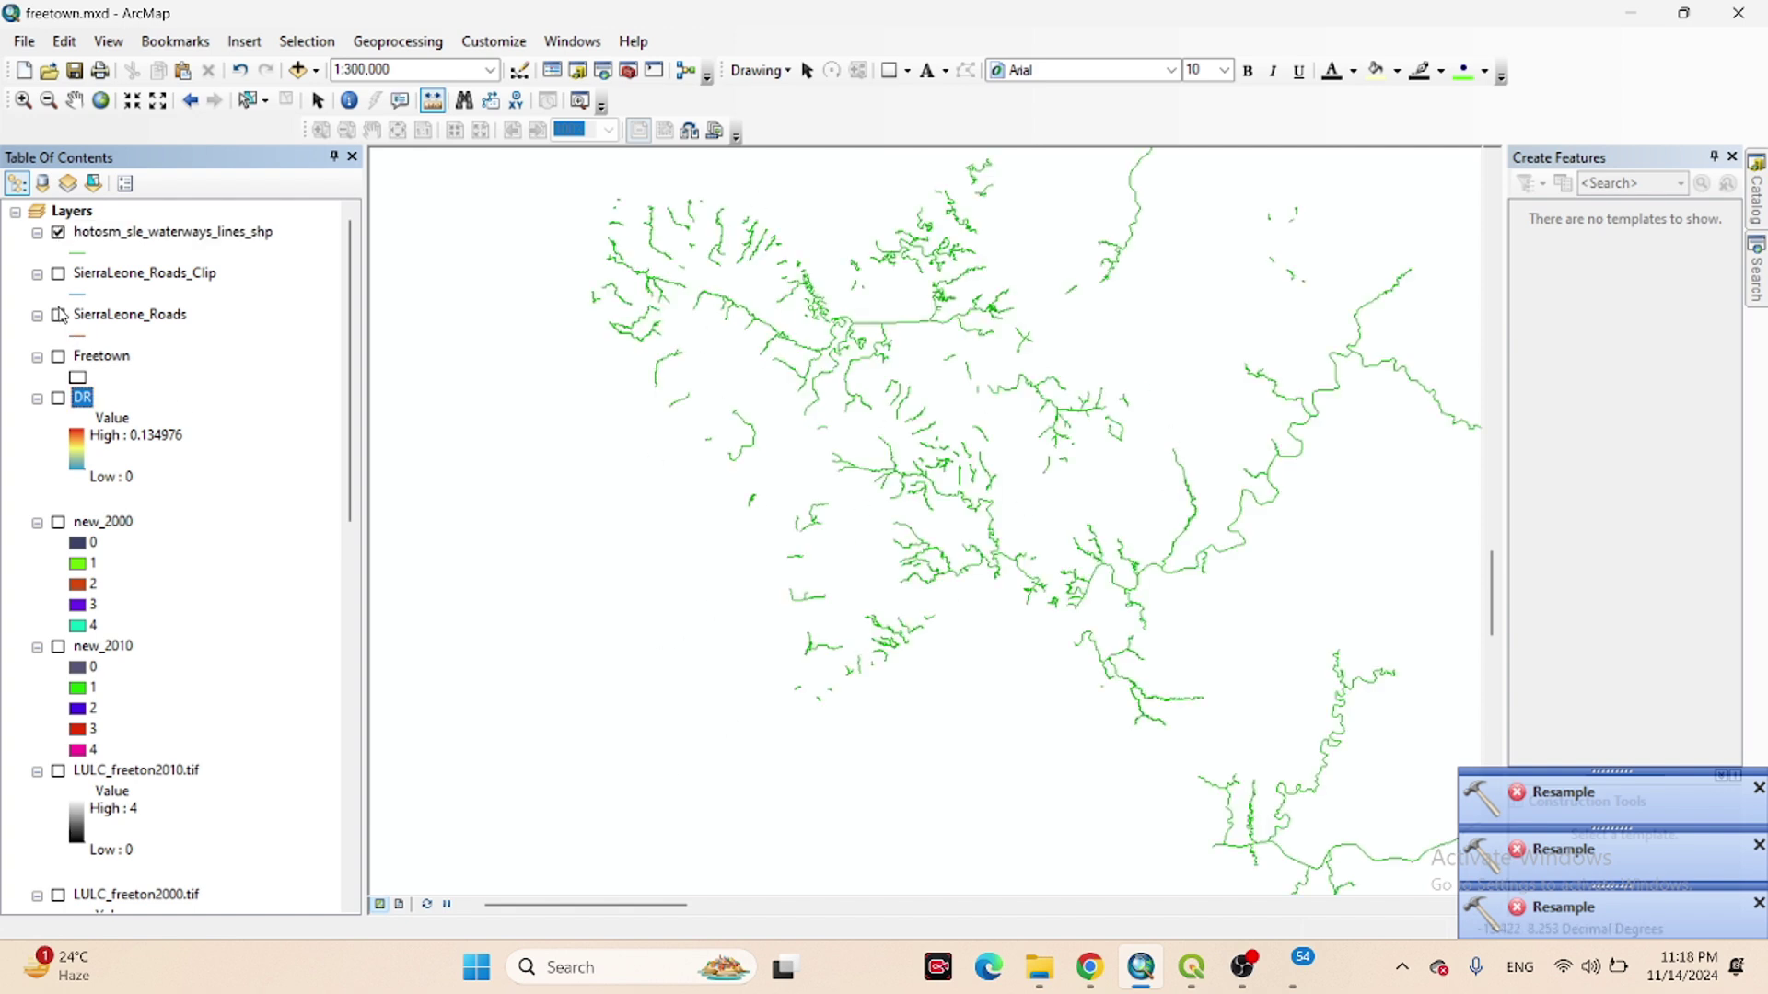
click(58, 357)
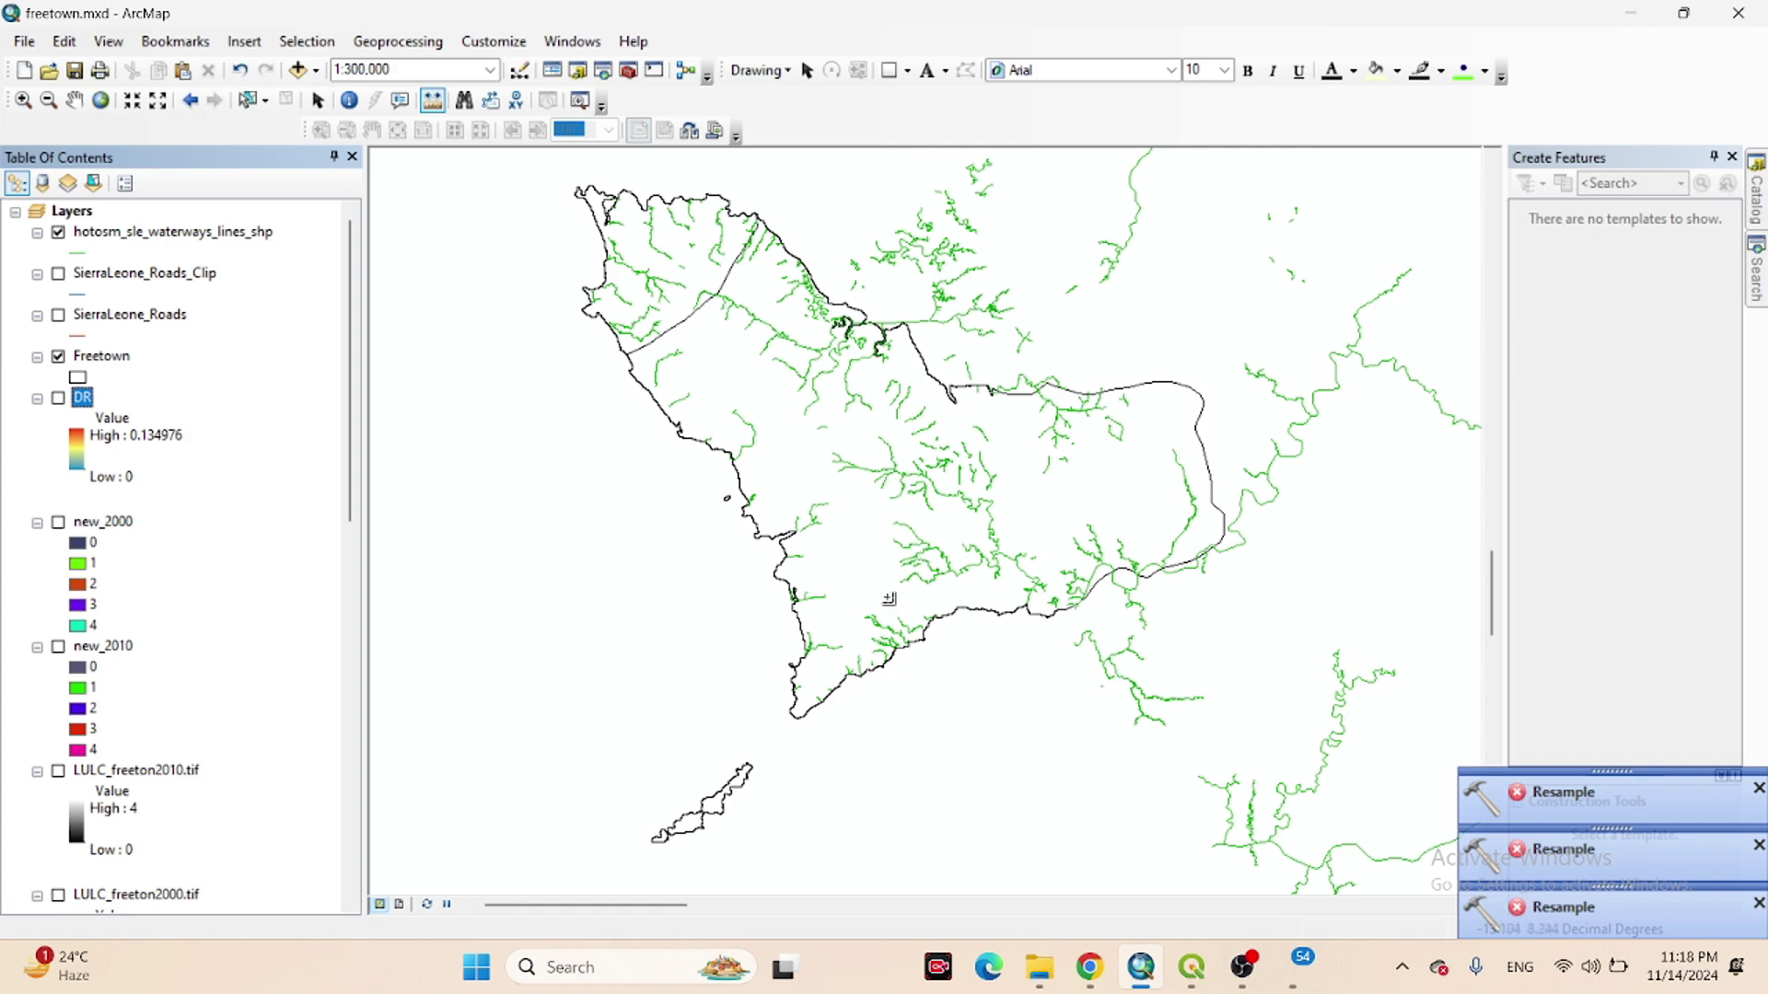
Clip hotosm_sle_waterways_lines_shp with Freetown as the clip features, and hide the original waterways layer.
click(398, 41)
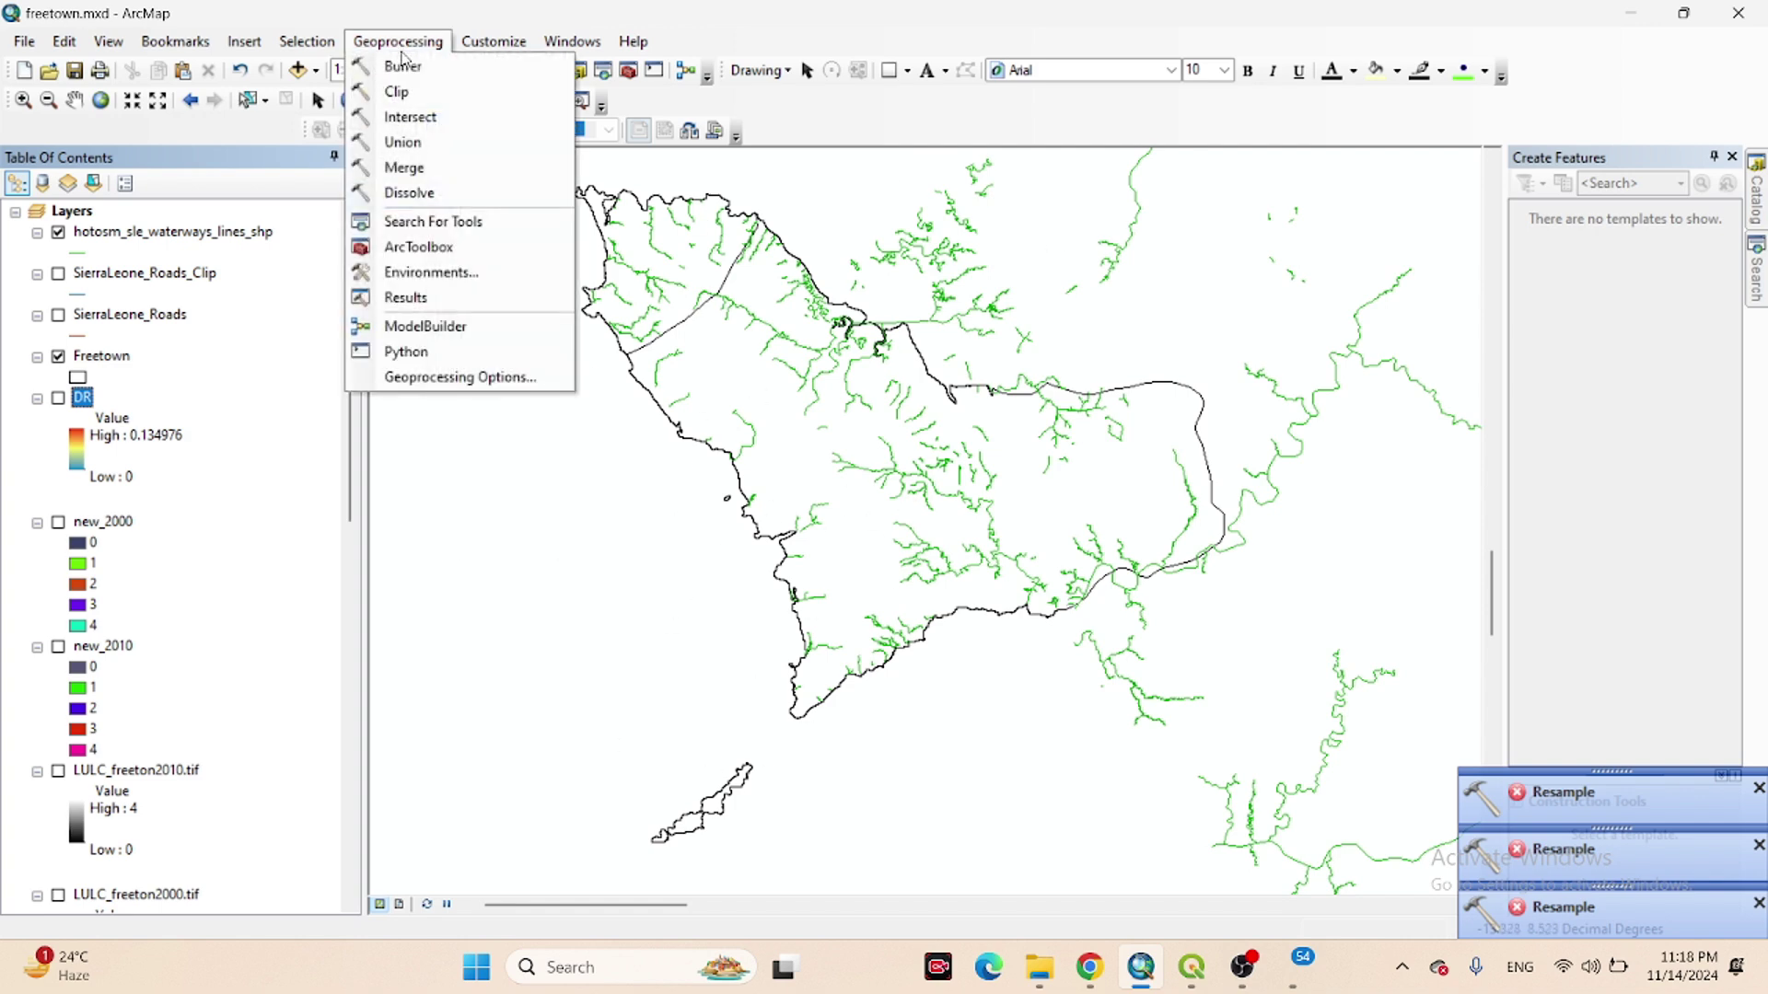
click(401, 97)
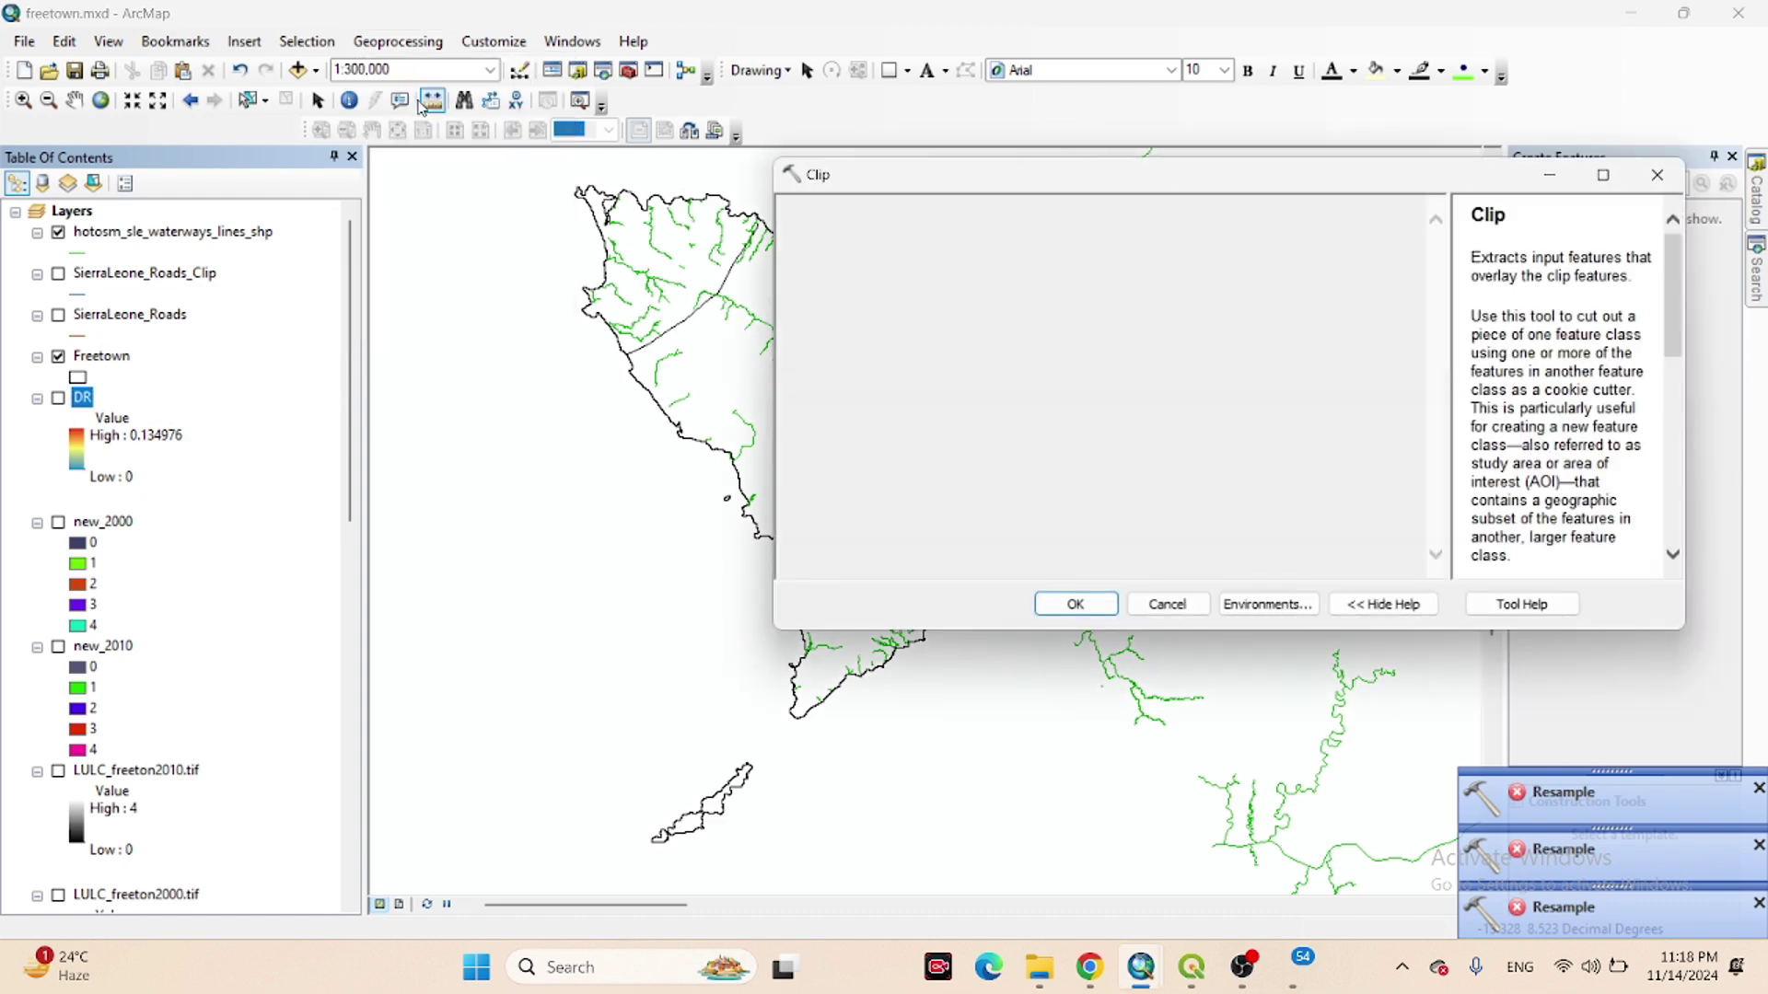
click(1363, 242)
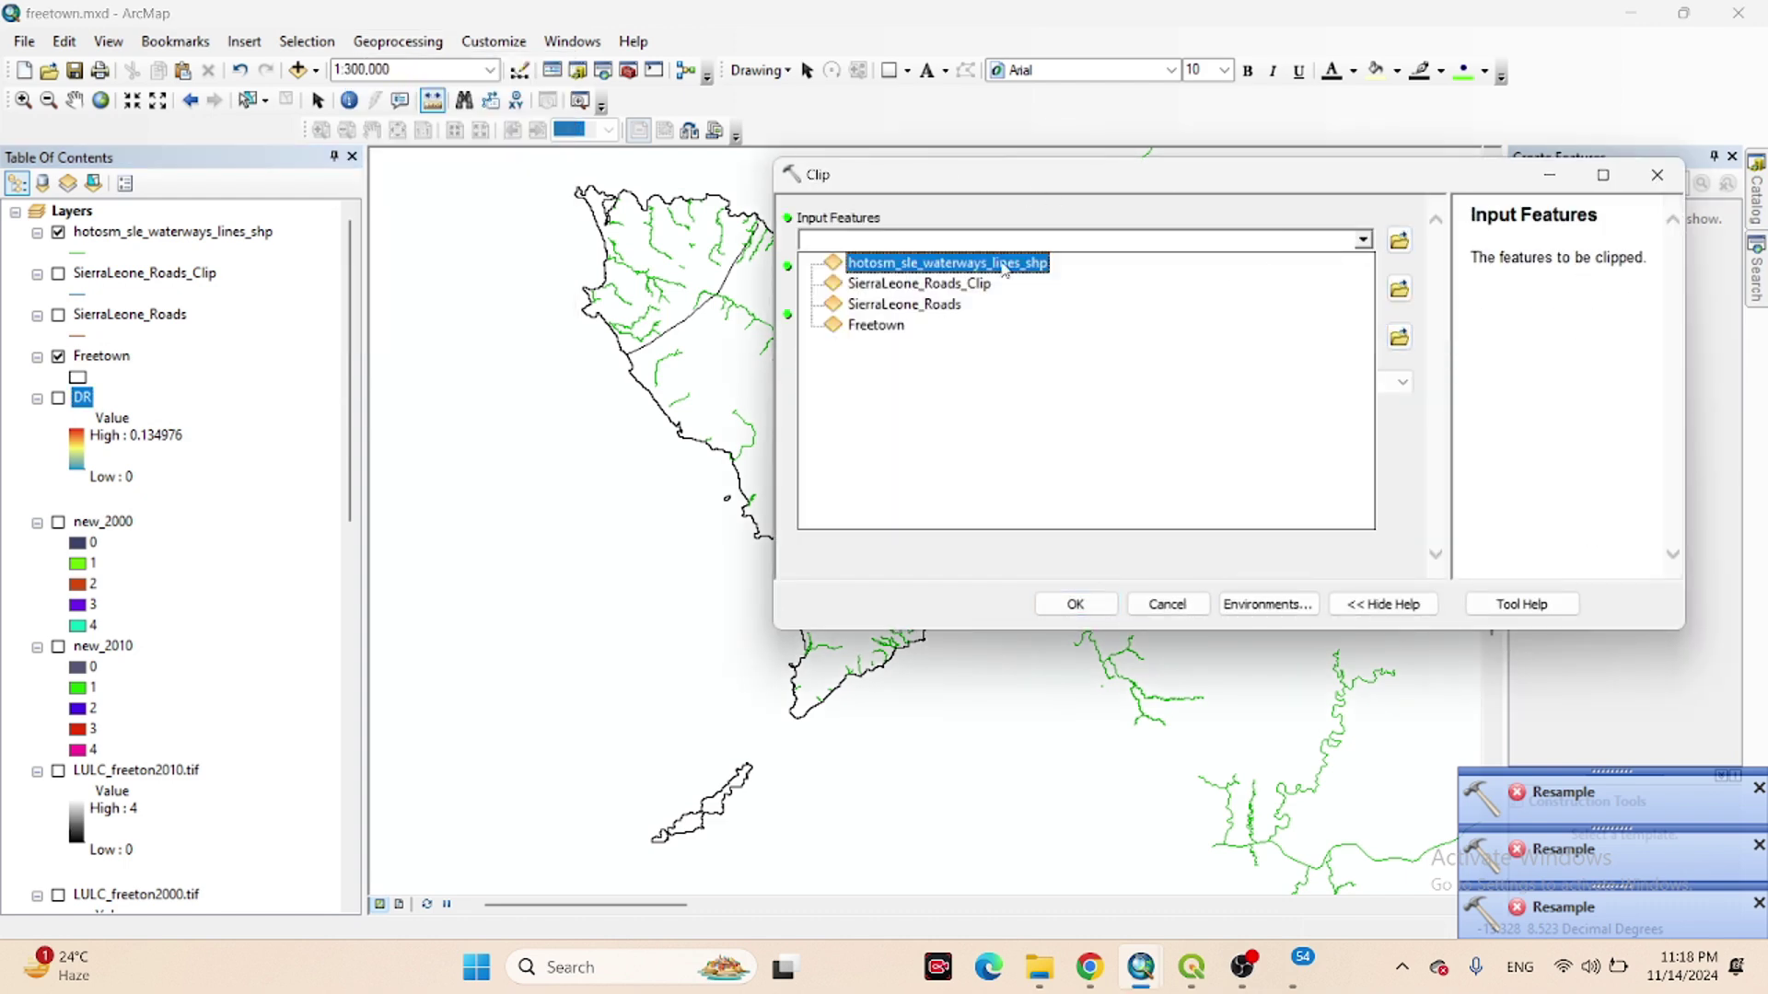
click(939, 264)
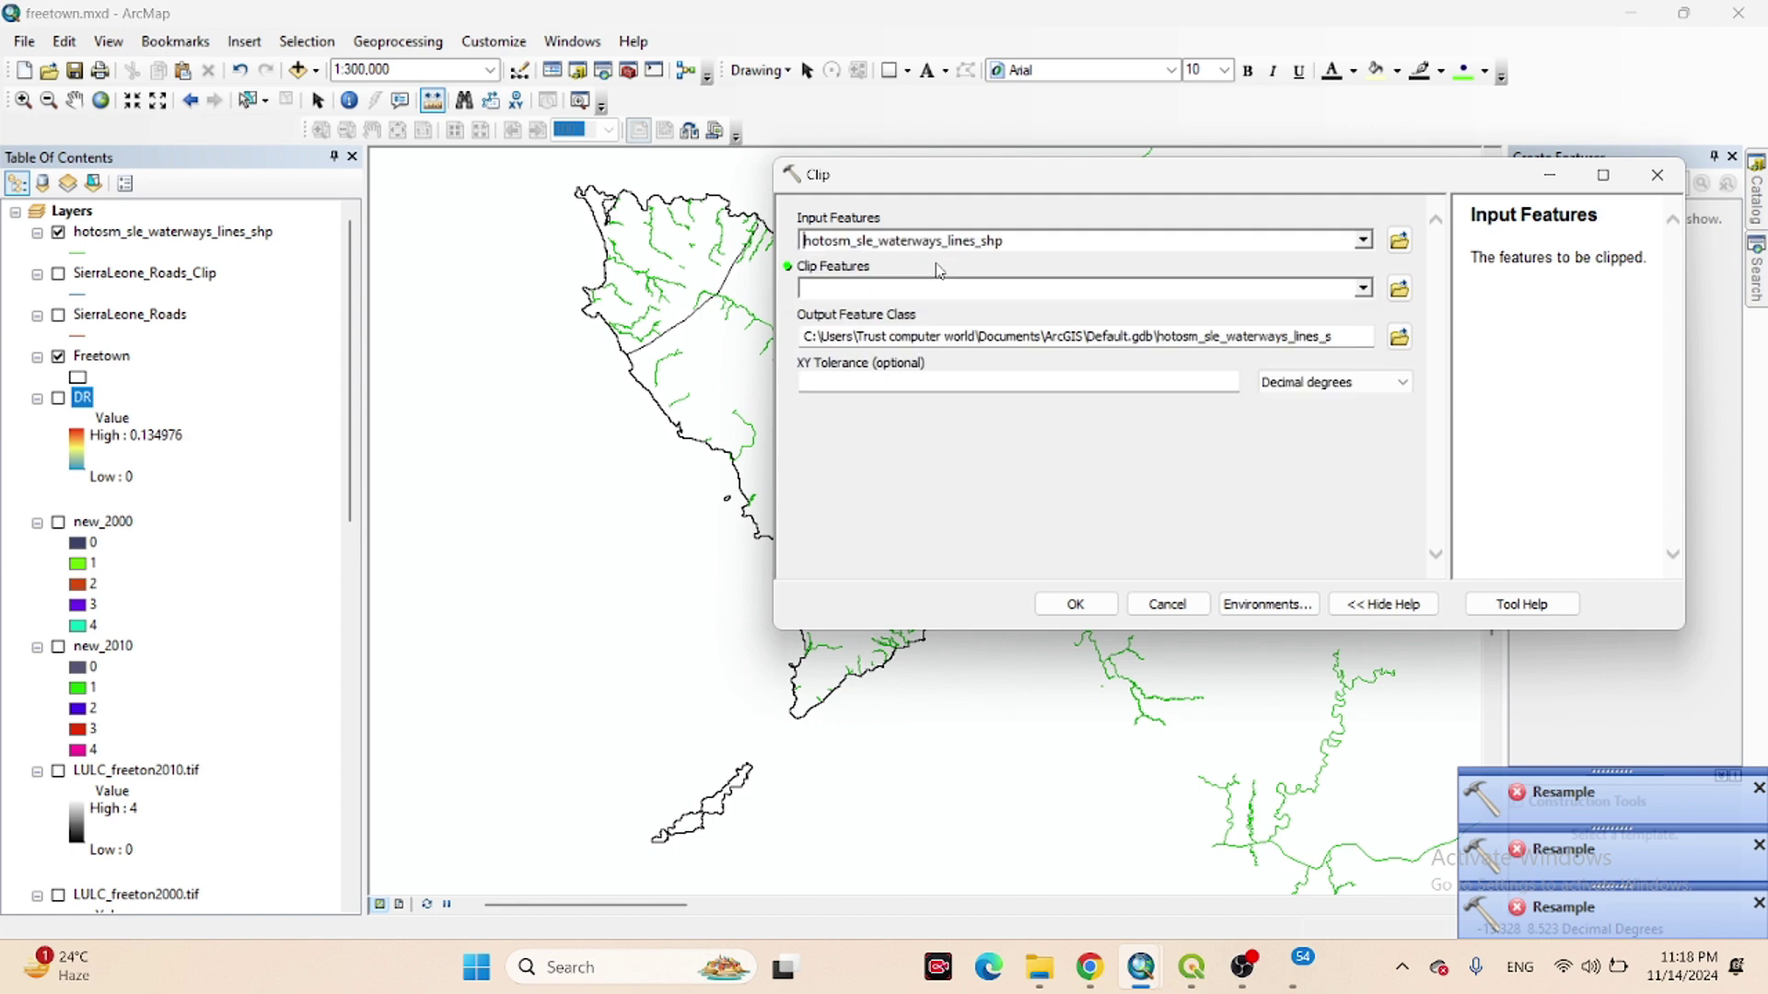
click(1363, 290)
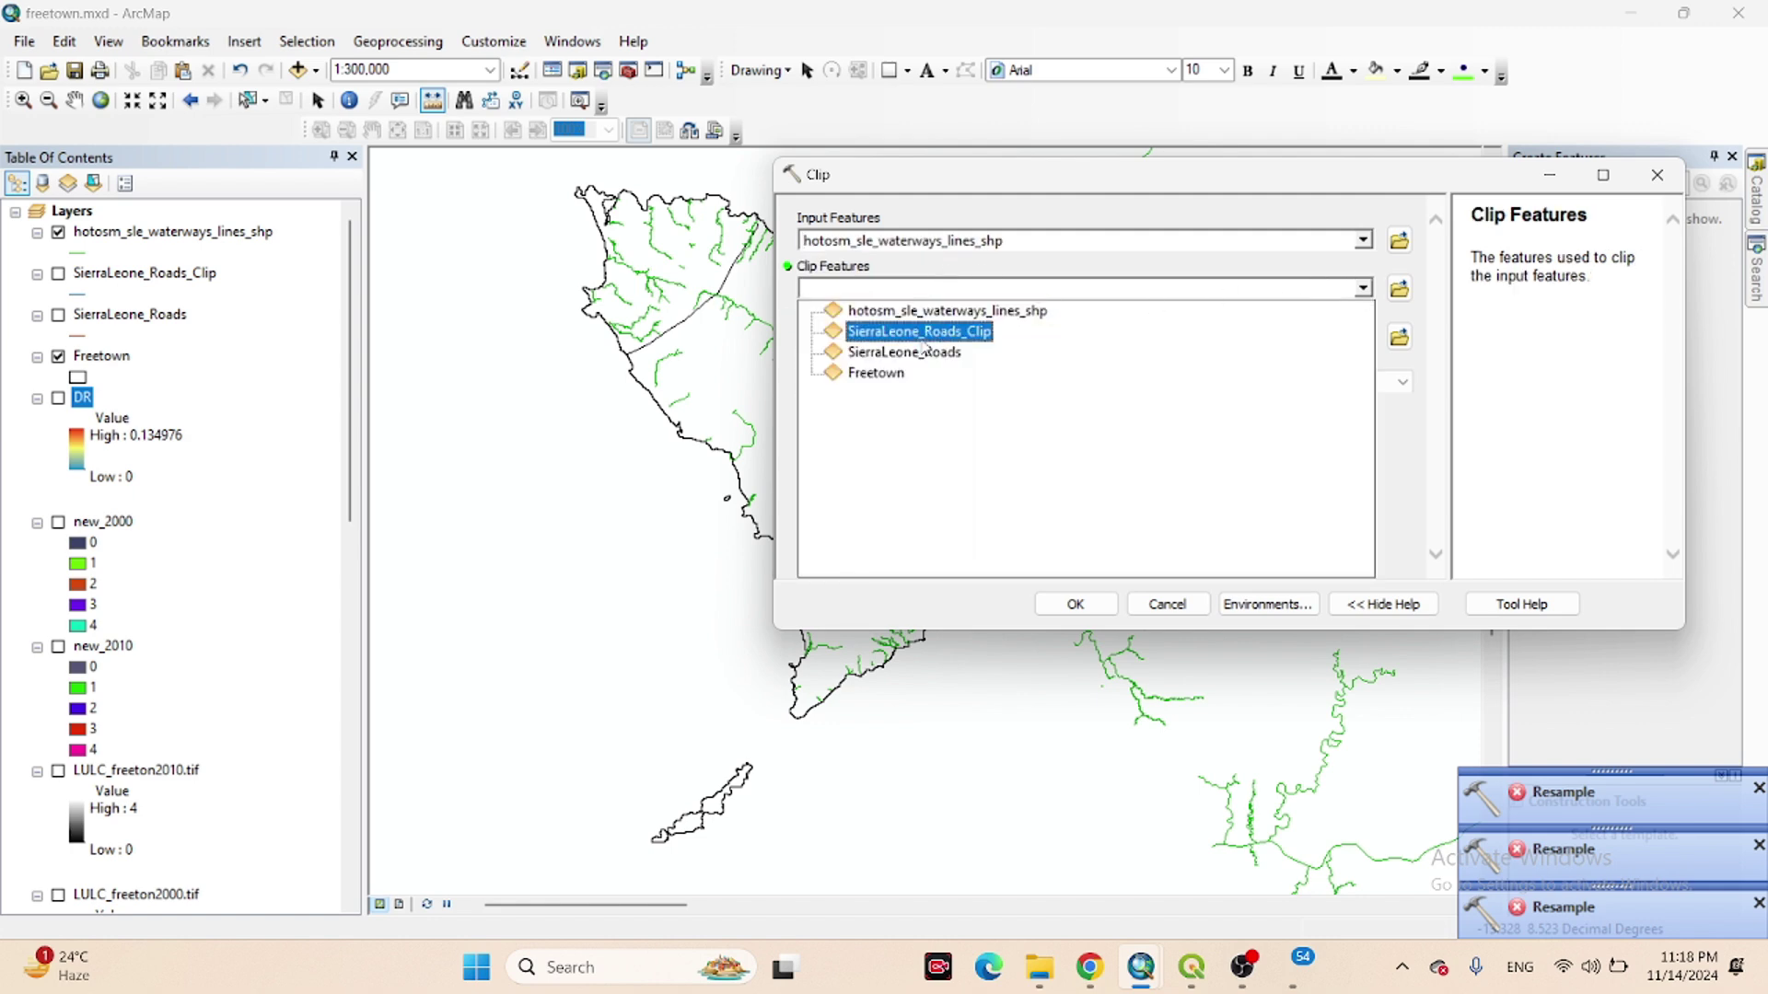
click(876, 373)
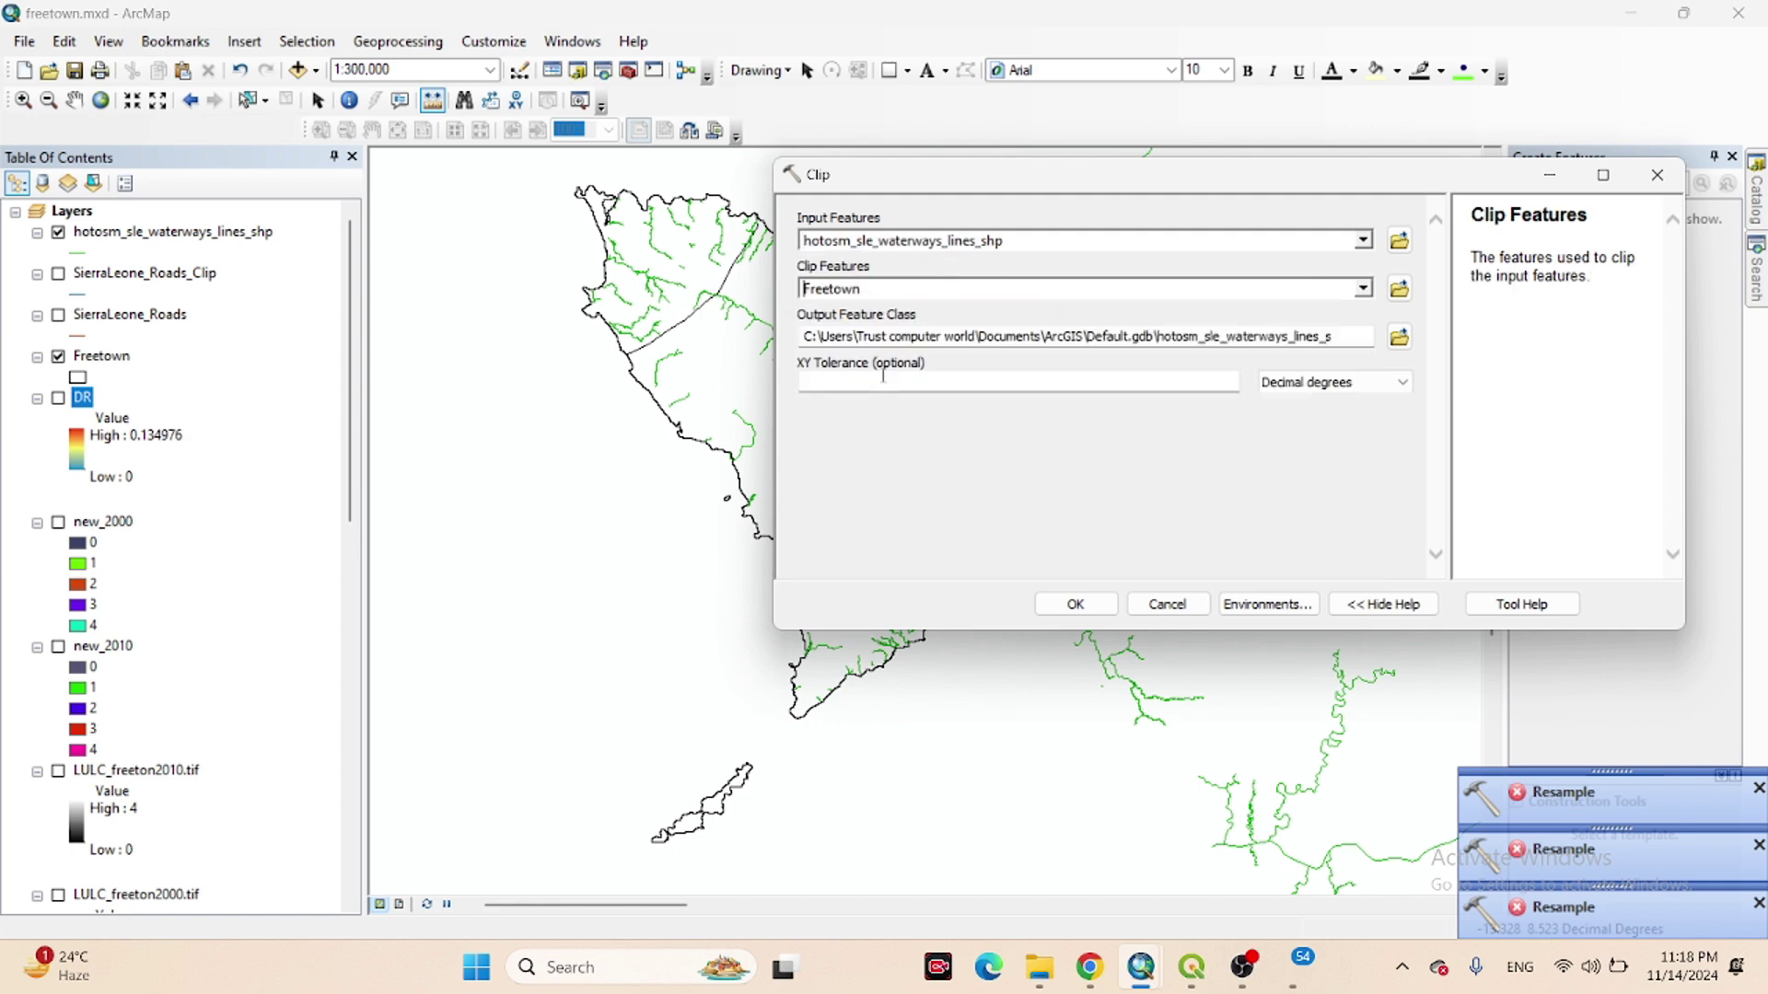
click(1095, 606)
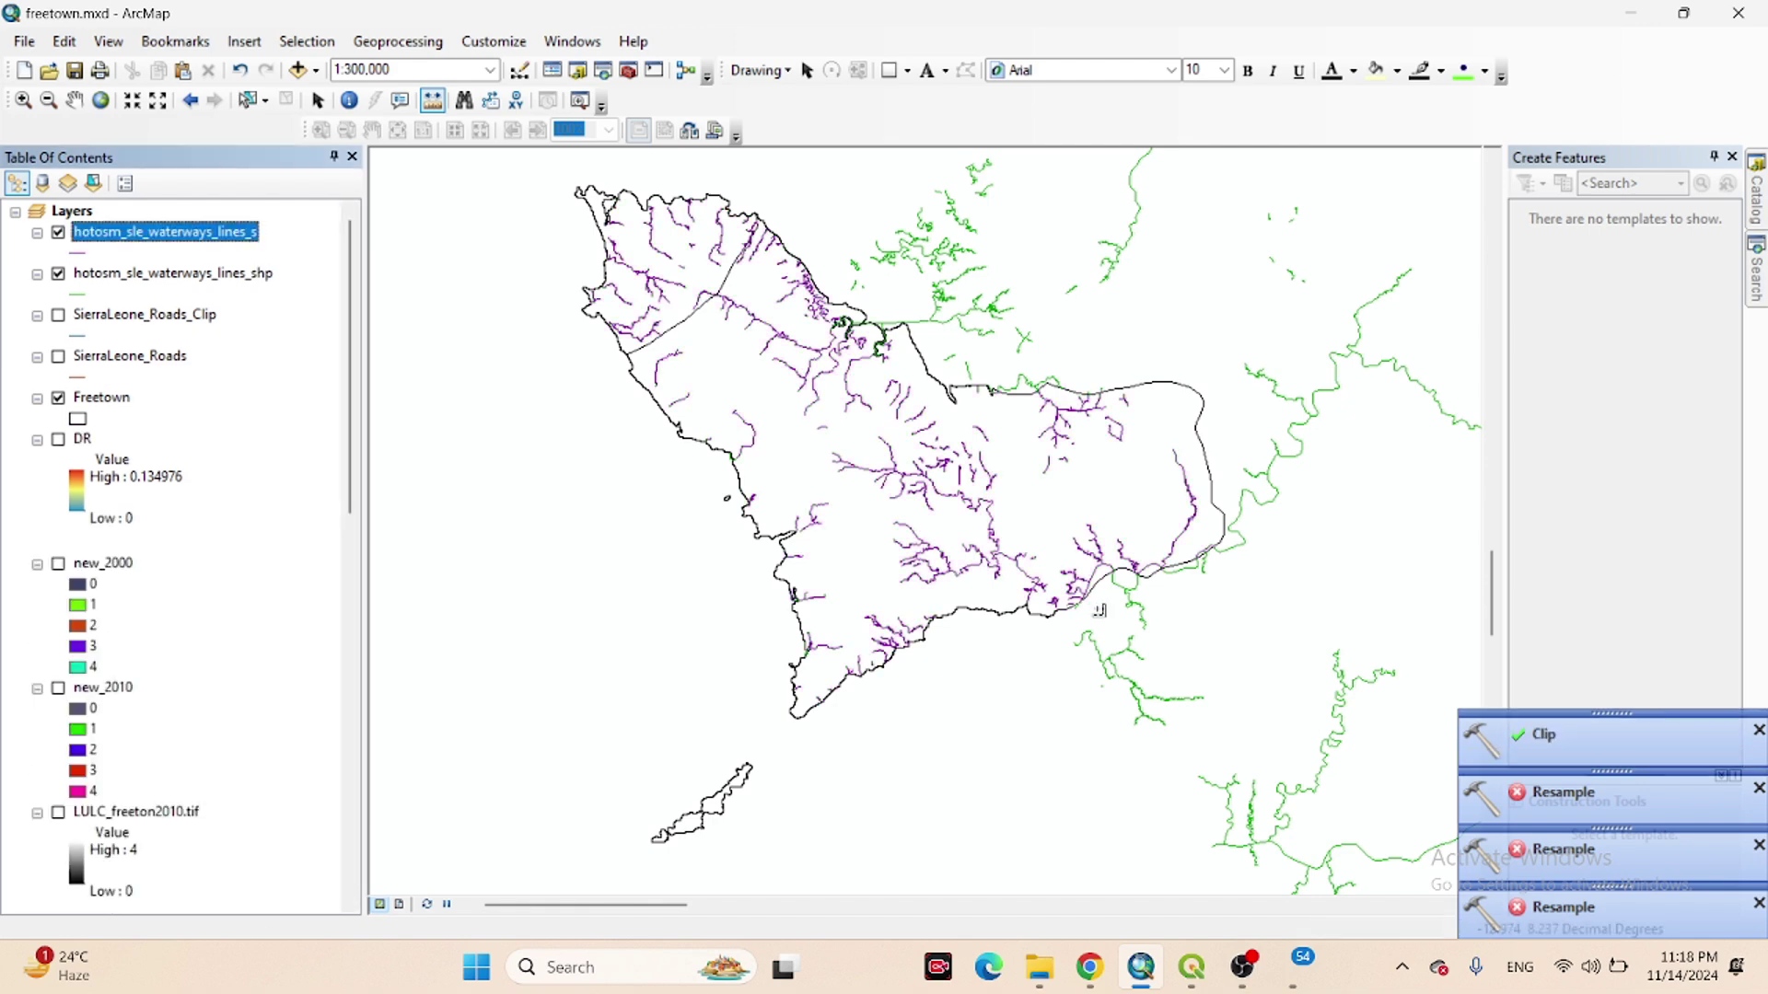
click(58, 274)
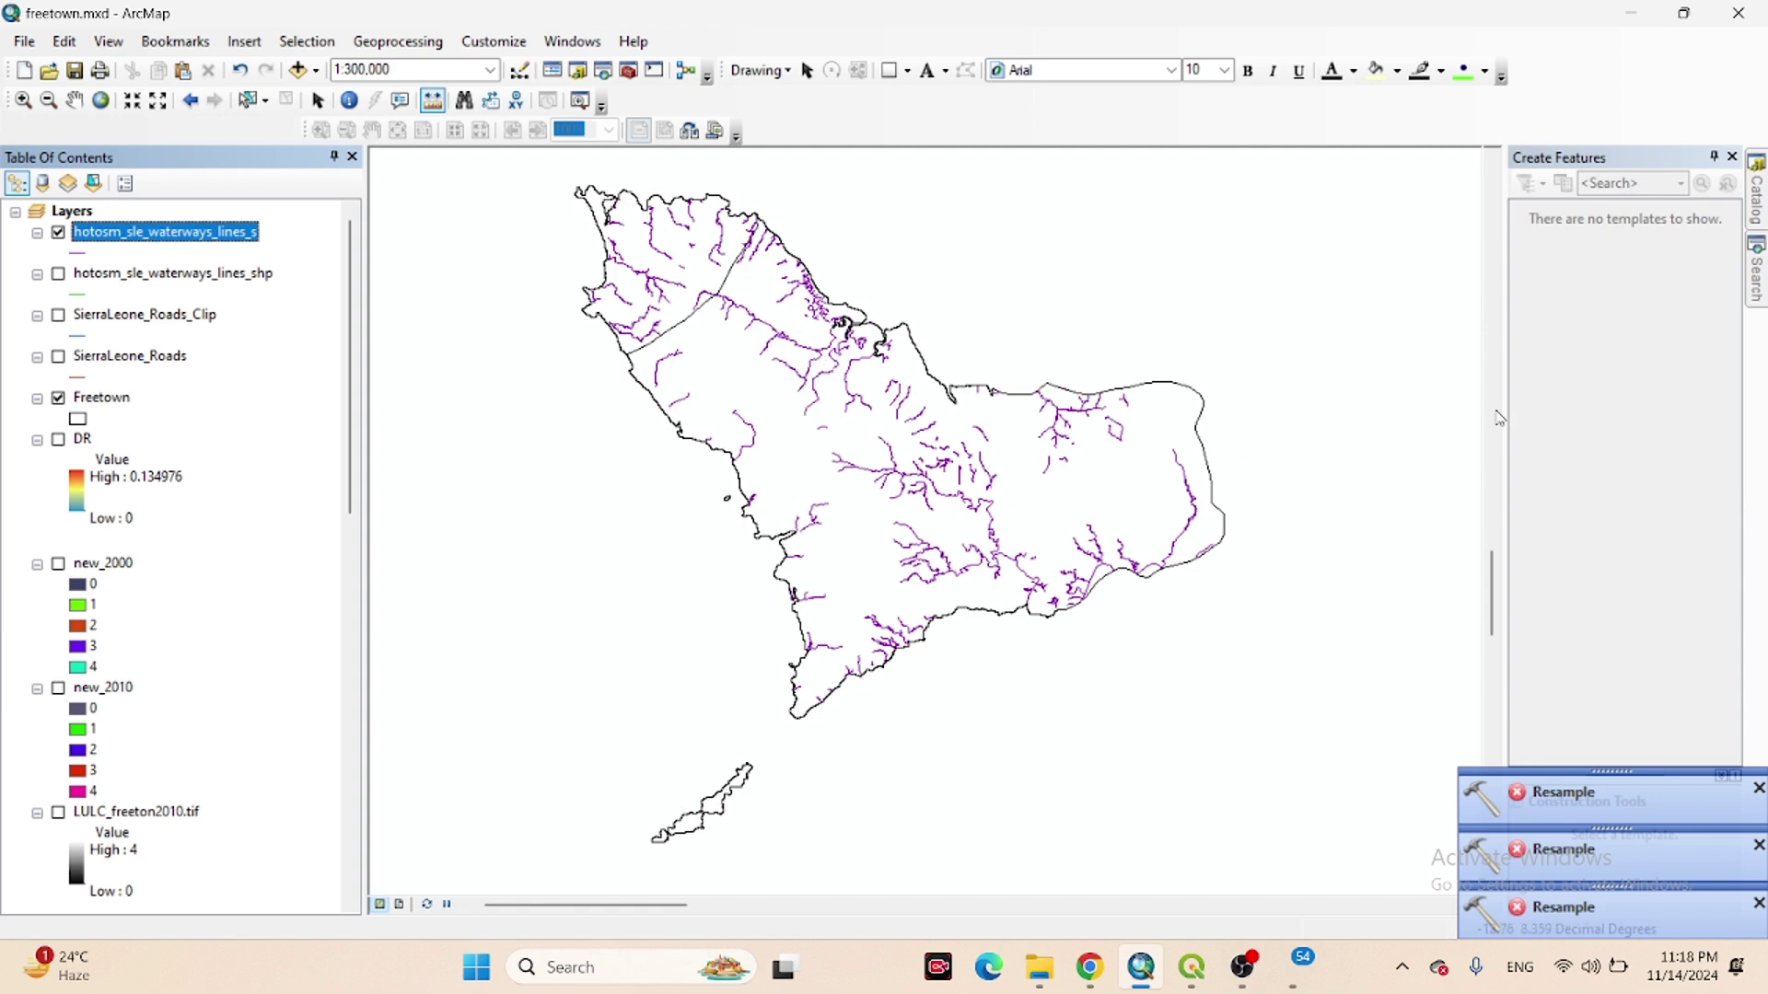
Set up Euclidean Distance with source hotosm_sle_waterways_lines_s and output raster DRIVER in the Prediction data for Freetown folder.
click(1755, 286)
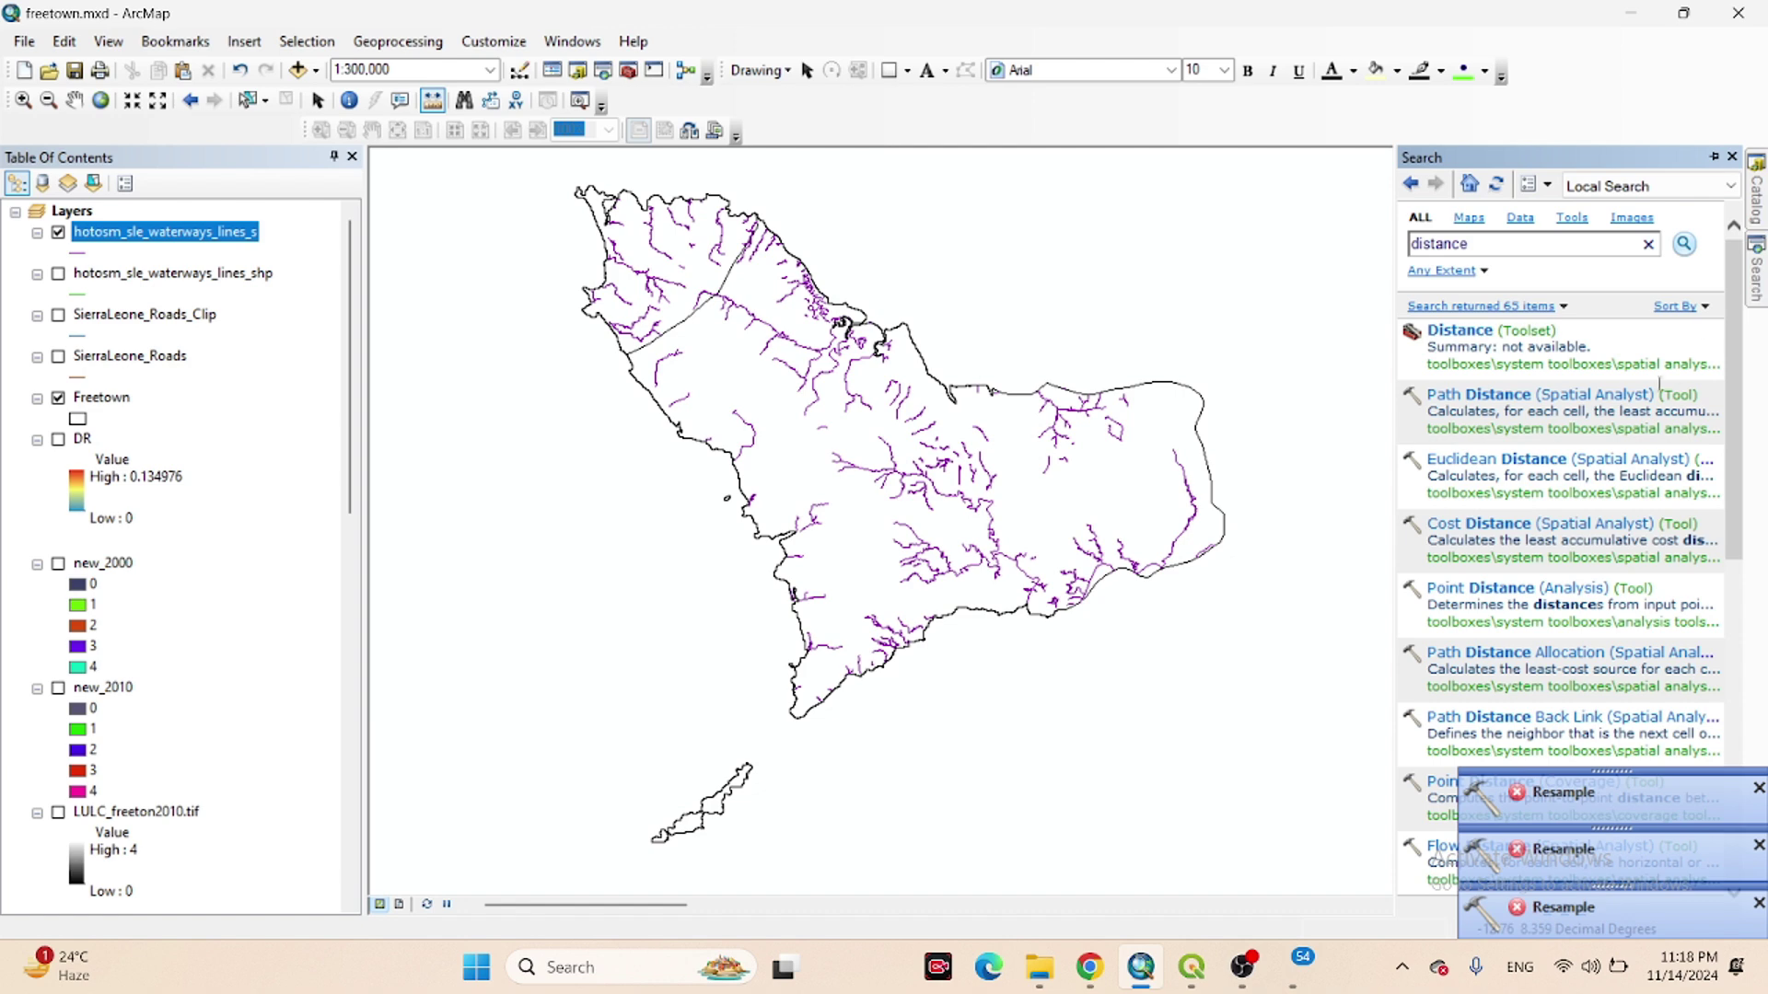
click(1455, 459)
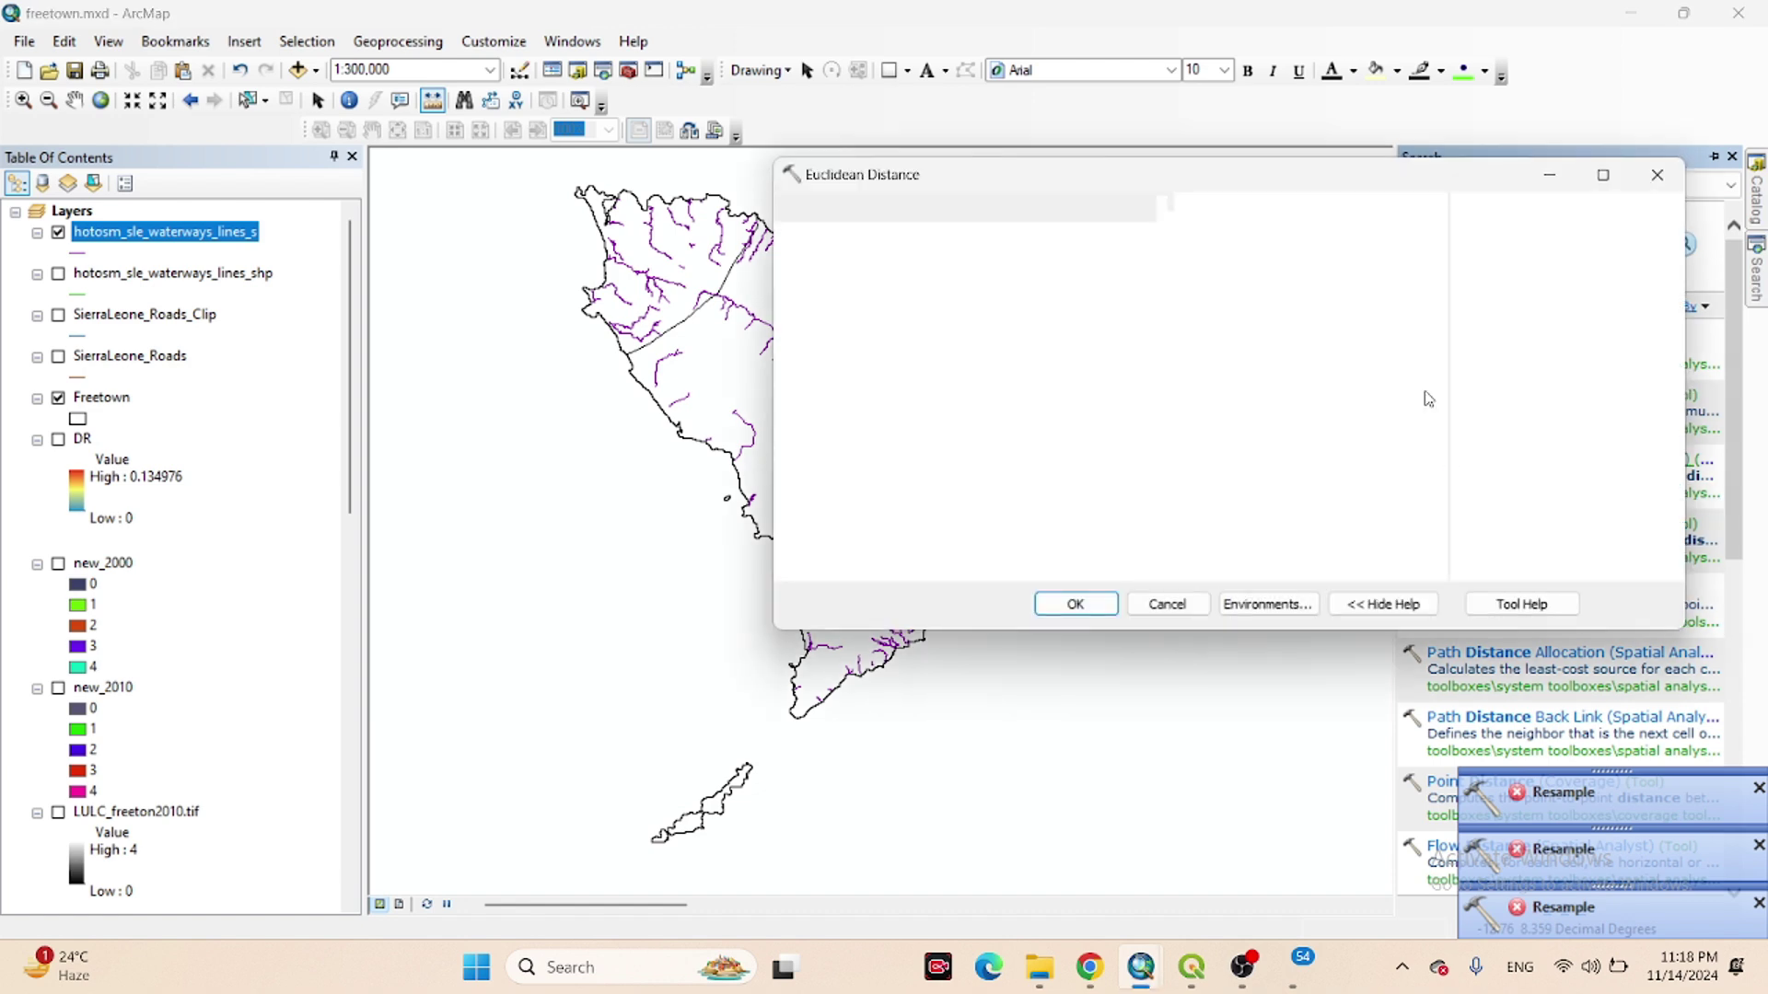
click(1365, 243)
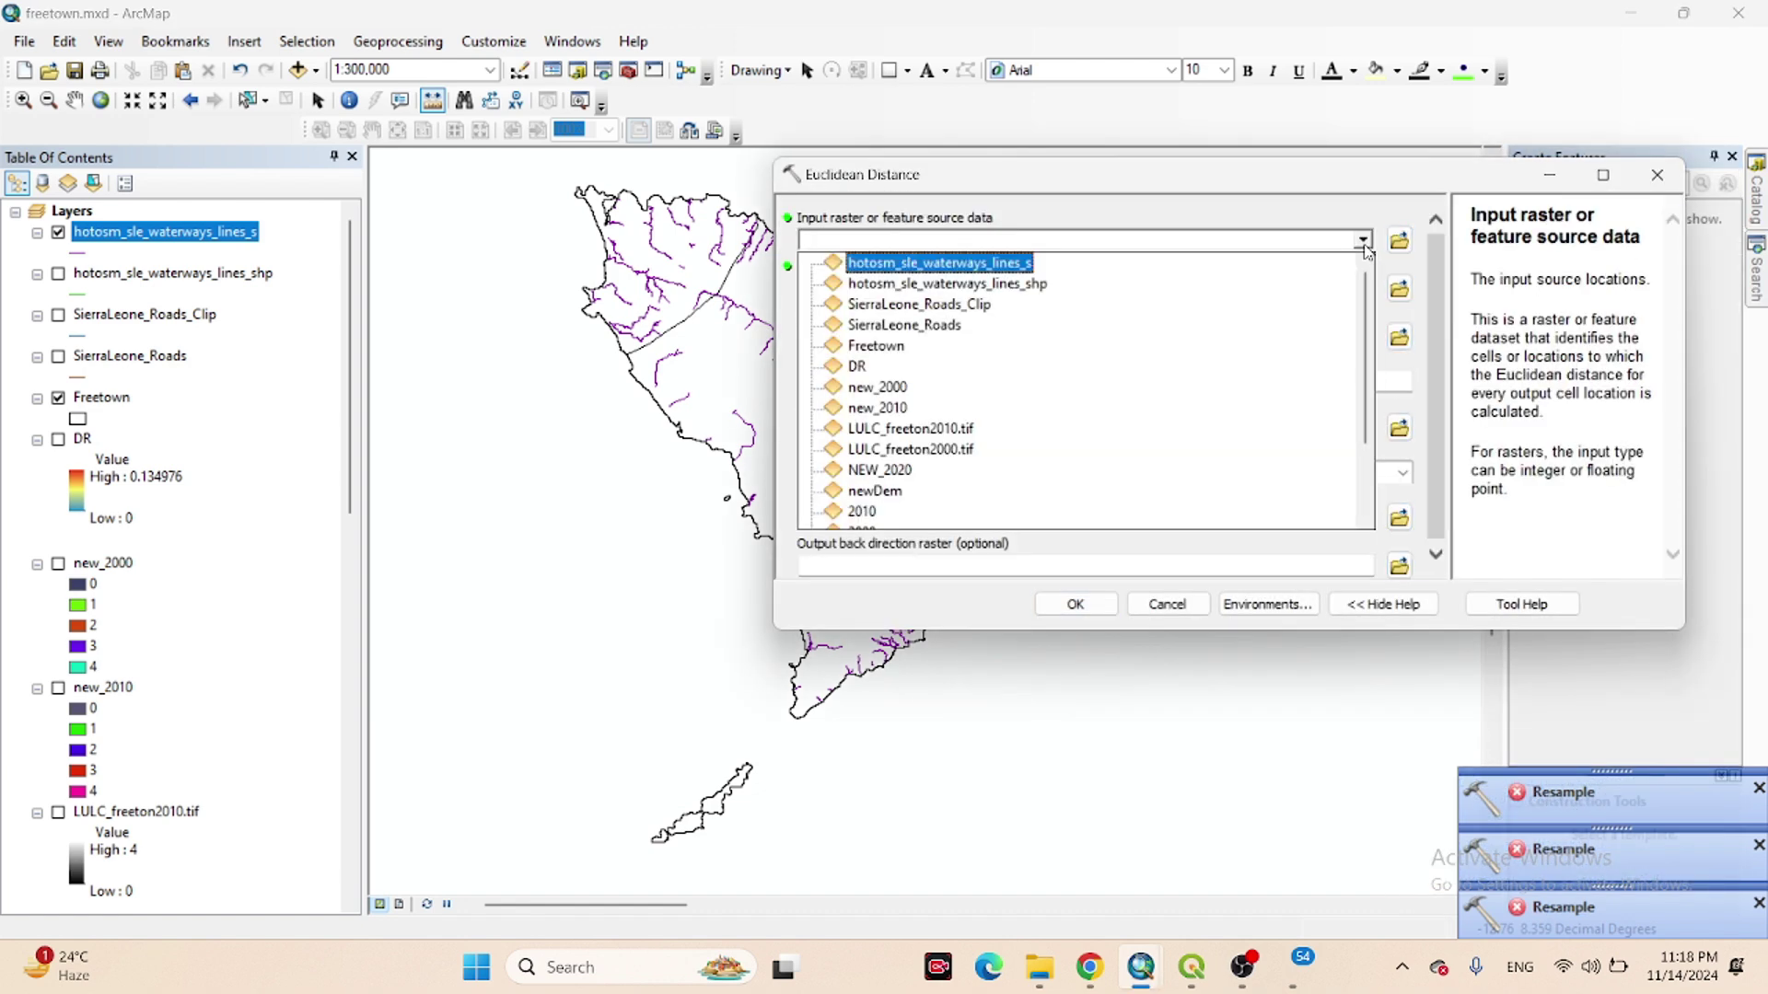
click(957, 268)
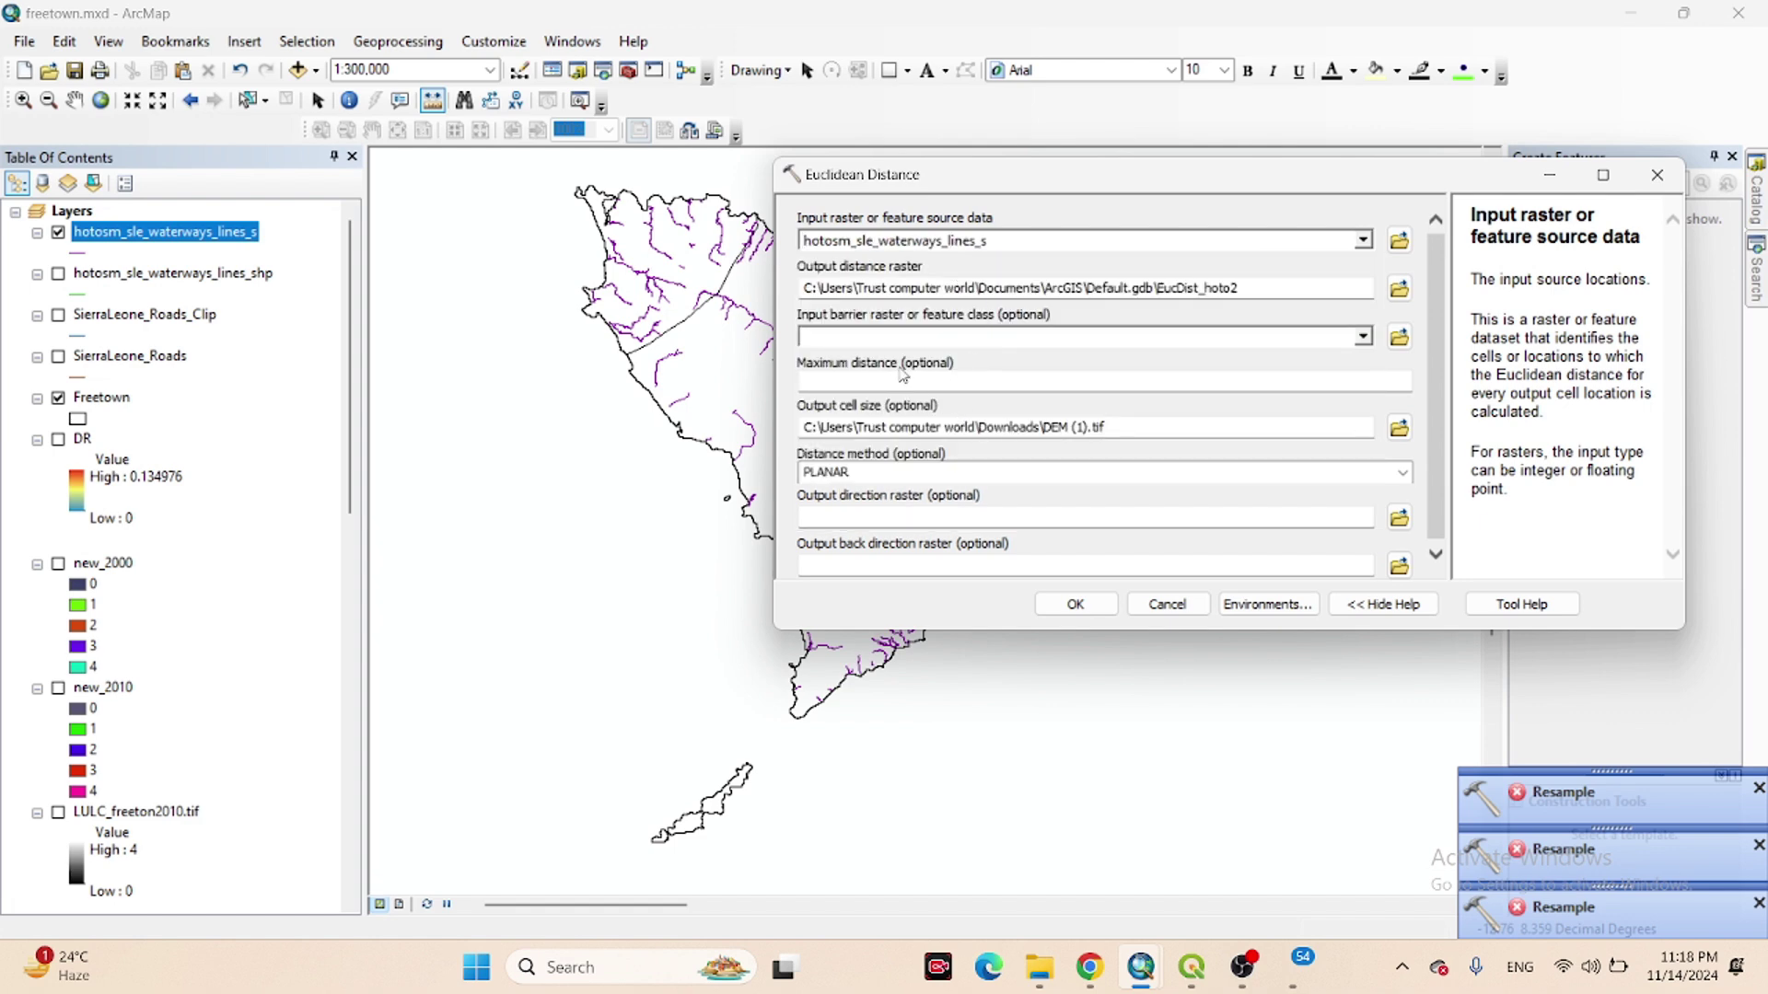
click(1400, 290)
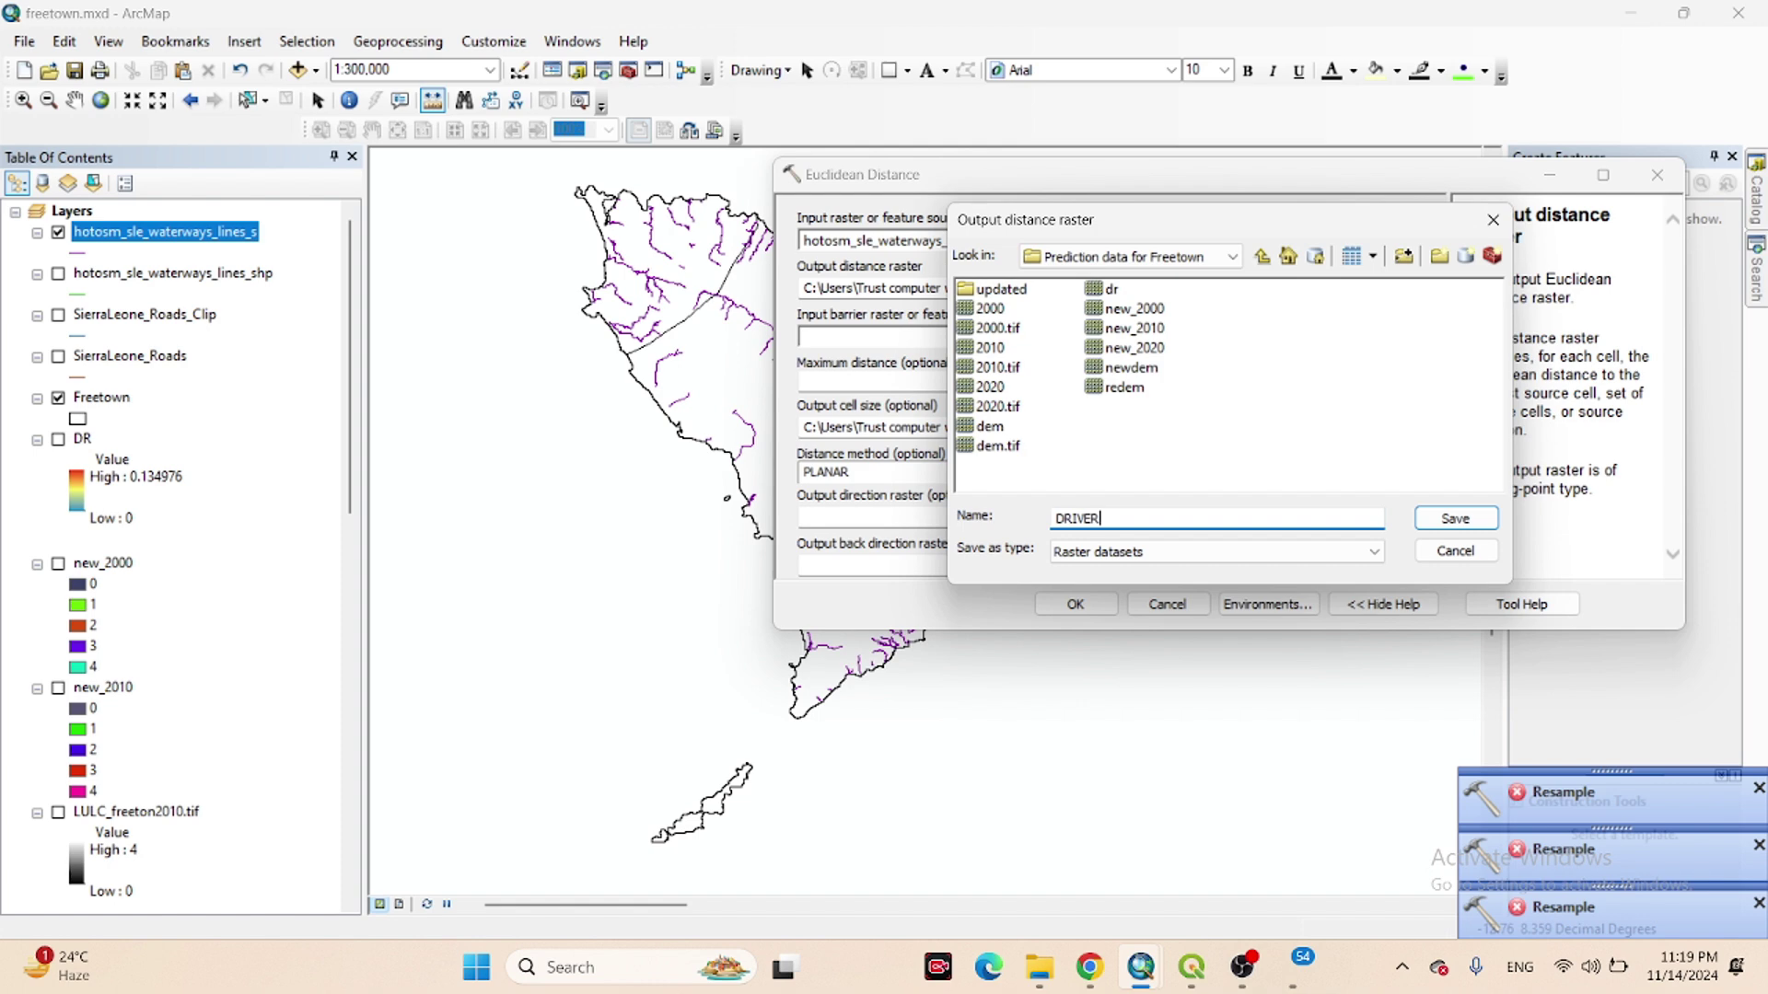
click(1457, 520)
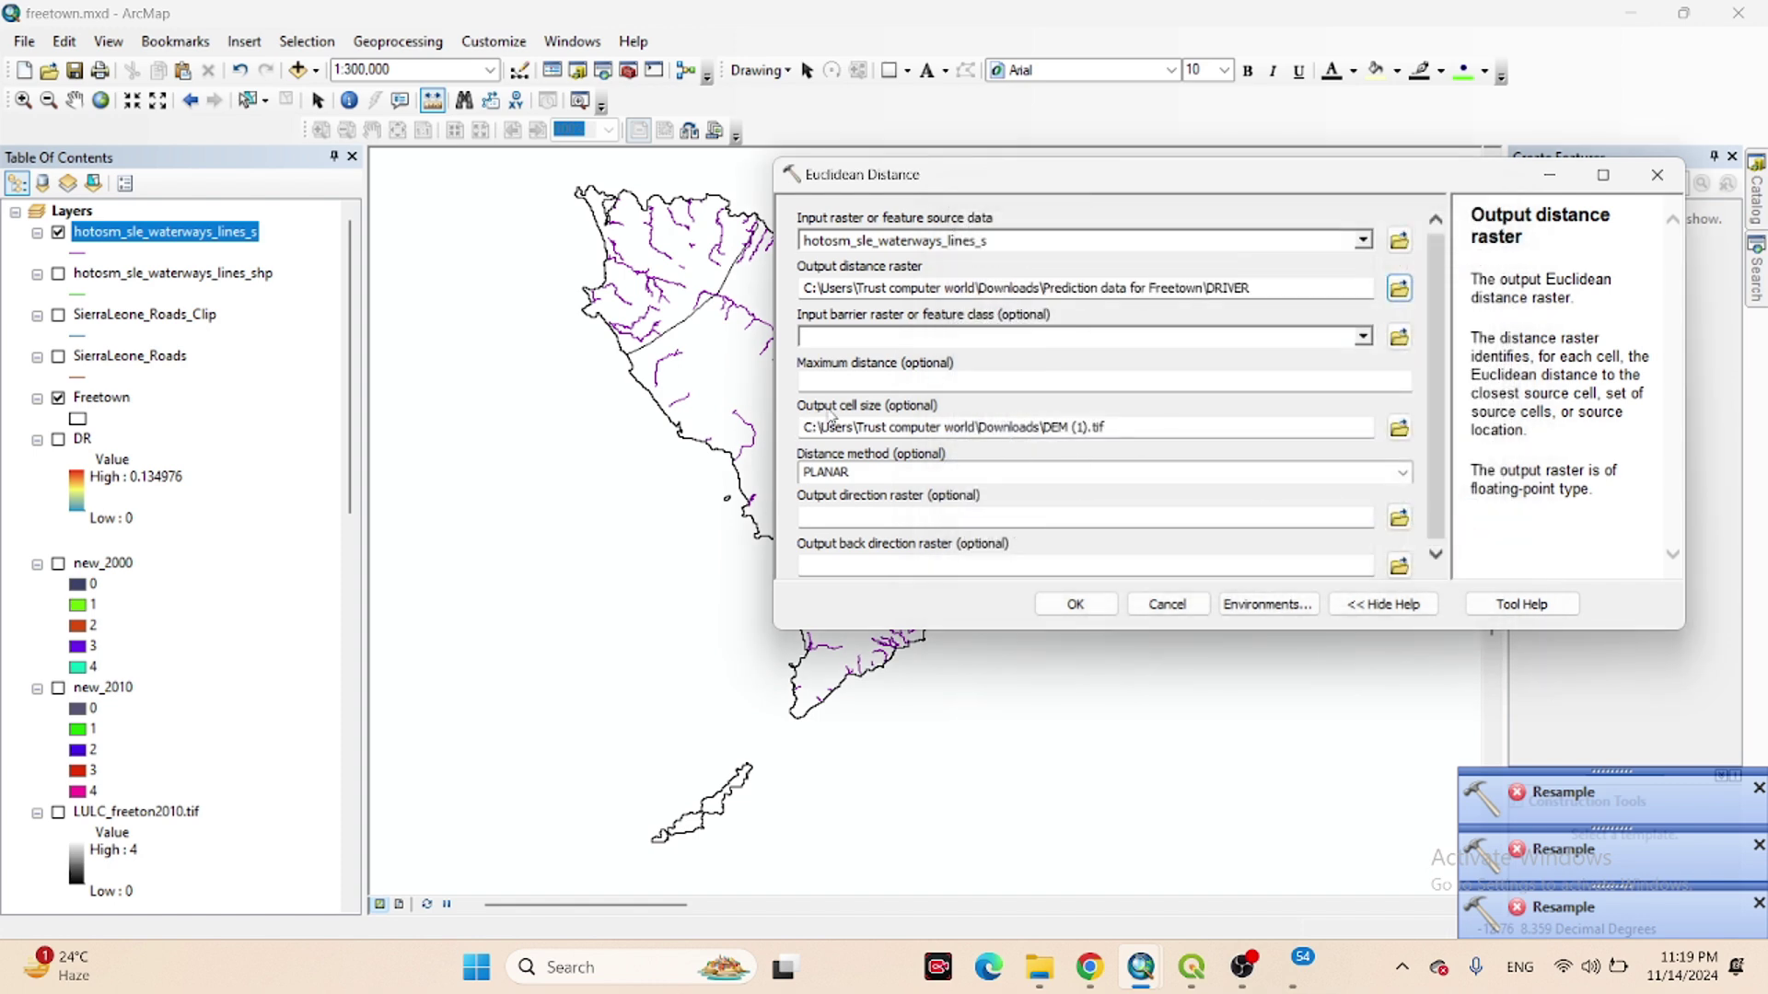
Set the tool's processing extent to Same as layer Freetown, check the raster analysis mask, and run Euclidean Distance.
click(1271, 605)
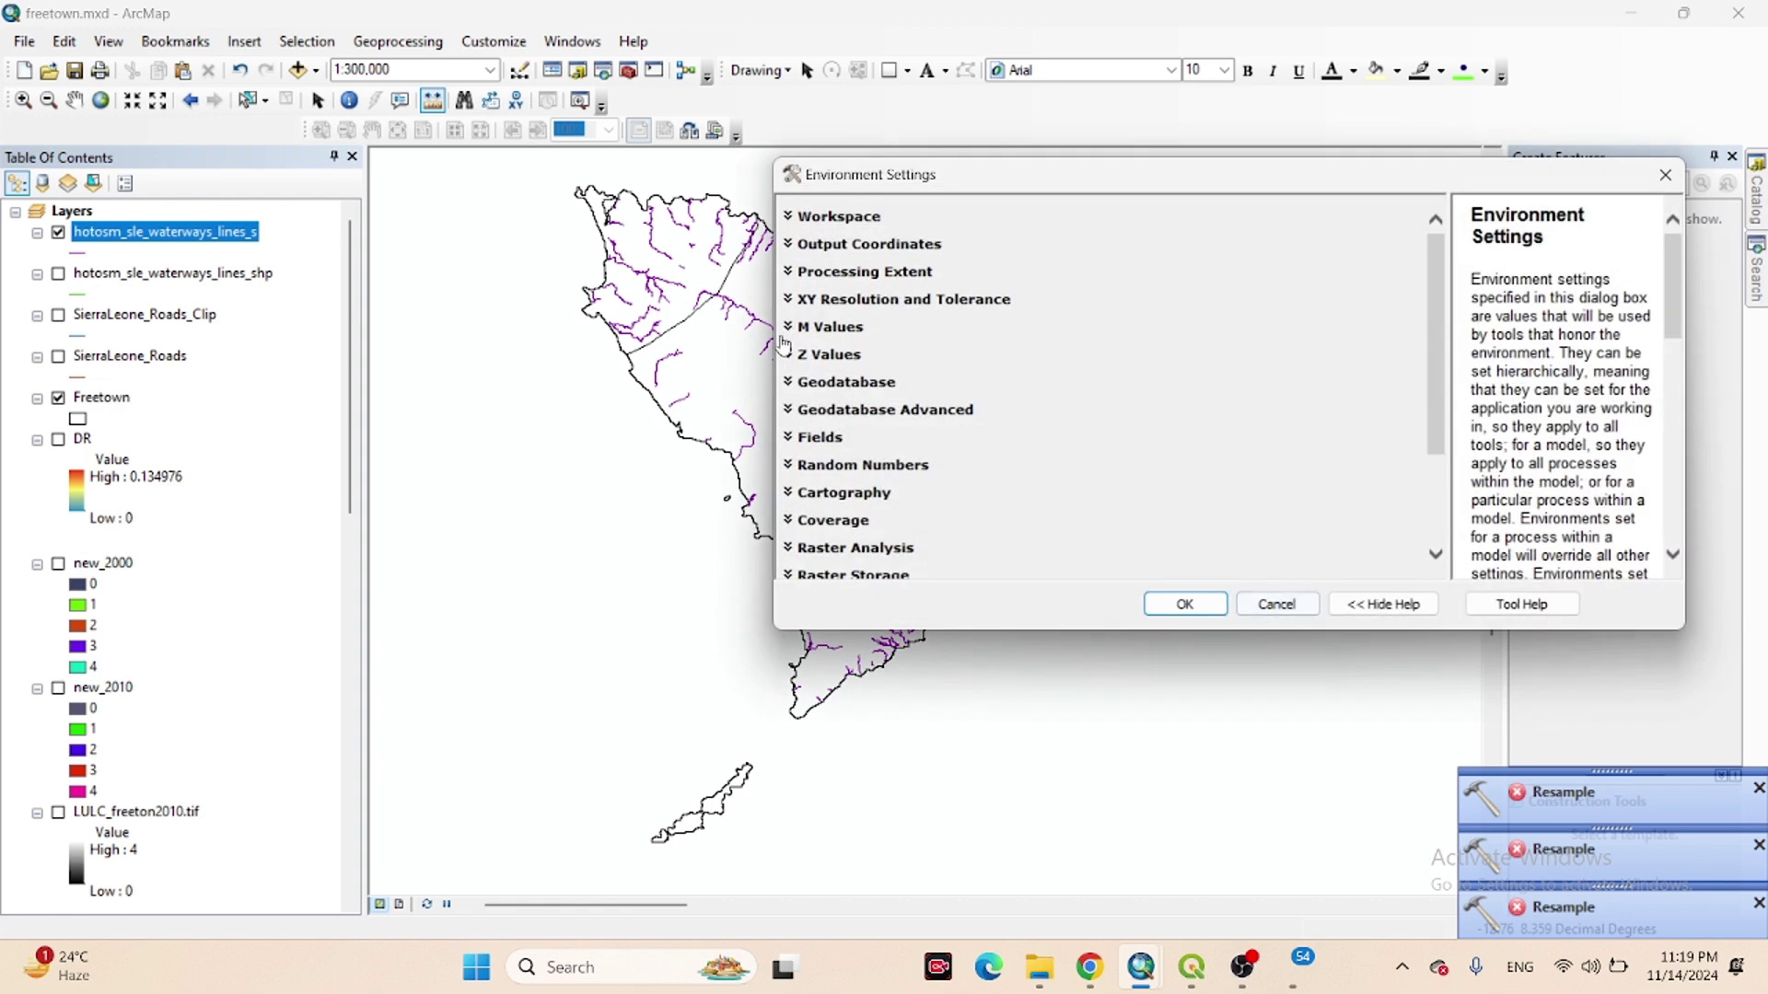
click(810, 273)
click(987, 318)
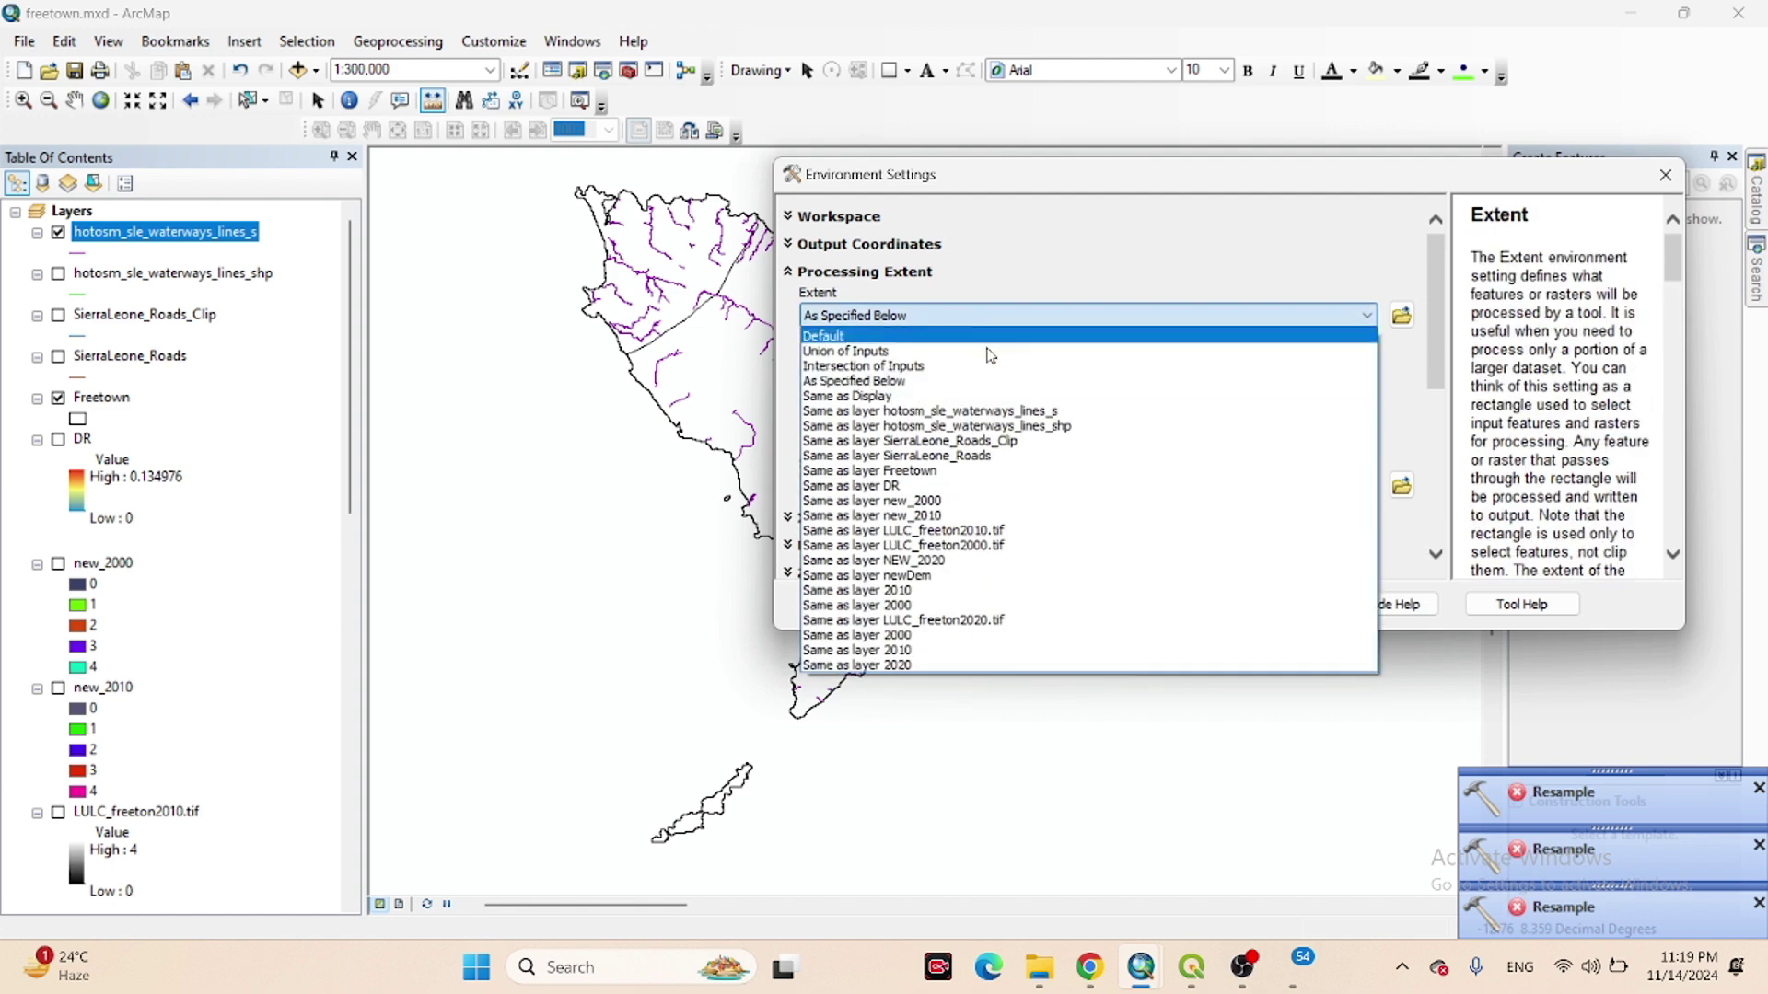
click(921, 471)
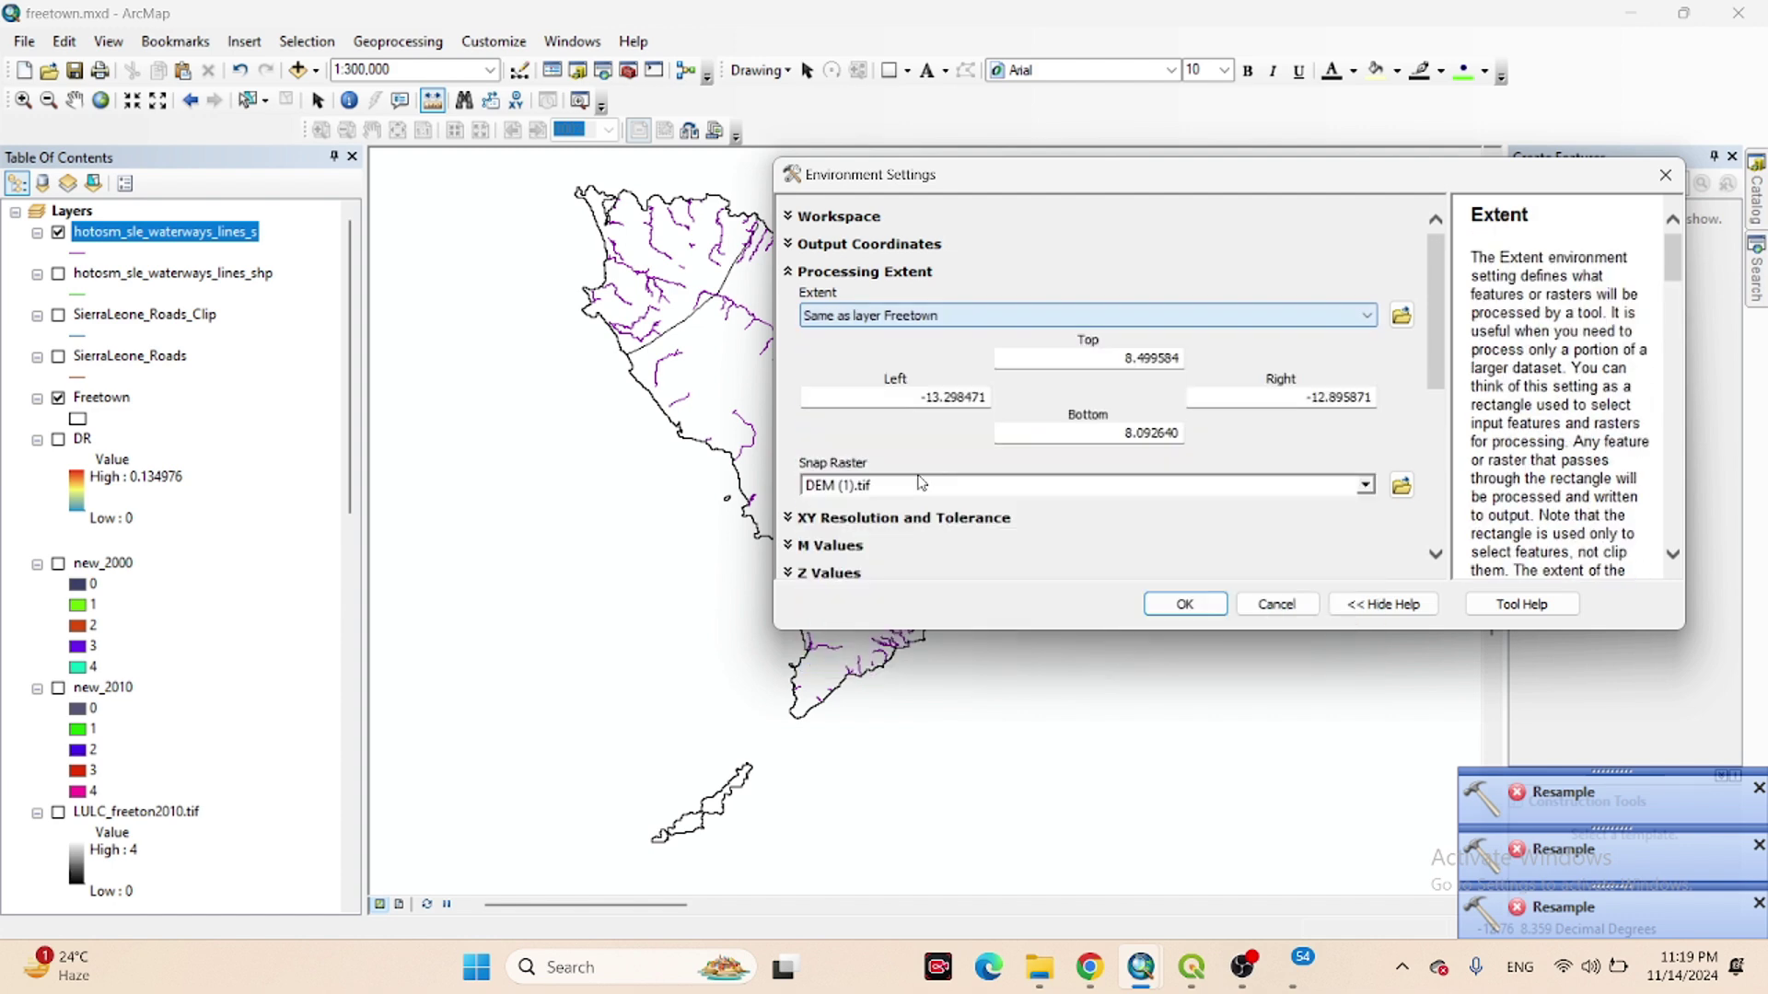
drag(1436, 330, 1425, 475)
click(840, 402)
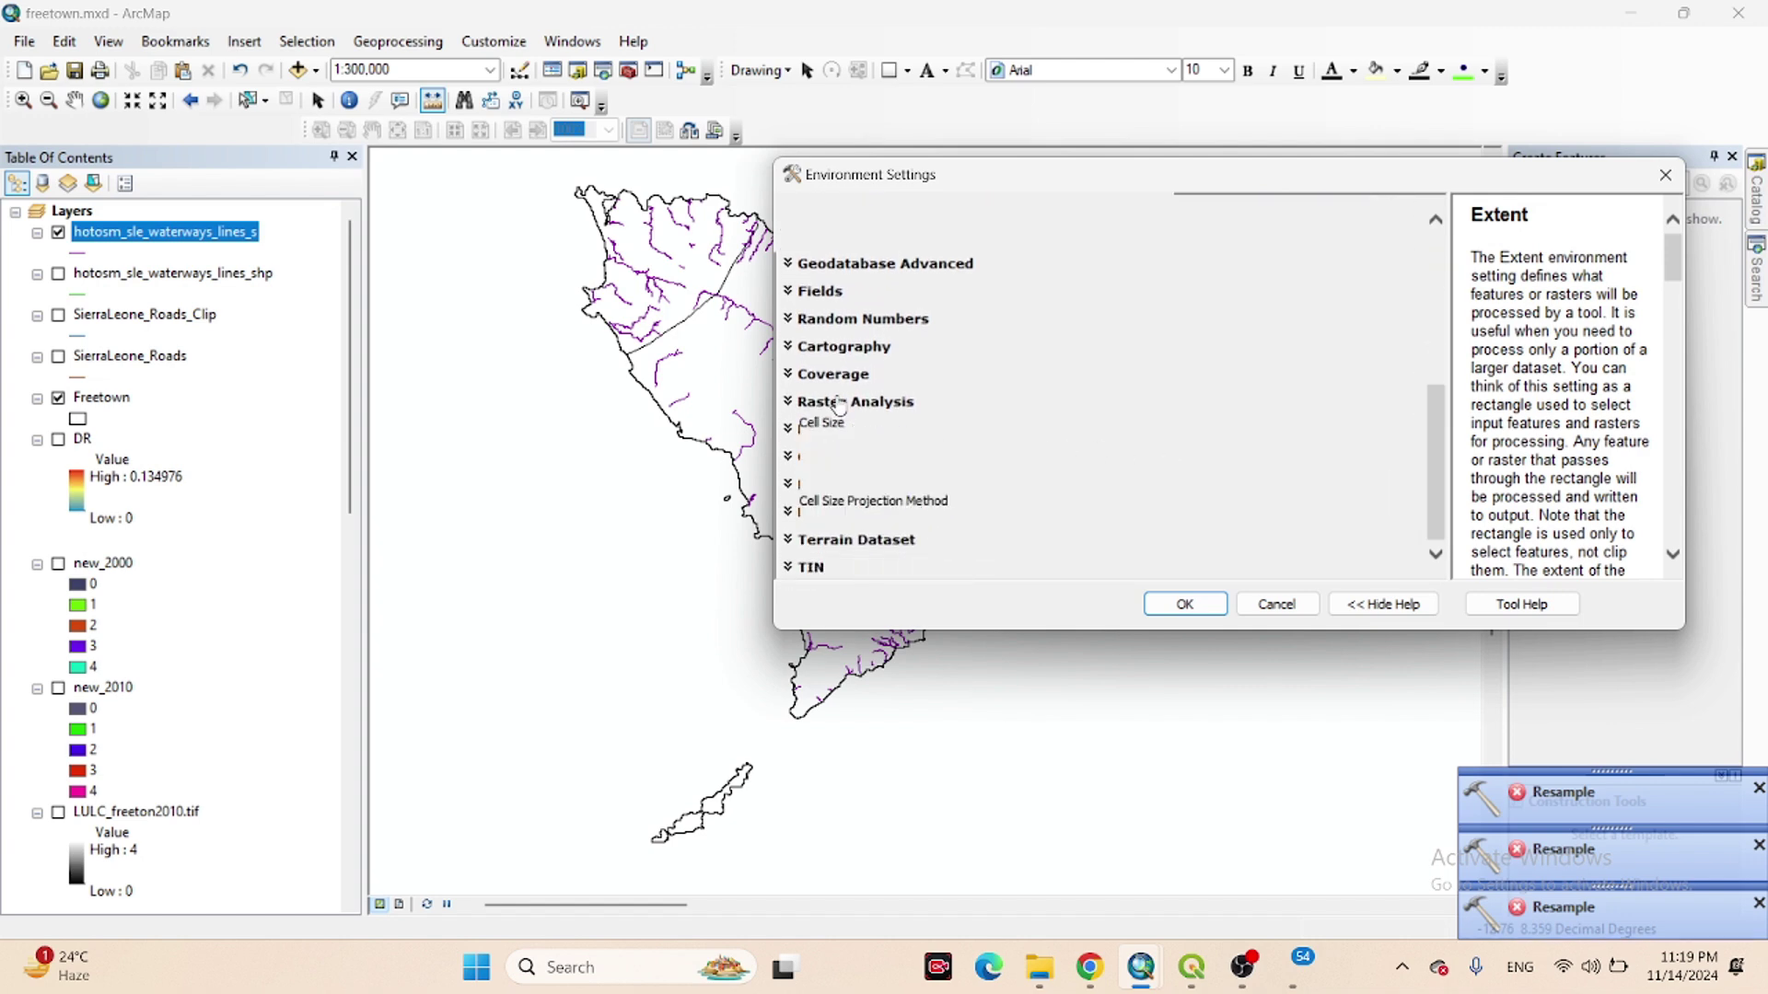
scroll(1435, 428, down, 3)
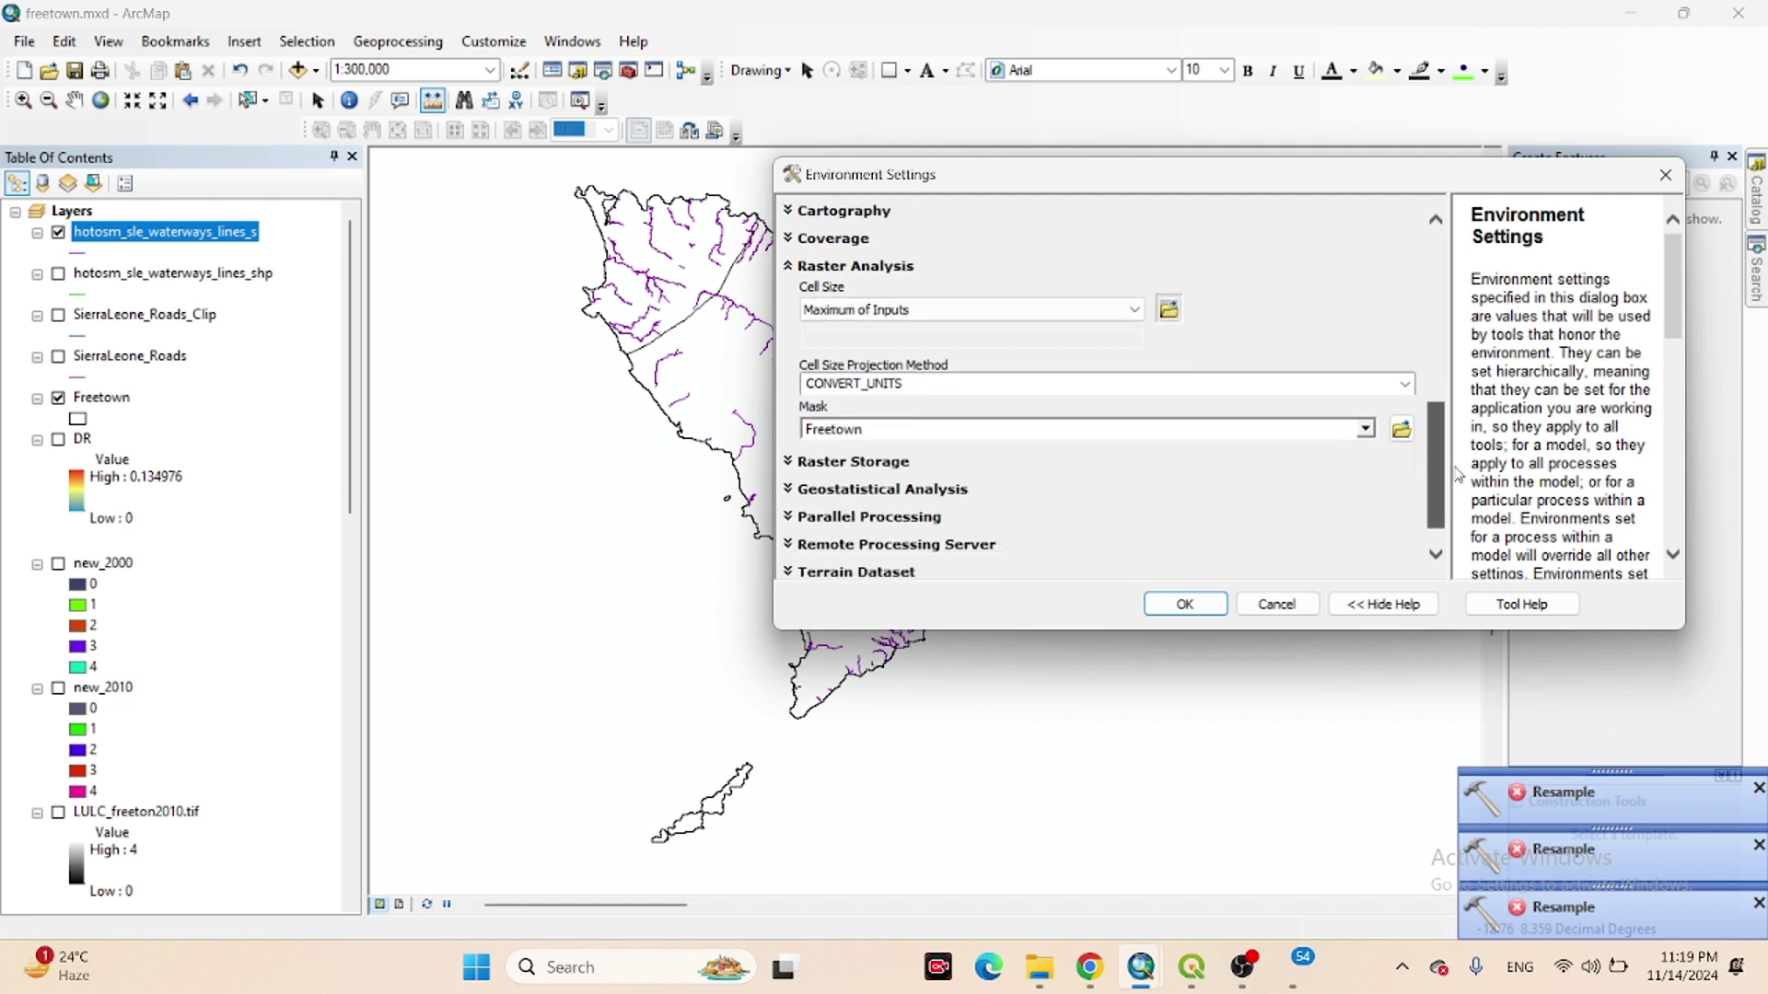
click(1183, 605)
click(1079, 606)
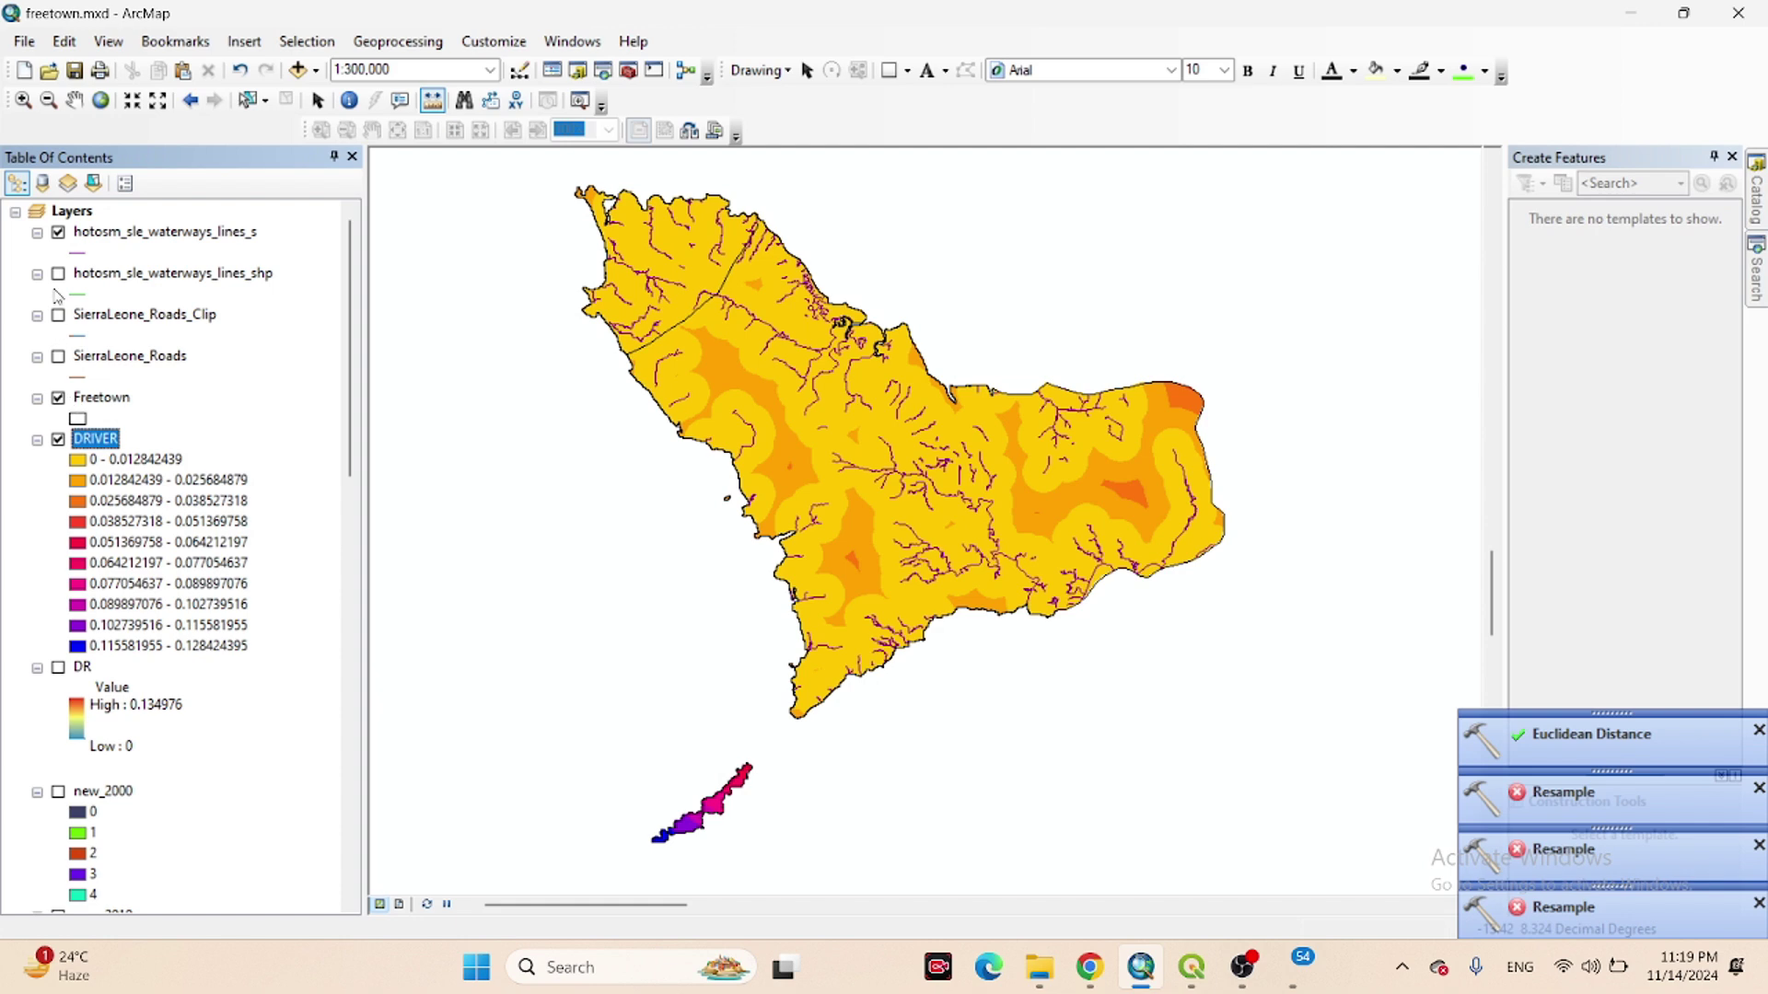
Change the DRIVER raster's symbology to Stretched with a blue-yellow-red color ramp, matching the DR layer.
right_click(103, 446)
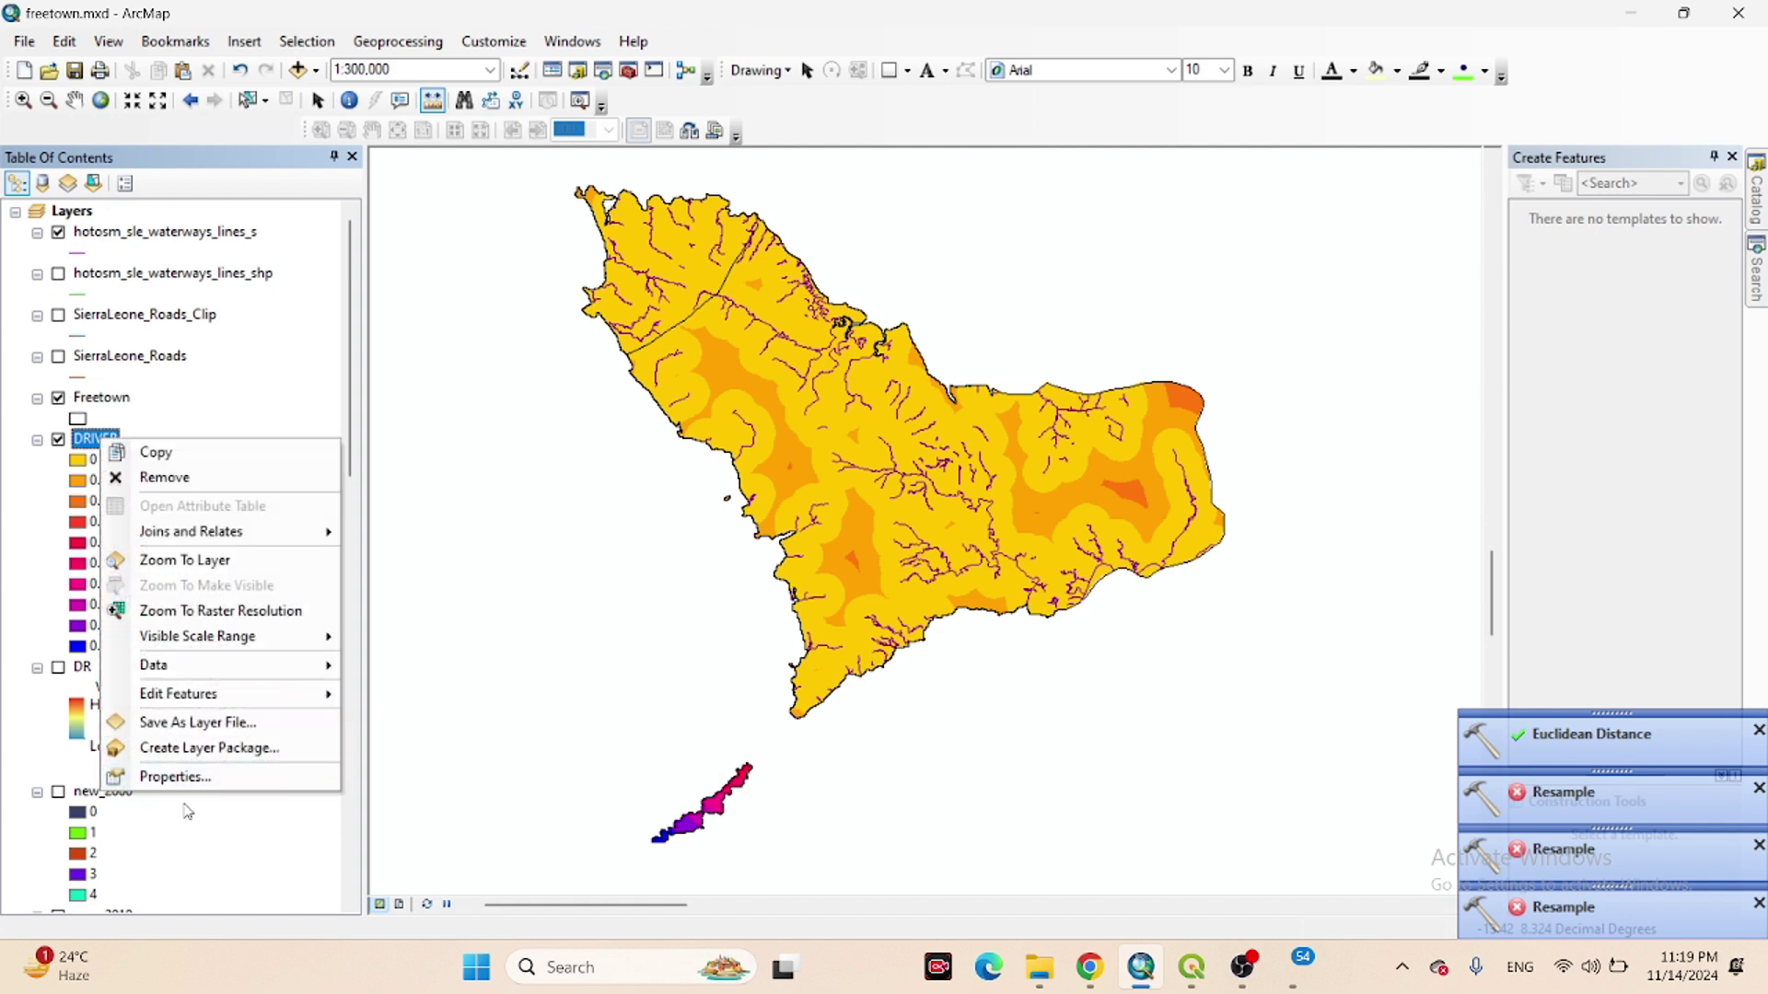
click(175, 773)
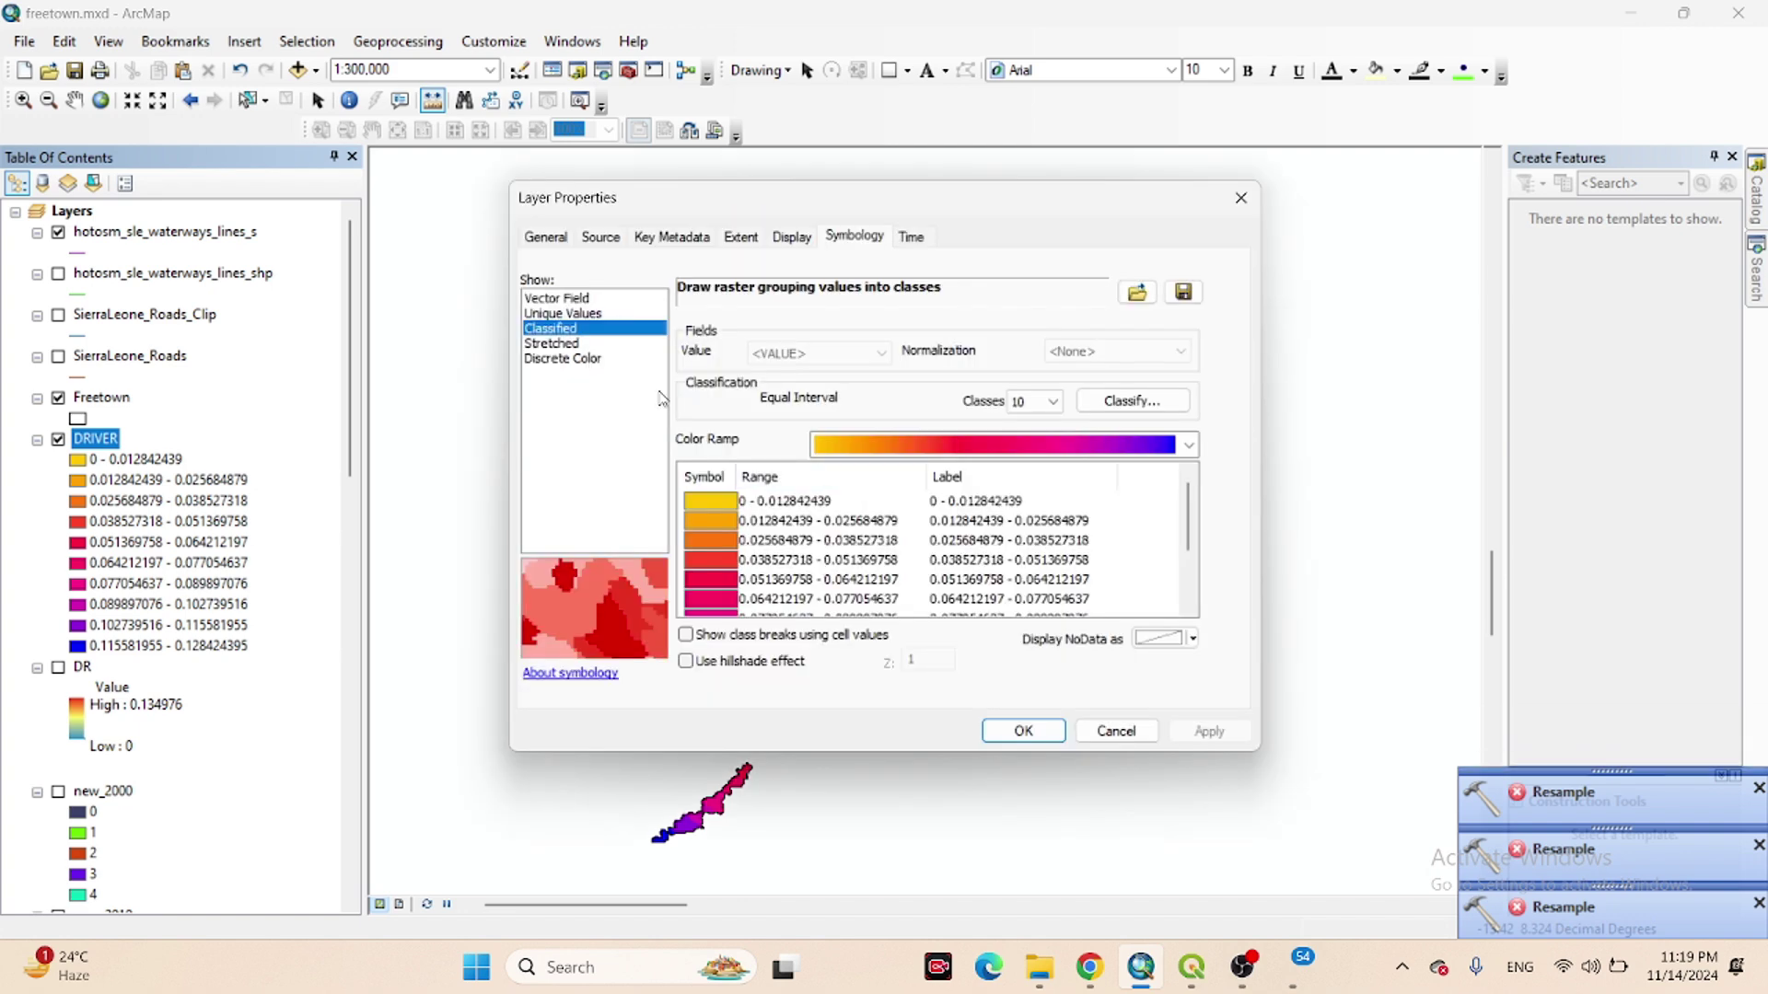
click(564, 343)
click(870, 483)
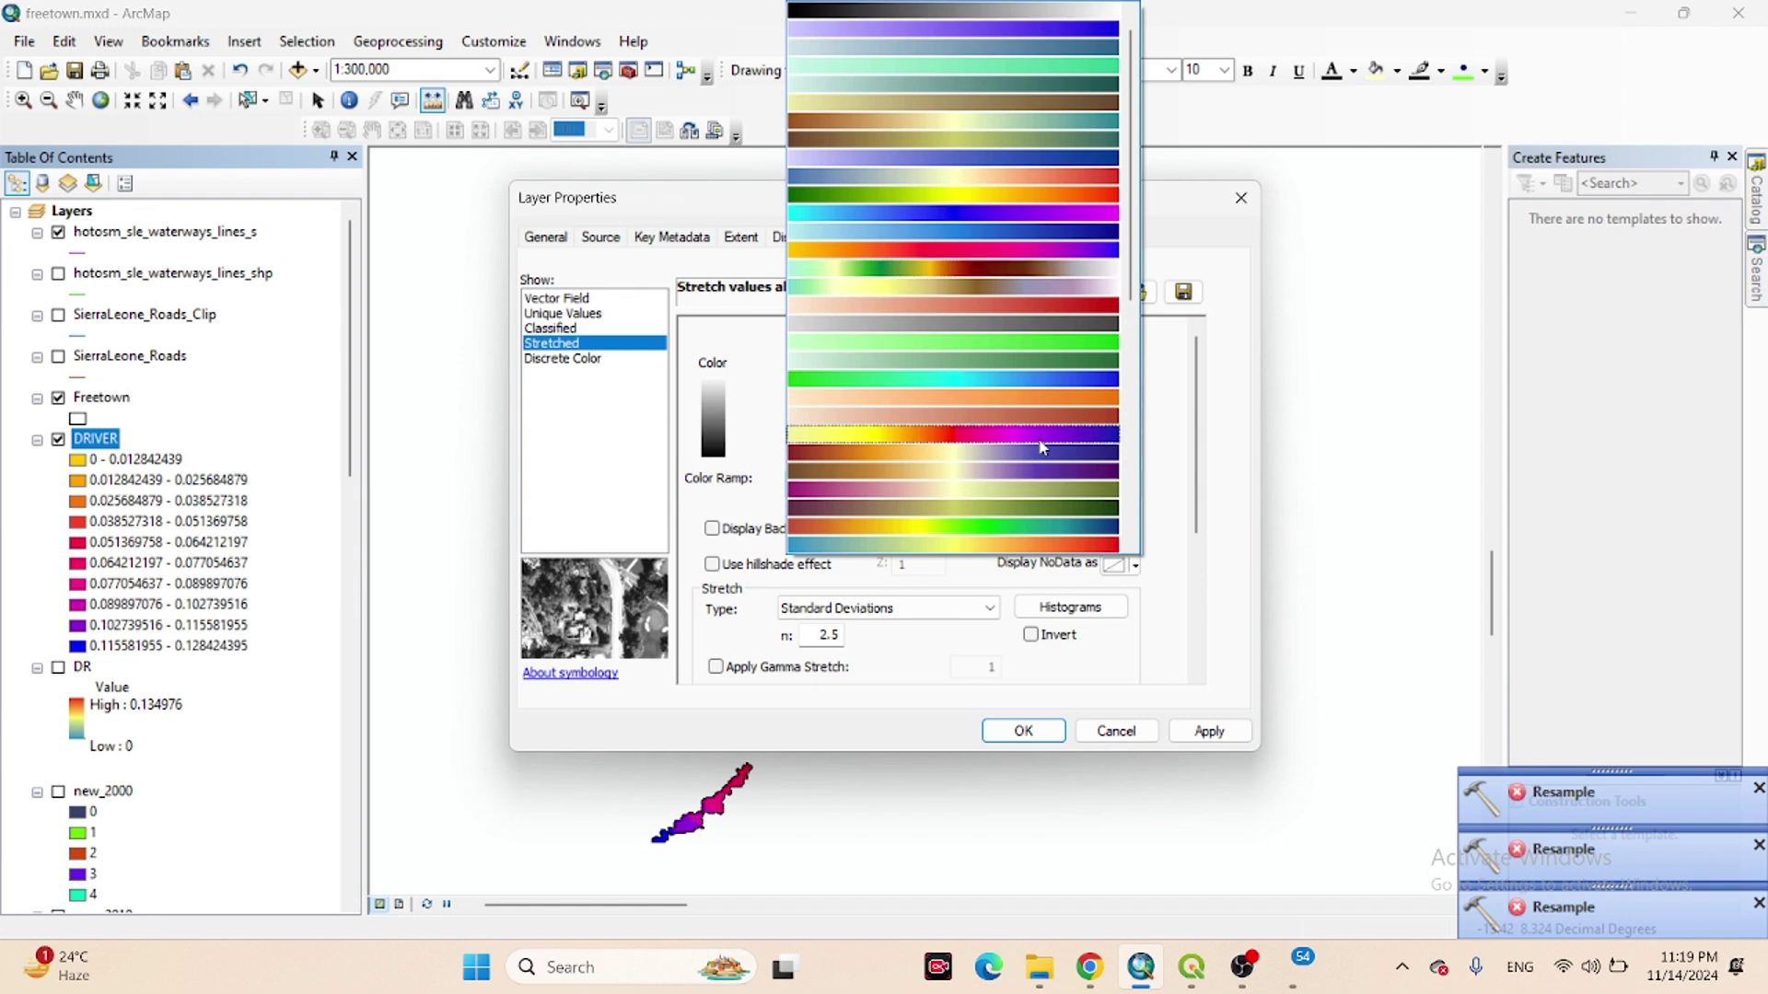
scroll(1035, 540, down, 3)
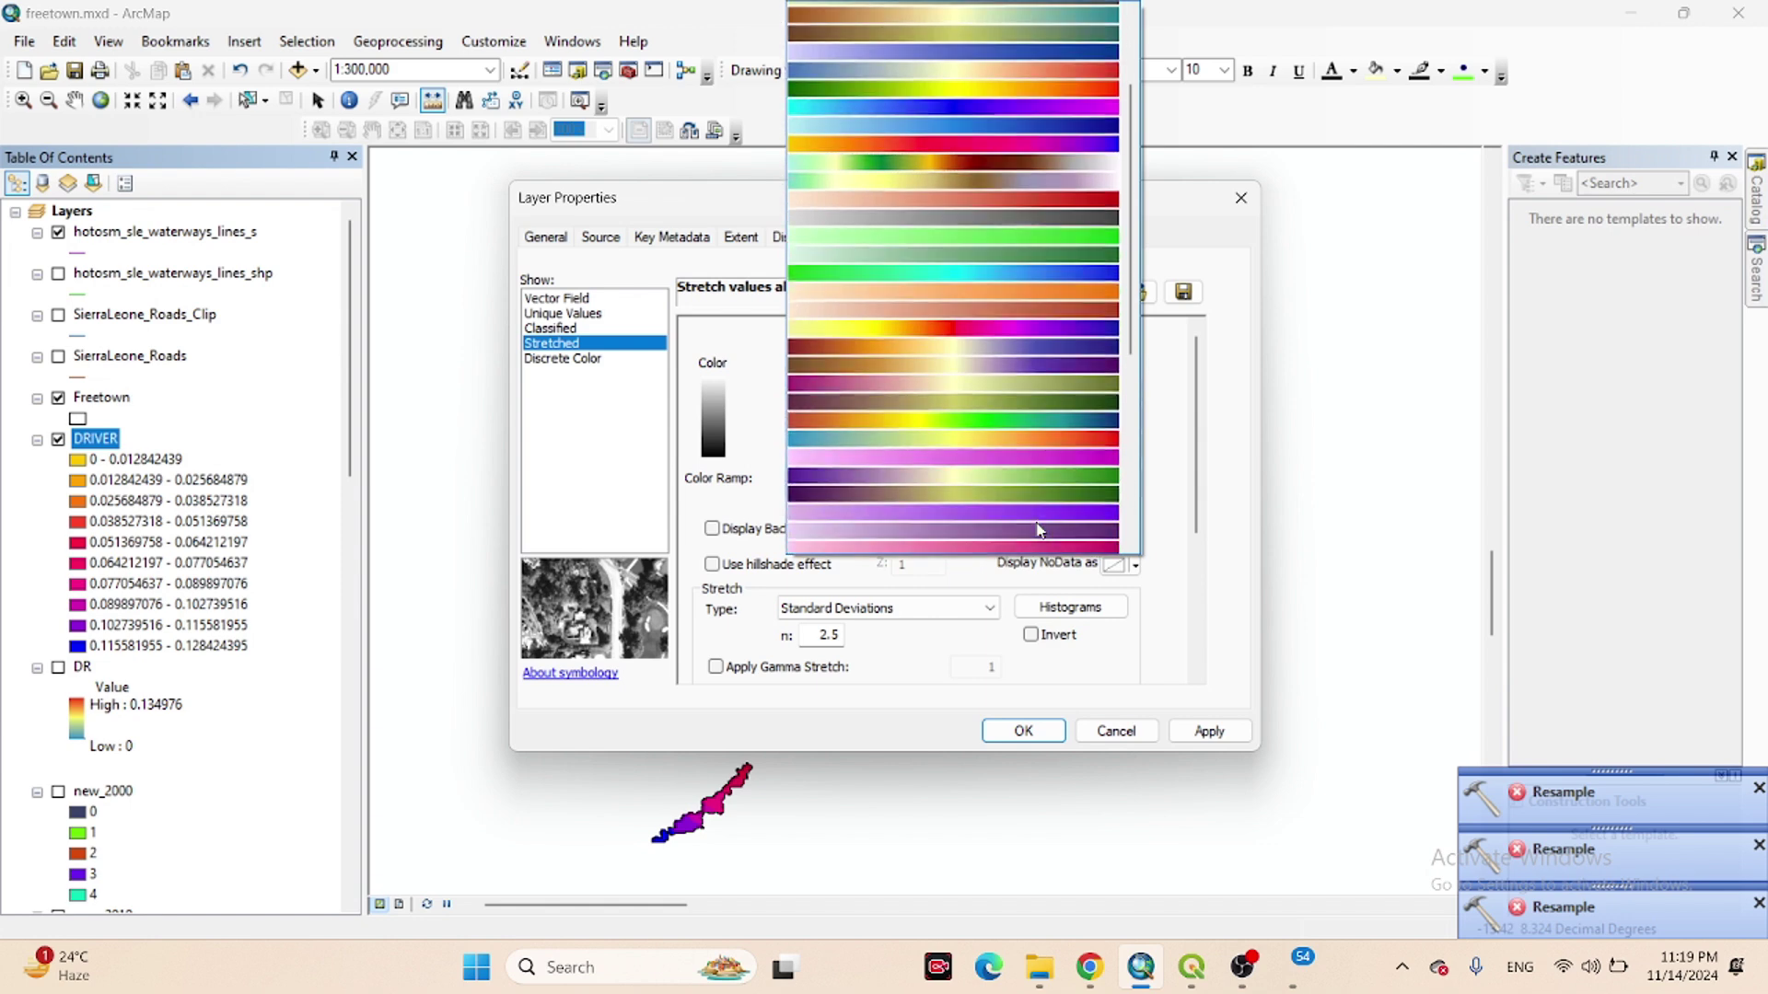
scroll(1031, 479, up, 3)
click(1020, 385)
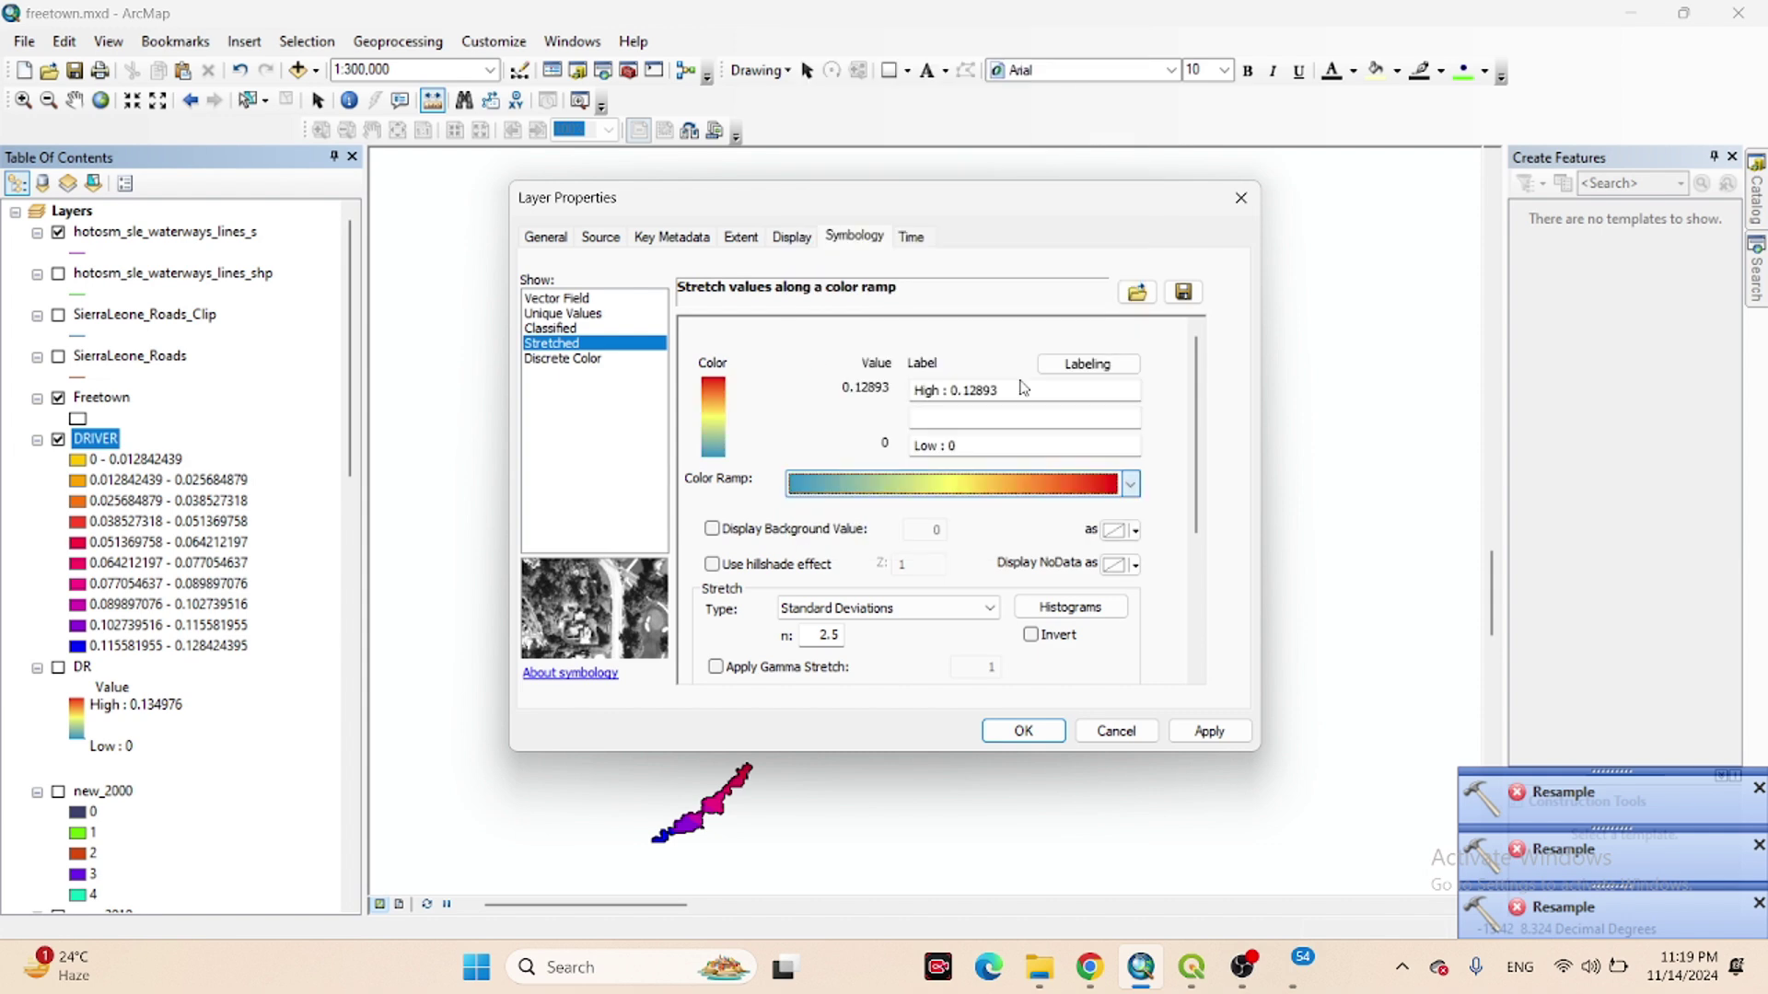
click(1130, 484)
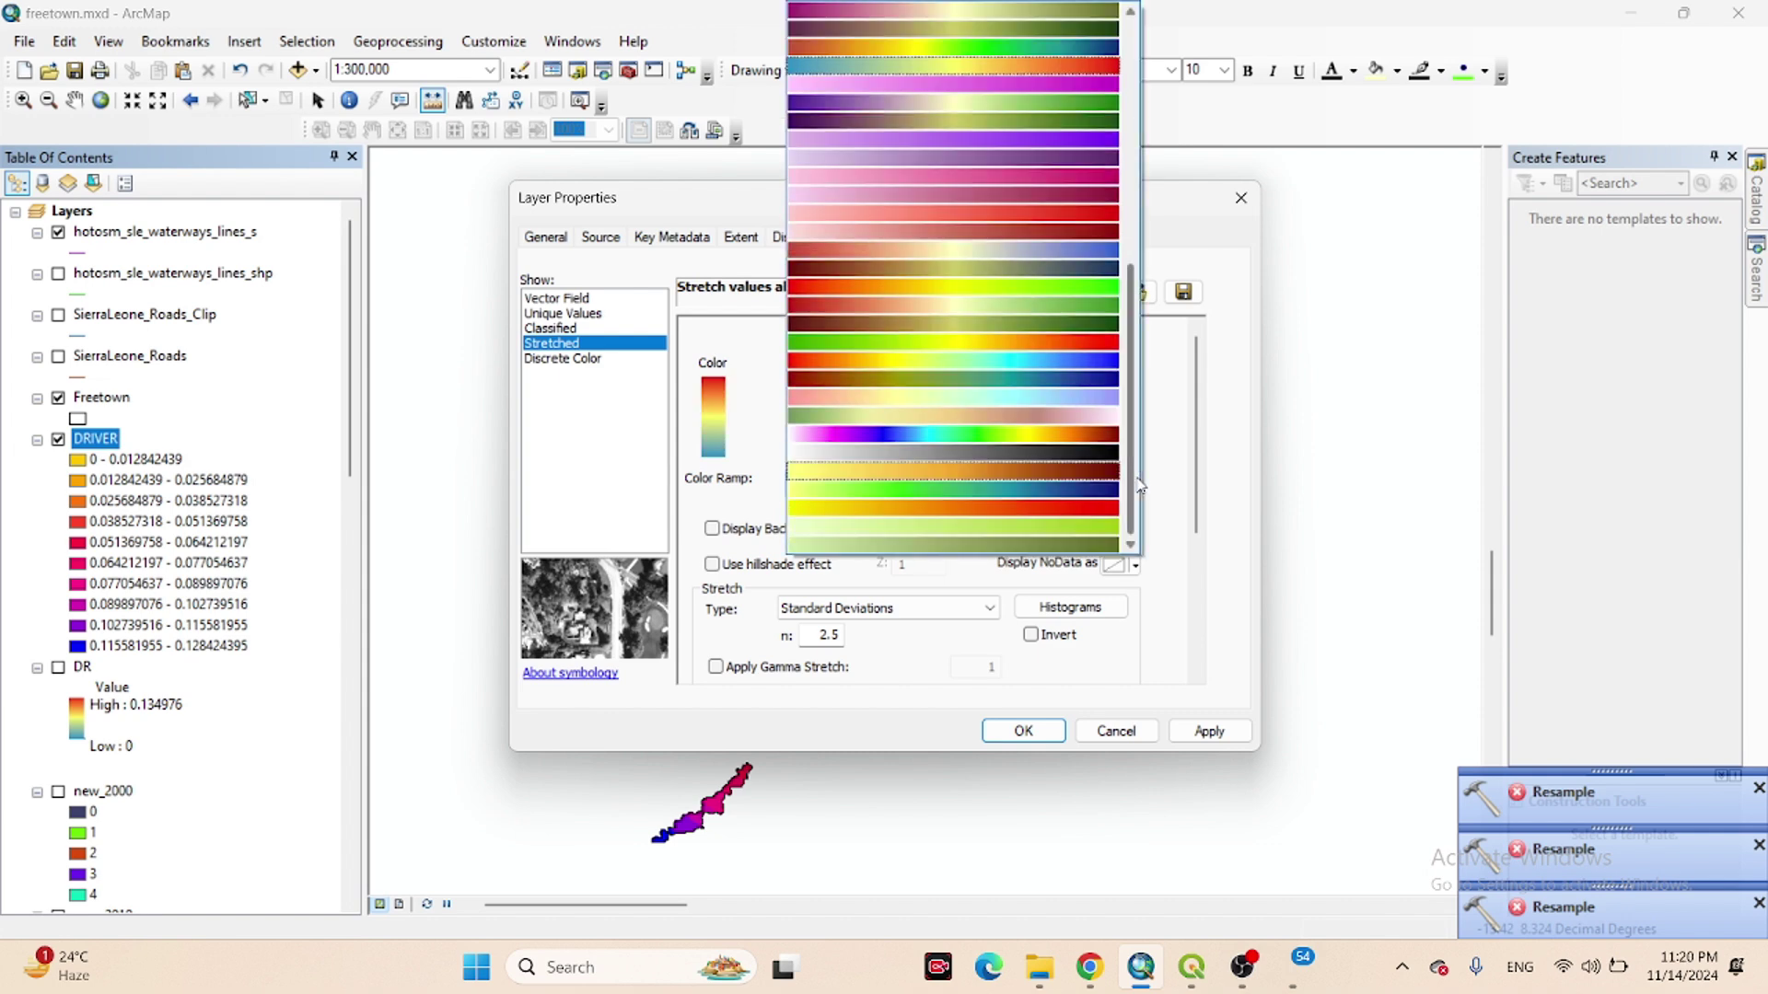
click(1169, 468)
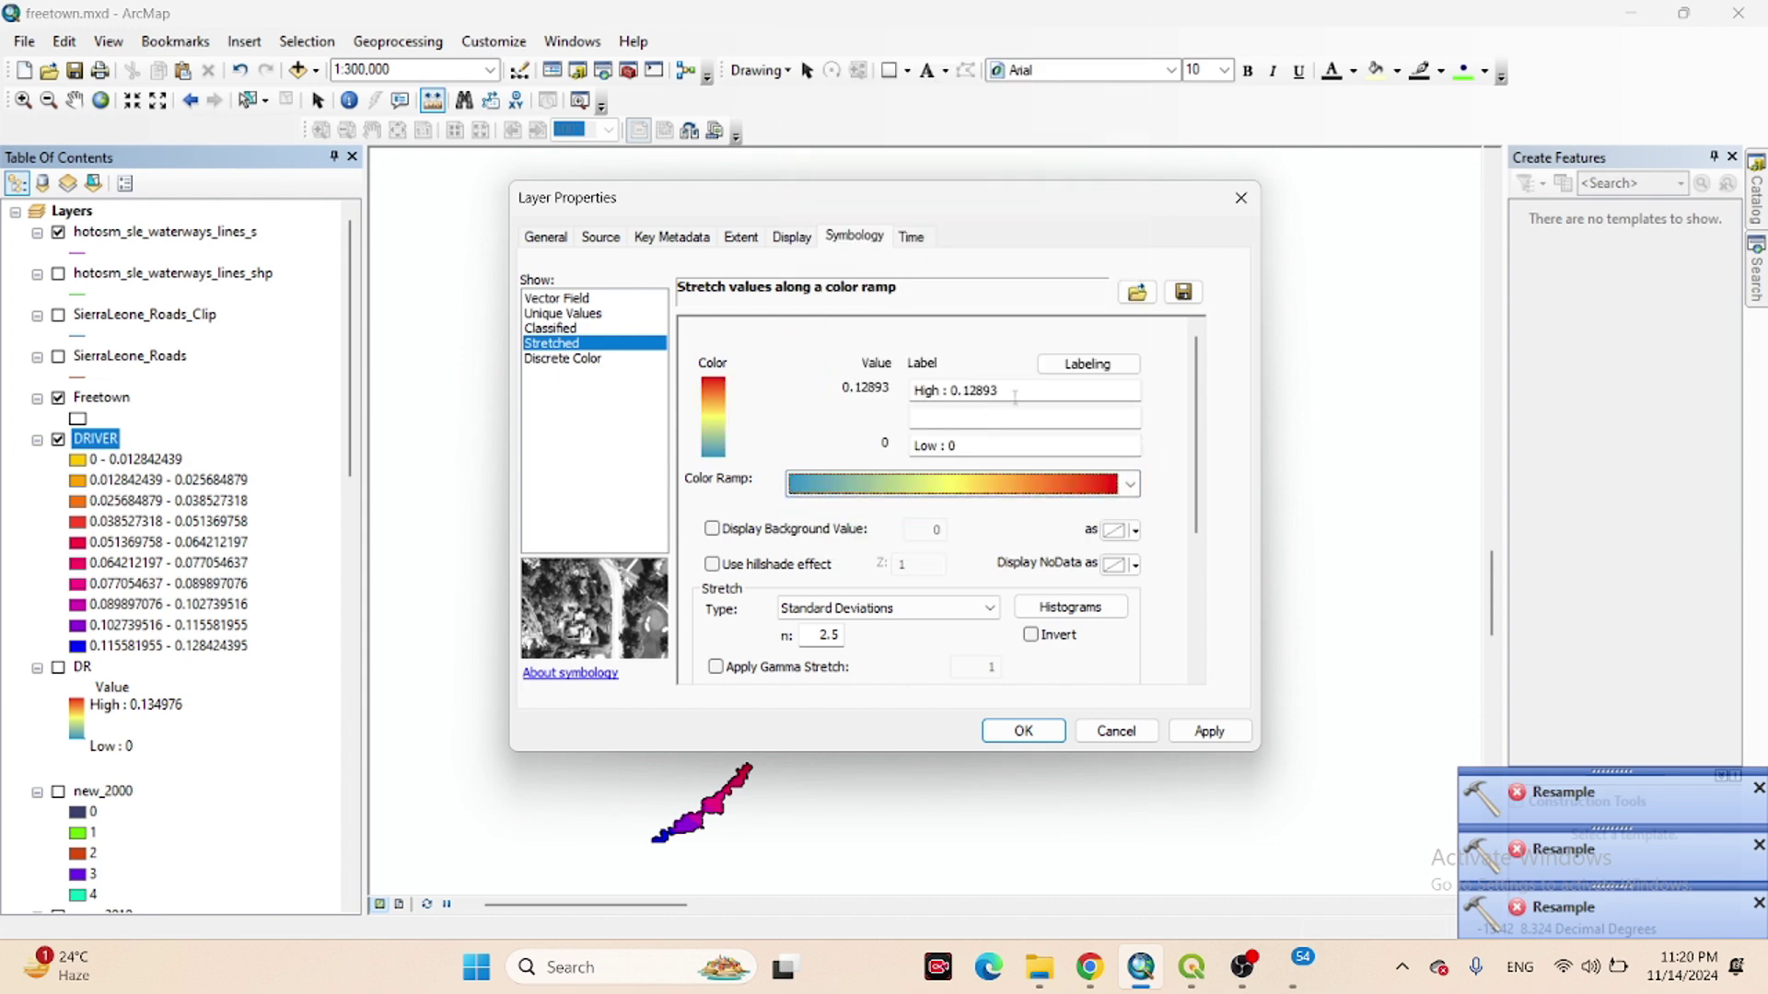
click(1212, 735)
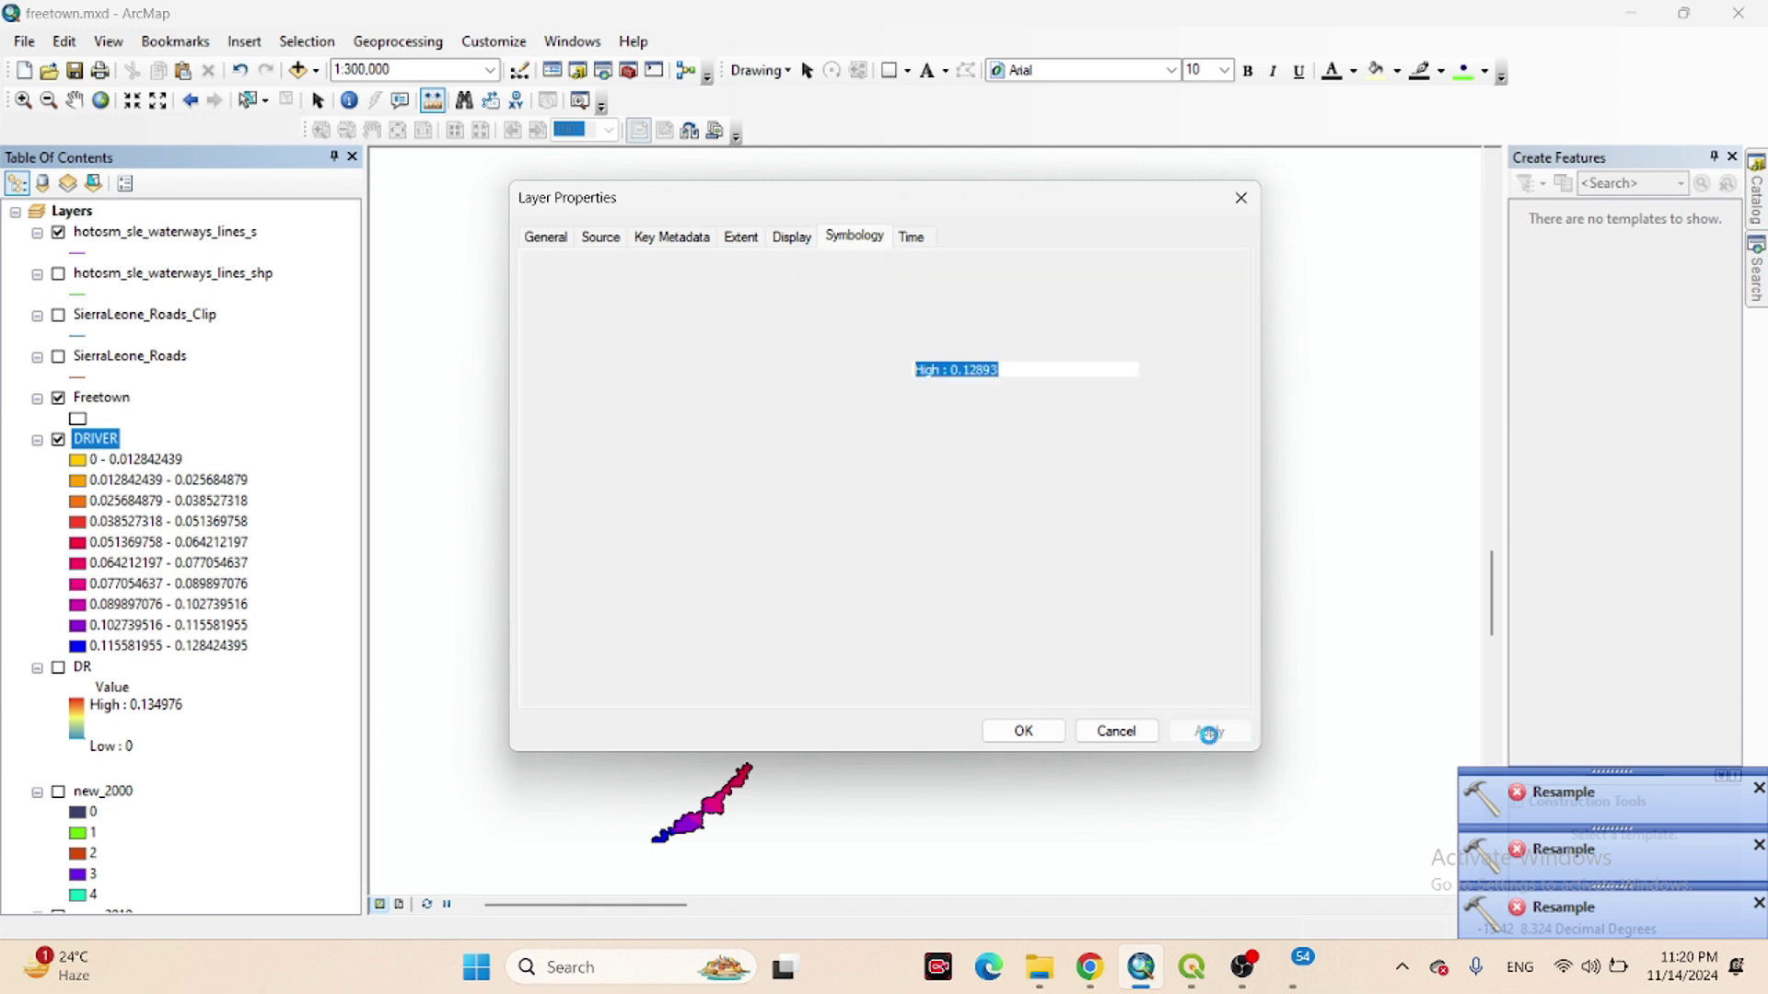
click(1004, 734)
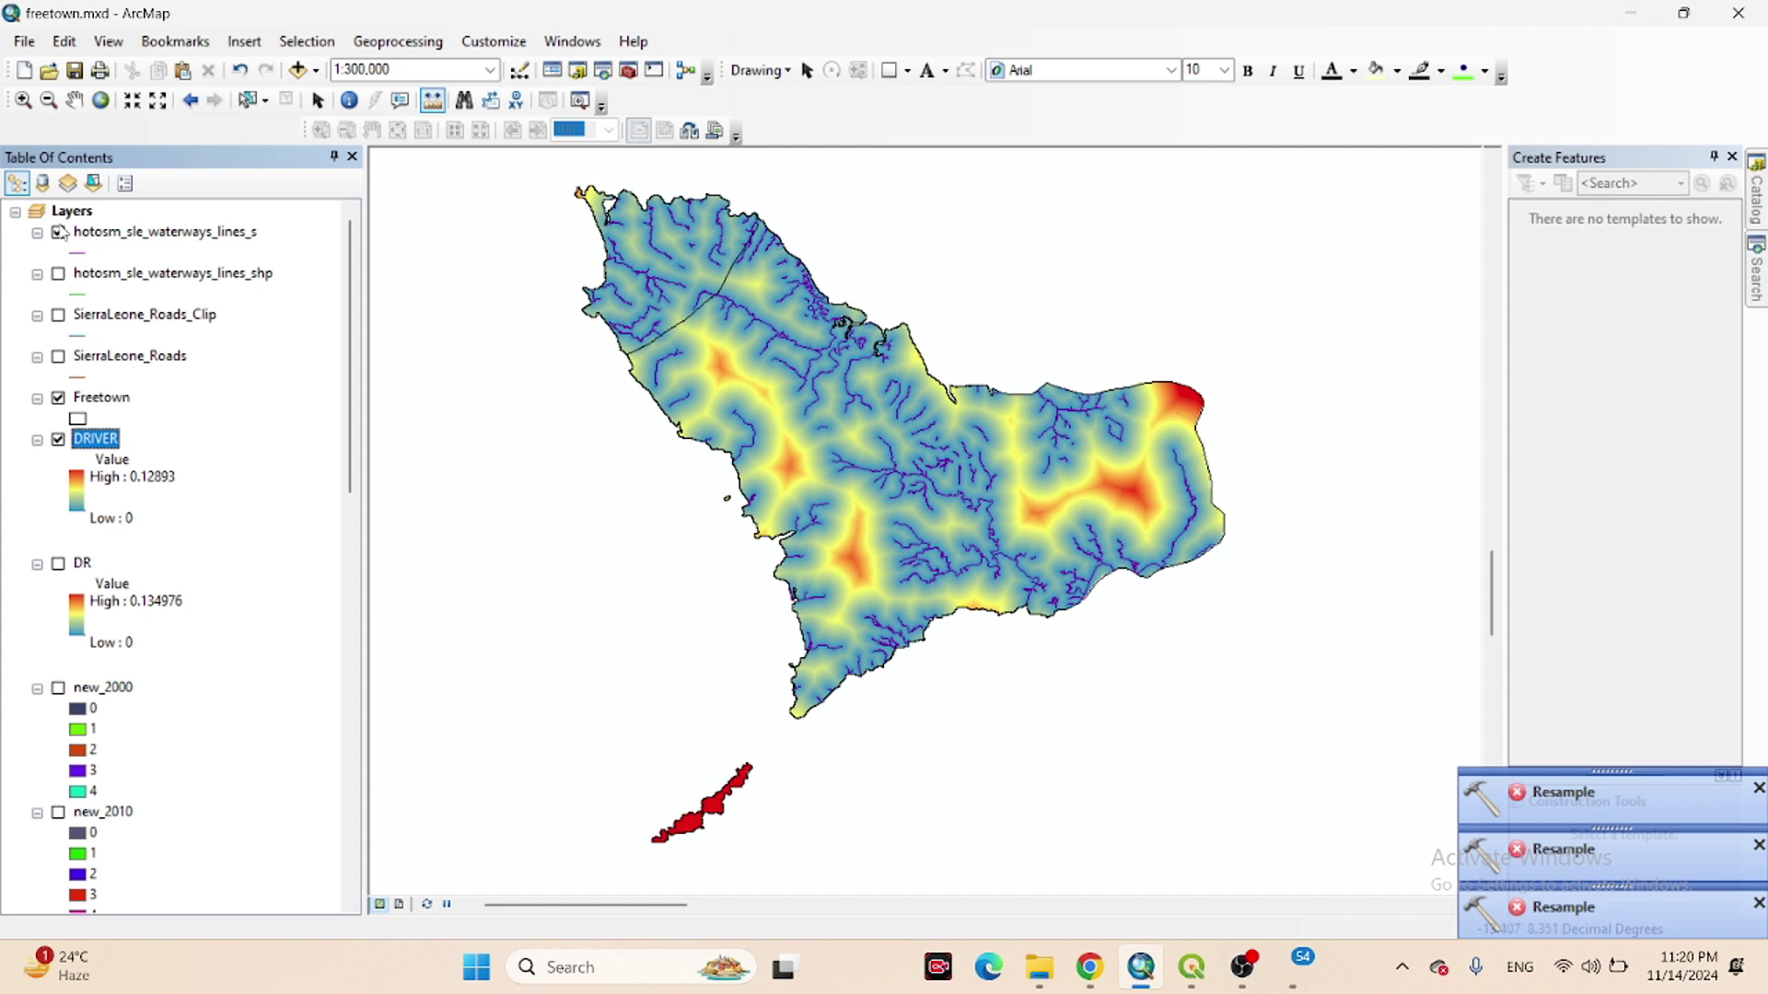
Hide the clipped waterways and Freetown layers, and compare the DRIVER and DR rasters before turning both off.
mouse_move(349, 288)
mouse_down()
mouse_move(355, 392)
mouse_move(355, 323)
mouse_up()
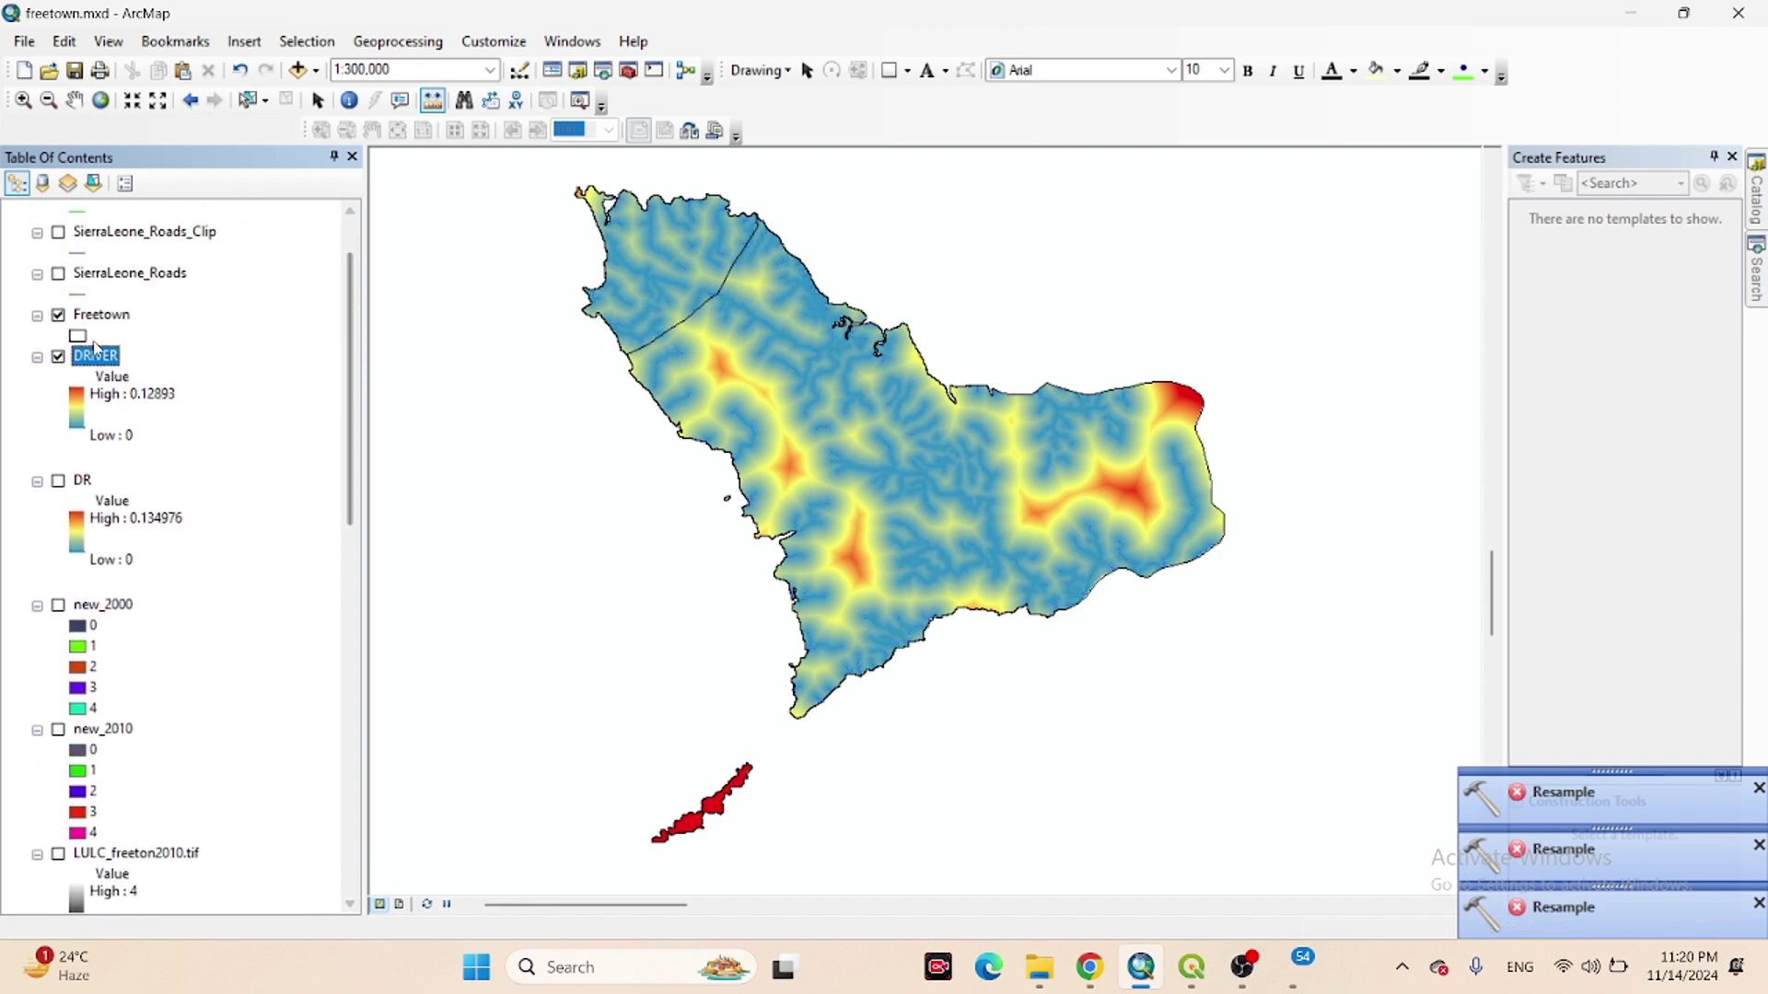
click(59, 316)
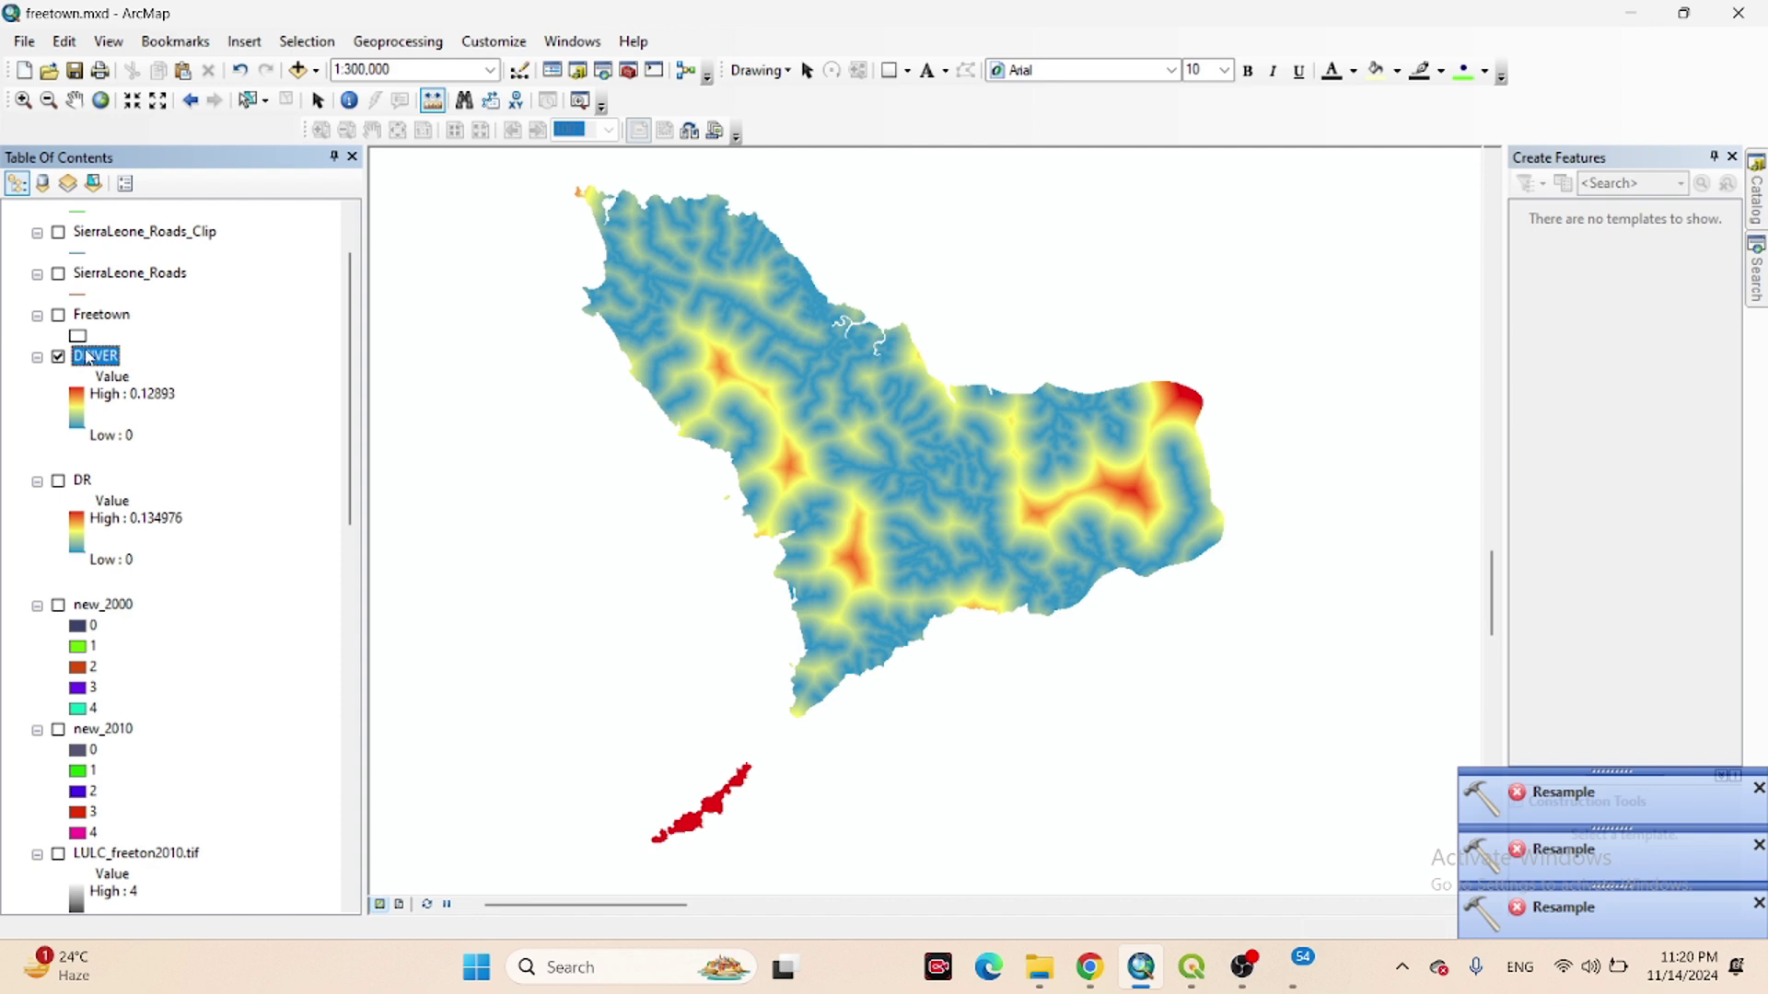
click(58, 482)
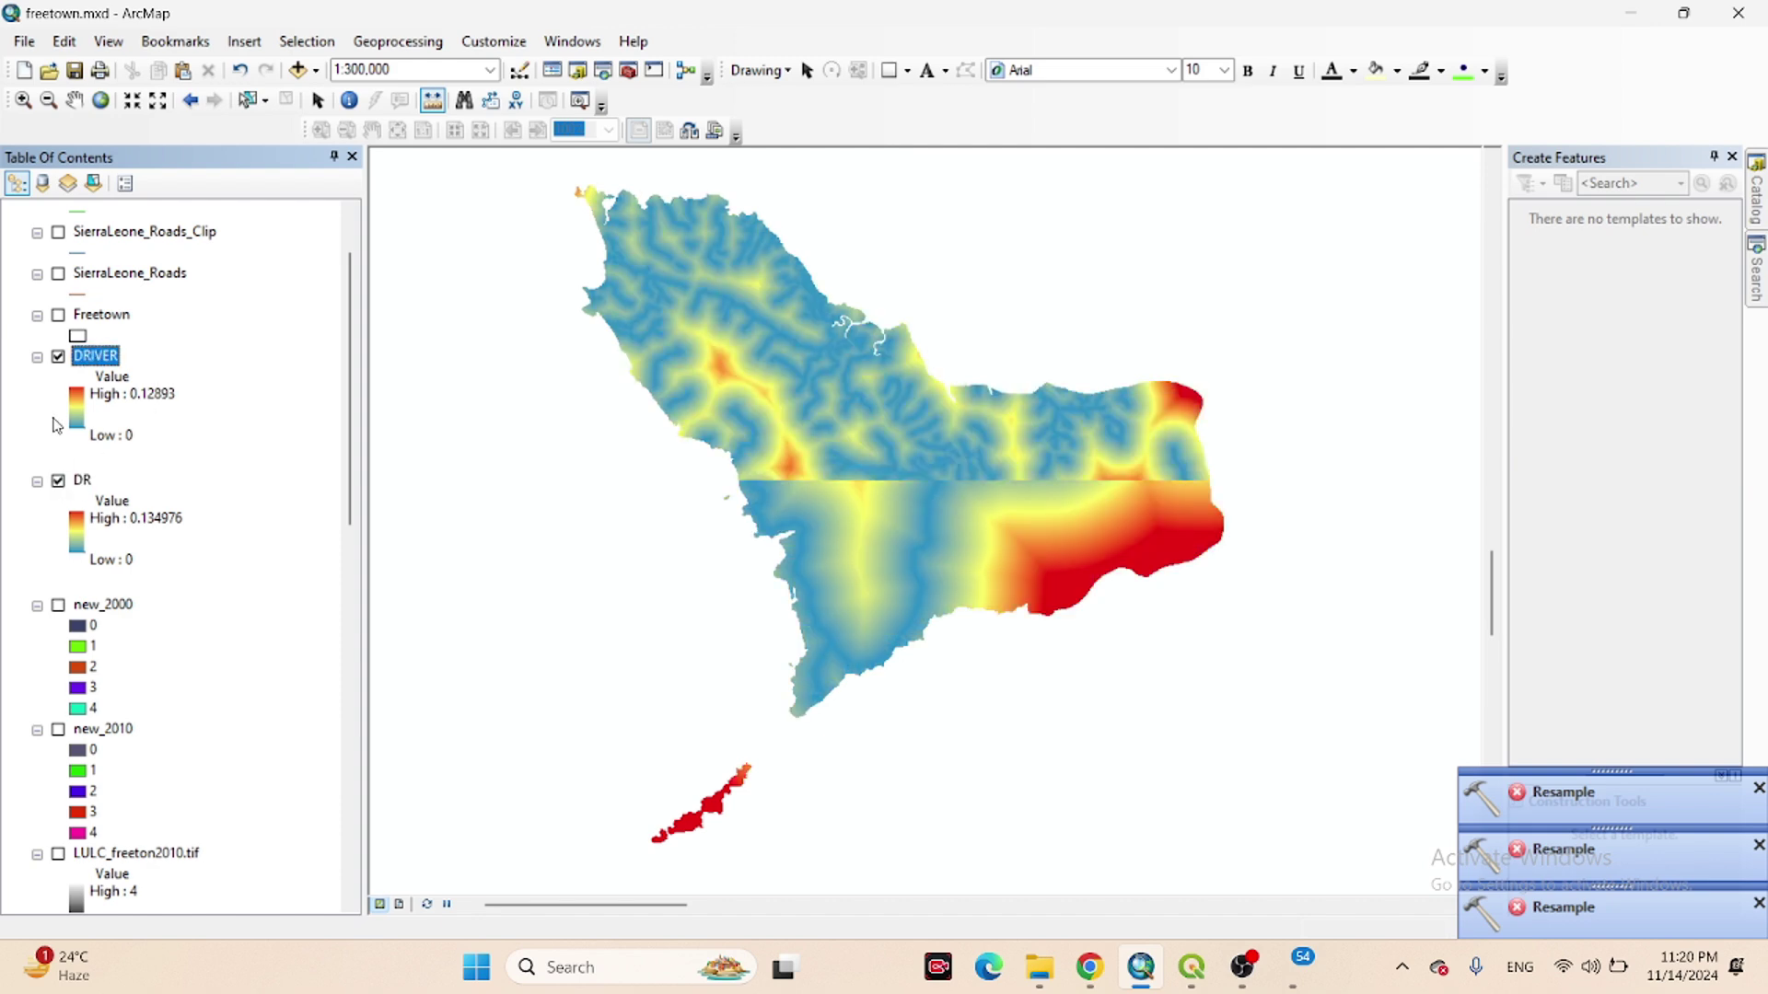
click(59, 357)
click(59, 357)
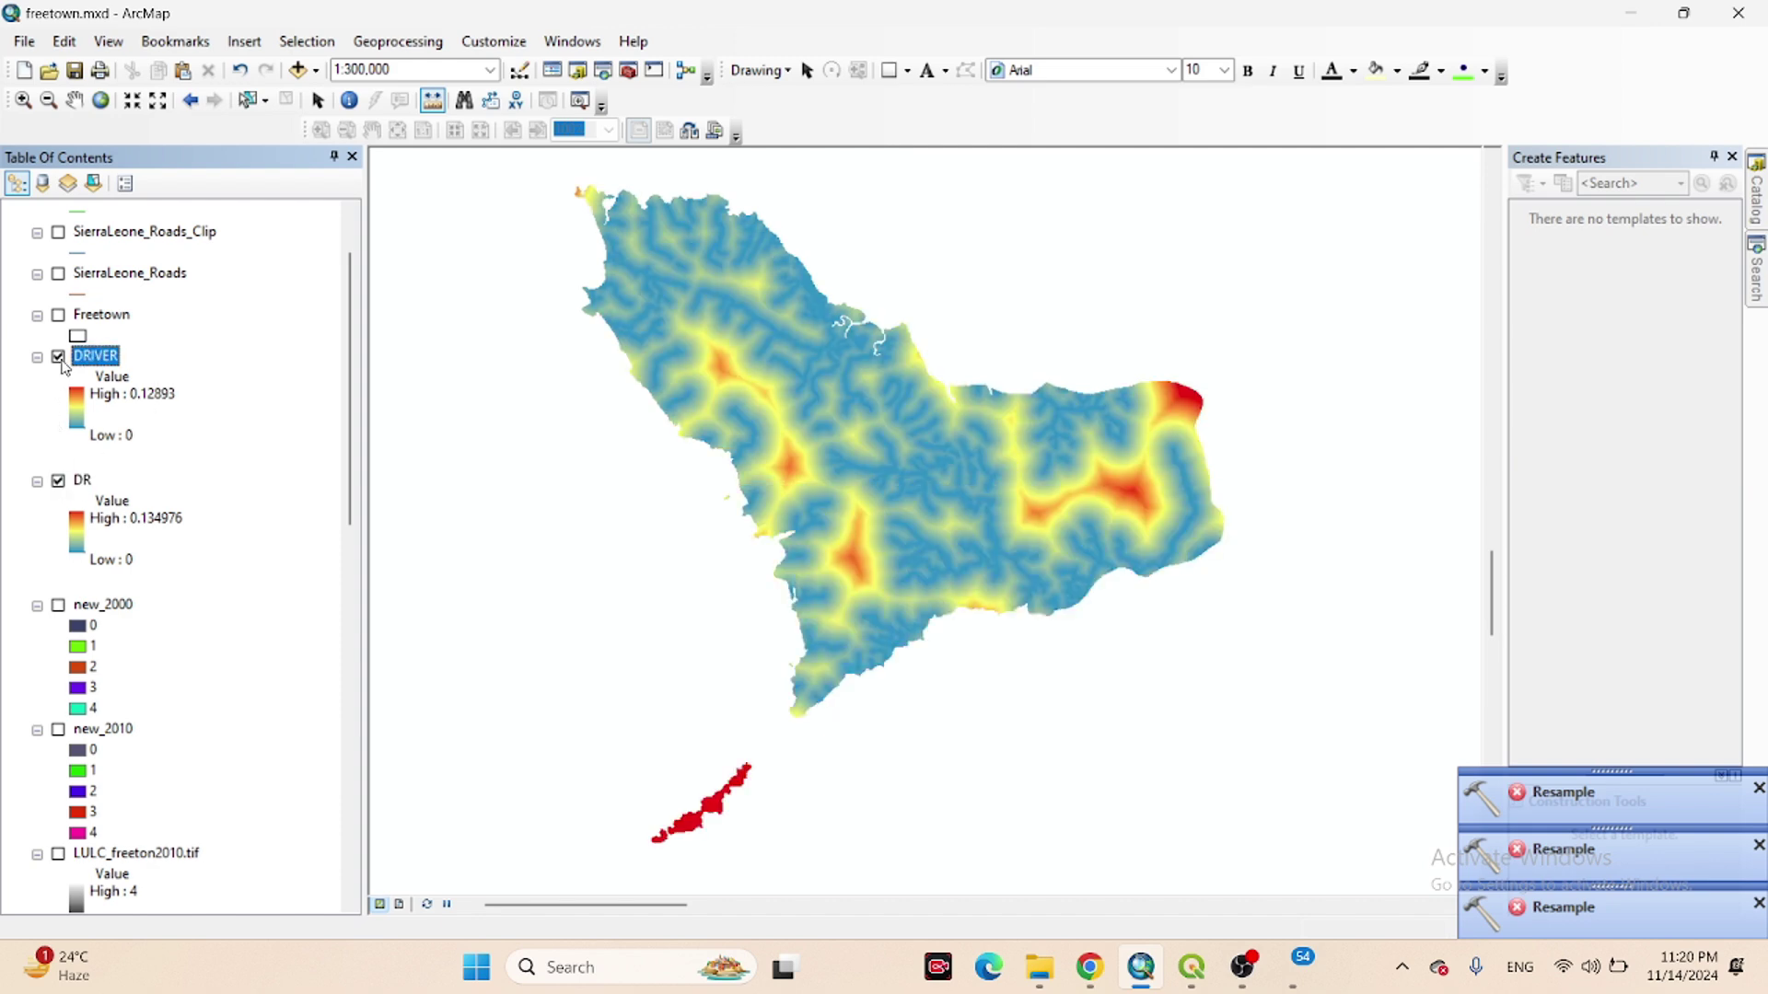
click(59, 357)
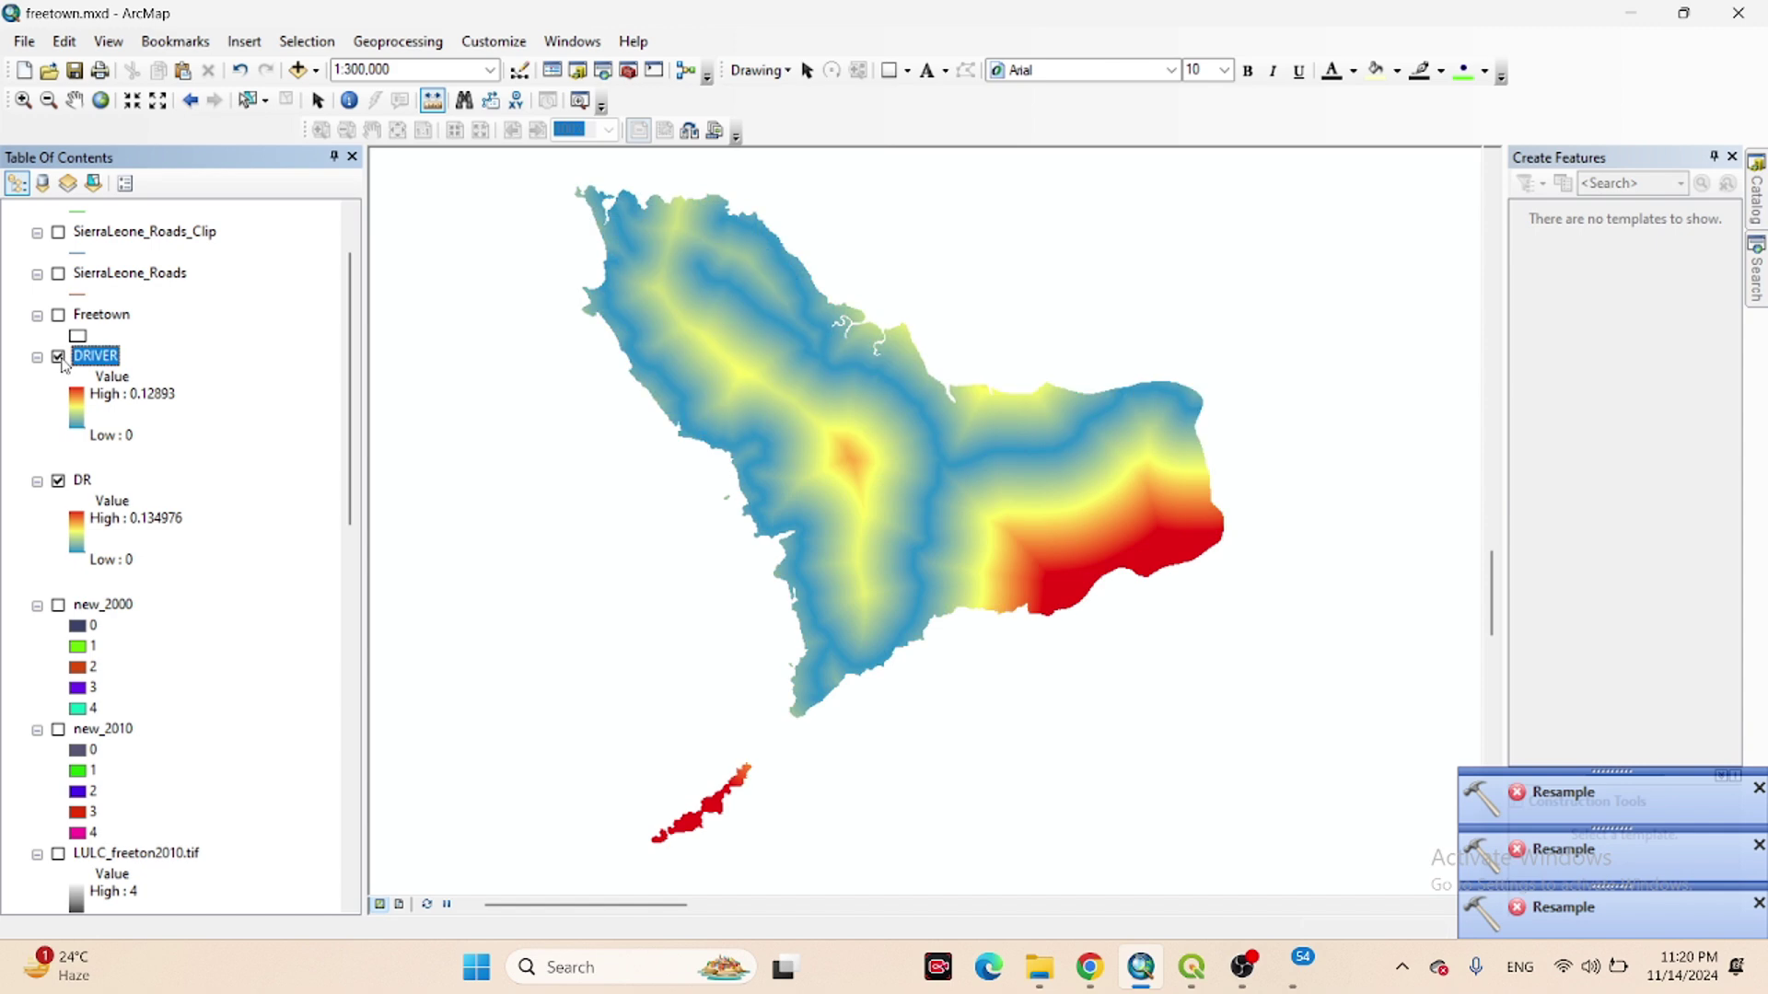
click(59, 357)
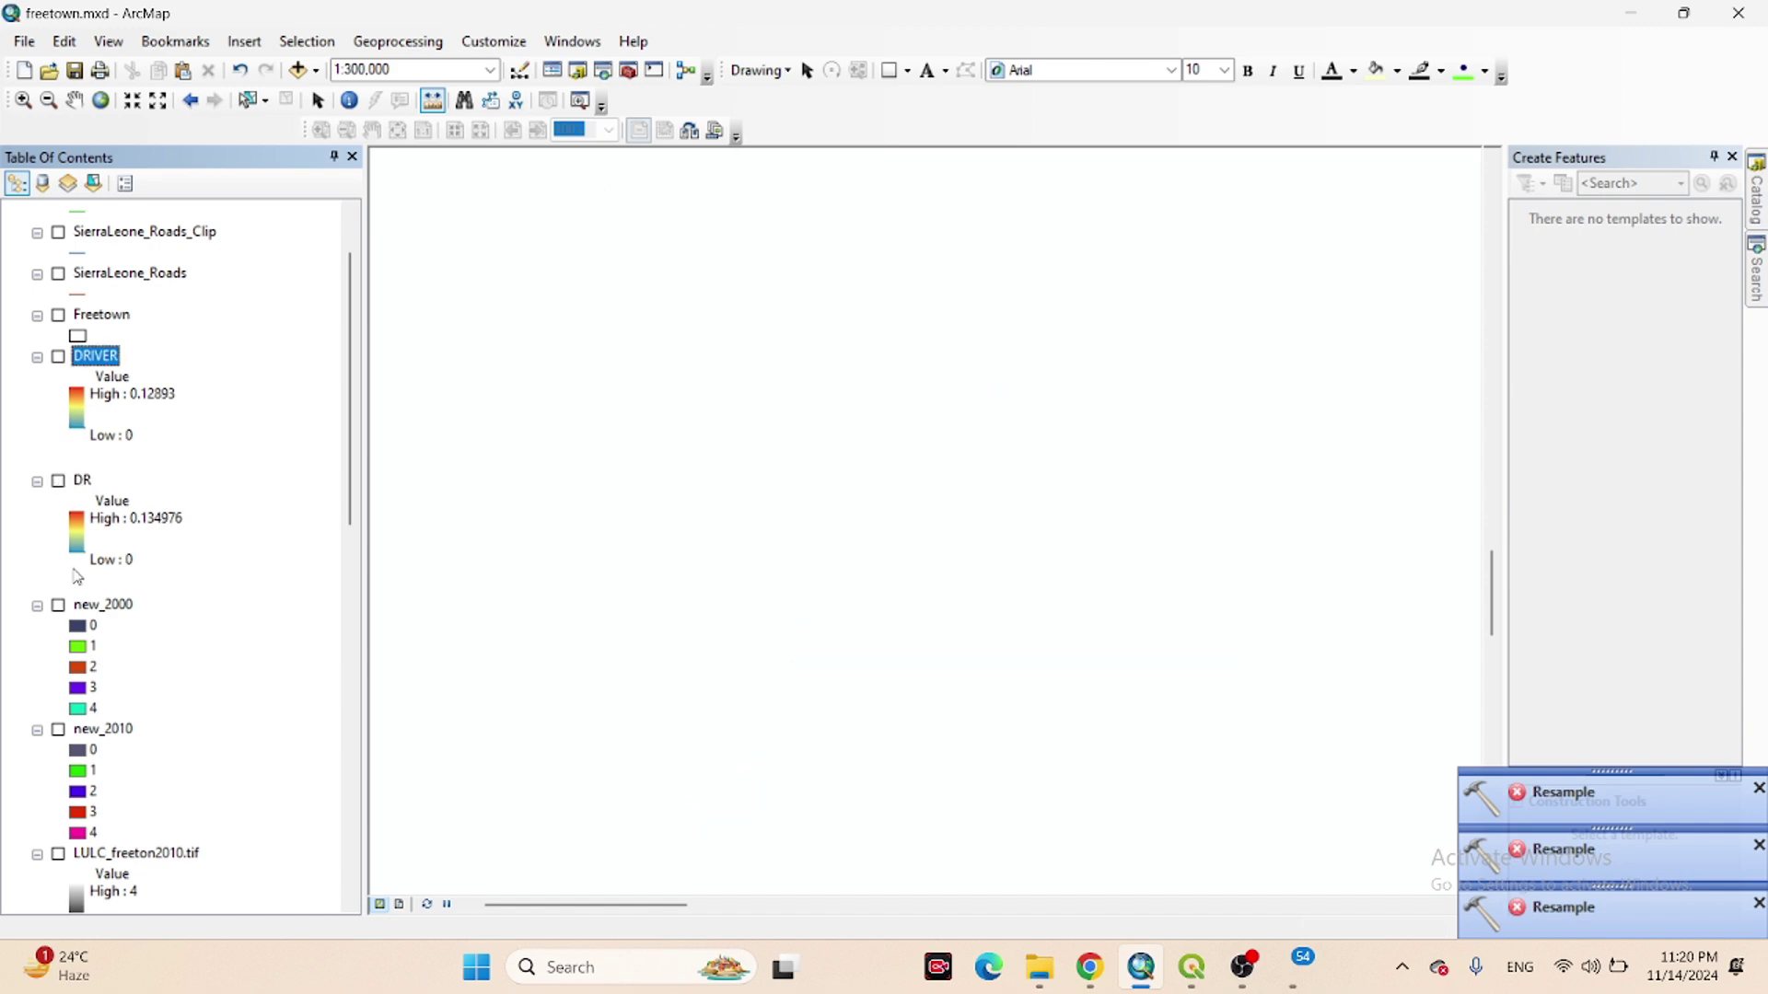
Examine the new_2000 and new_2010 land-use rasters by showing them one at a time.
click(59, 606)
click(59, 606)
scroll(57, 739, down, 5)
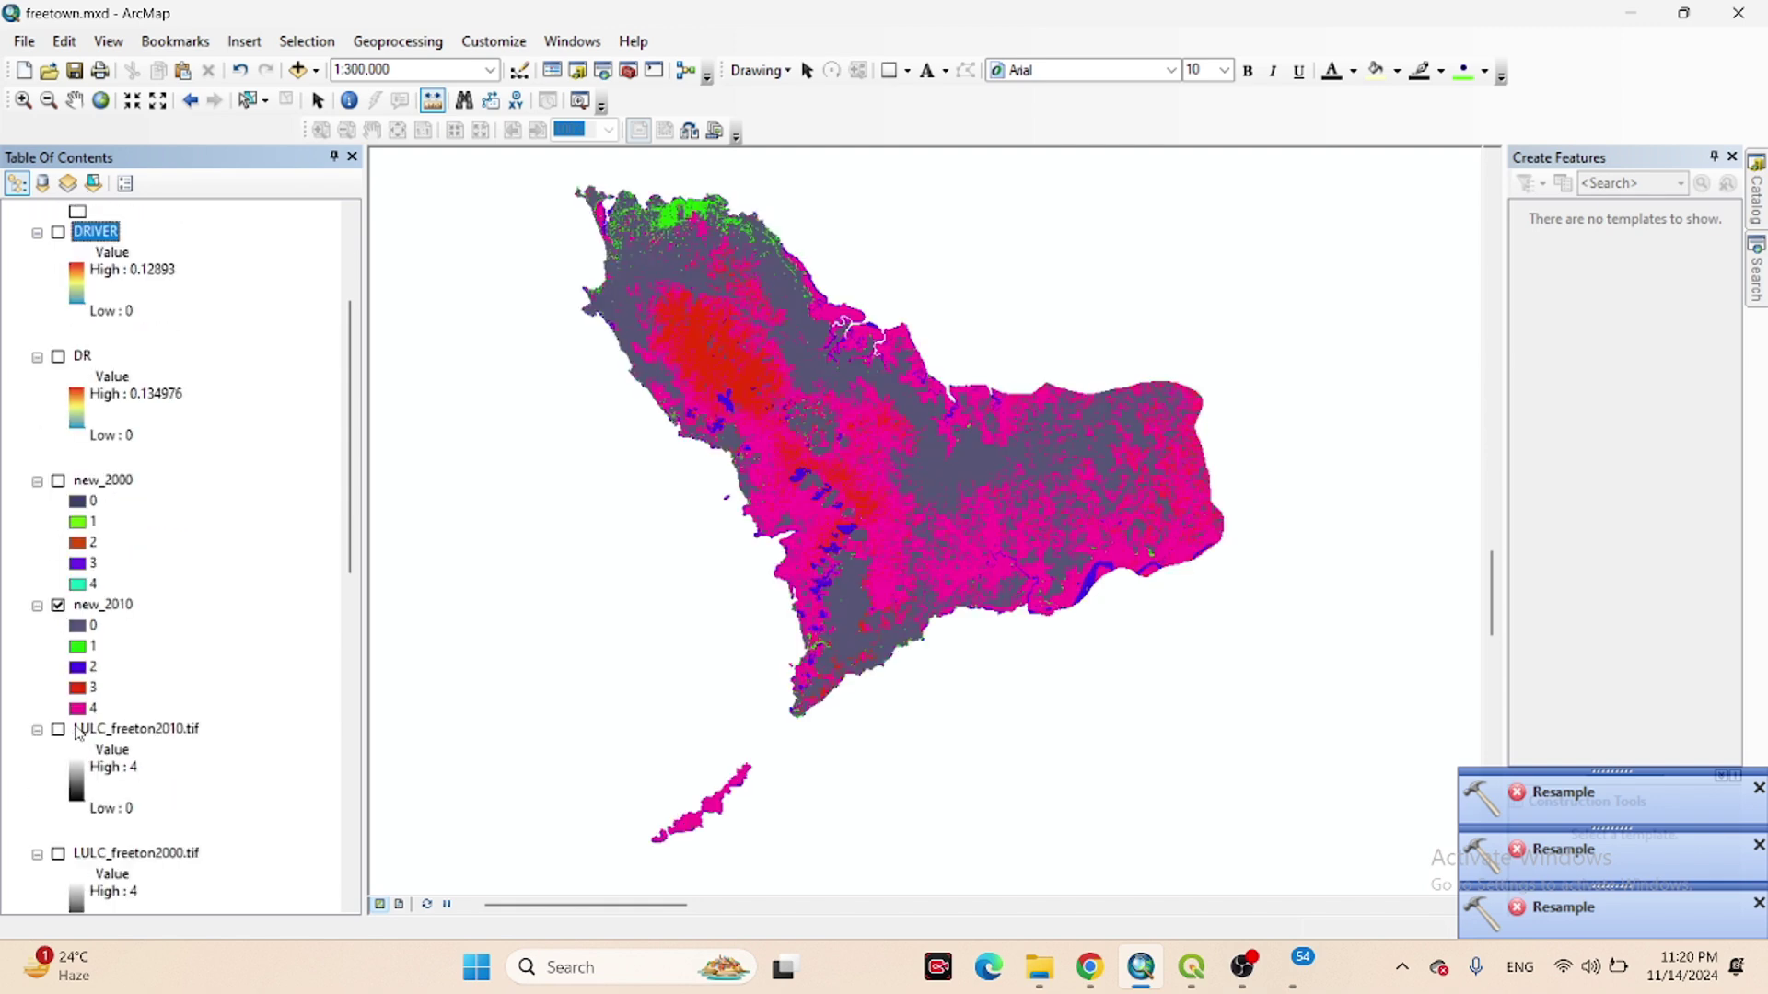
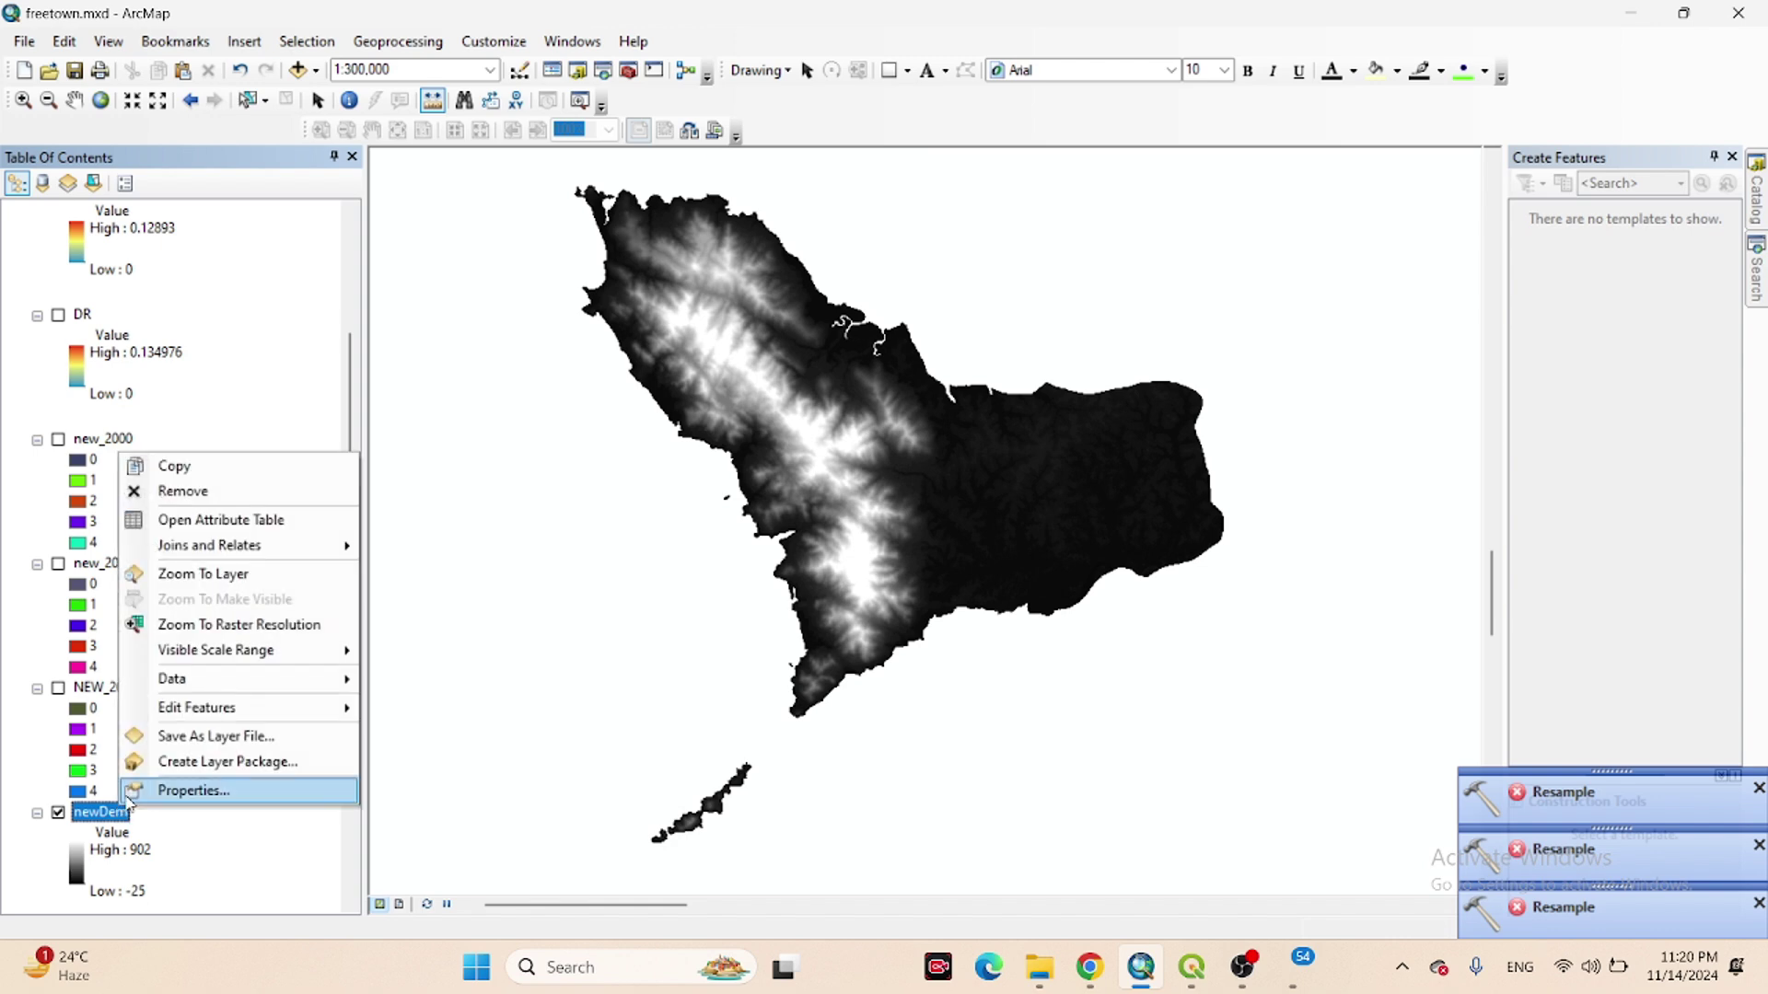
Apply a green-yellow-red stretched color ramp to the newDem elevation raster.
click(194, 791)
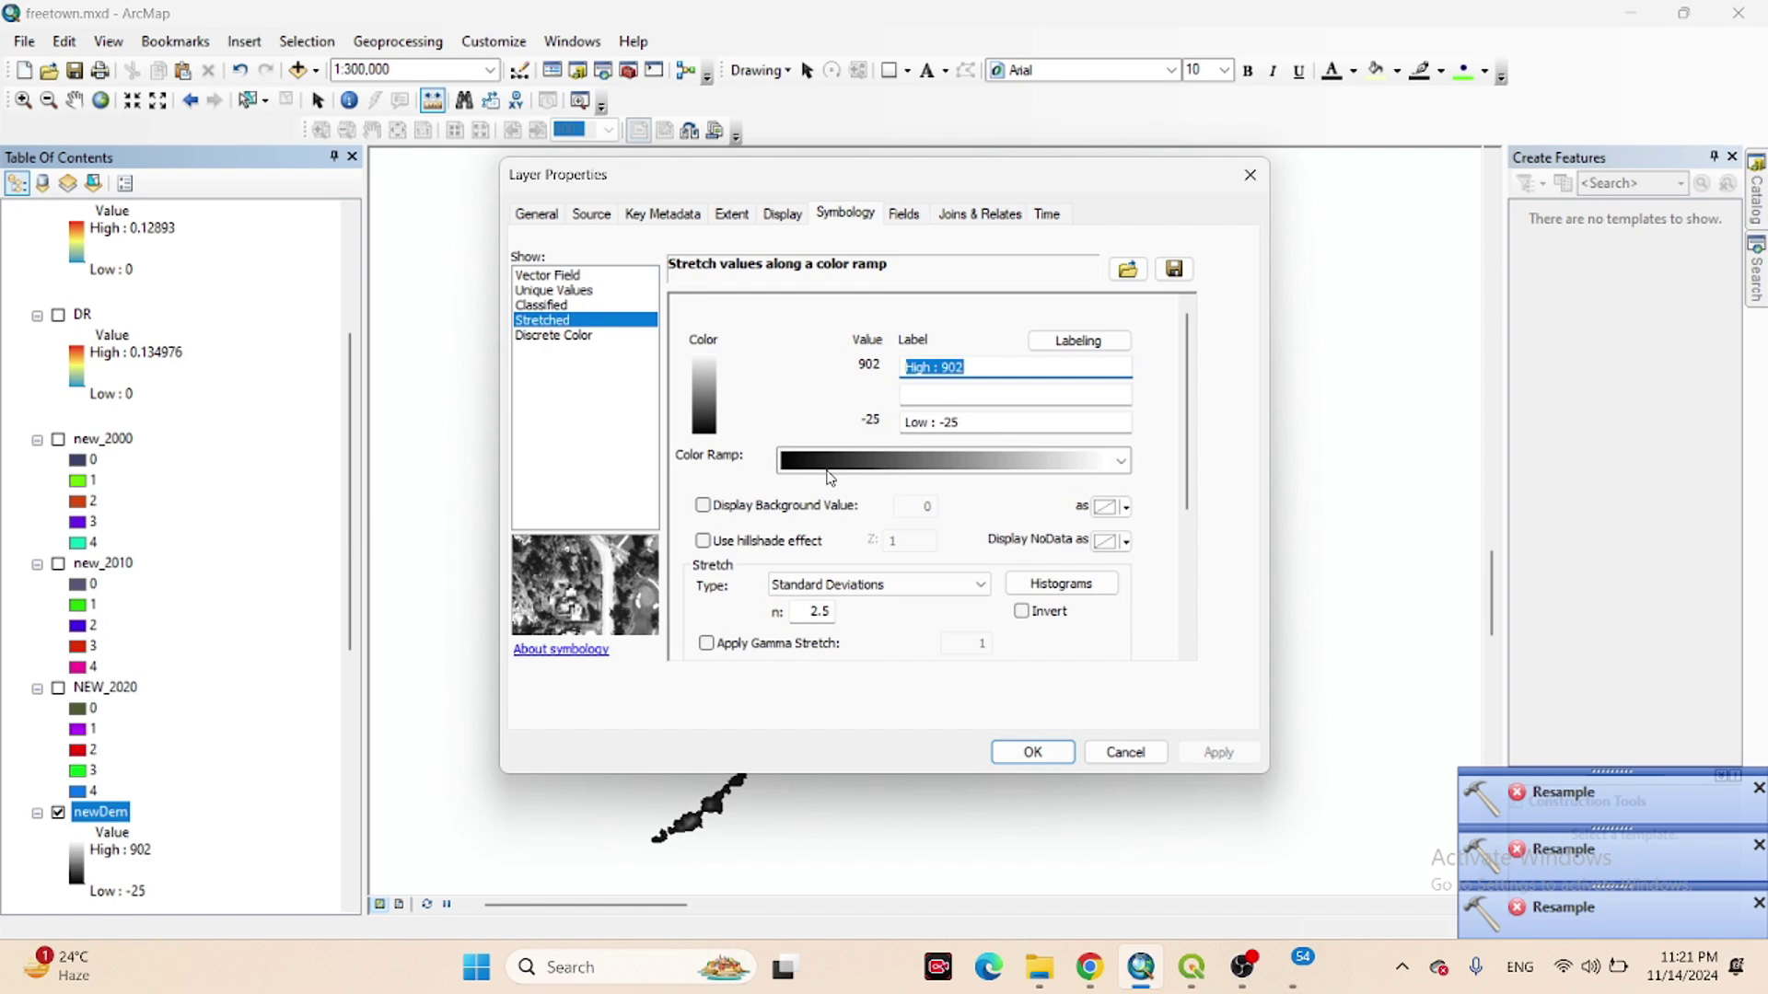
click(833, 465)
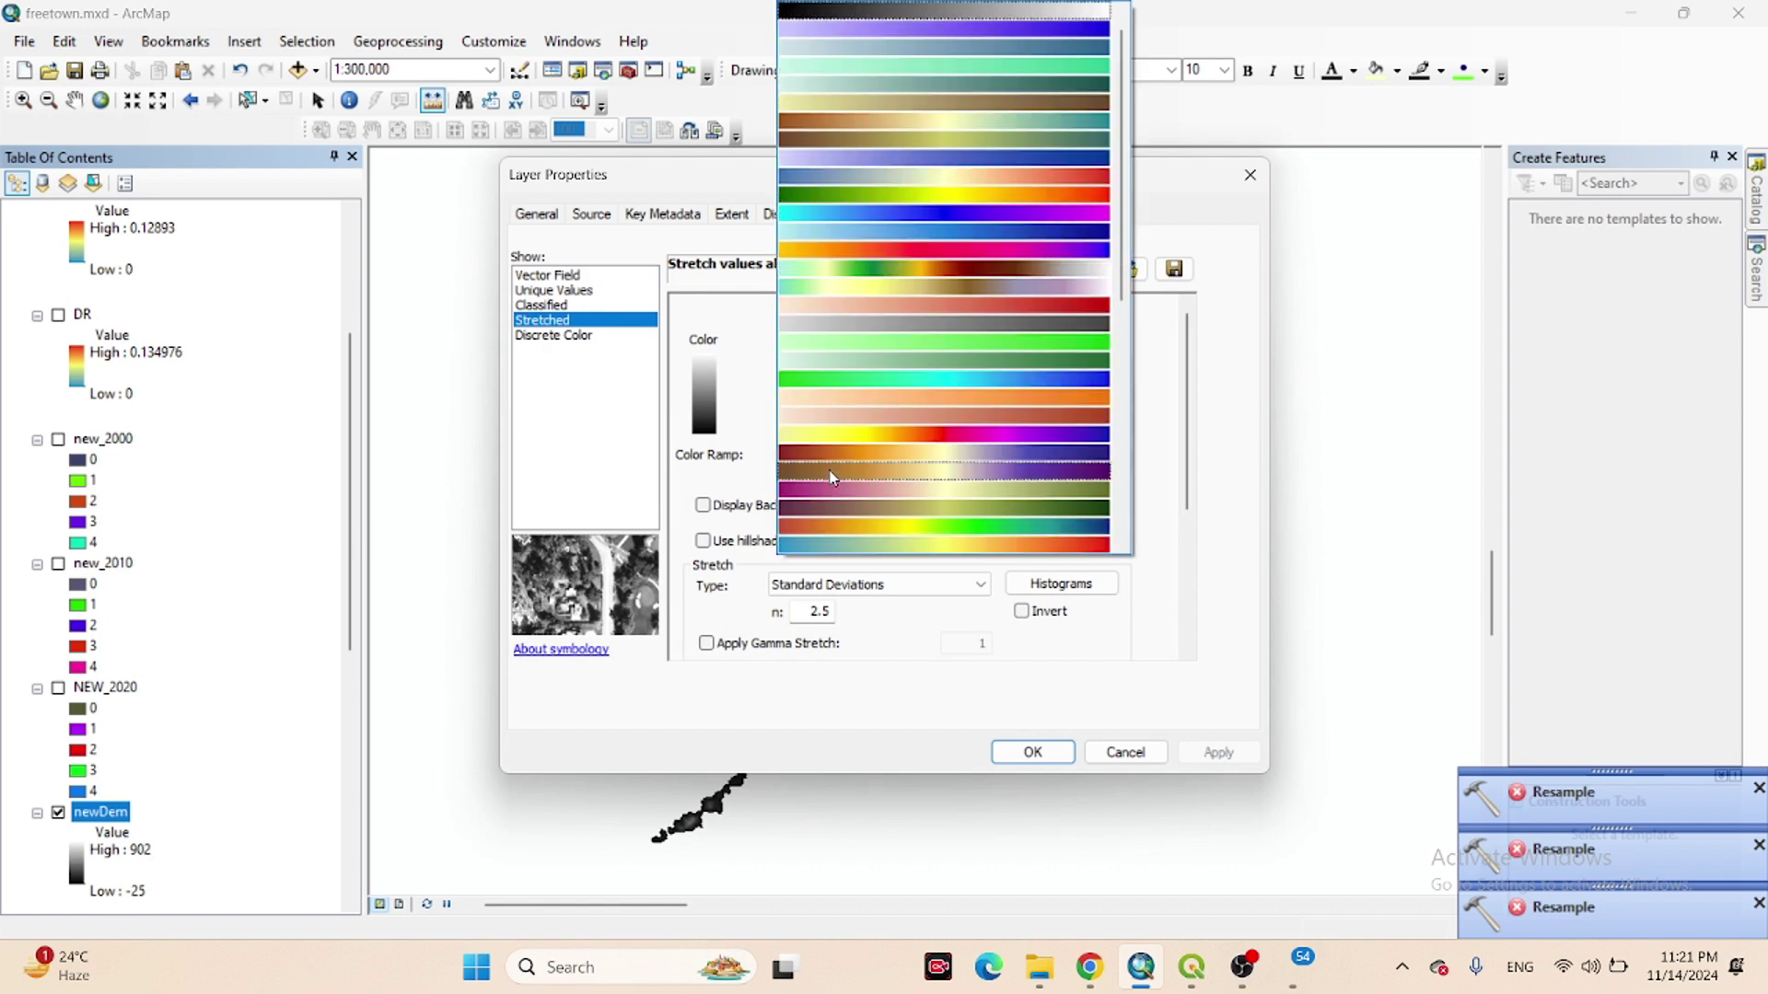
click(1020, 201)
click(1219, 752)
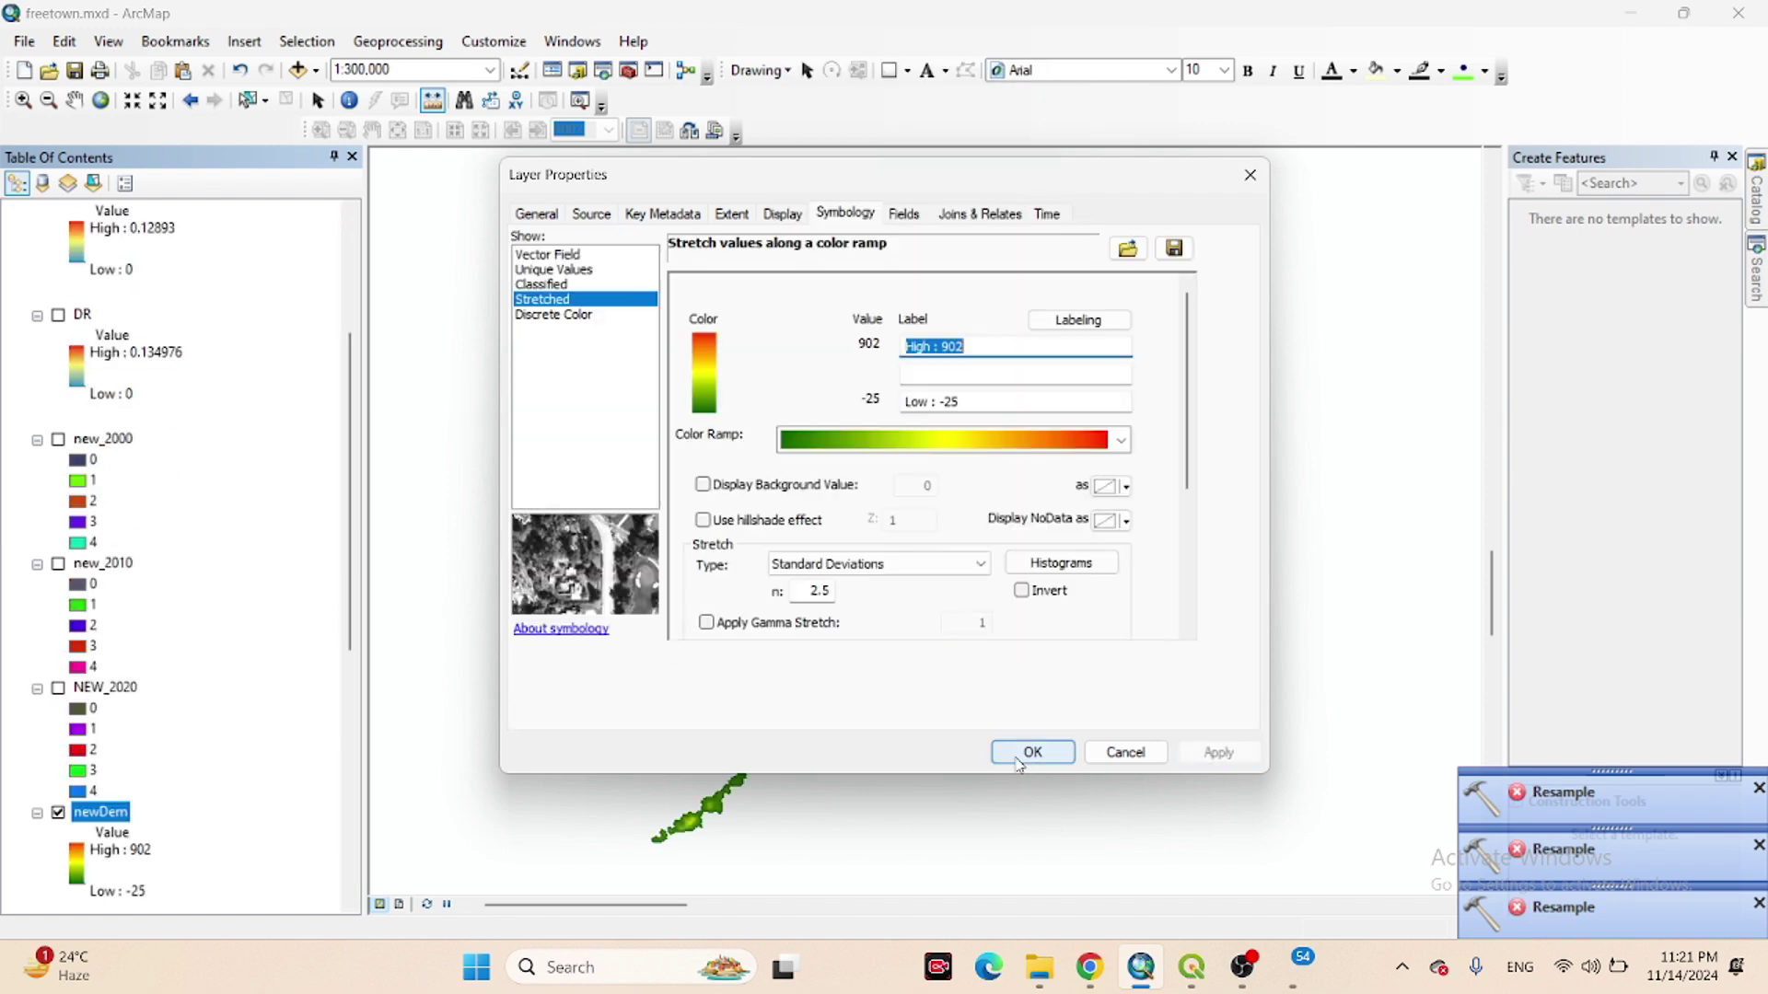
click(1032, 753)
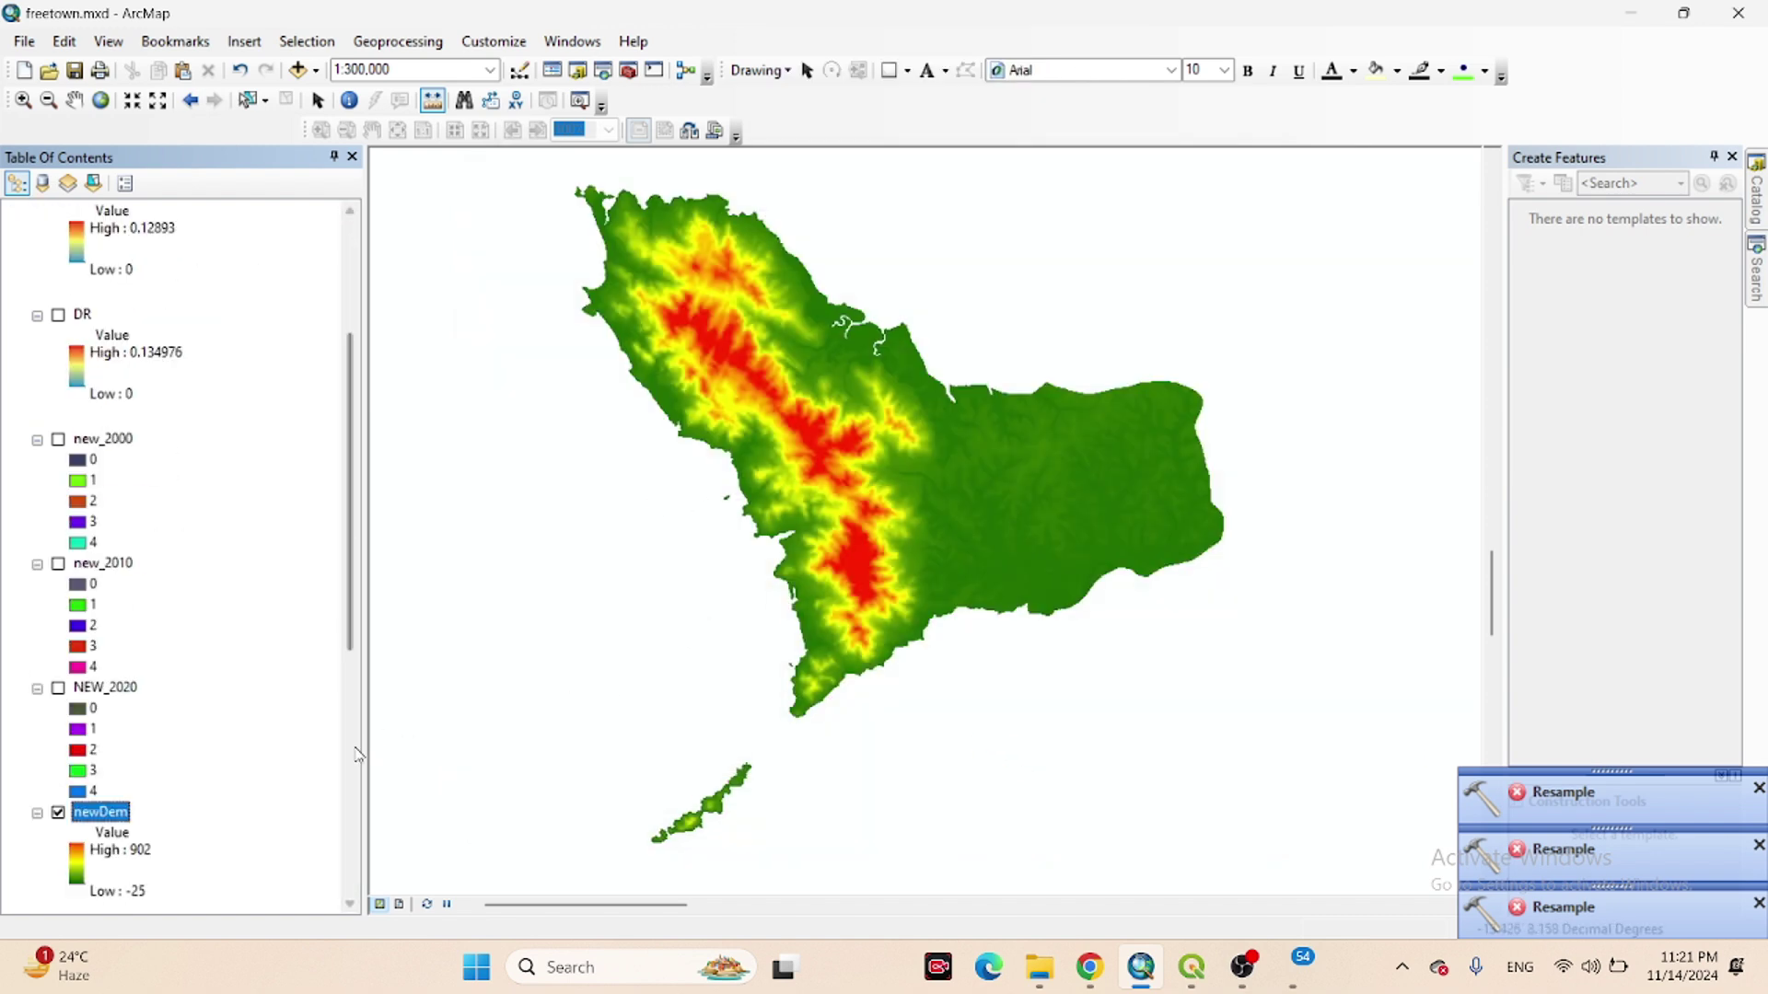
Review the DRIVER, DR and newDem rasters in turn by toggling each one's visibility.
scroll(180, 491, up, 5)
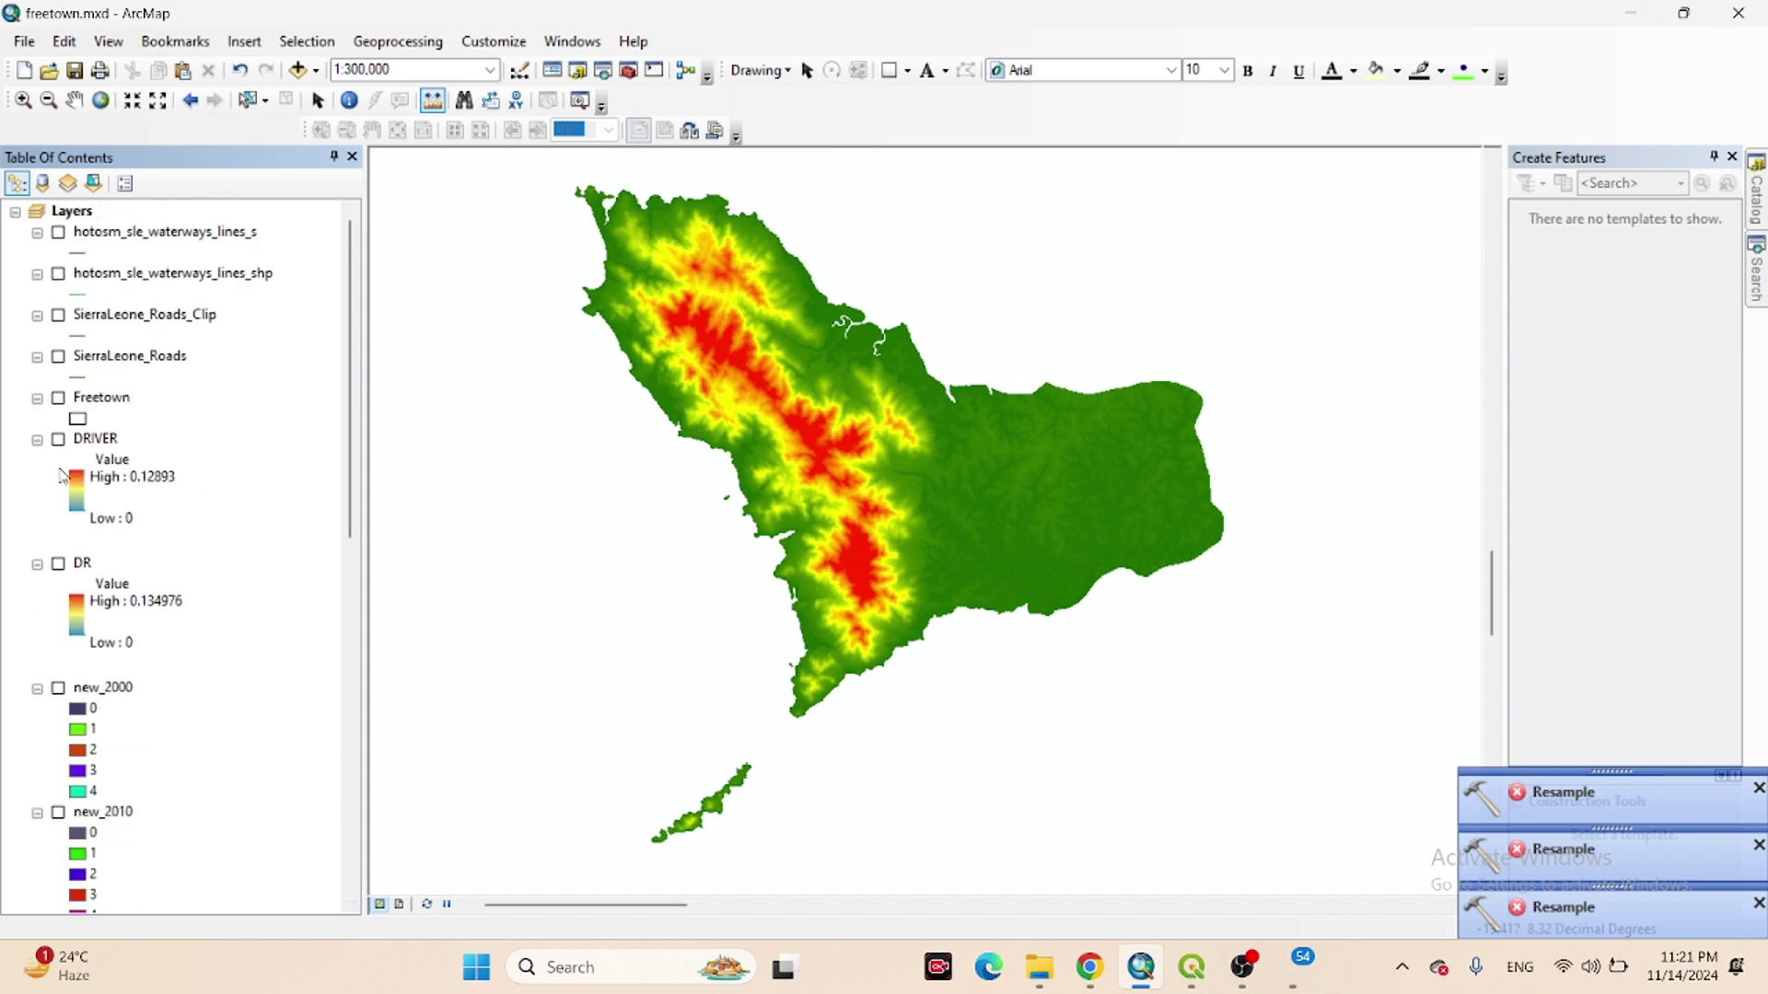
click(59, 440)
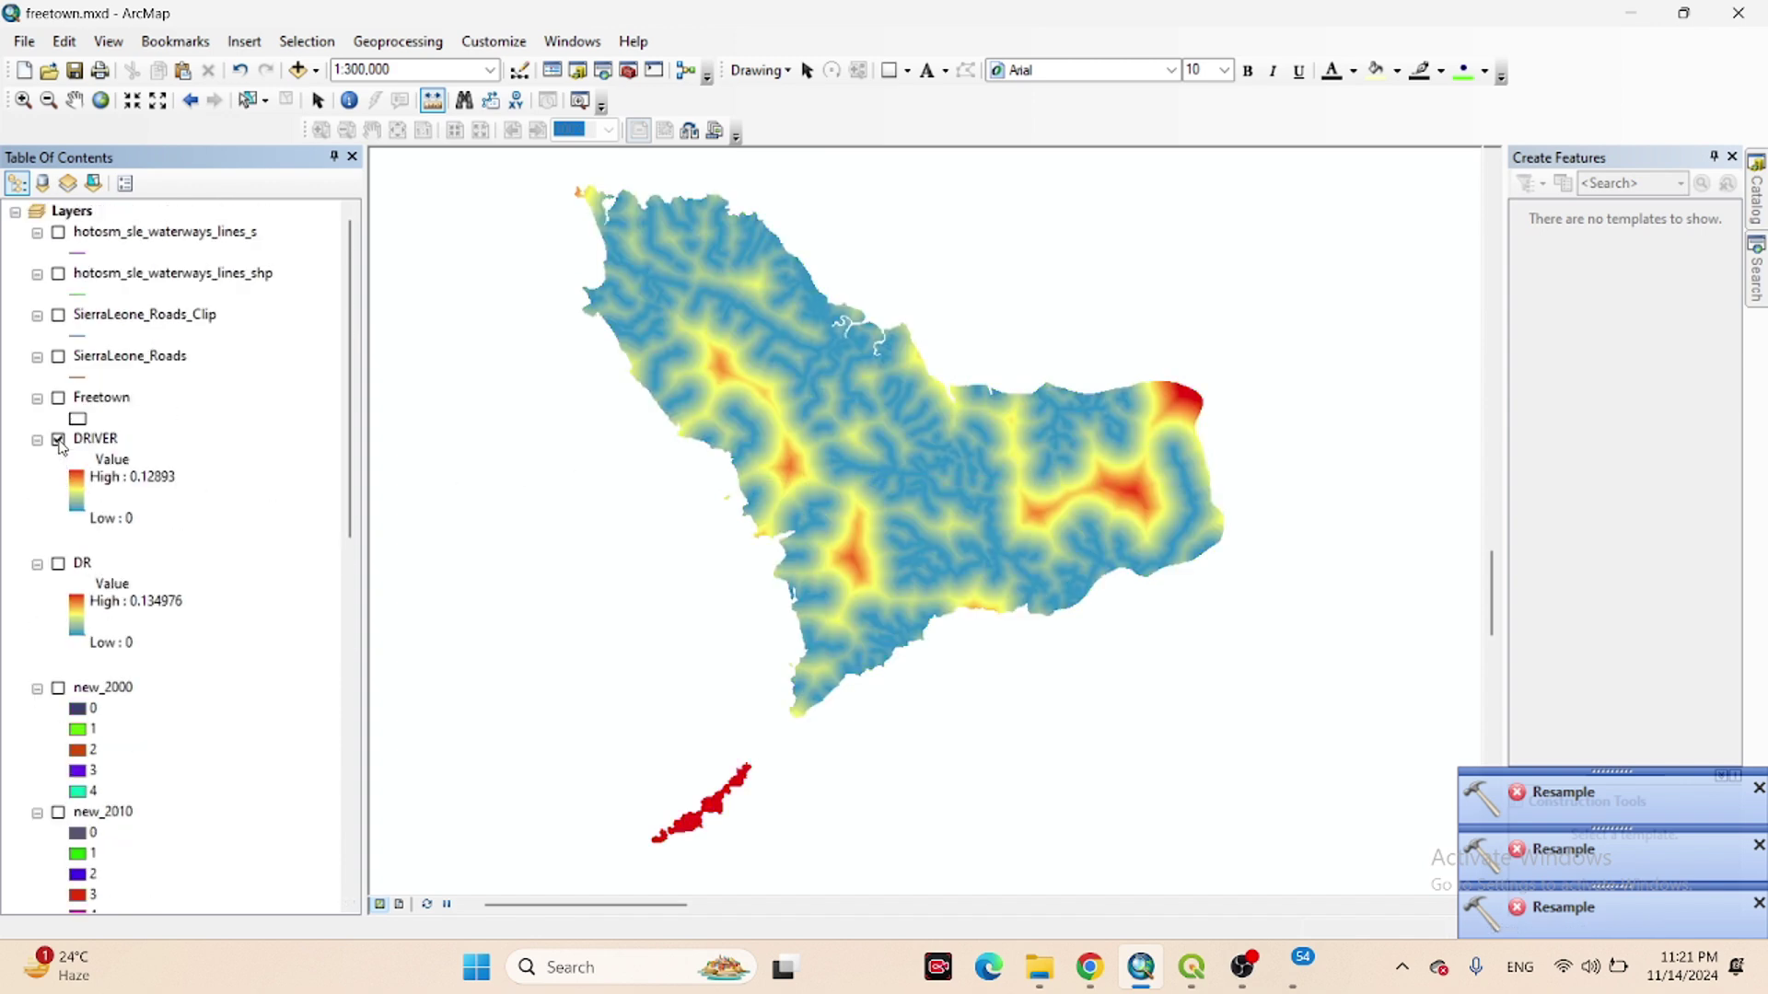
click(59, 441)
click(59, 565)
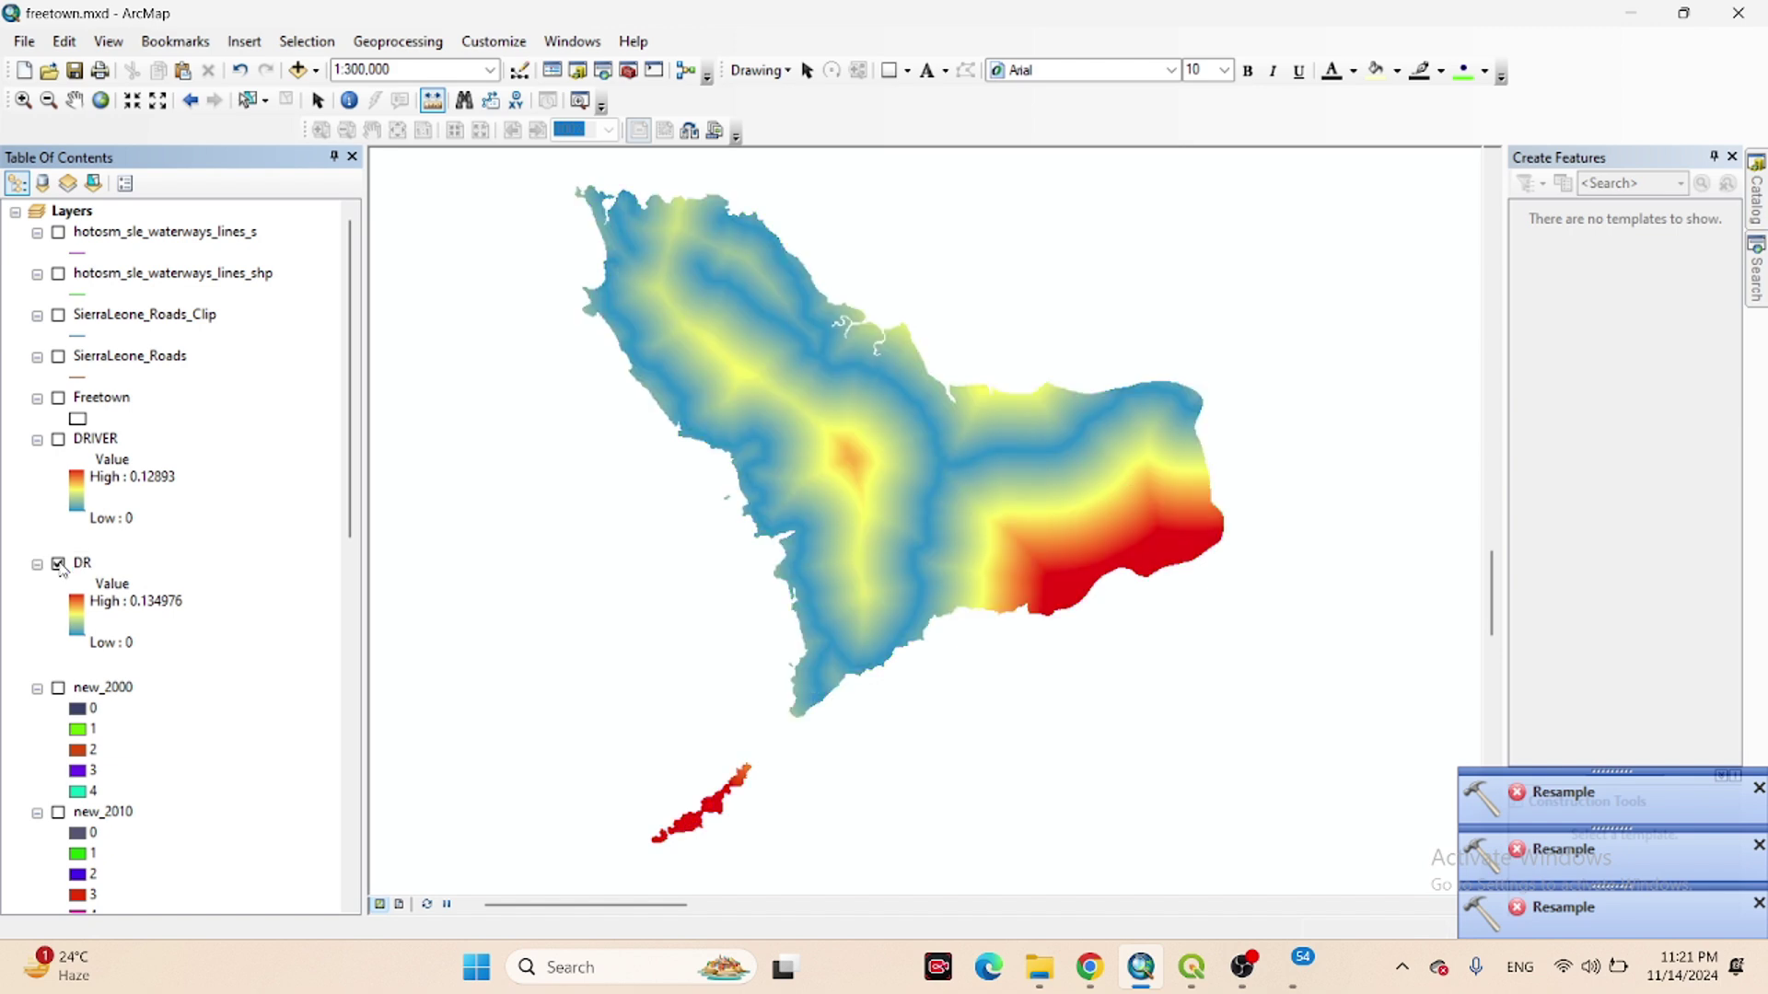
click(59, 565)
scroll(99, 761, down, 5)
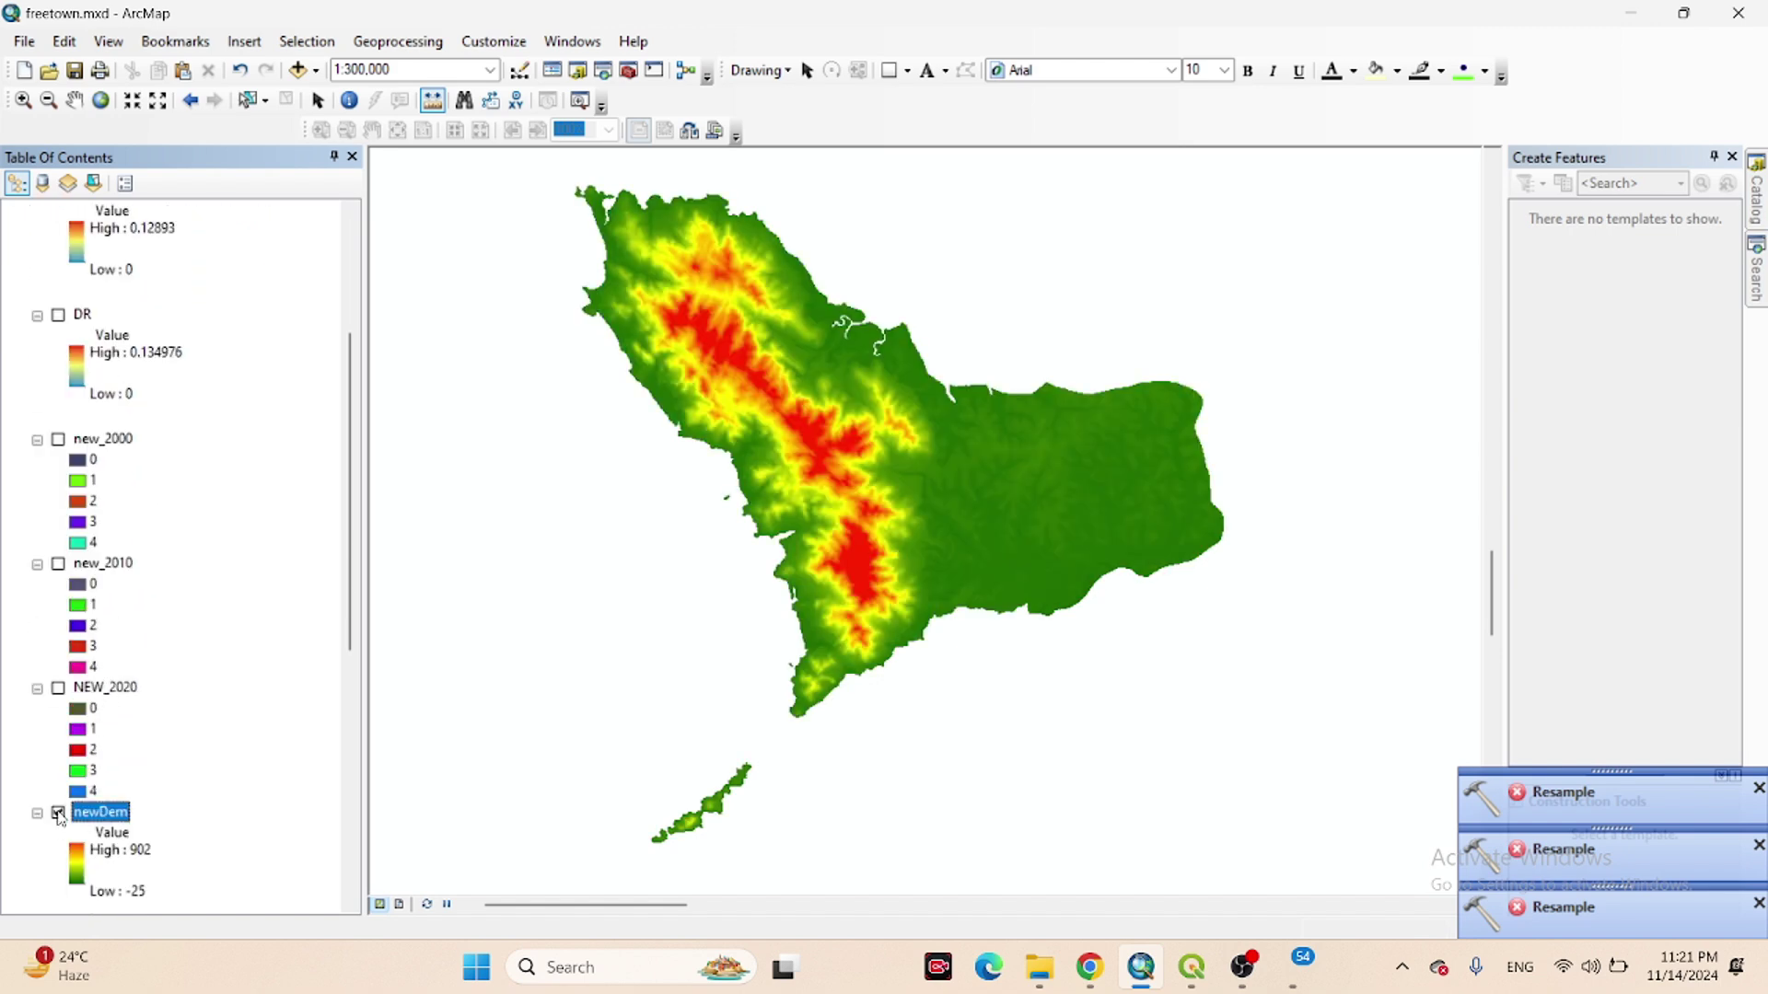
click(59, 813)
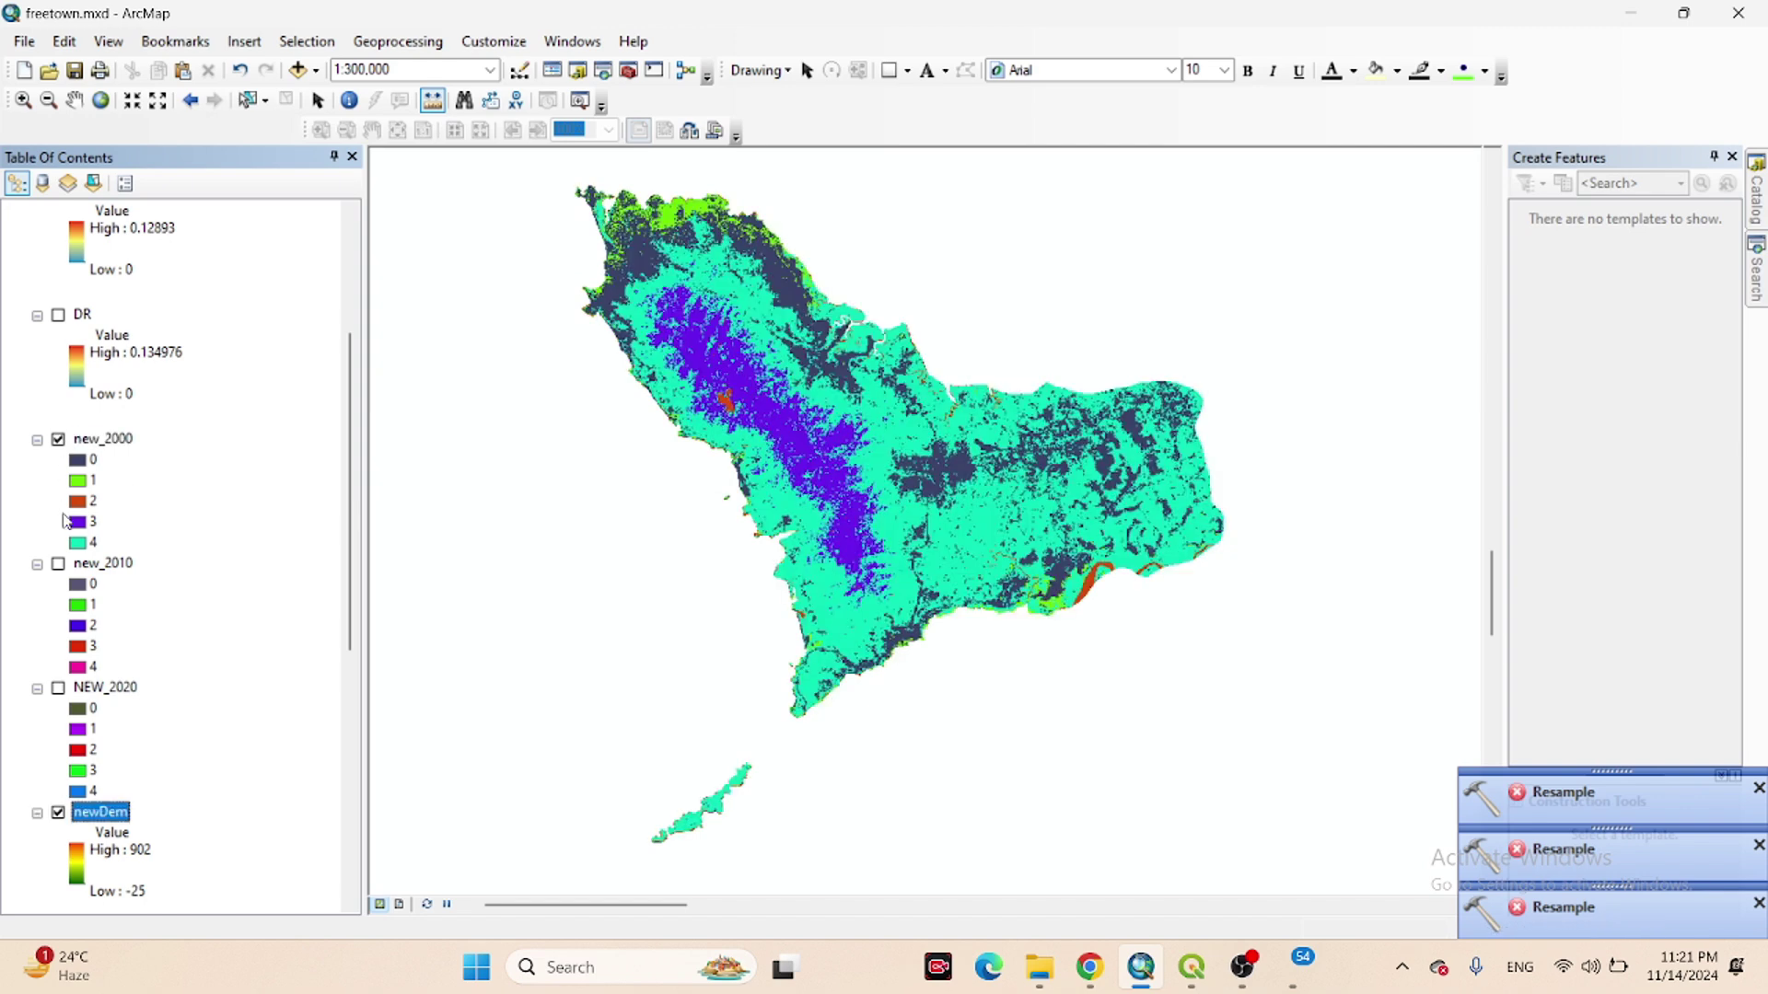
Review the new_2000, new_2010 and NEW_2020 land-use rasters in turn, ending with only newDem shown.
click(59, 439)
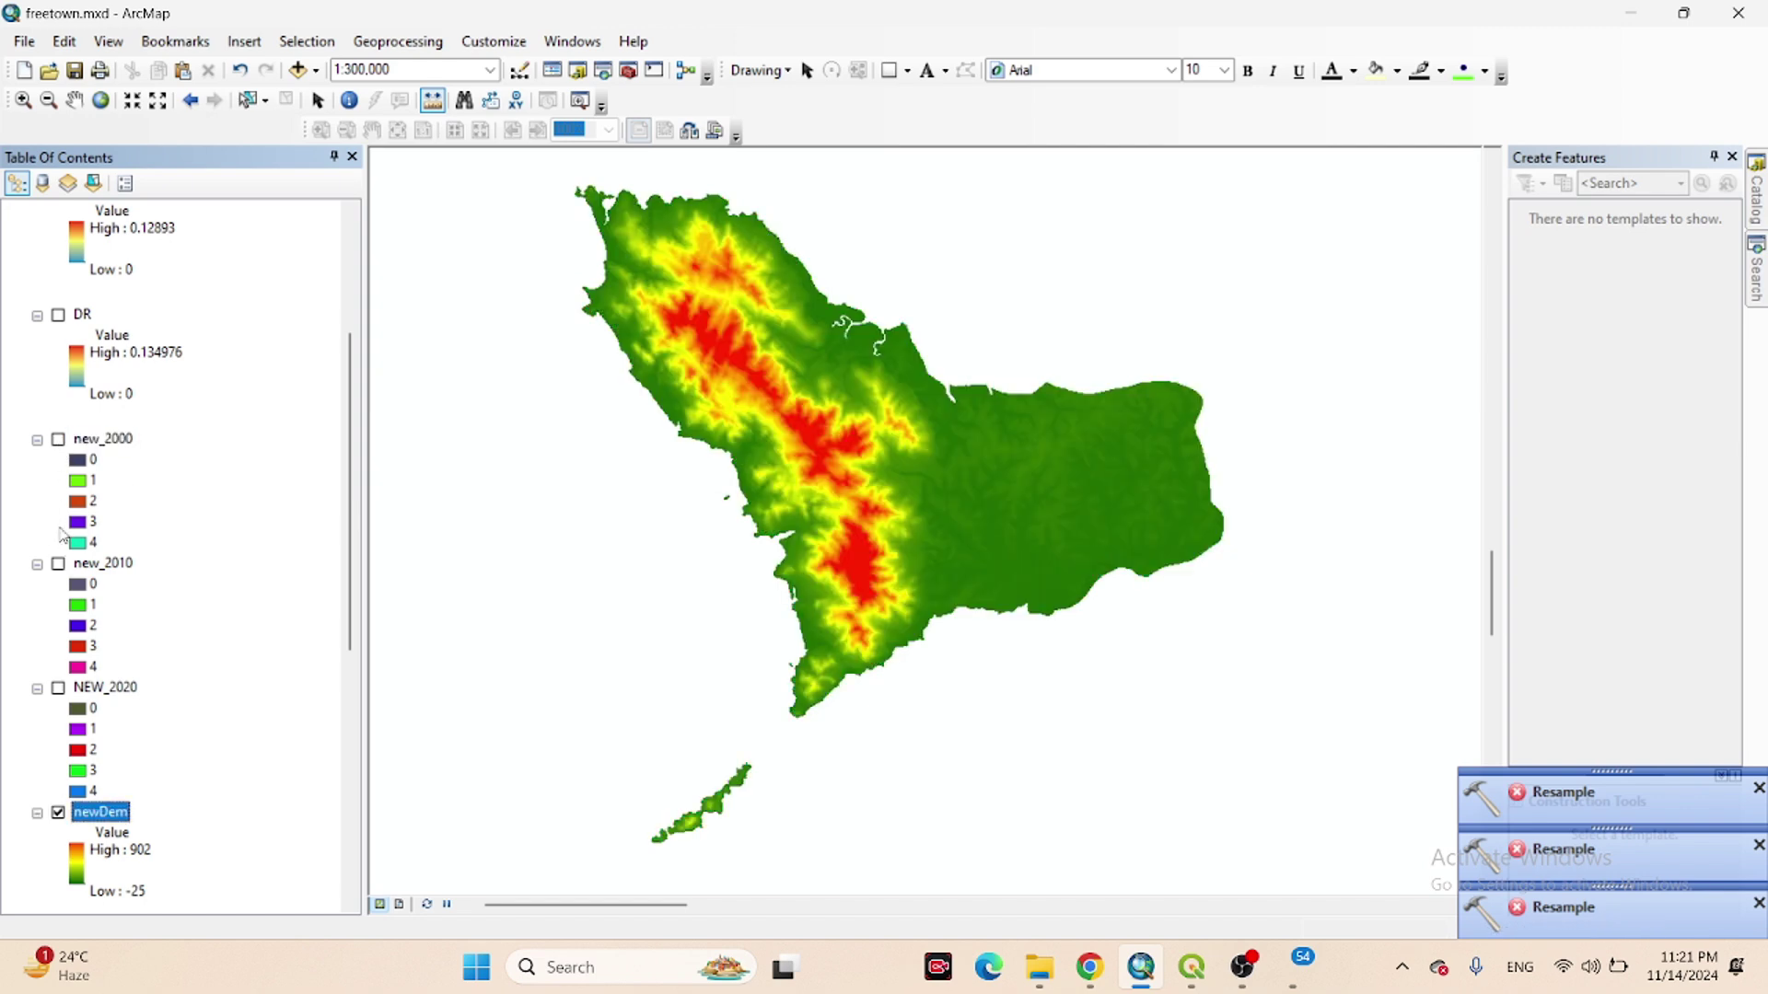
click(58, 564)
click(58, 564)
click(58, 689)
click(58, 689)
scroll(175, 377, up, 3)
scroll(175, 432, down, 3)
scroll(175, 433, down, 3)
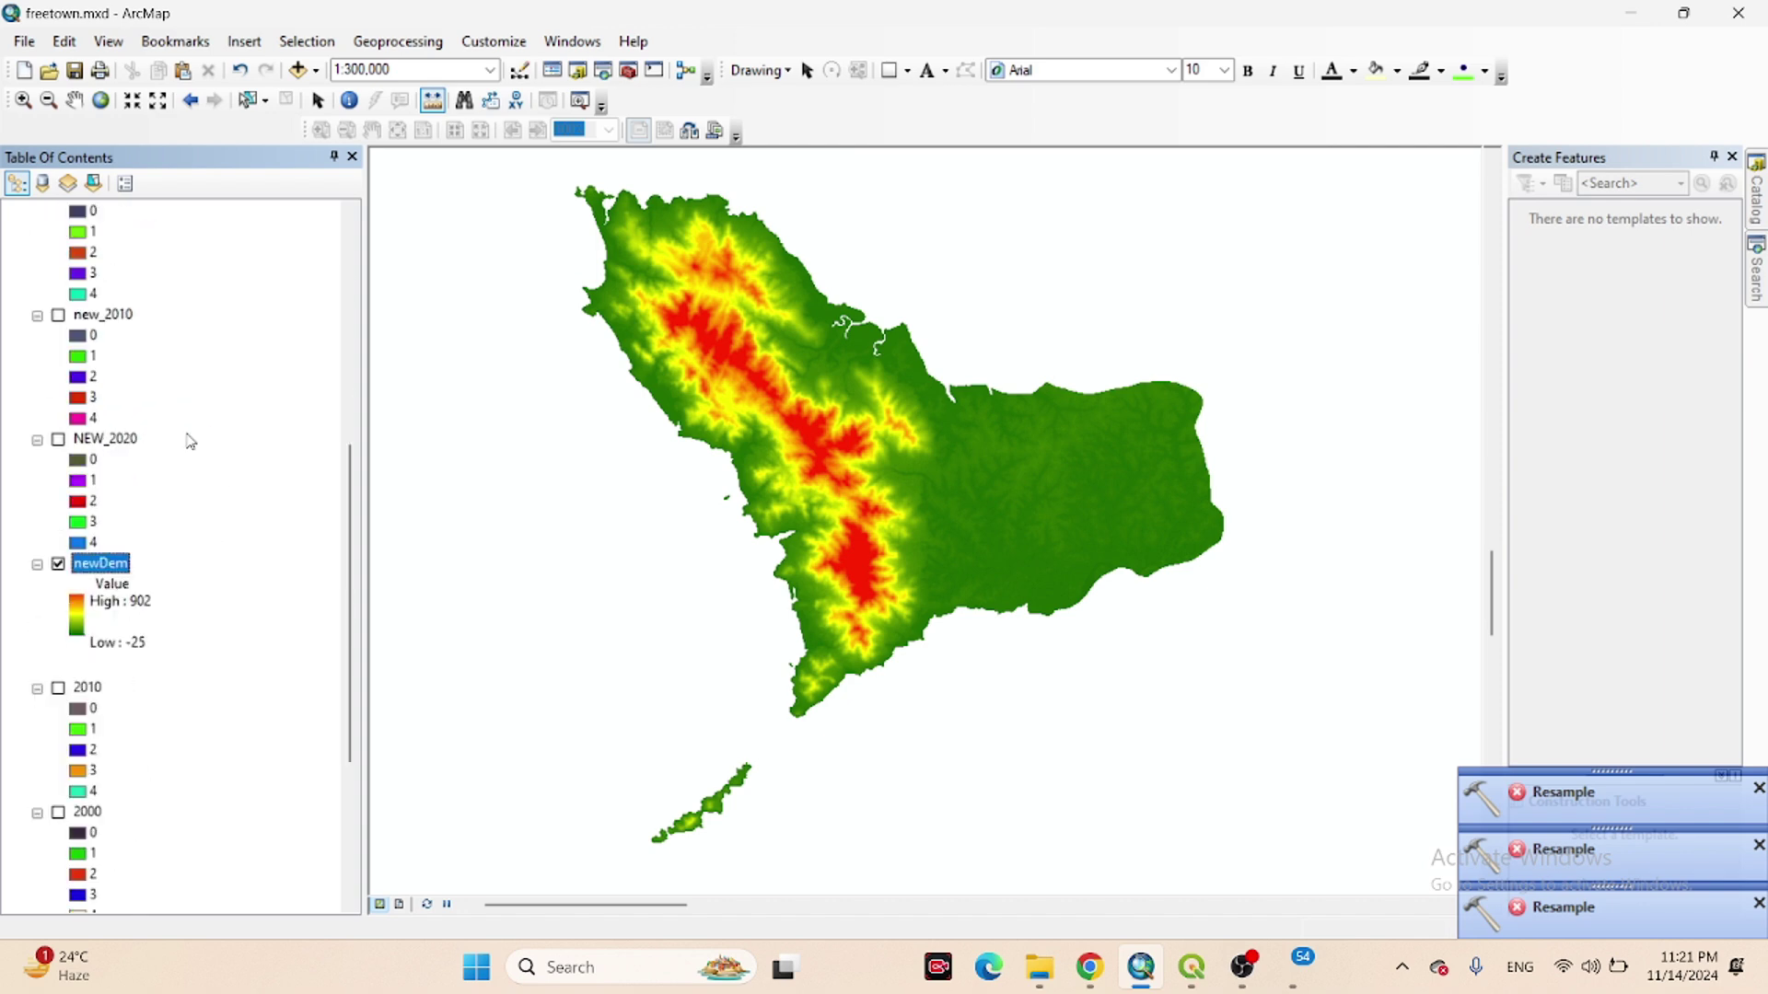
Switch to the open QGIS project and close it, discarding its unsaved changes.
mouse_move(1197, 962)
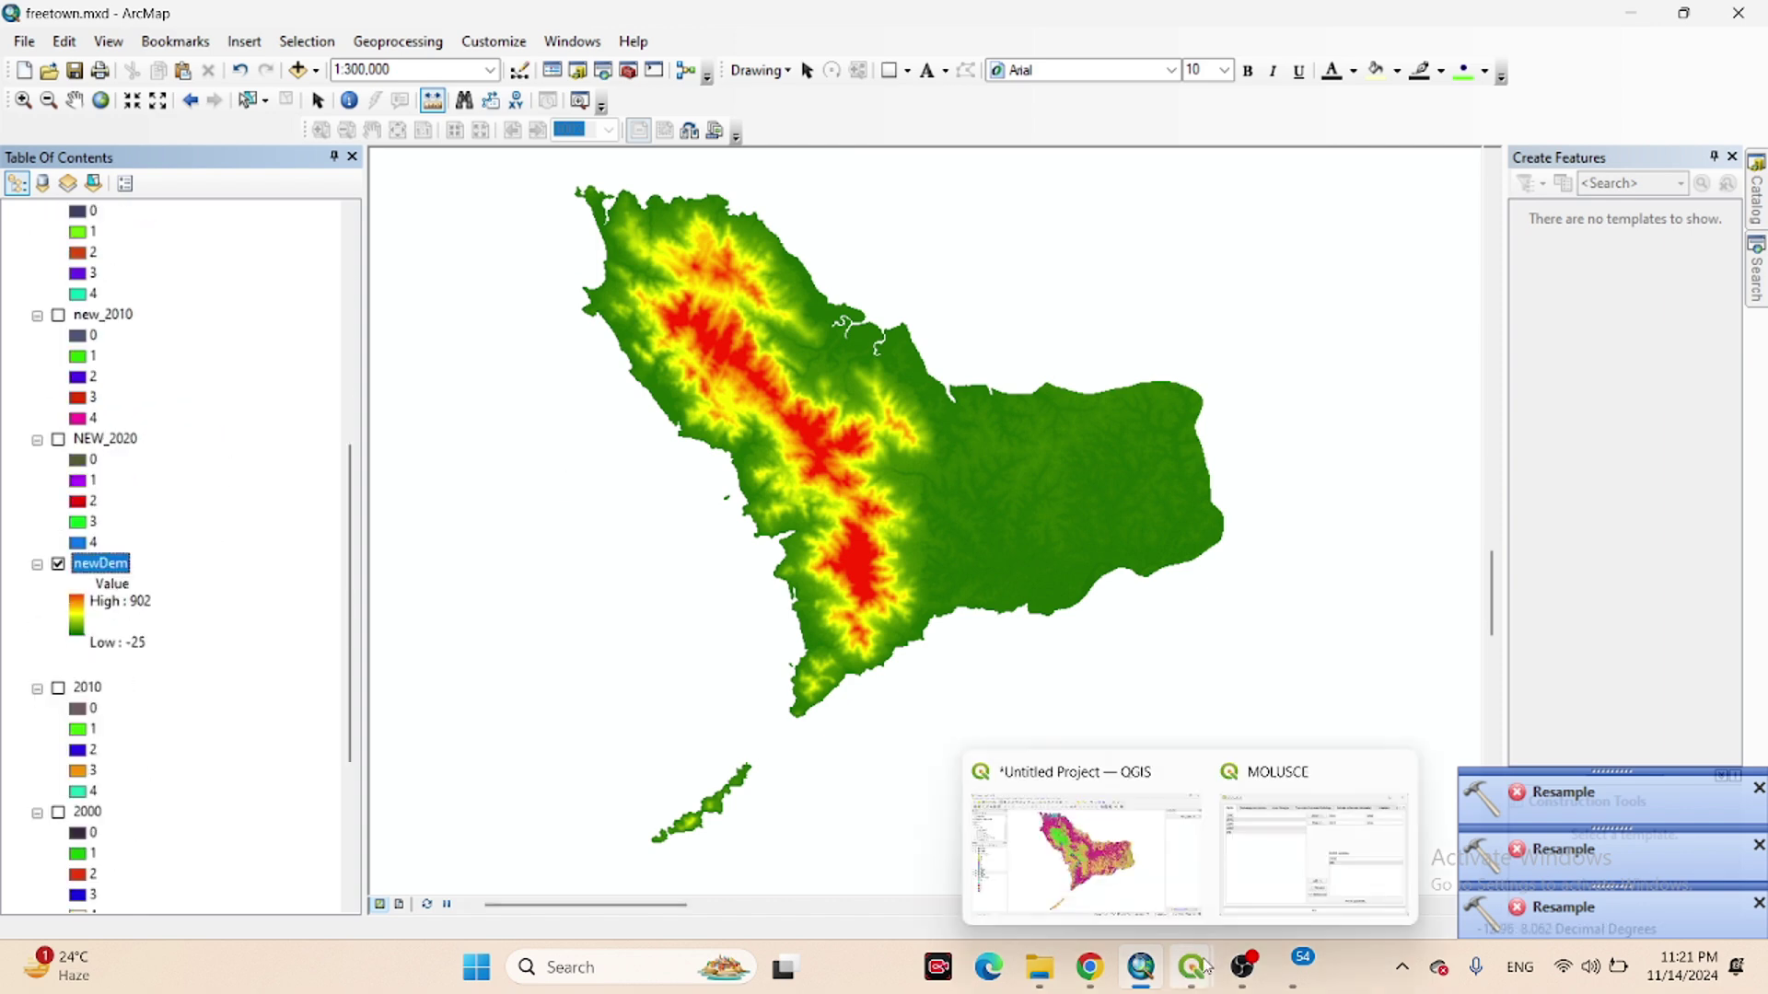
click(1114, 856)
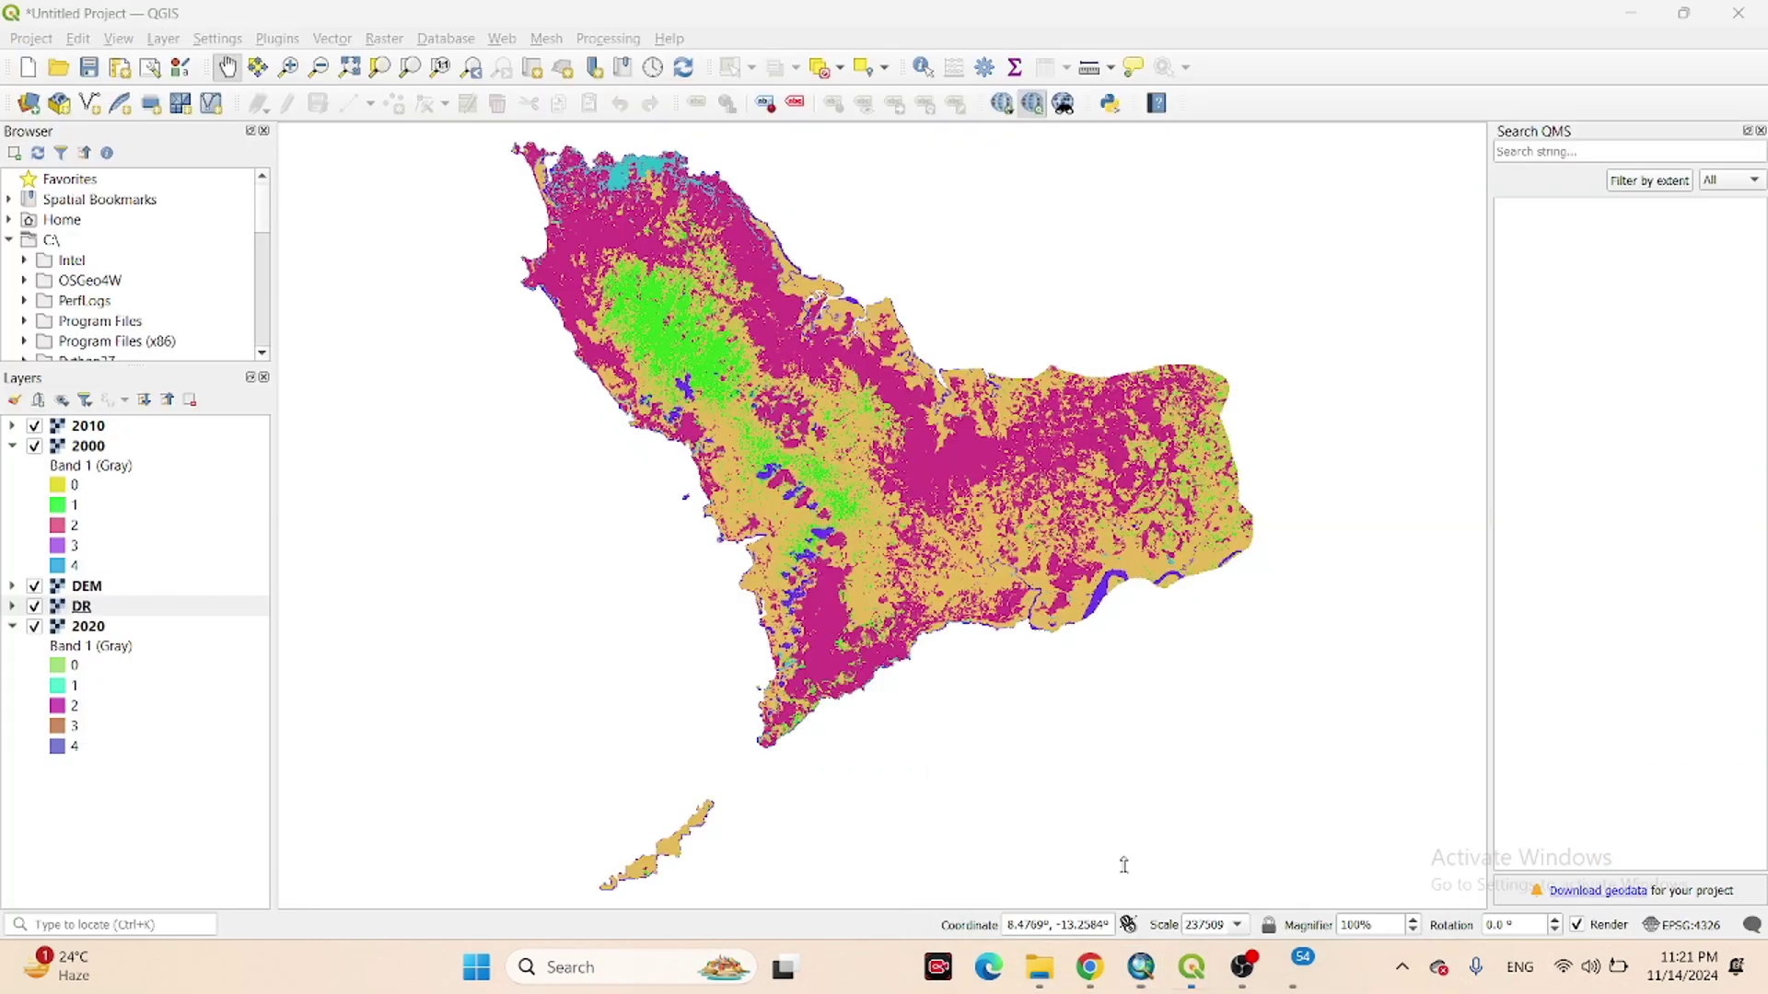
click(1738, 12)
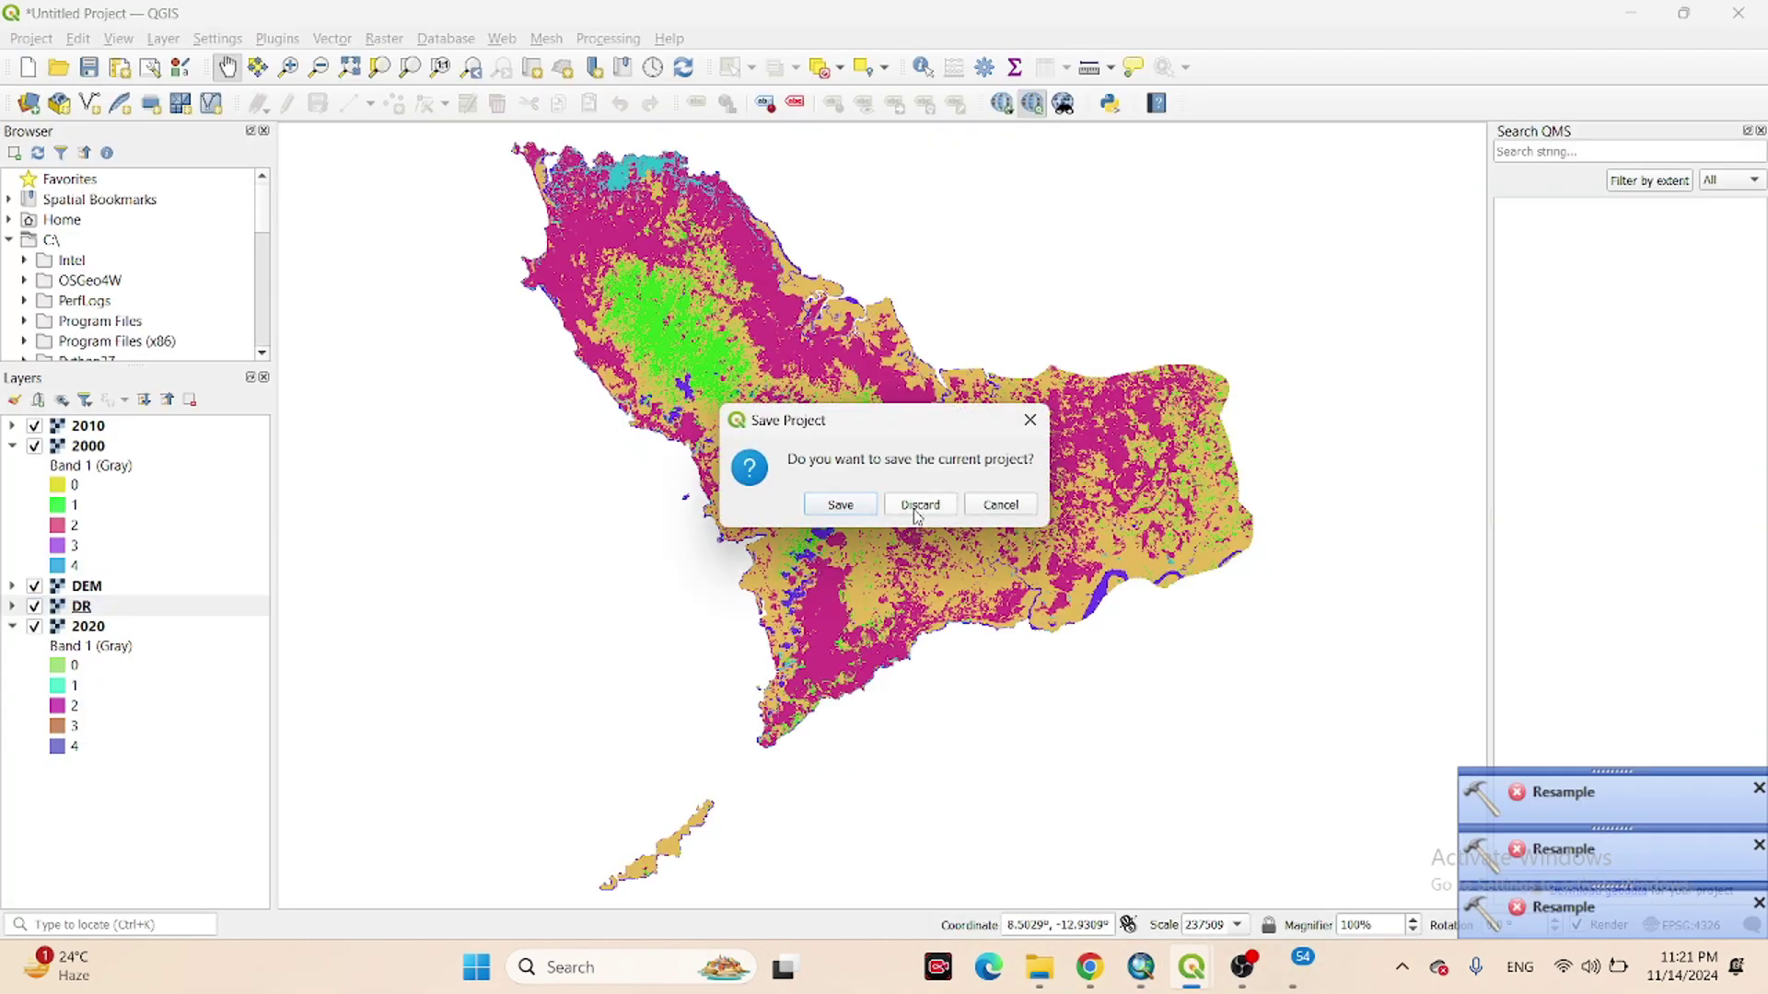
click(918, 509)
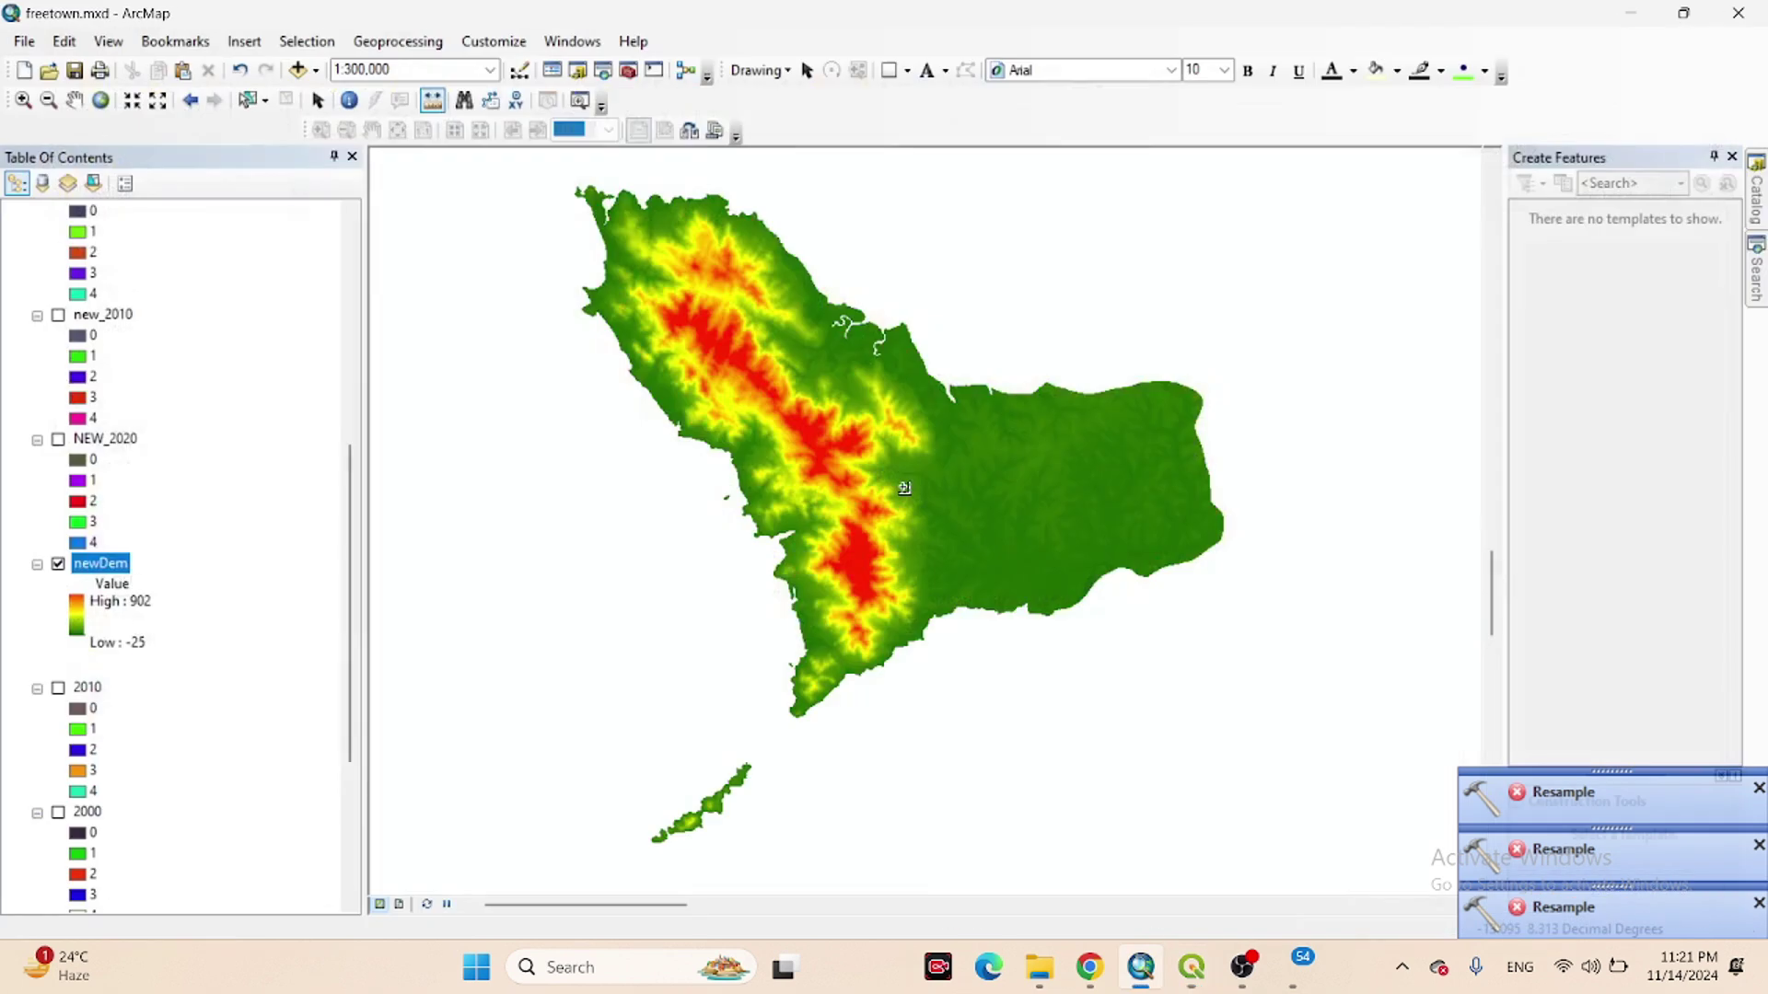
Launch QGIS Desktop 3.30.0 and start a new empty project with EPSG:4326 - WGS 84.
click(683, 955)
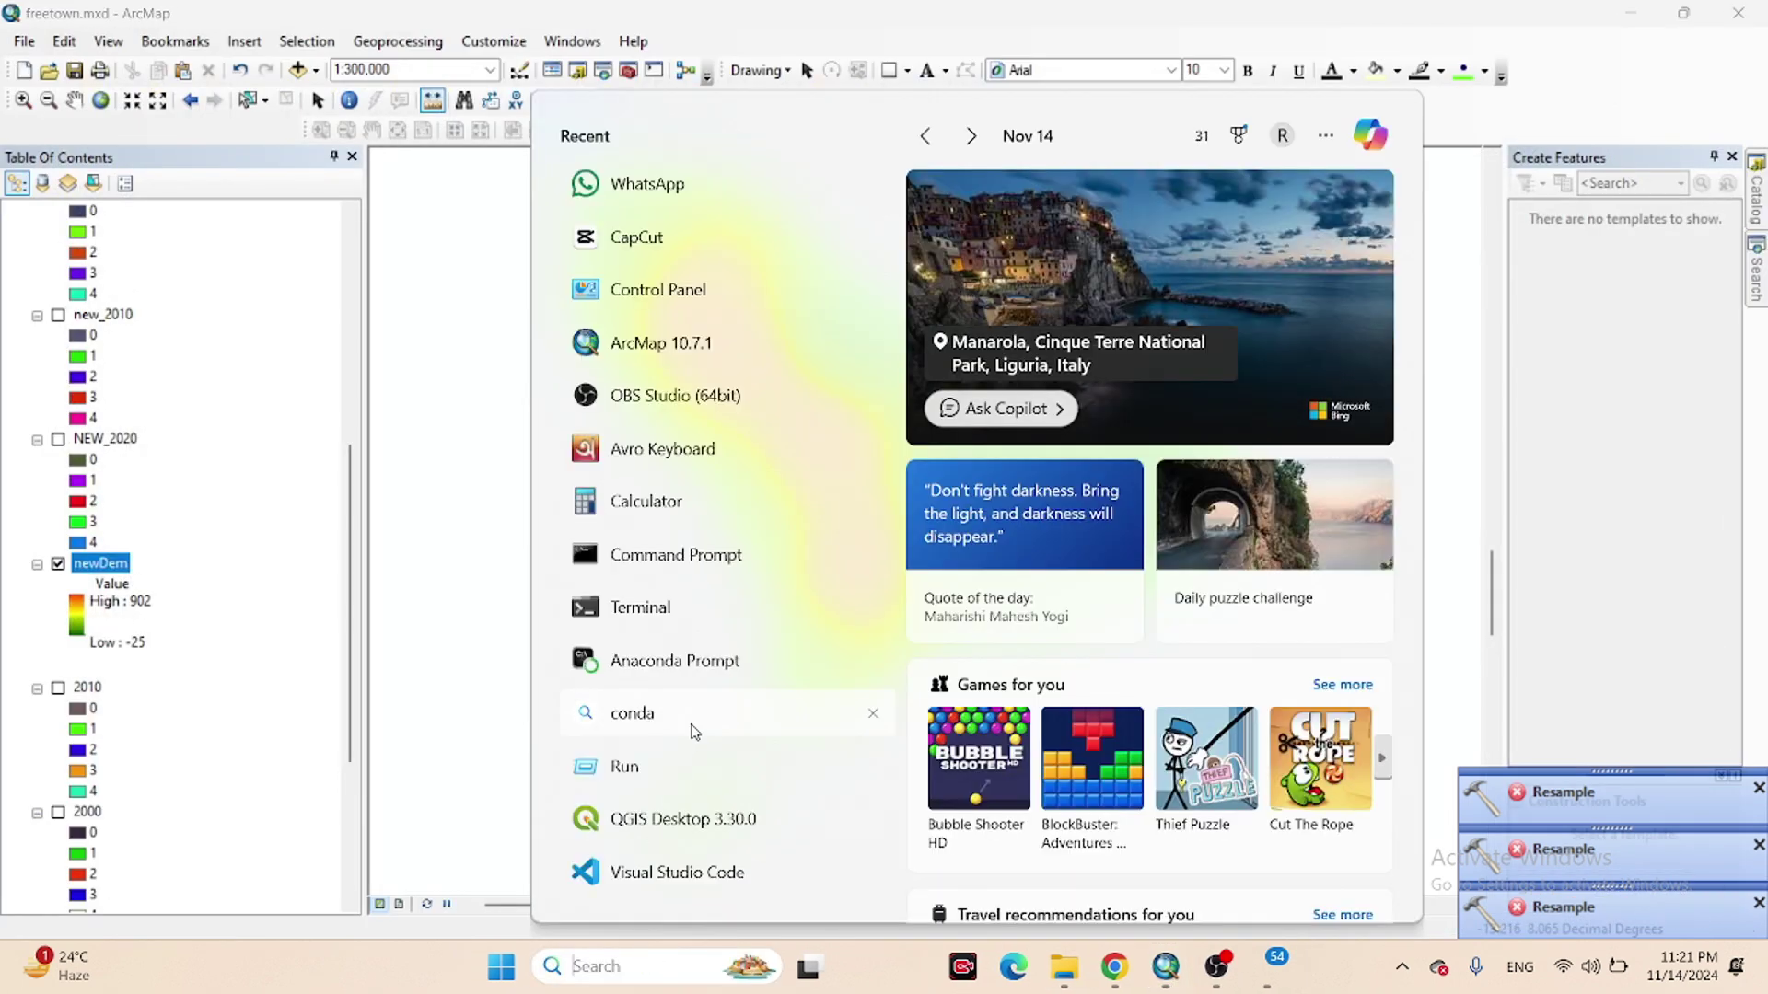
click(653, 822)
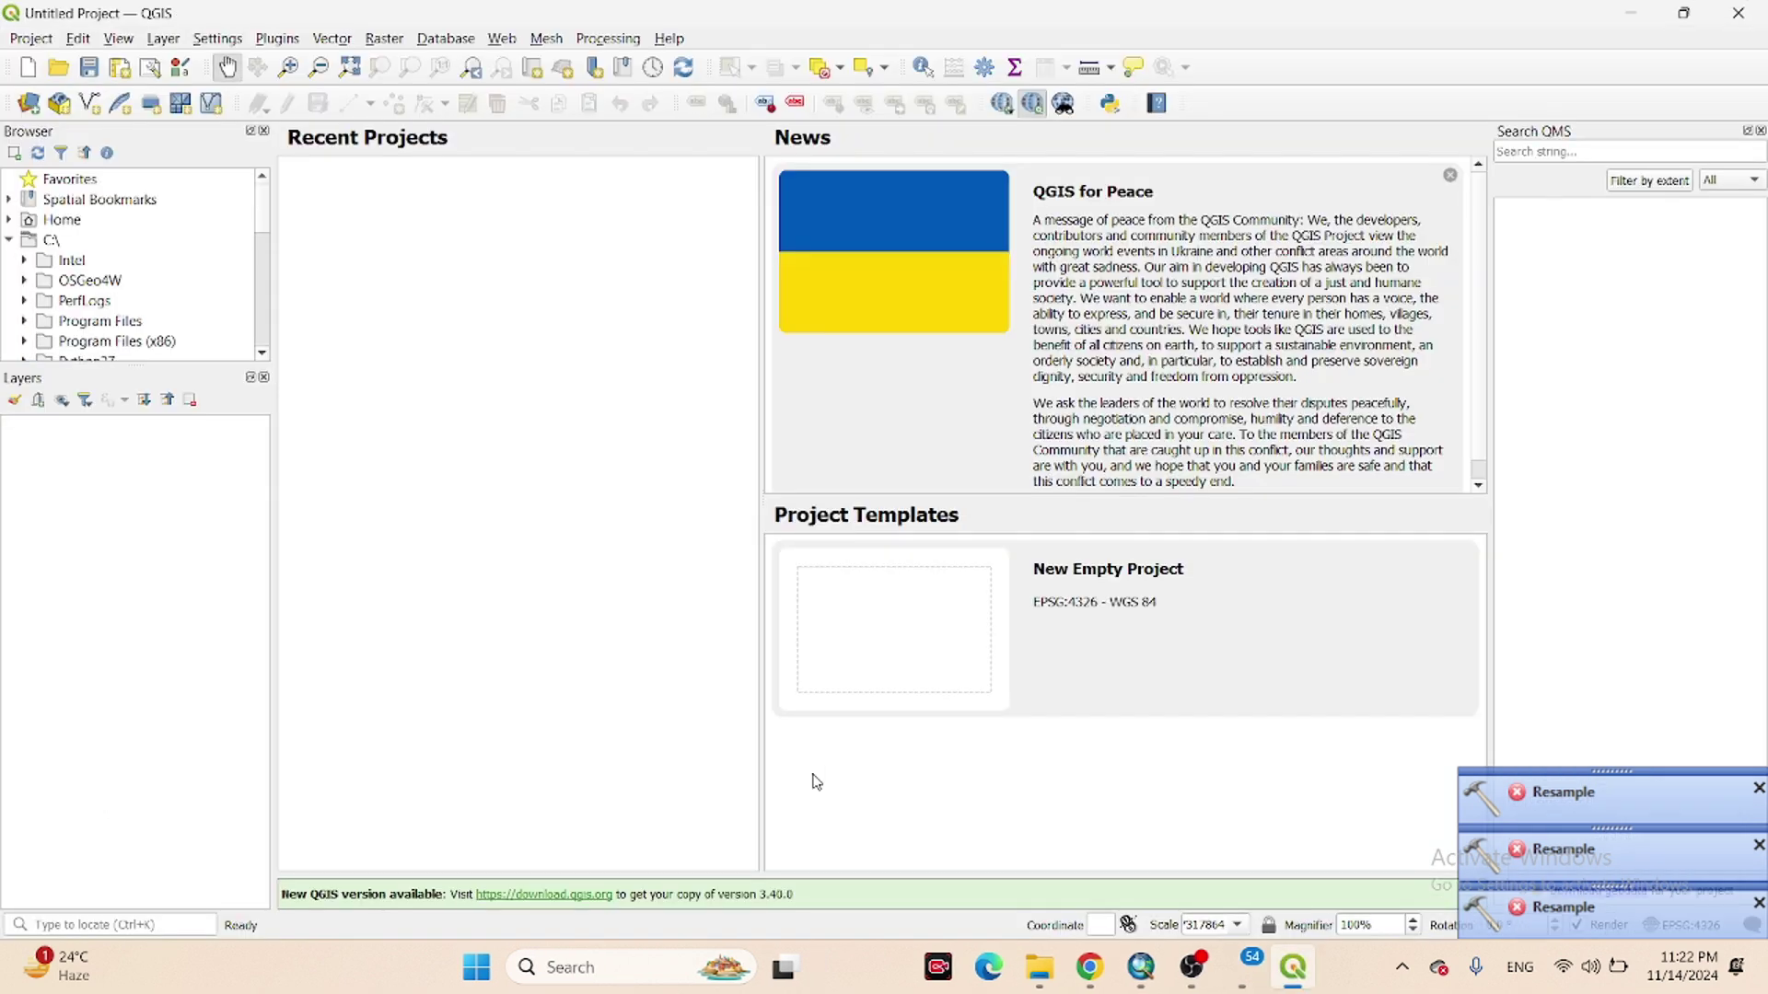
double_click(911, 664)
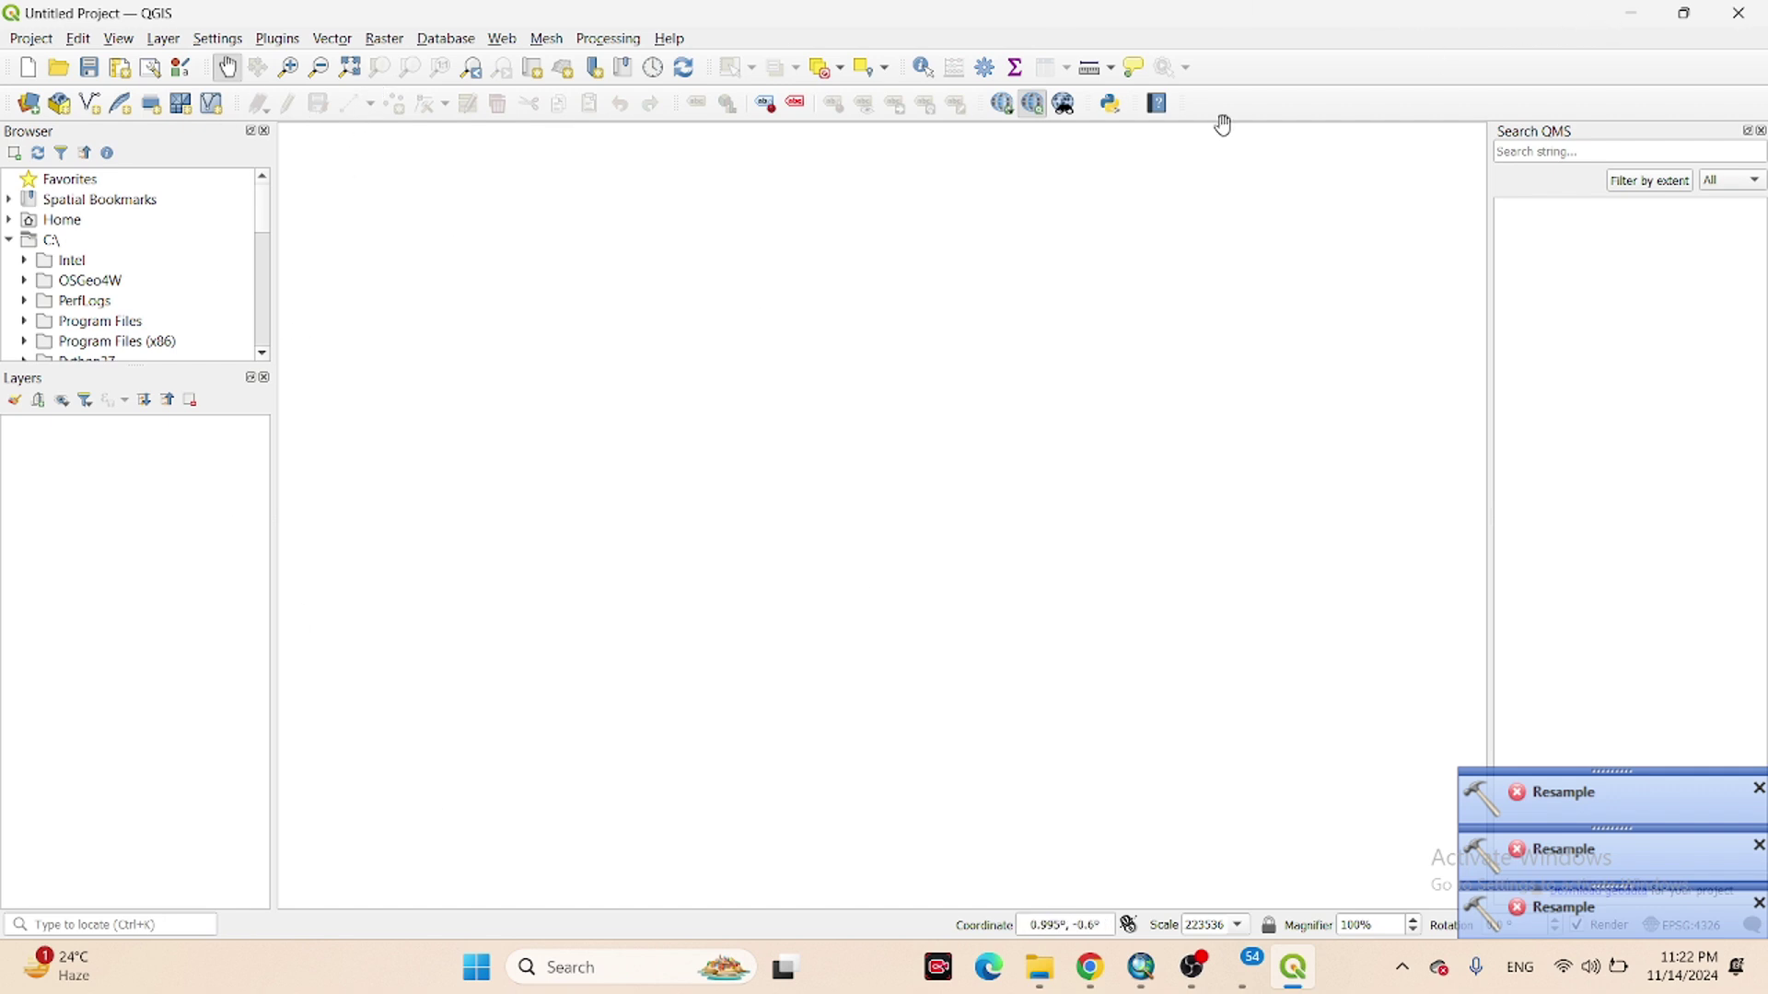
Switch to the updated folder in File Explorer and select DR.tif, 2000.tif, 2010.tif, 2020.tif and DEM.tif together.
mouse_move(1040, 969)
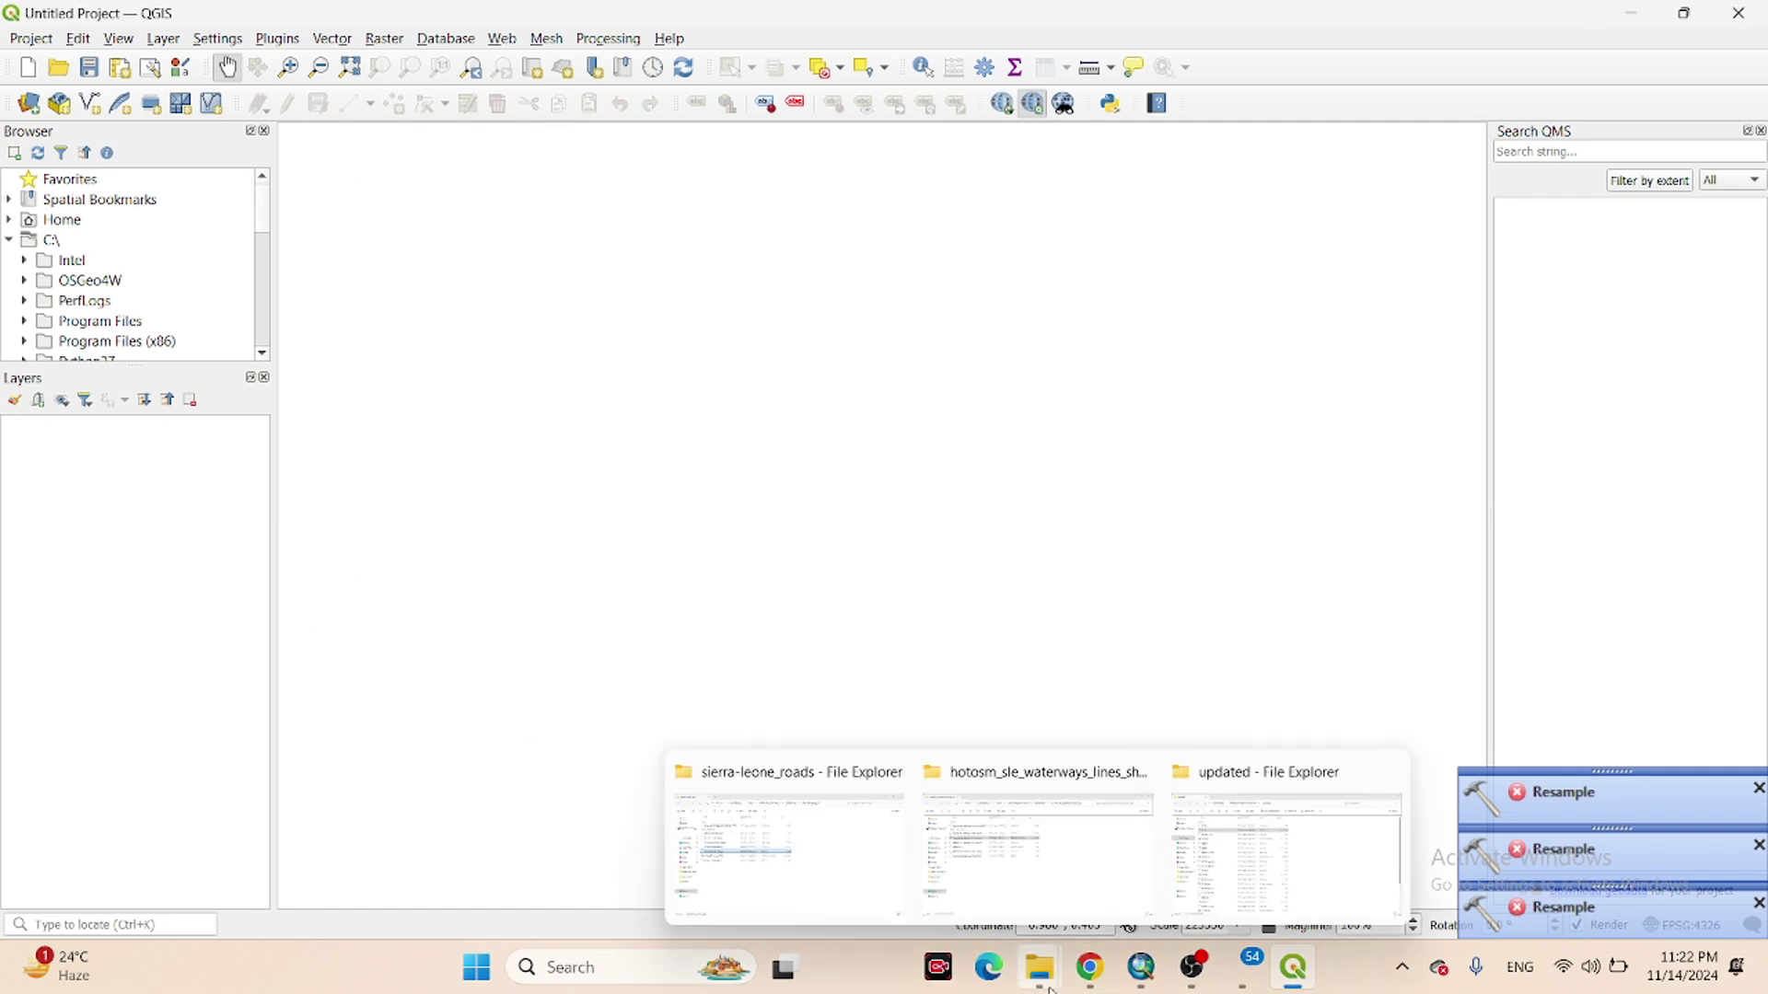
click(1217, 843)
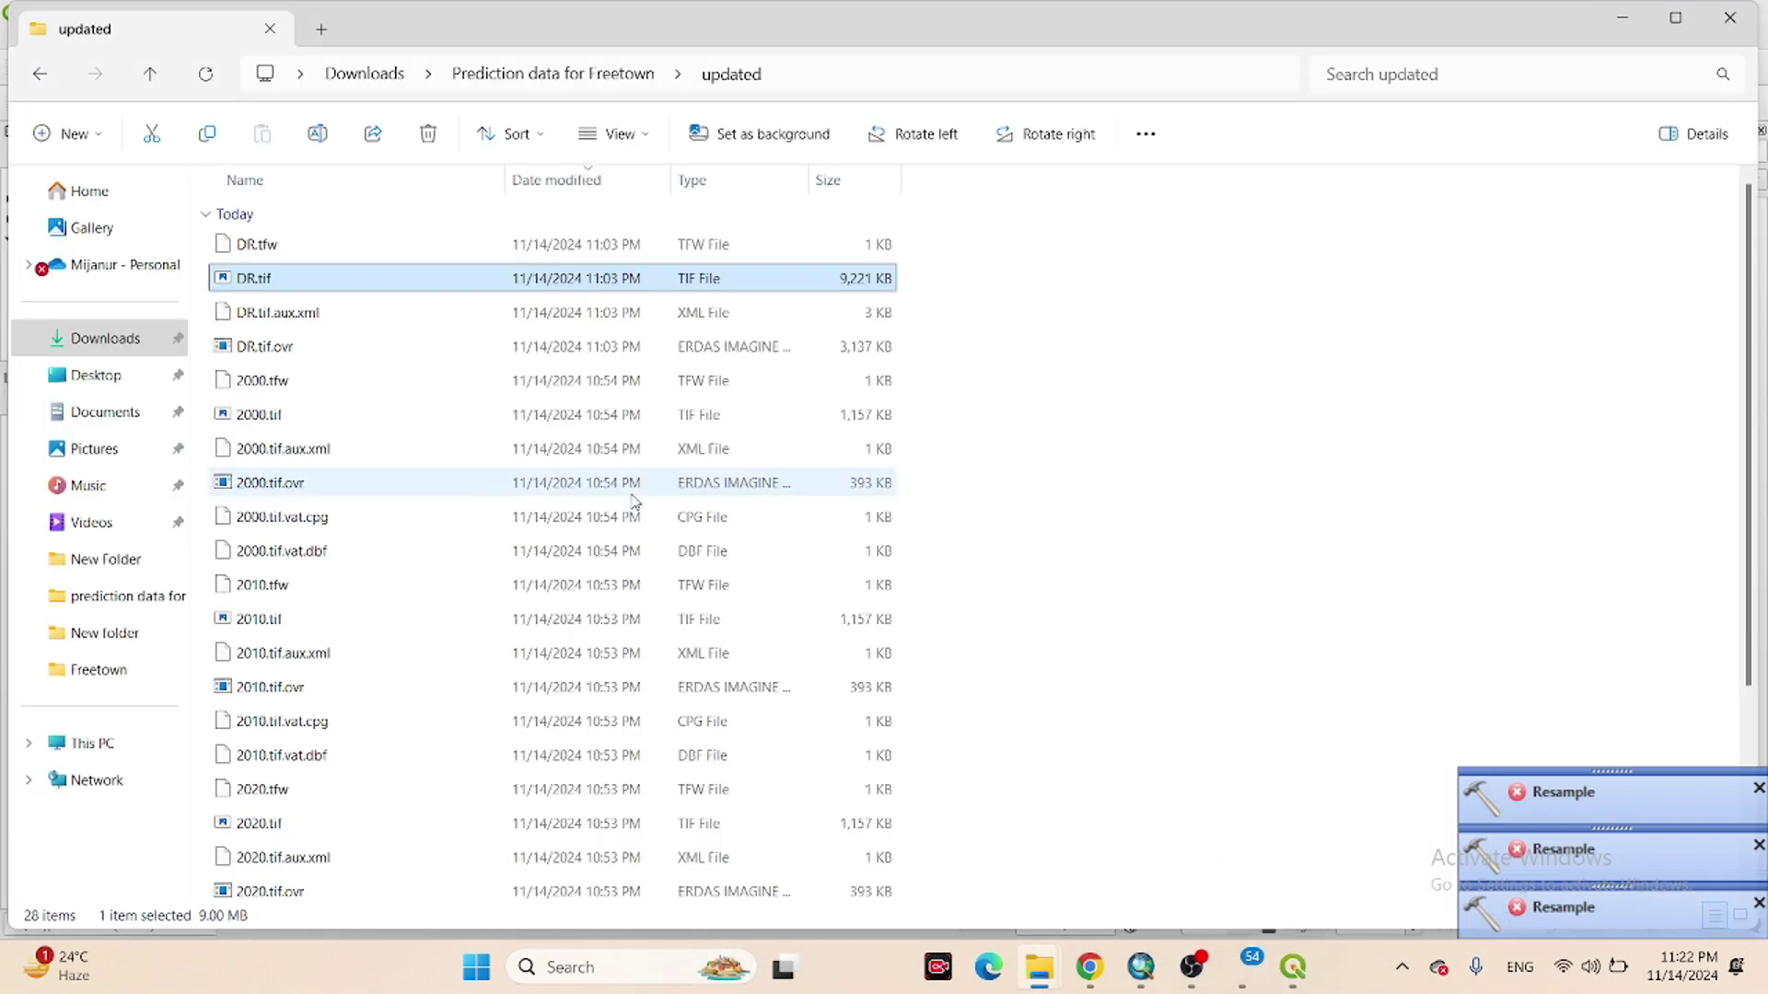
key(F2)
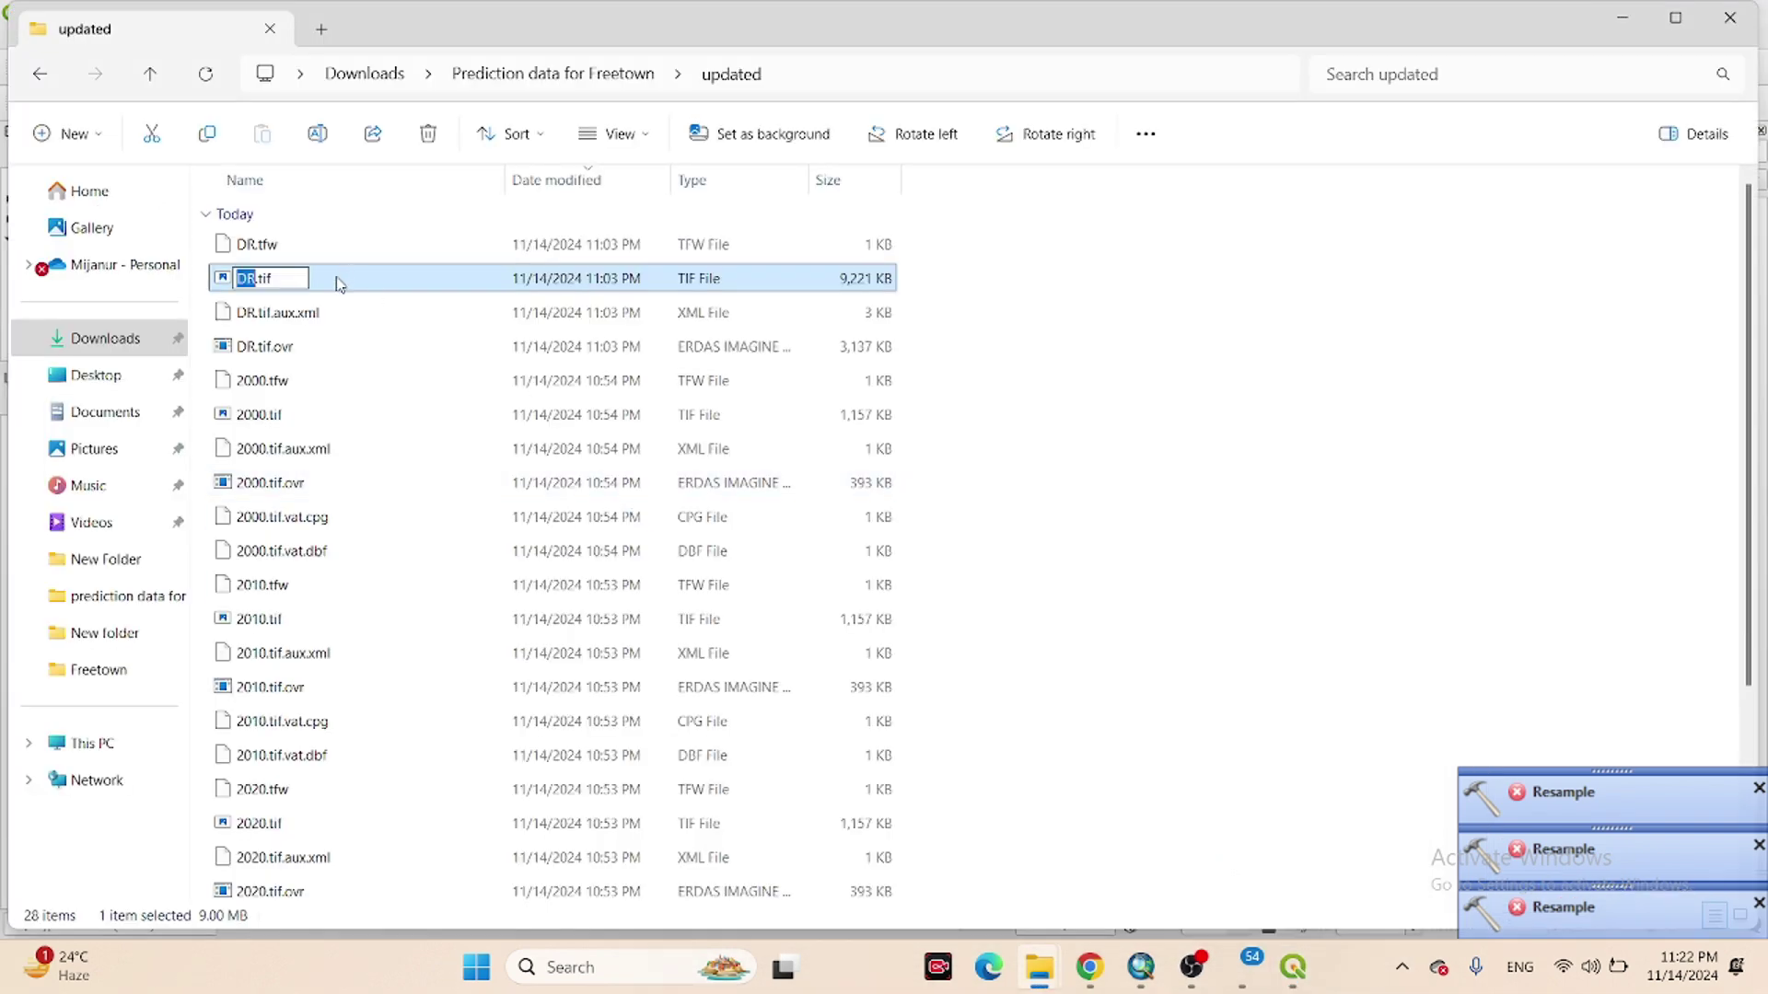
key(Escape)
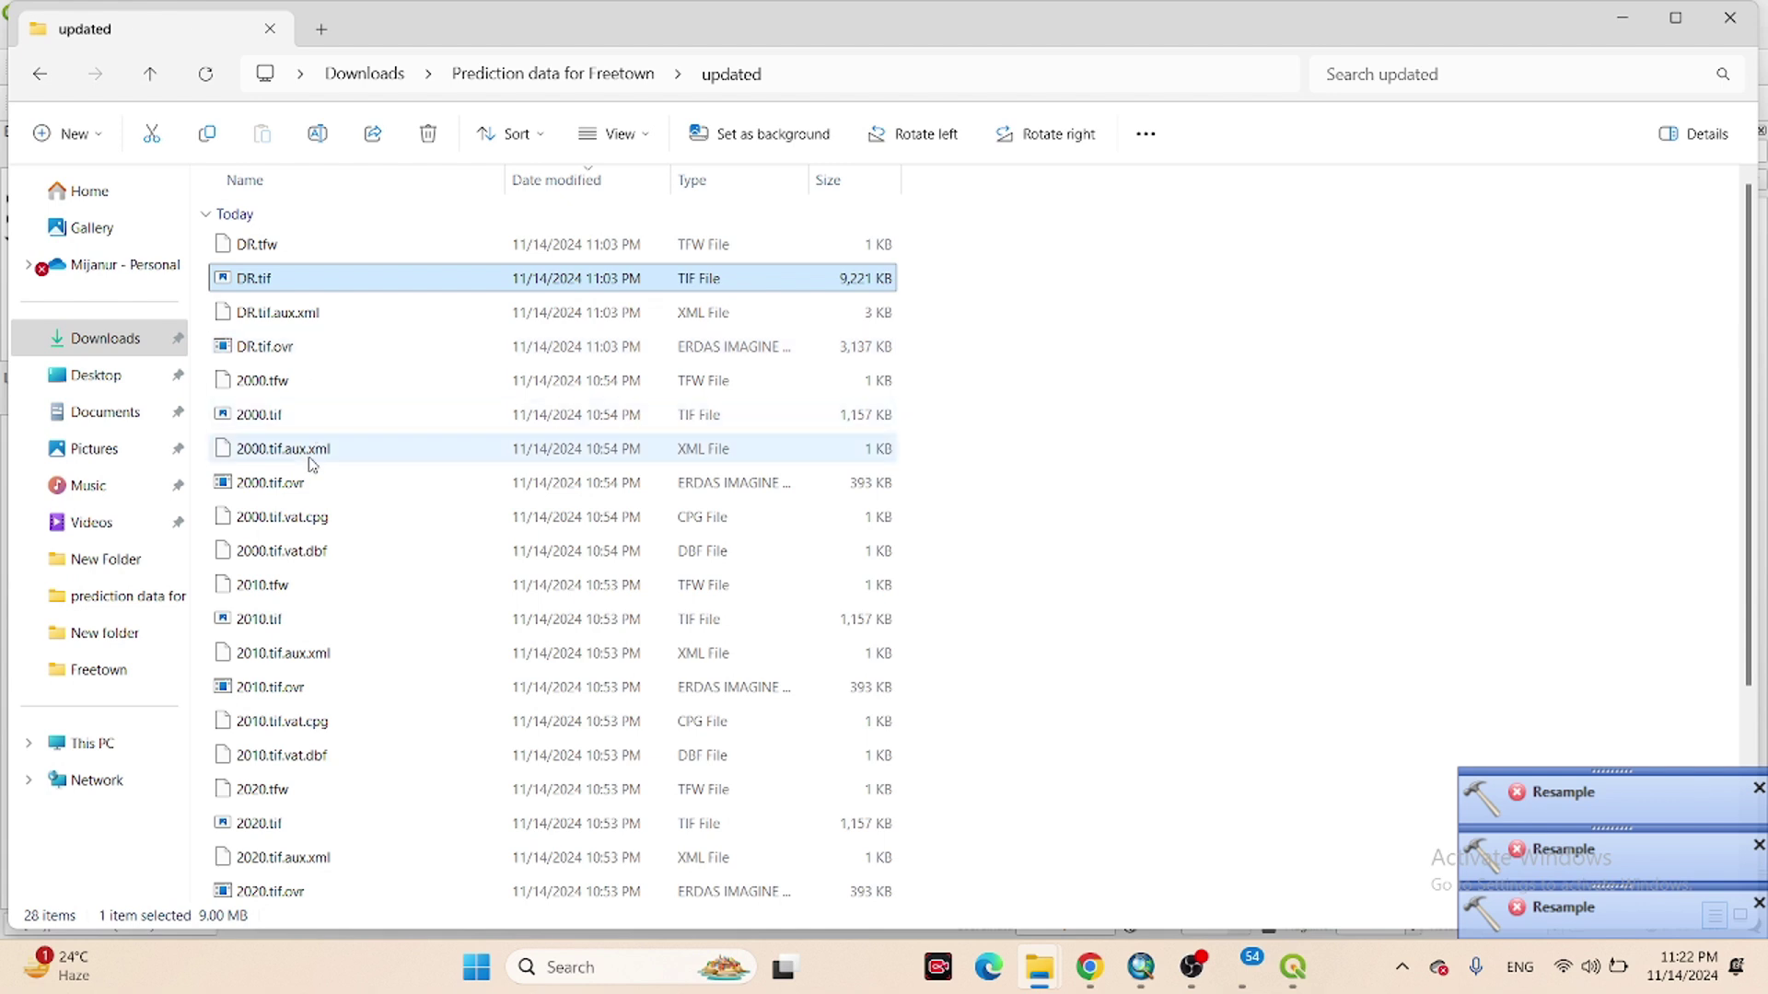
ctrl+click(259, 424)
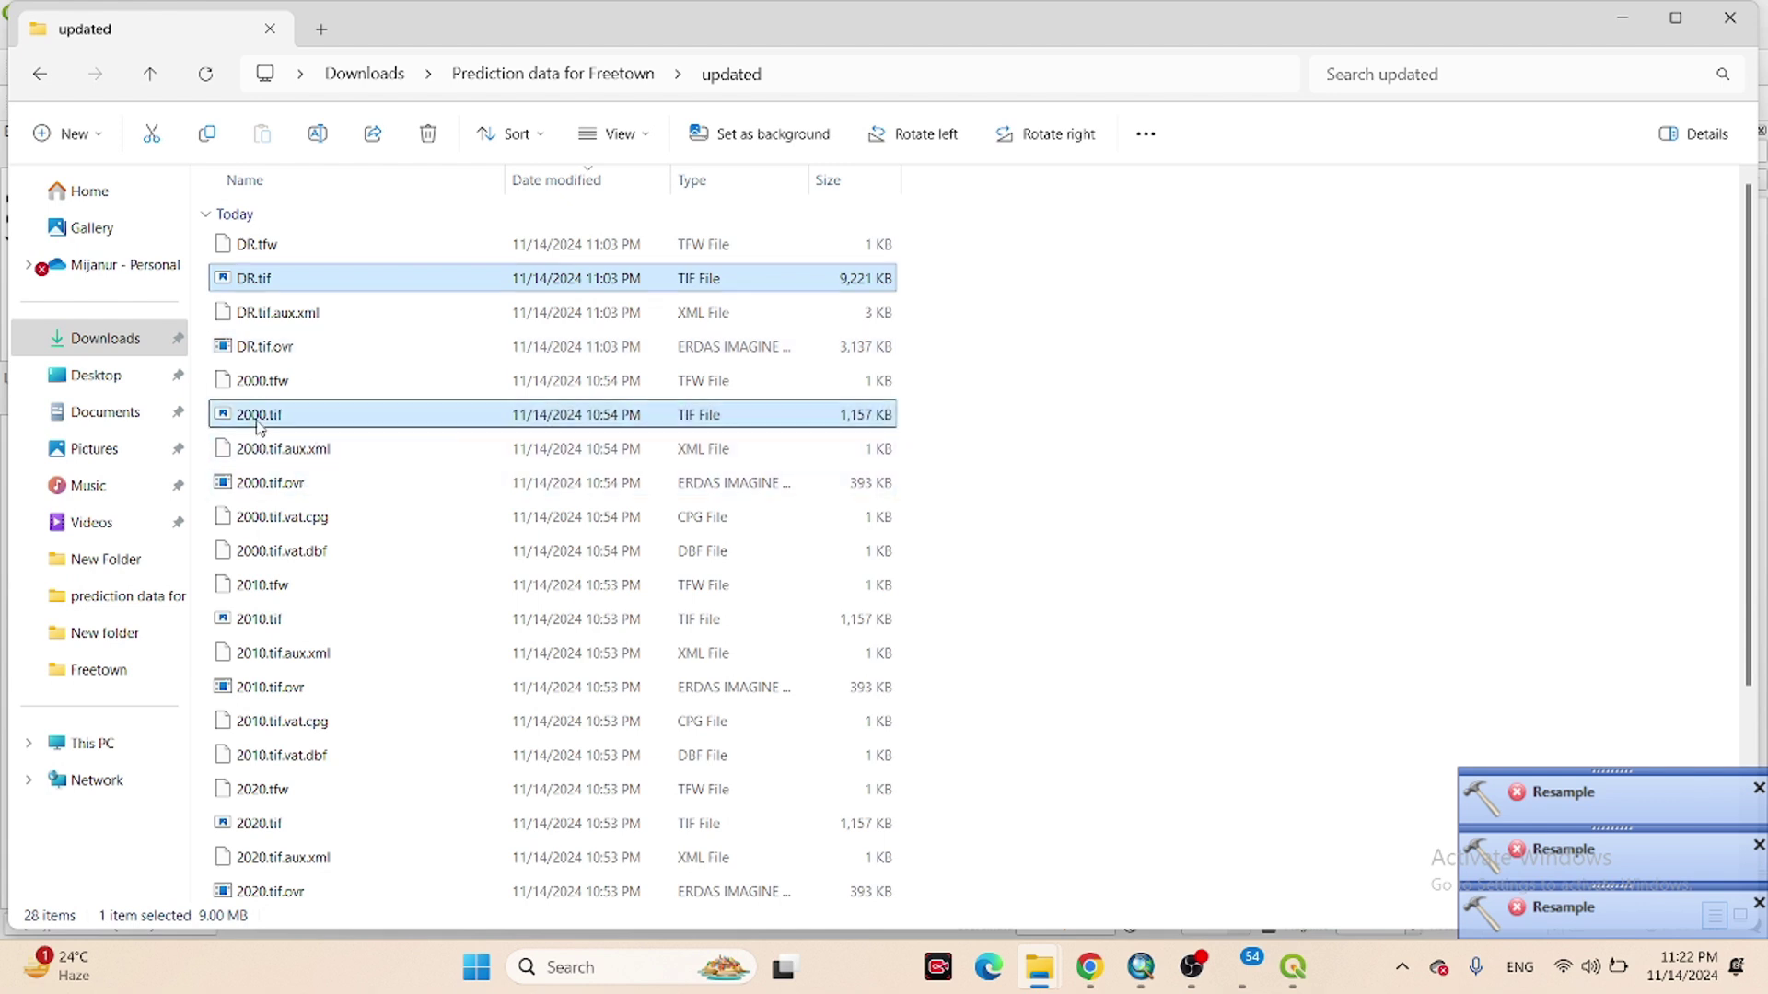
ctrl+click(287, 630)
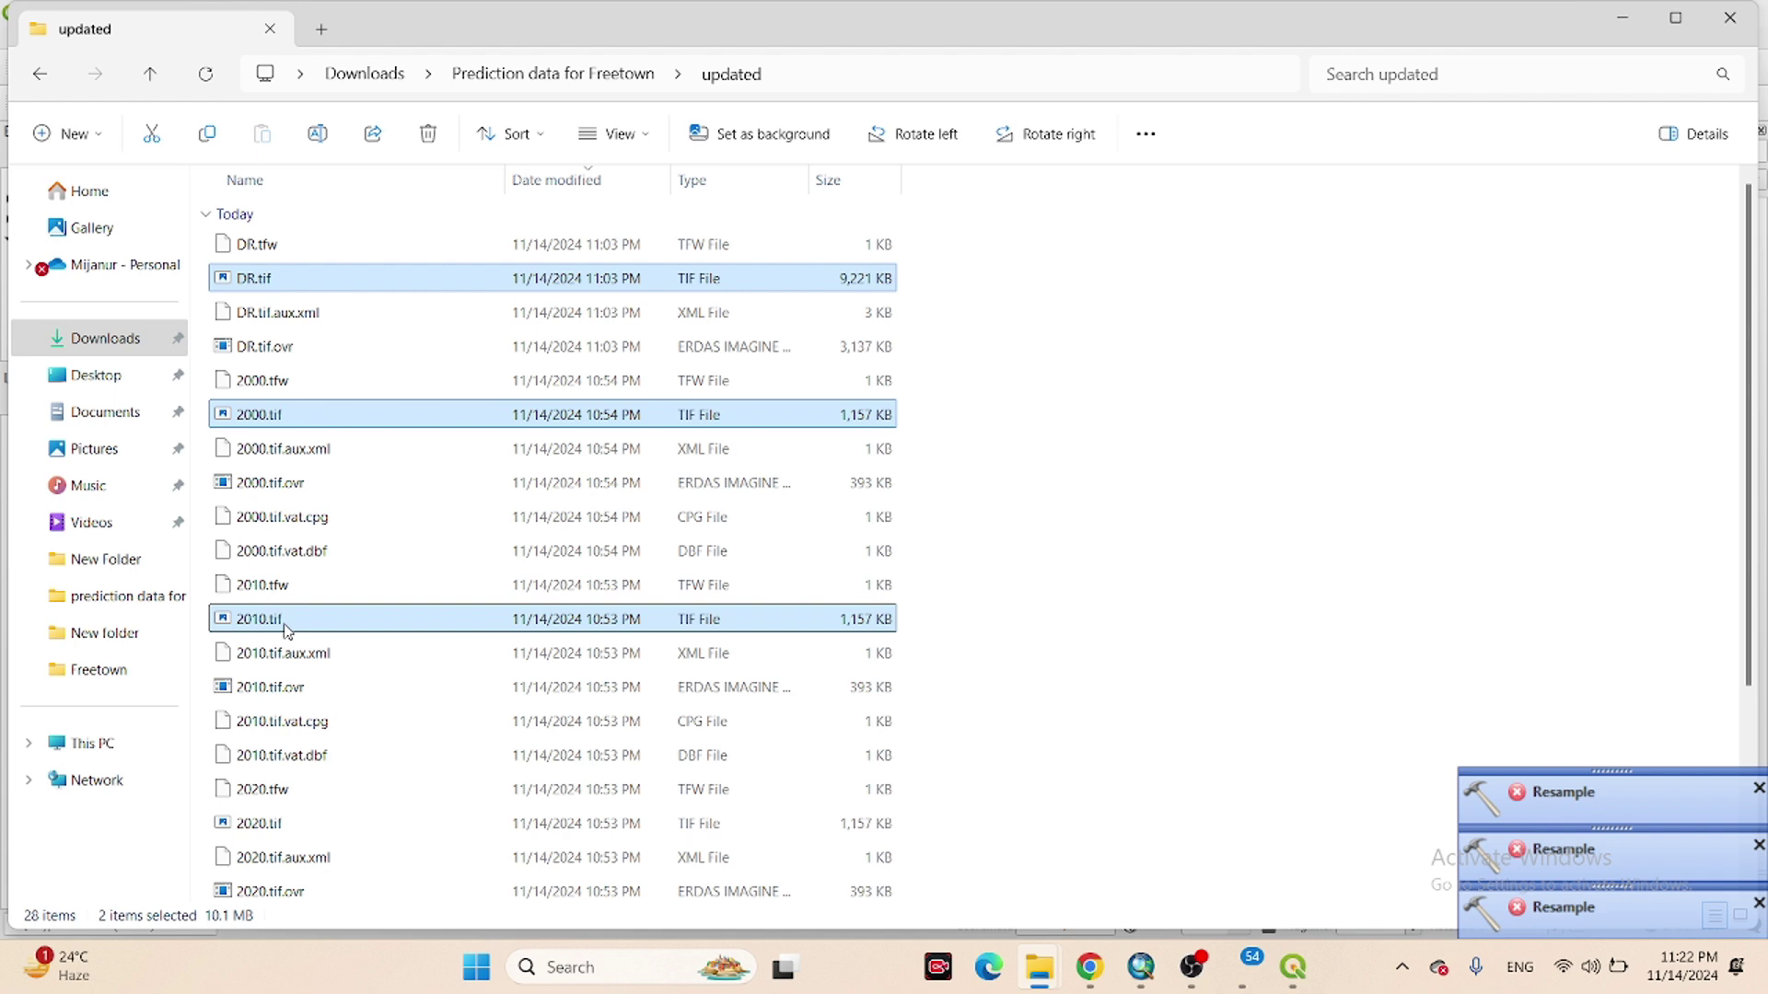
ctrl+click(269, 822)
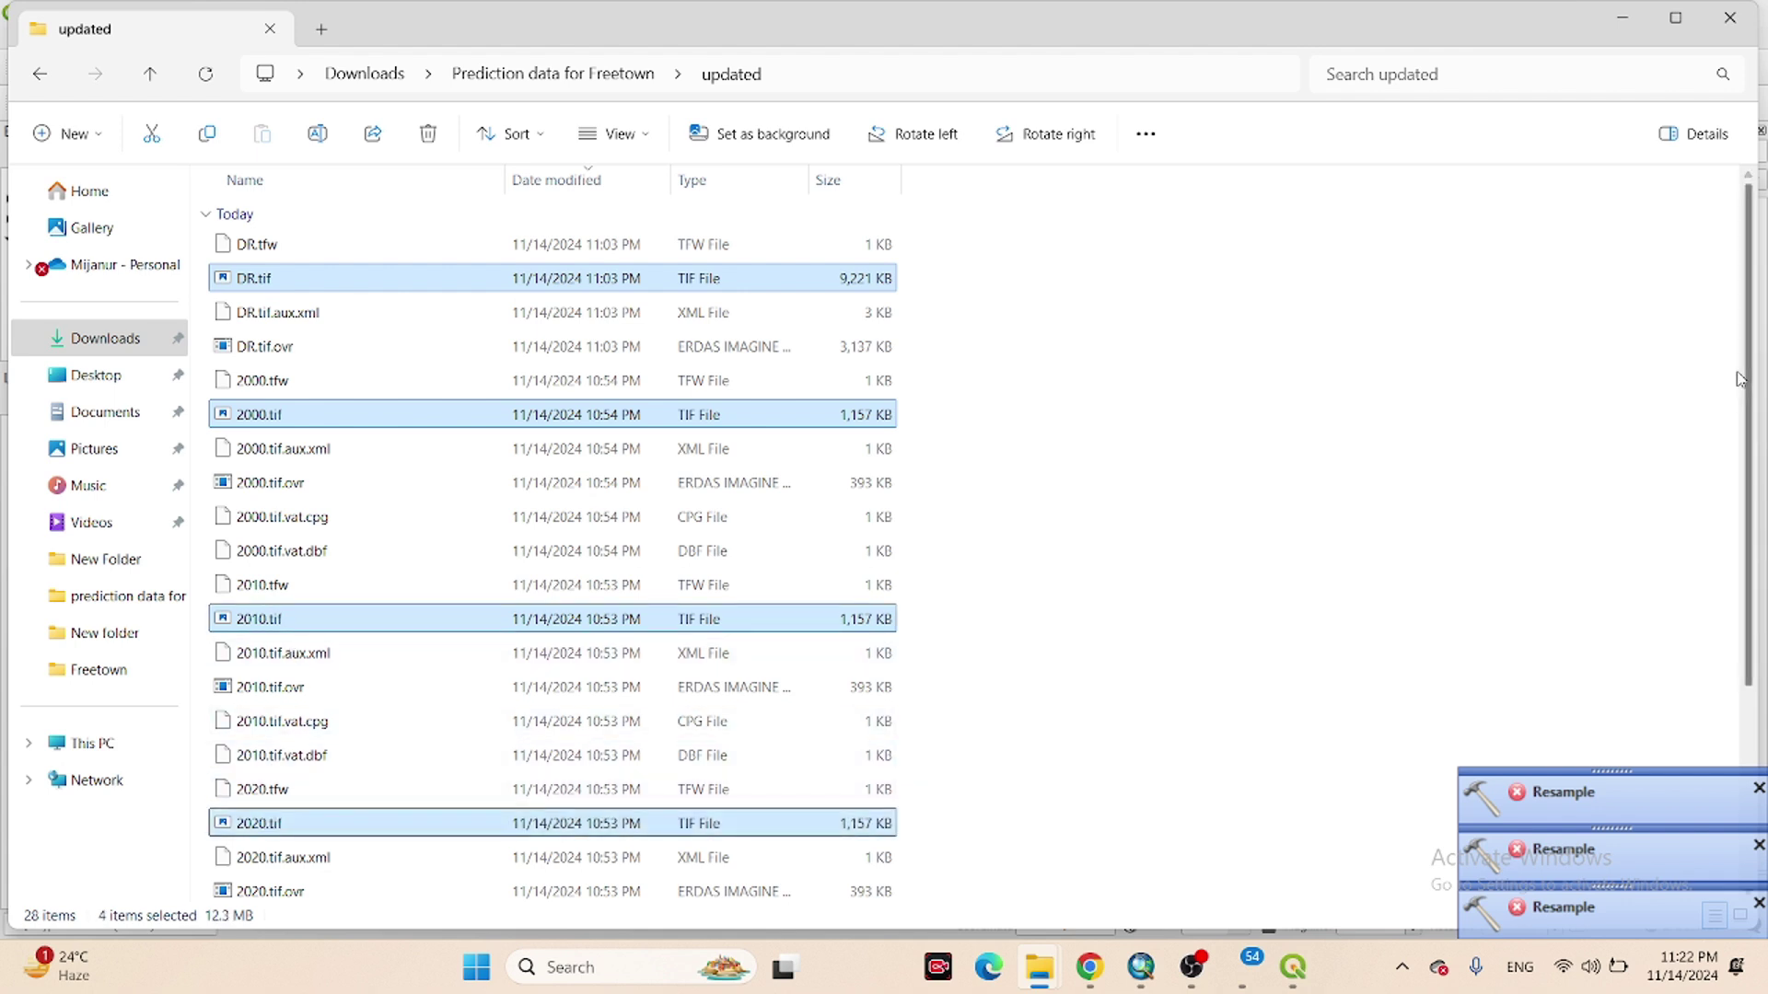
scroll(1757, 396, down, 2)
scroll(1757, 536, down, 2)
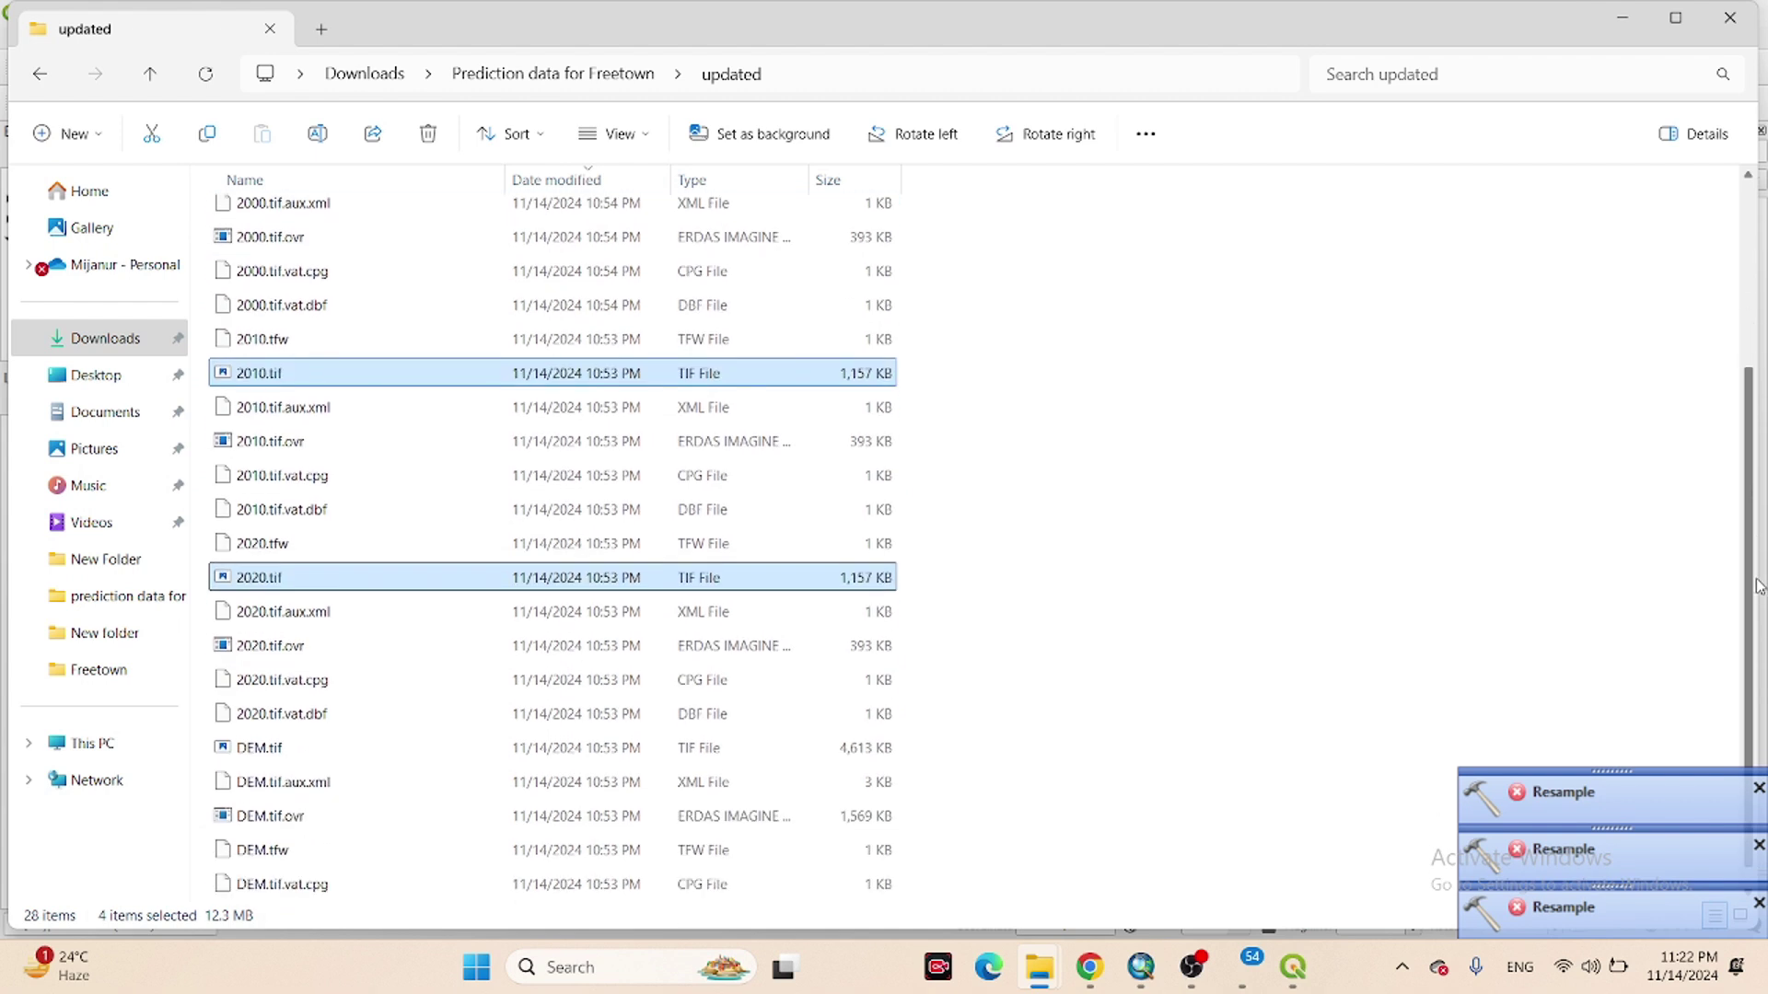
ctrl+click(306, 723)
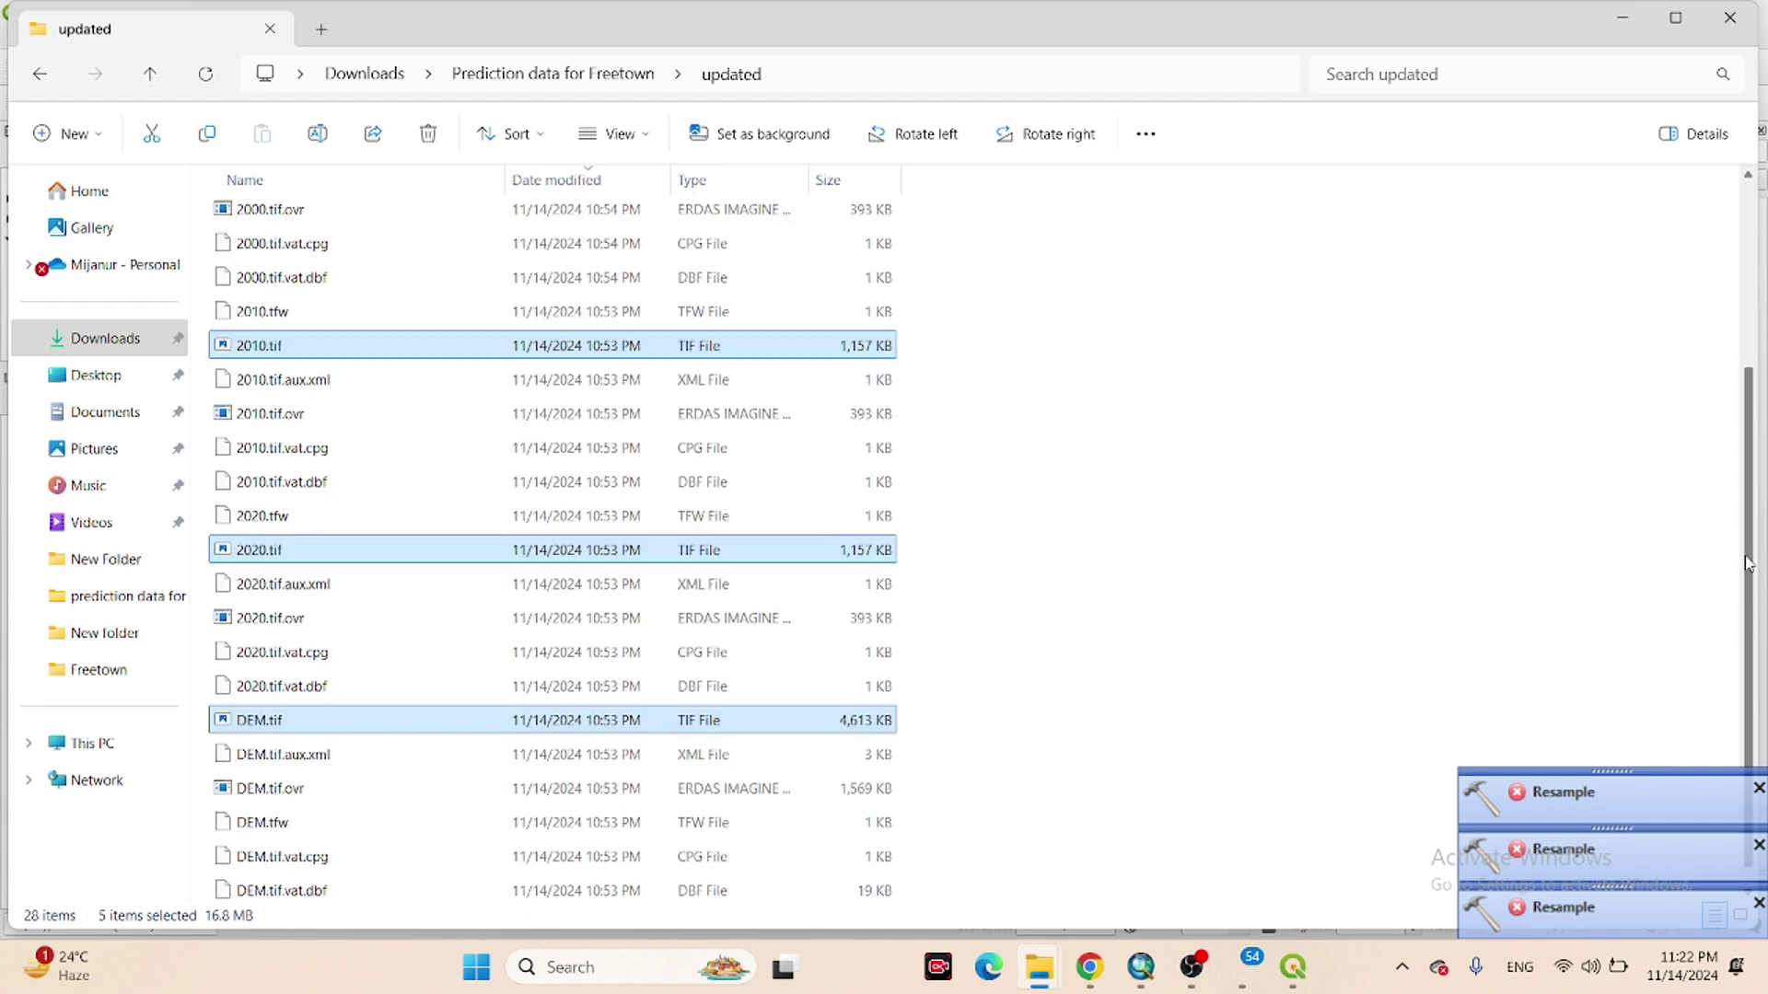
drag(1752, 633, 1729, 804)
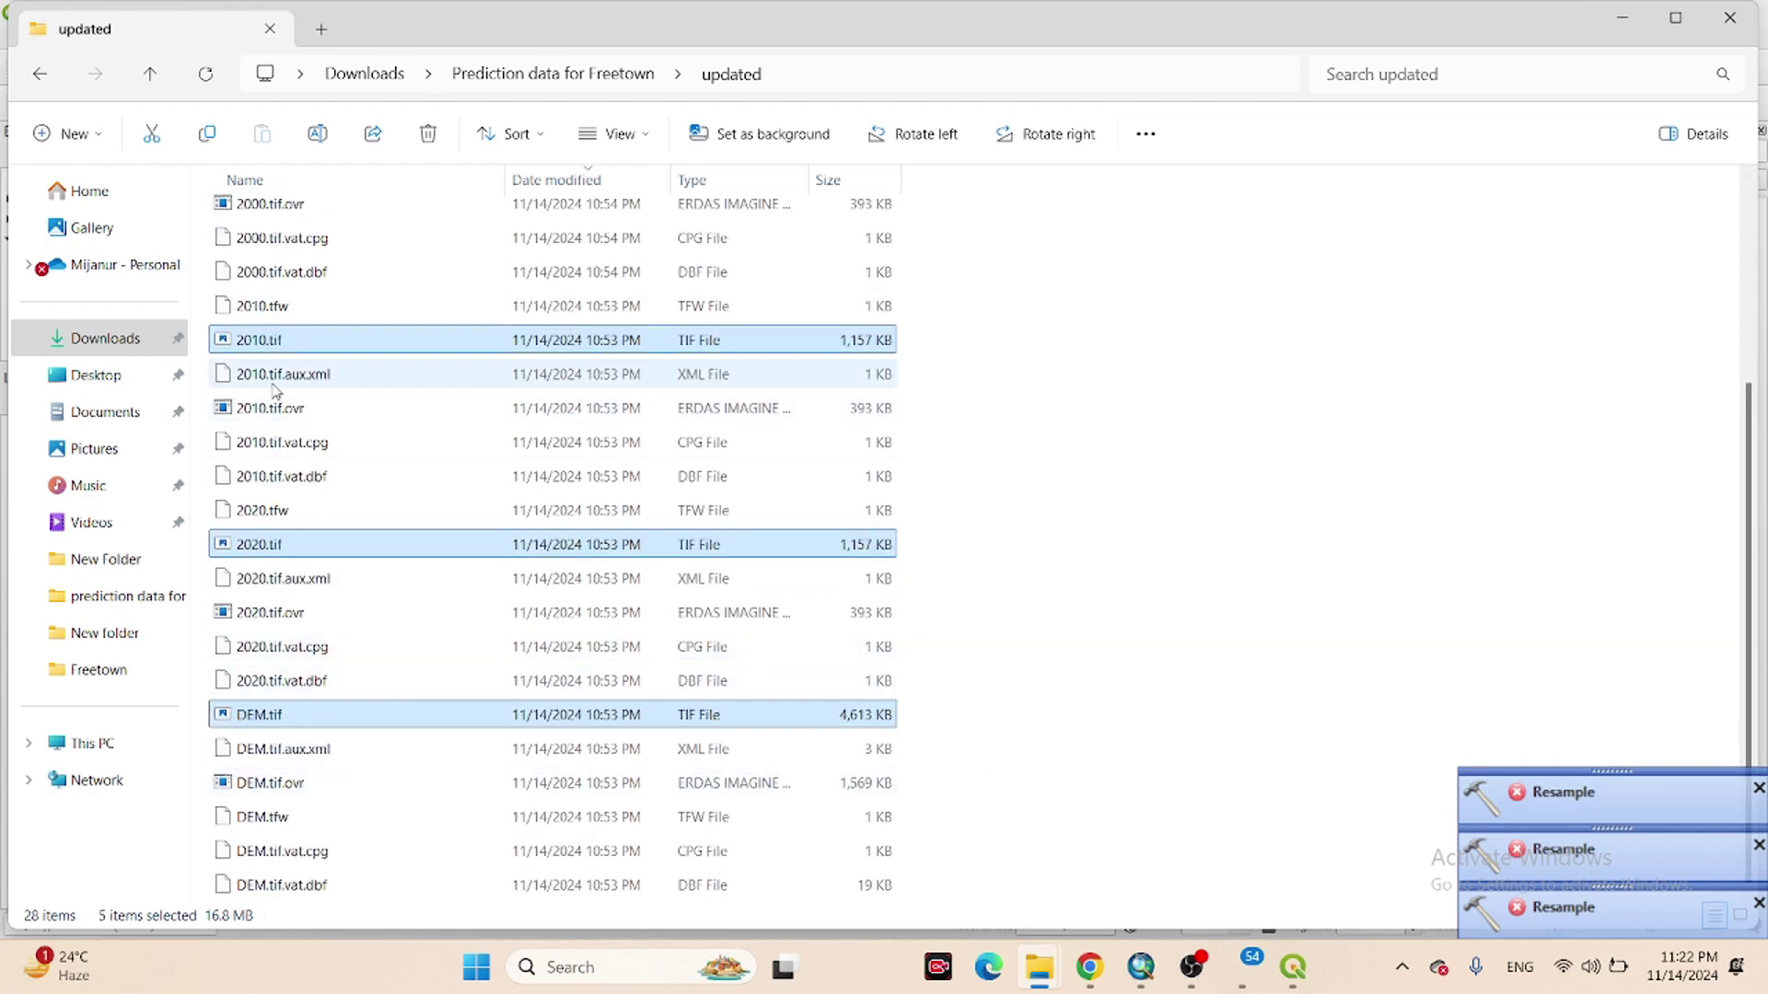
Switch to ArcMap and export the DRIVER raster as DRIVER.tif in TIFF format, without adding it to the map.
mouse_move(1132, 981)
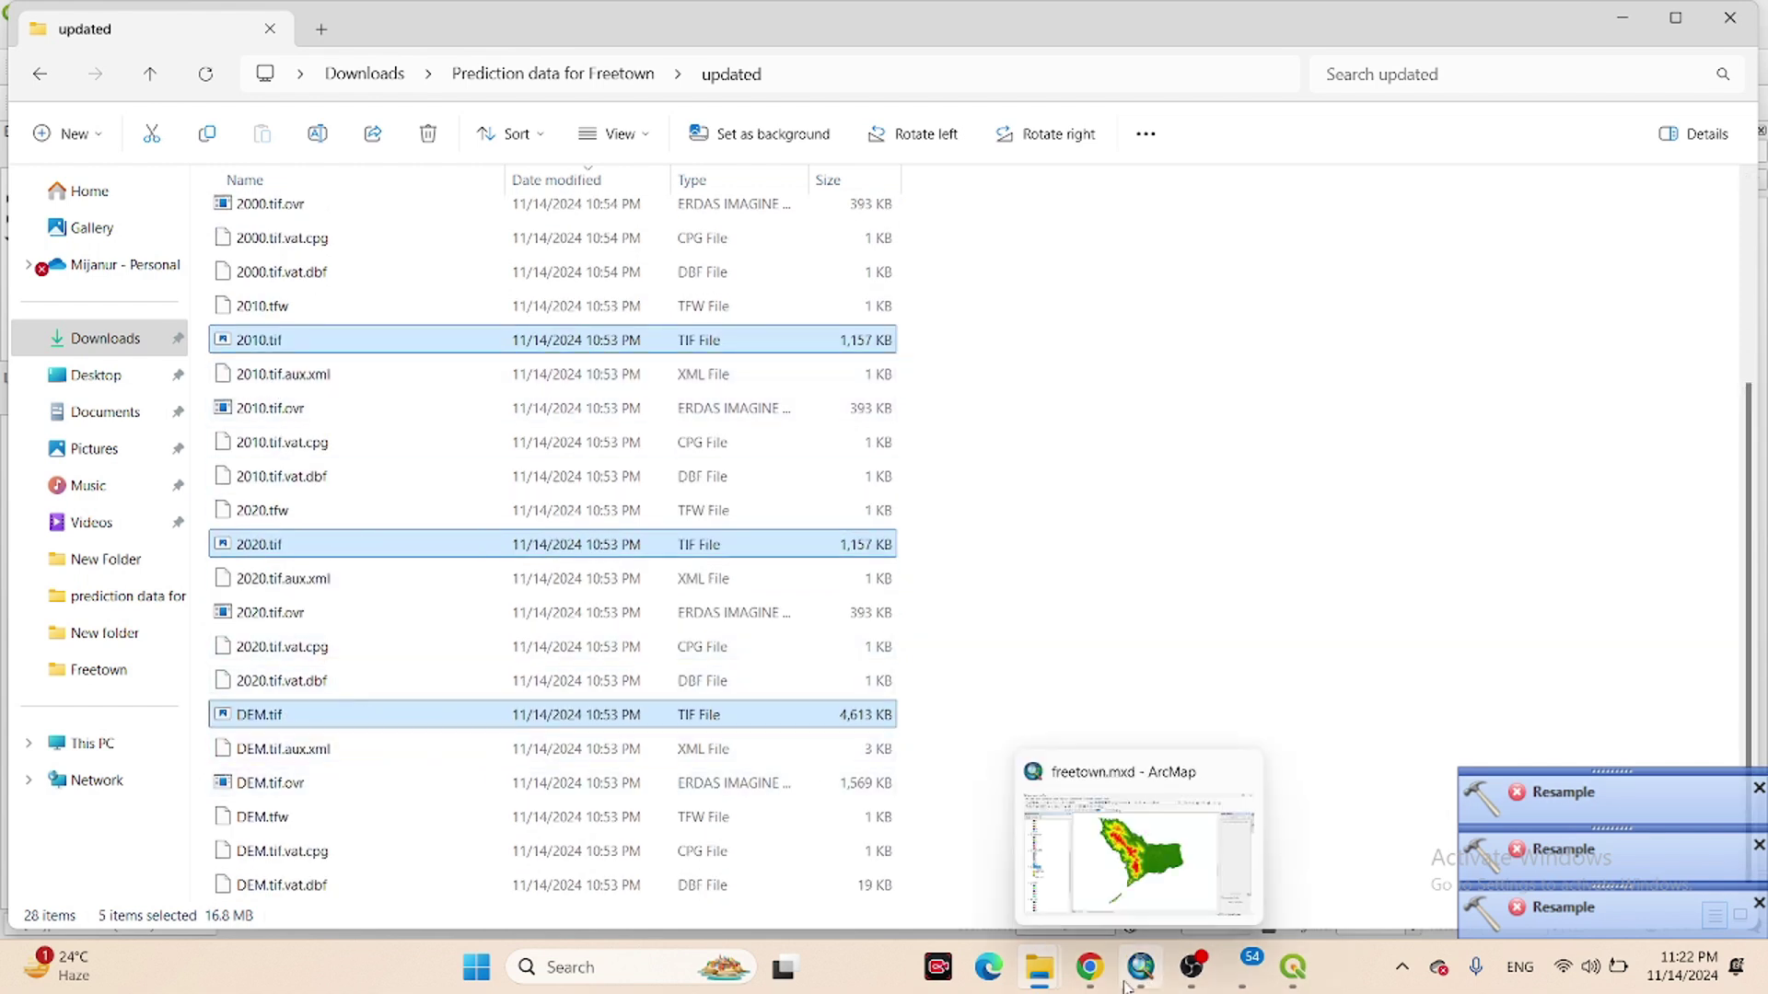
click(1125, 904)
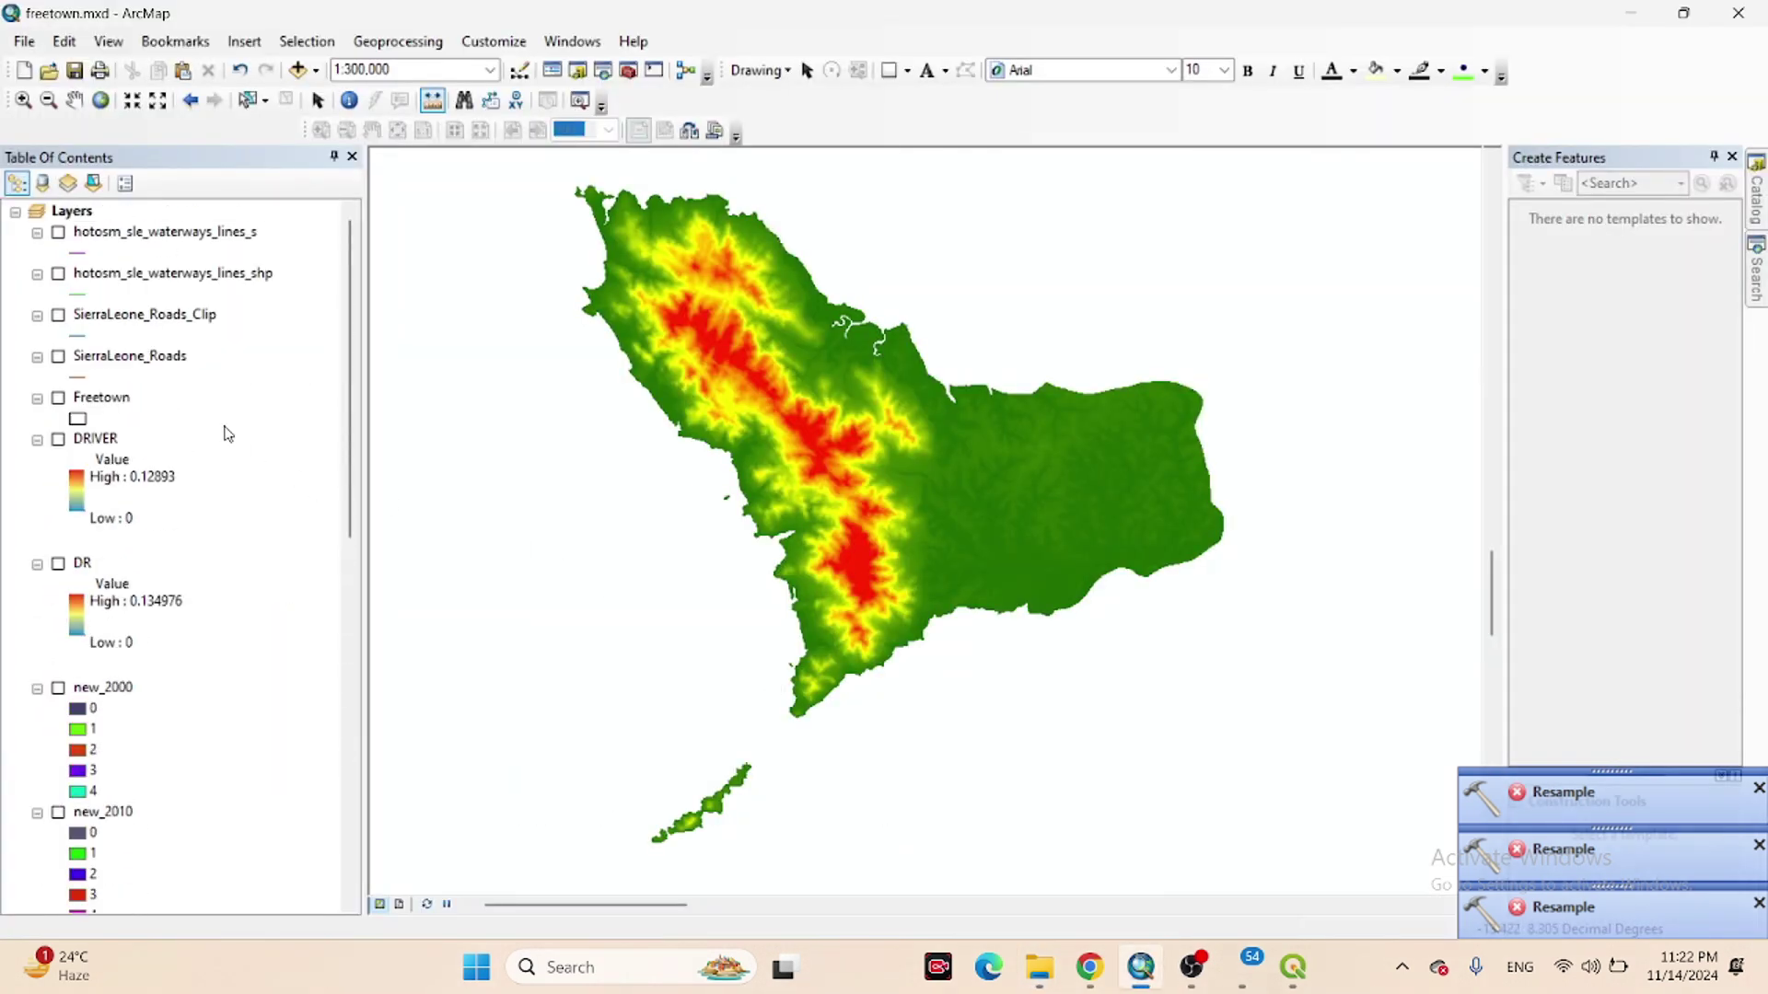
right_click(101, 444)
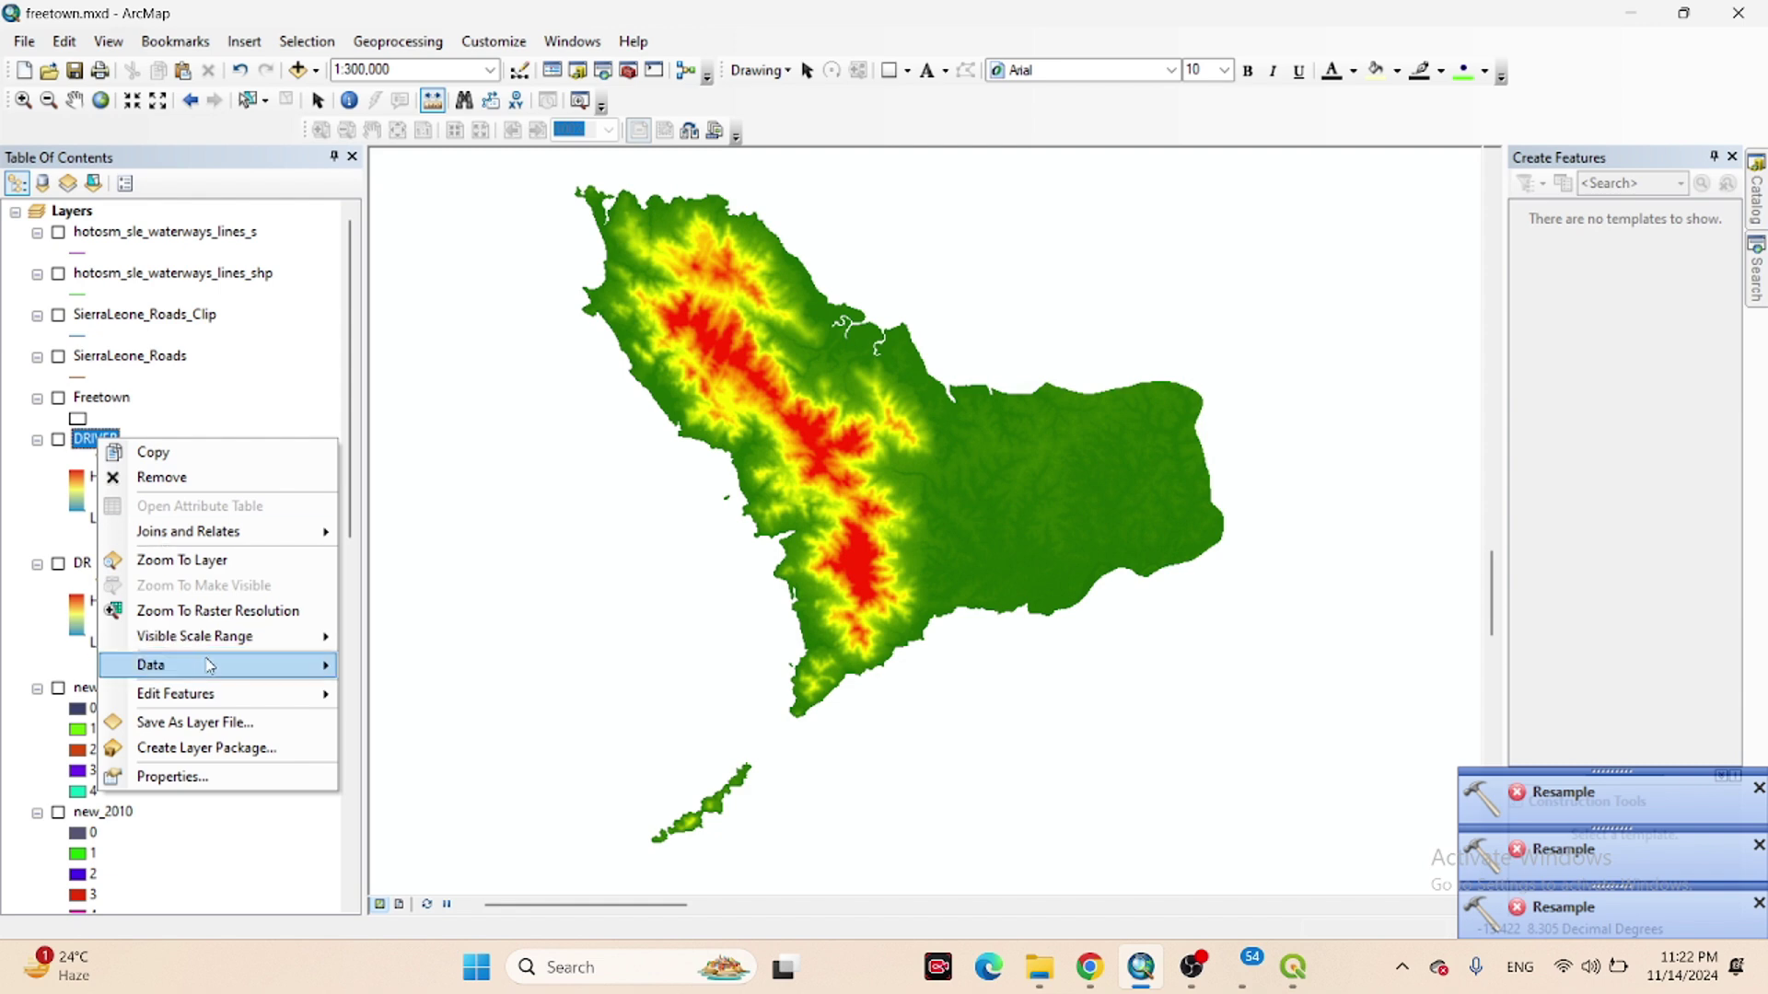
mouse_move(277, 664)
click(428, 692)
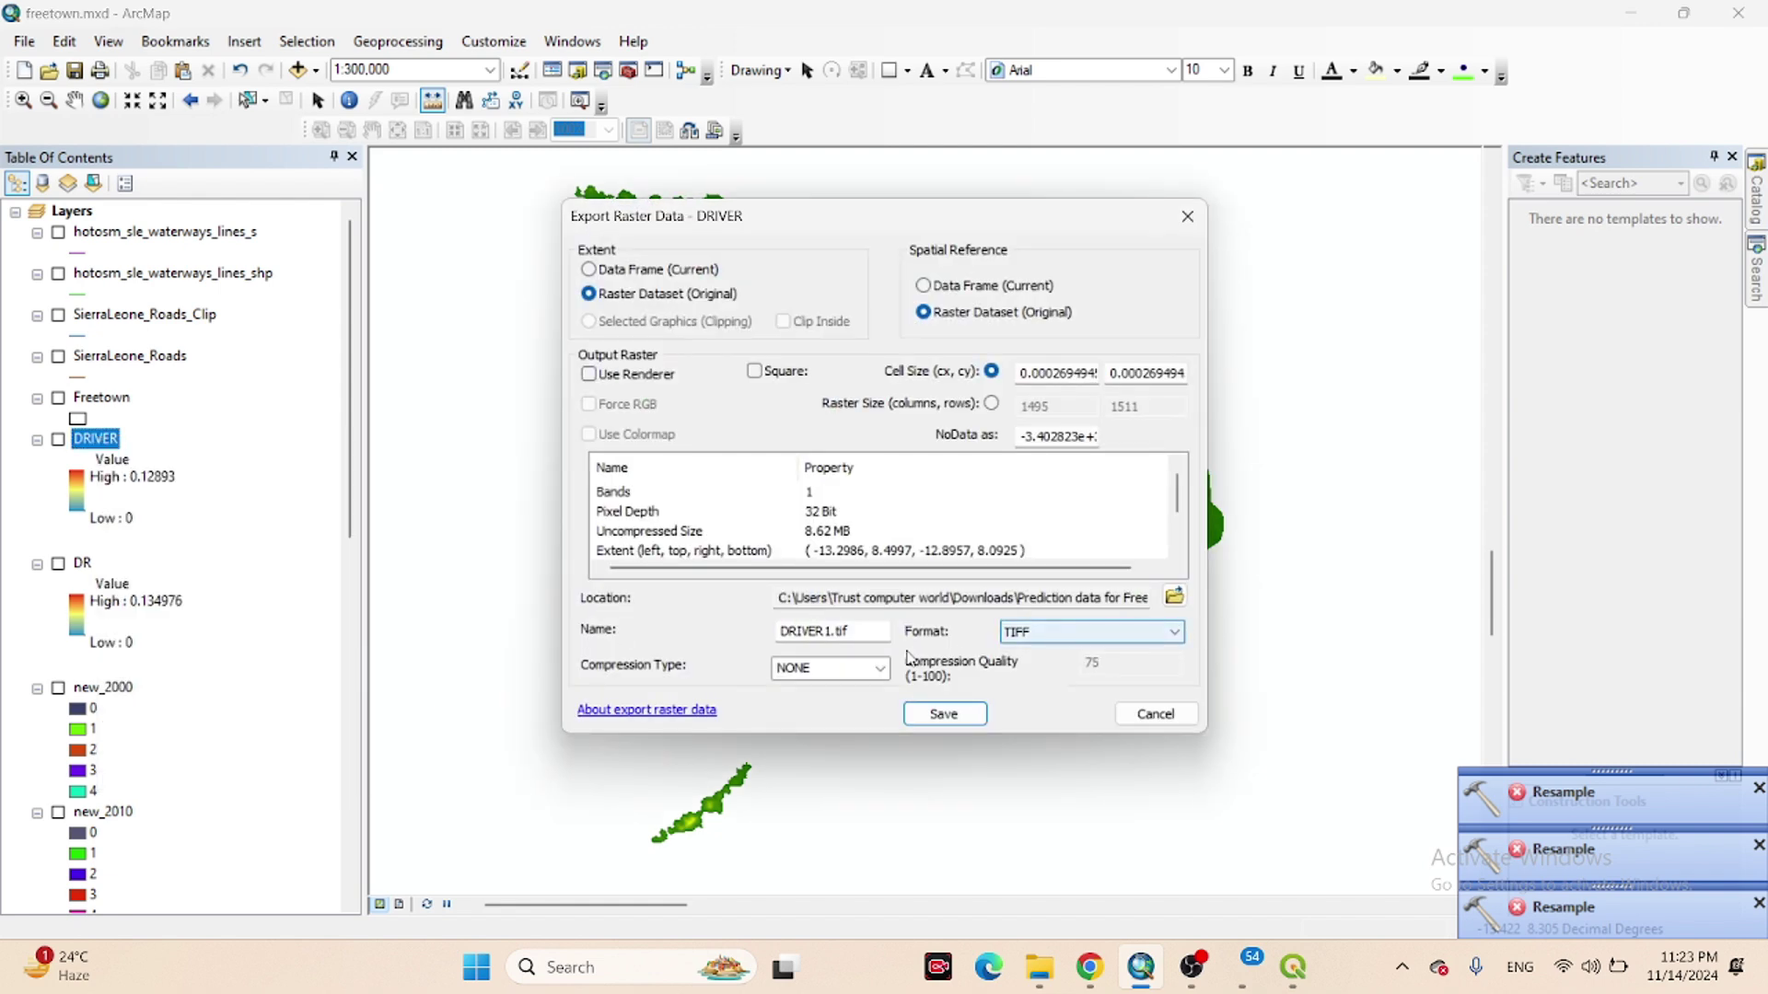
click(832, 633)
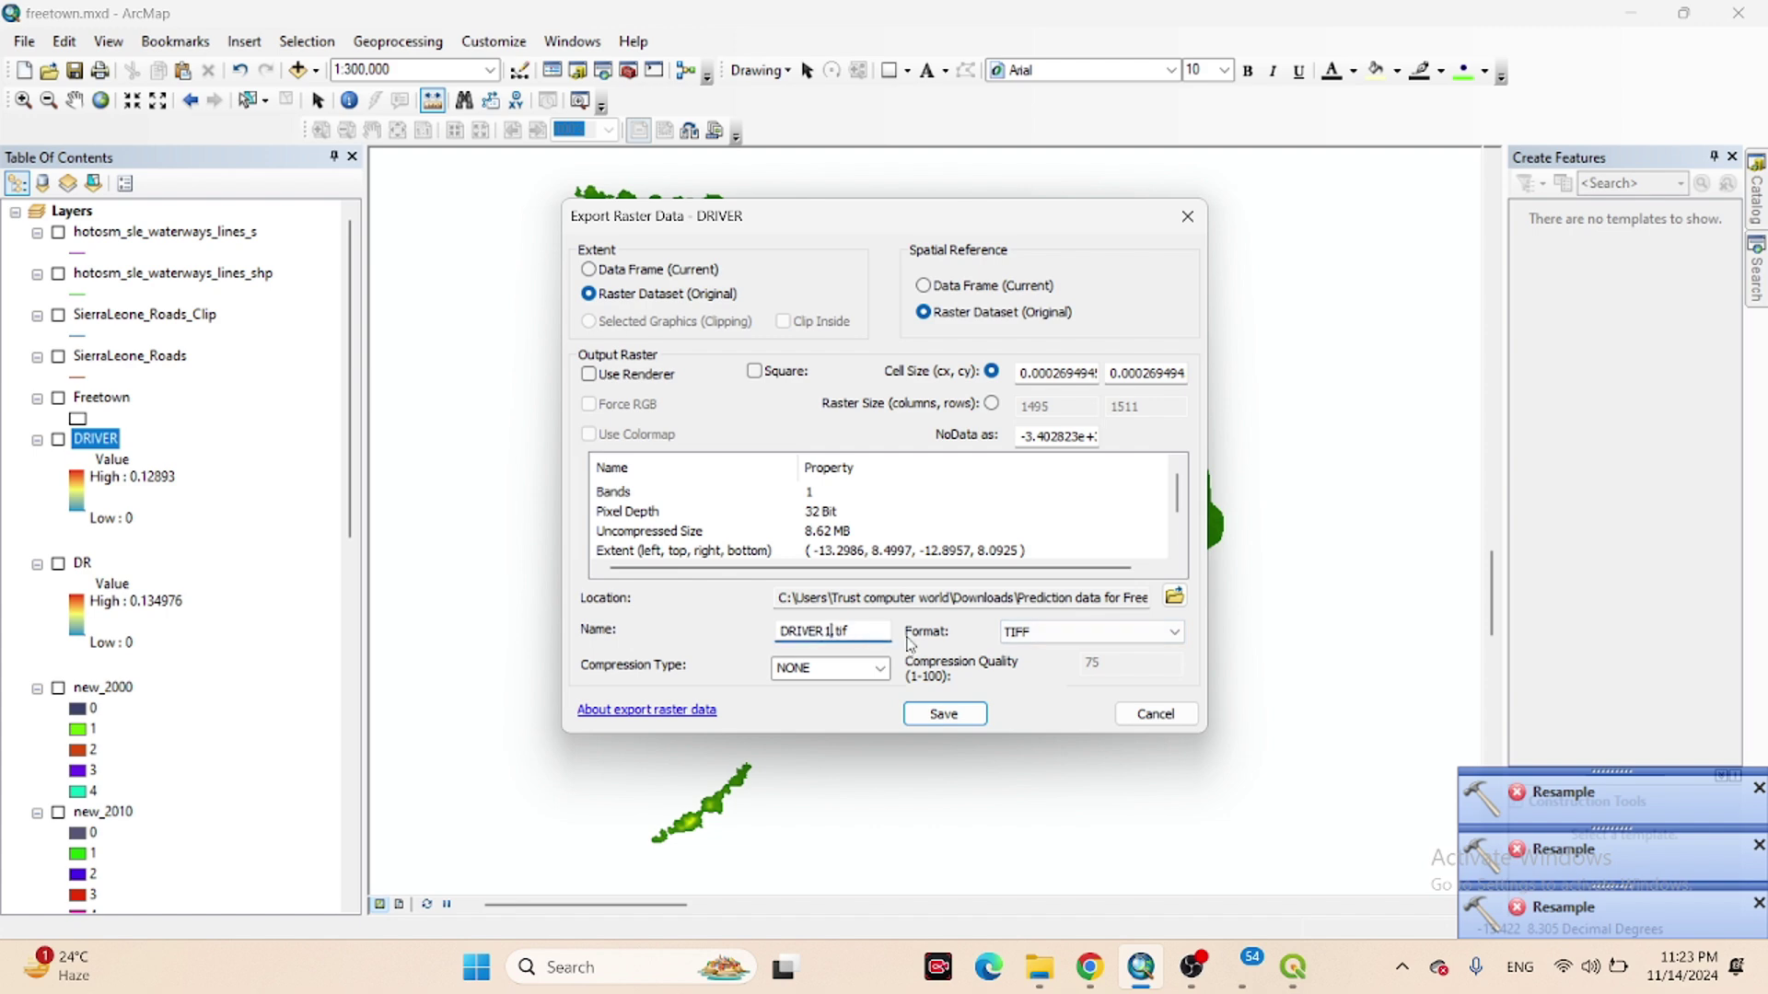
key(BackSpace)
key(BackSpace)
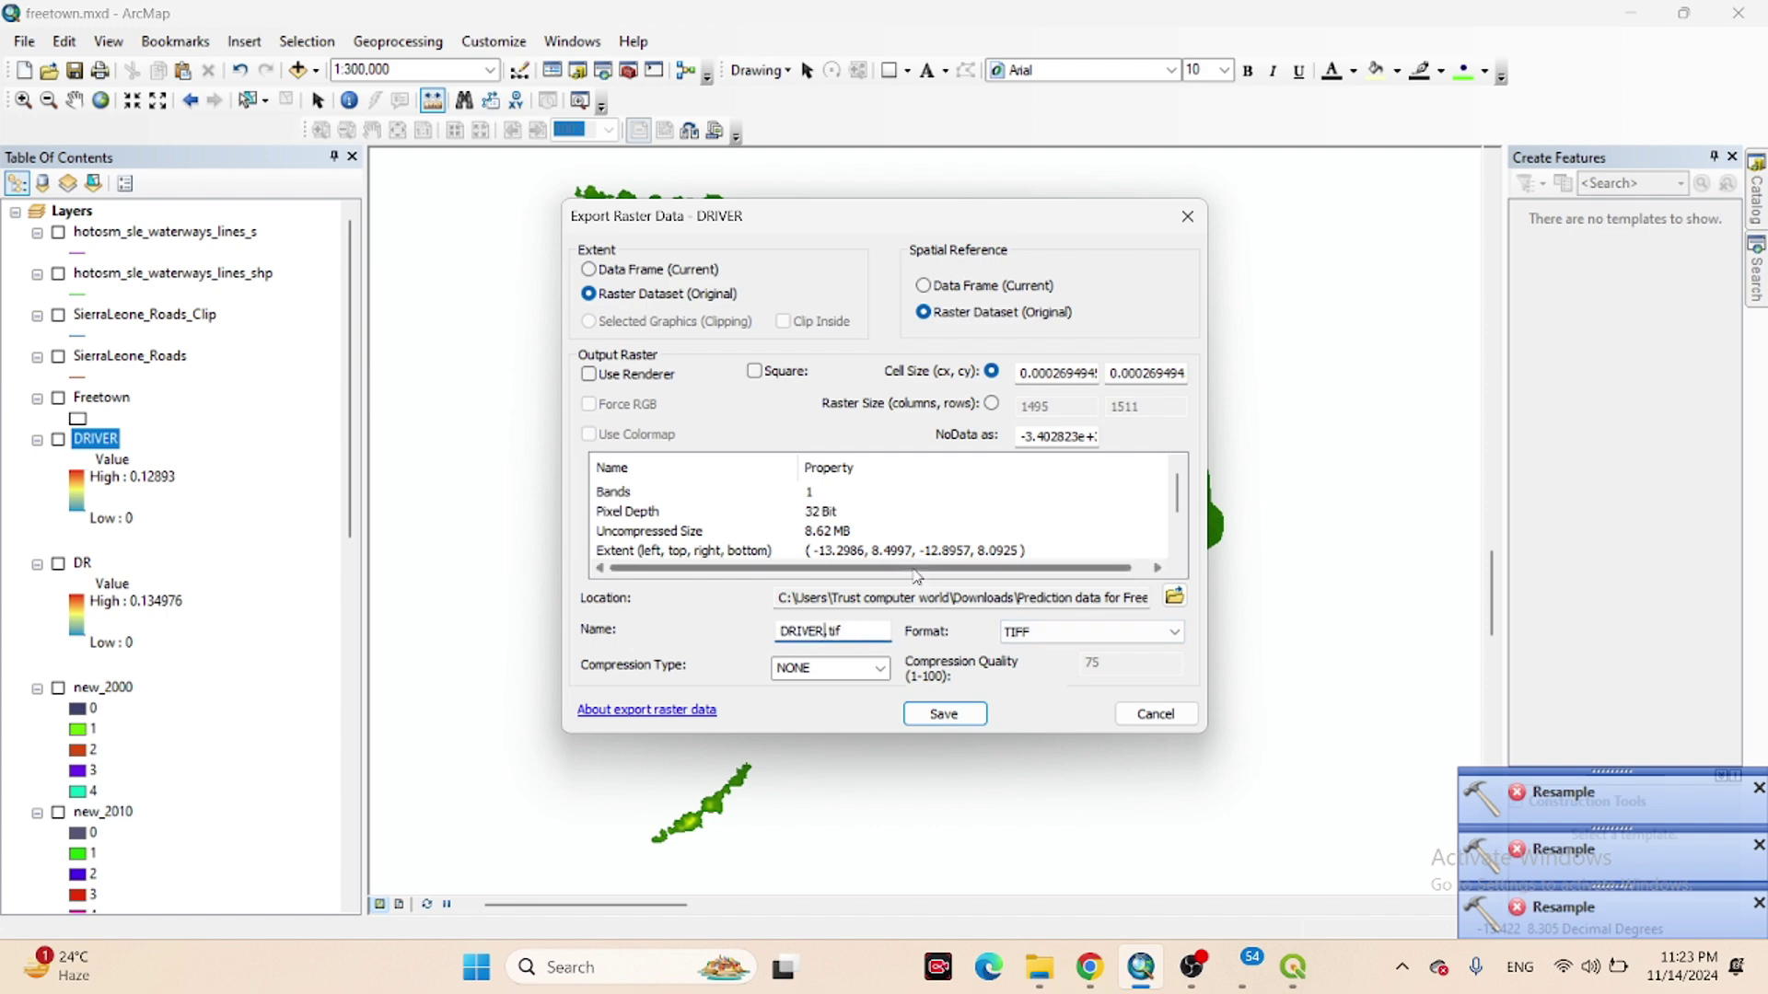
click(947, 715)
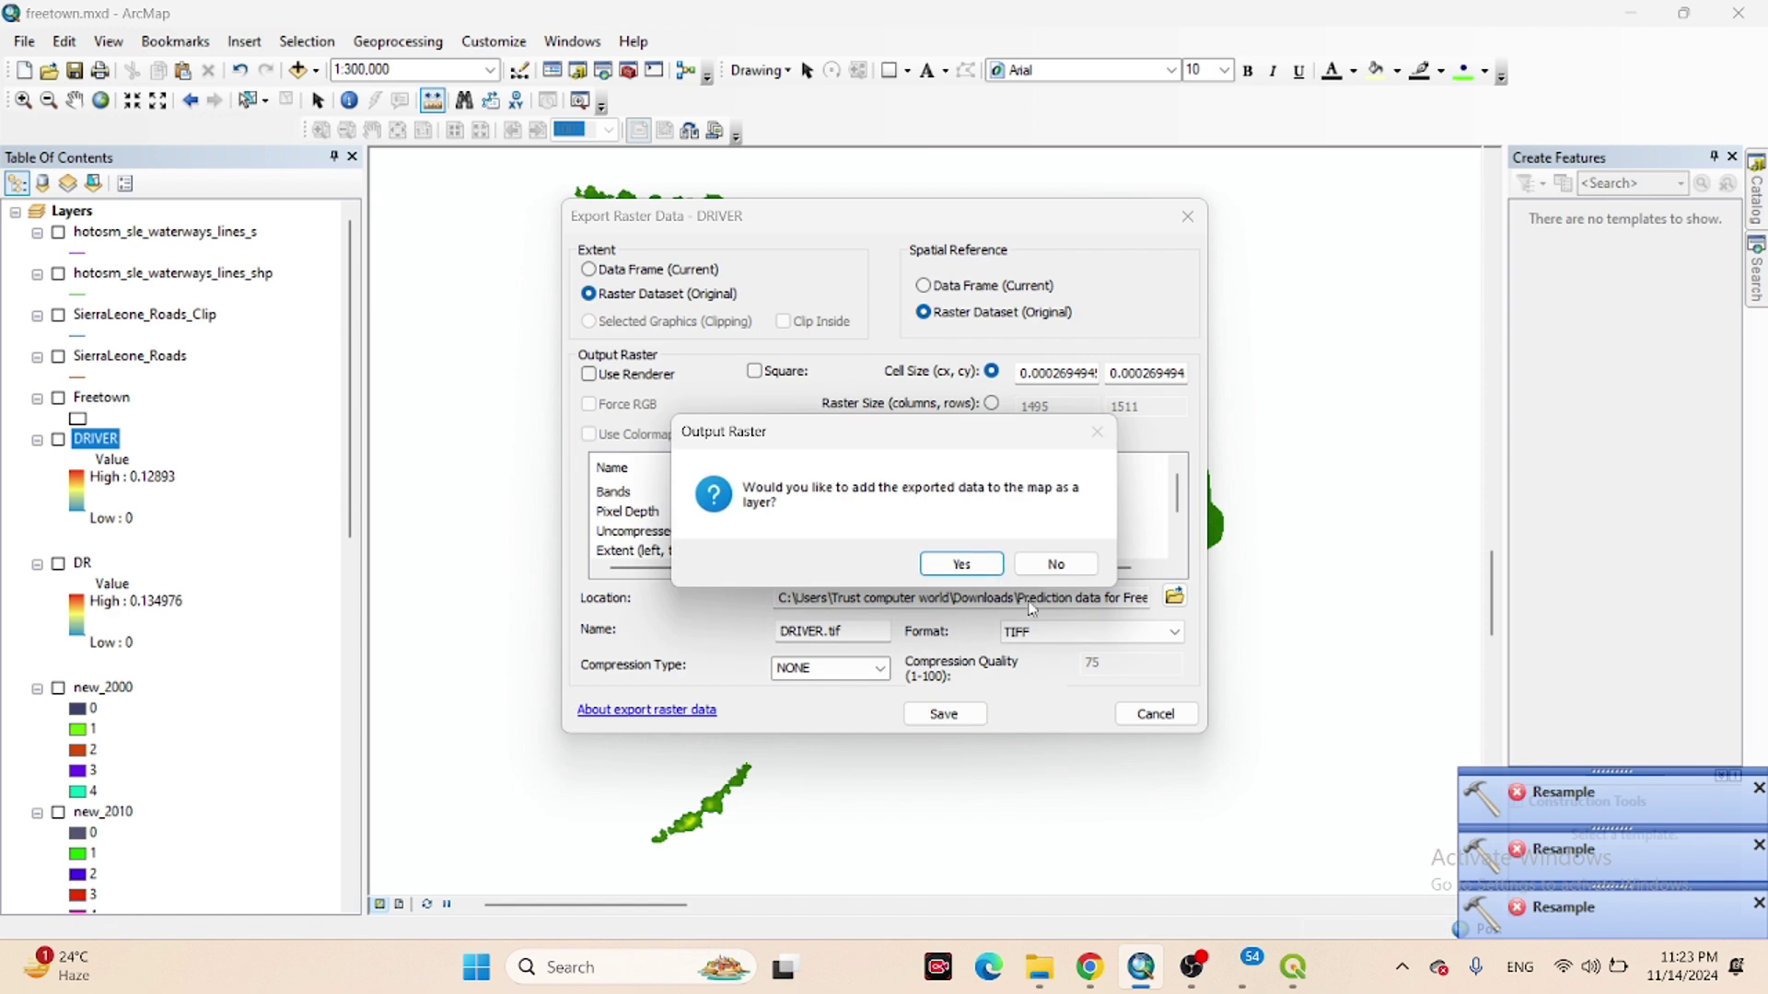
click(1056, 564)
Return to the updated folder in File Explorer and add DRIVER.tif to the selected rasters.
mouse_move(1125, 969)
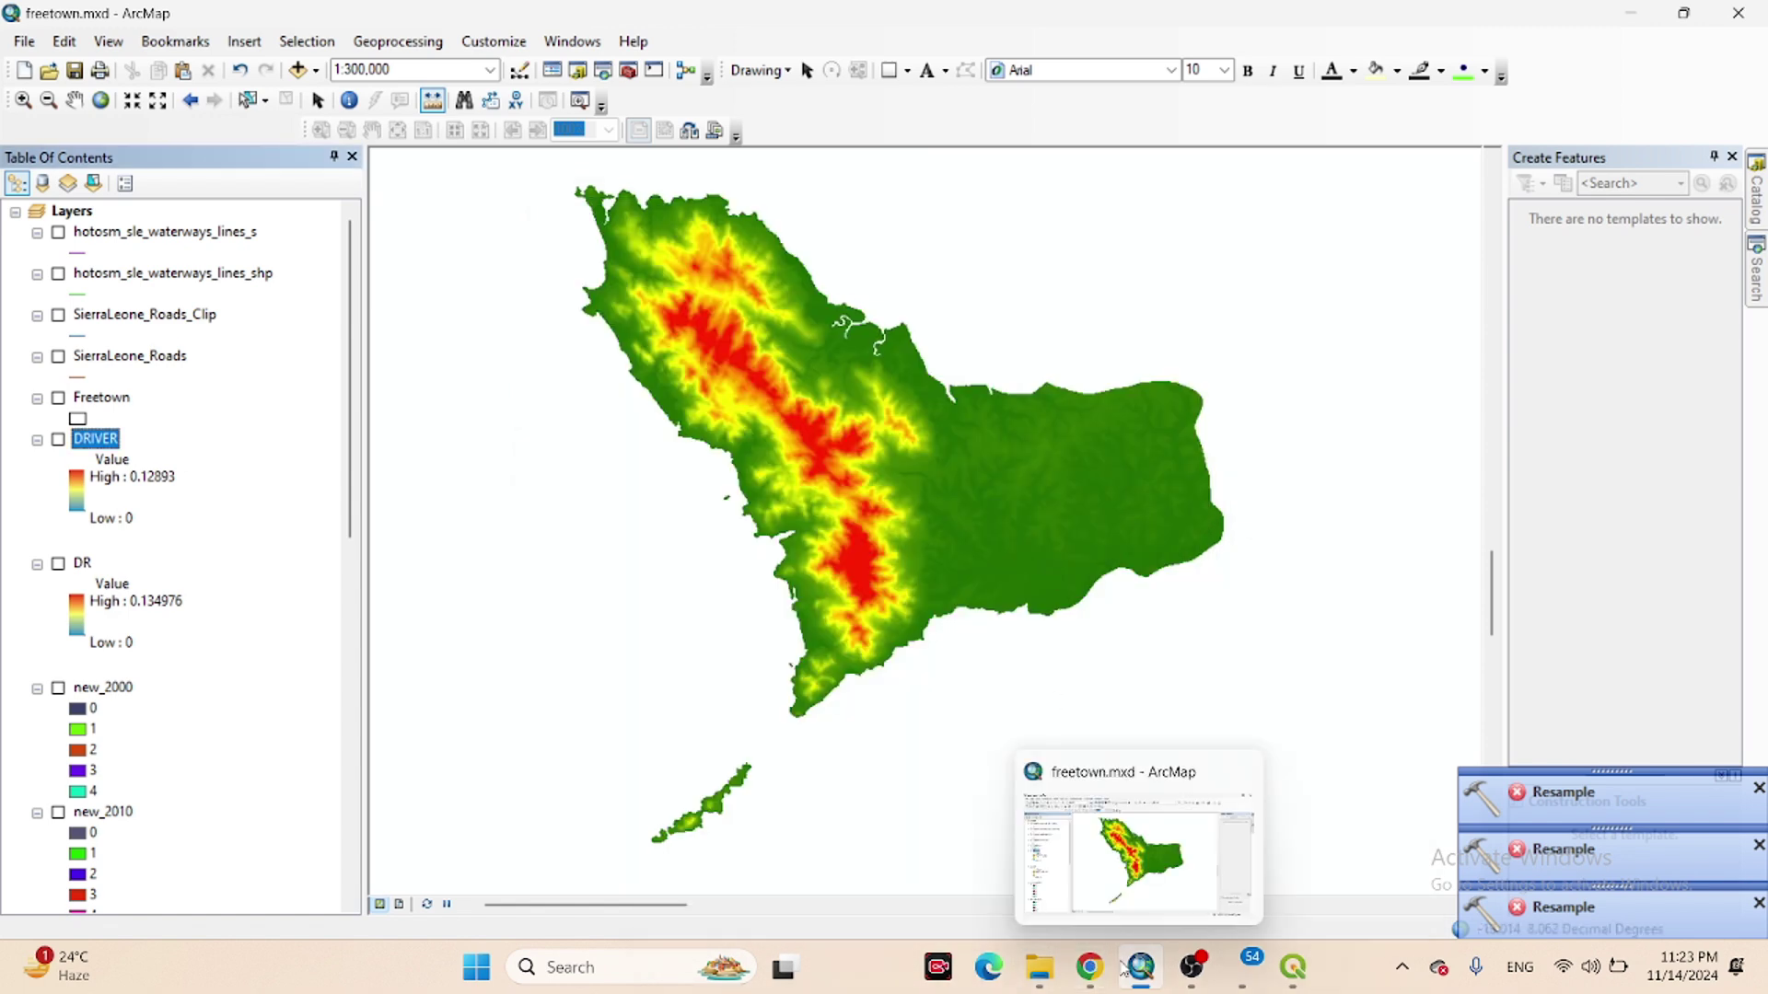
mouse_move(1052, 976)
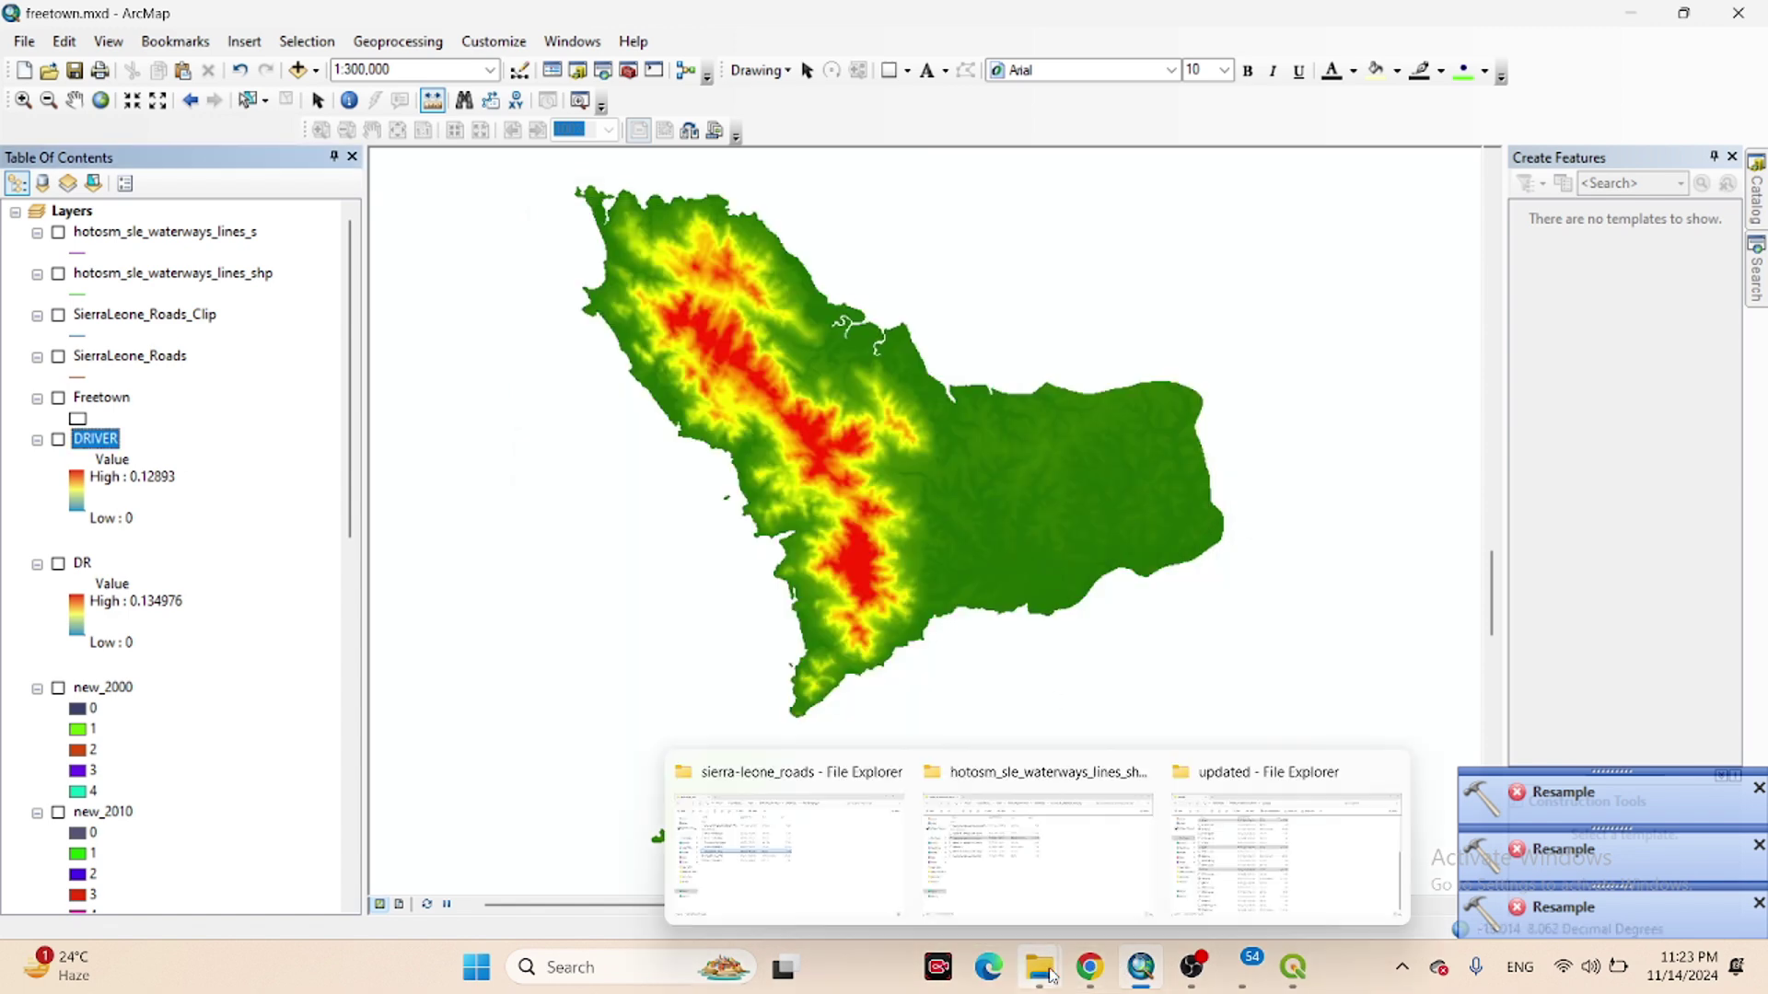
click(1289, 840)
scroll(418, 505, up, 4)
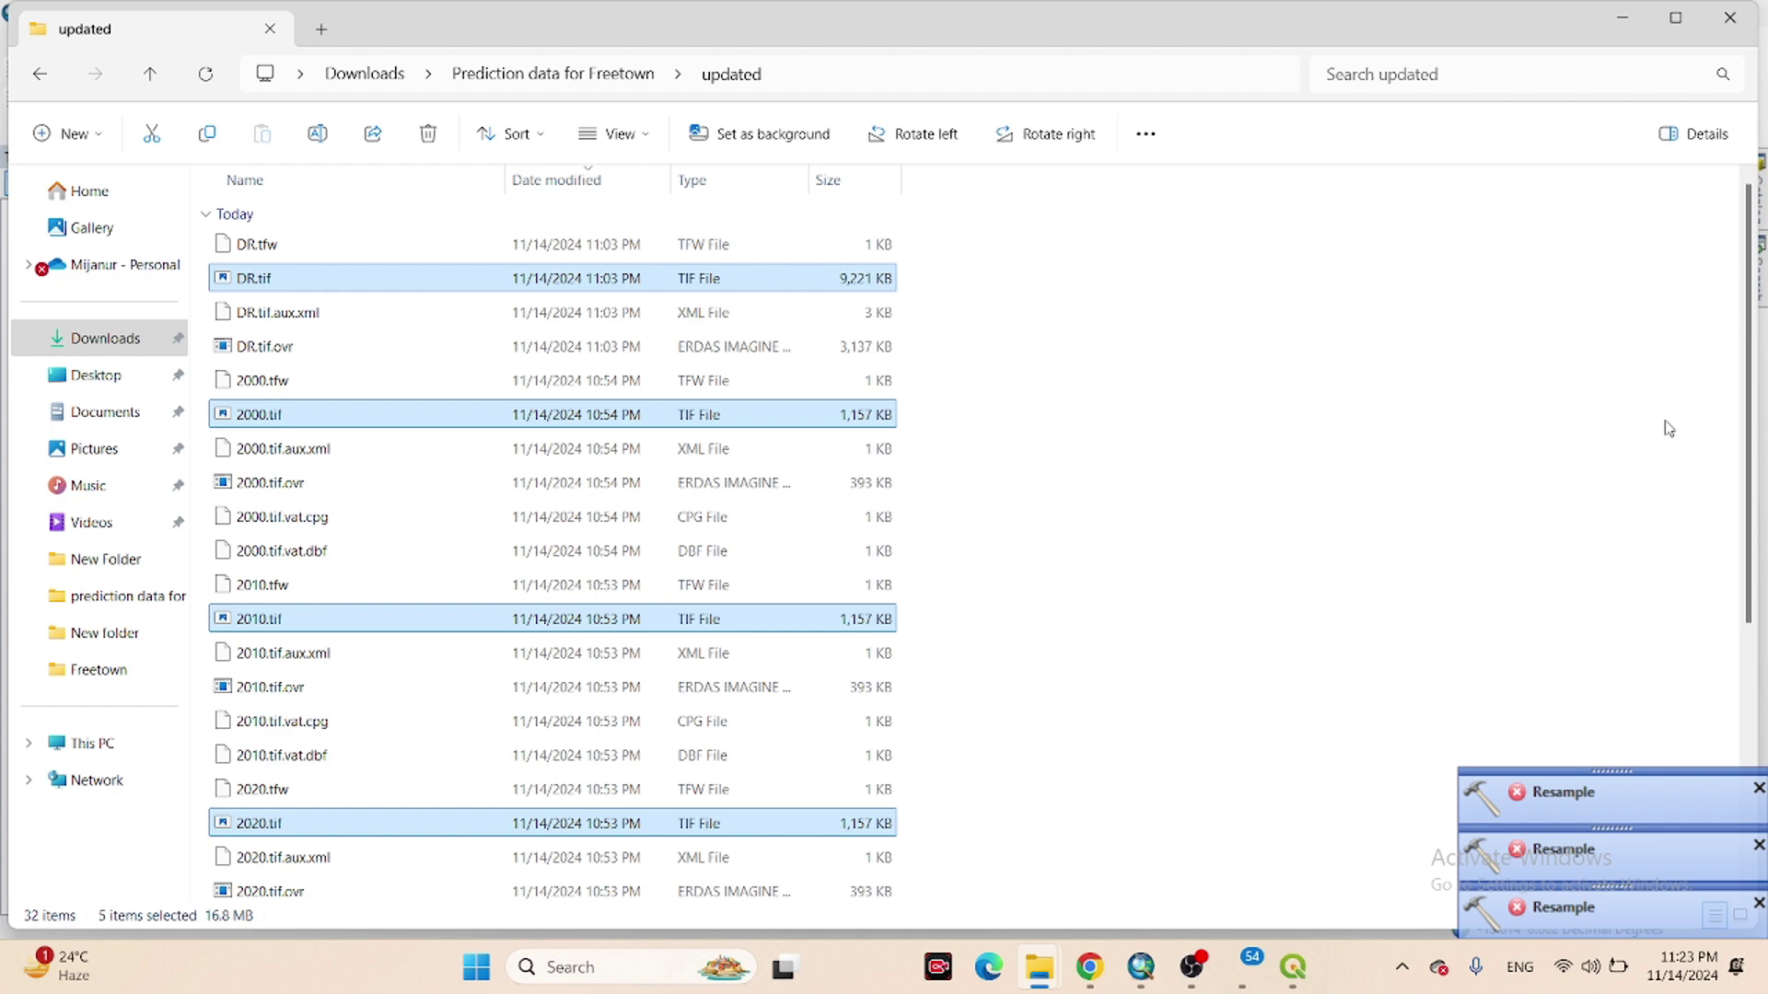
drag(1755, 410, 1753, 668)
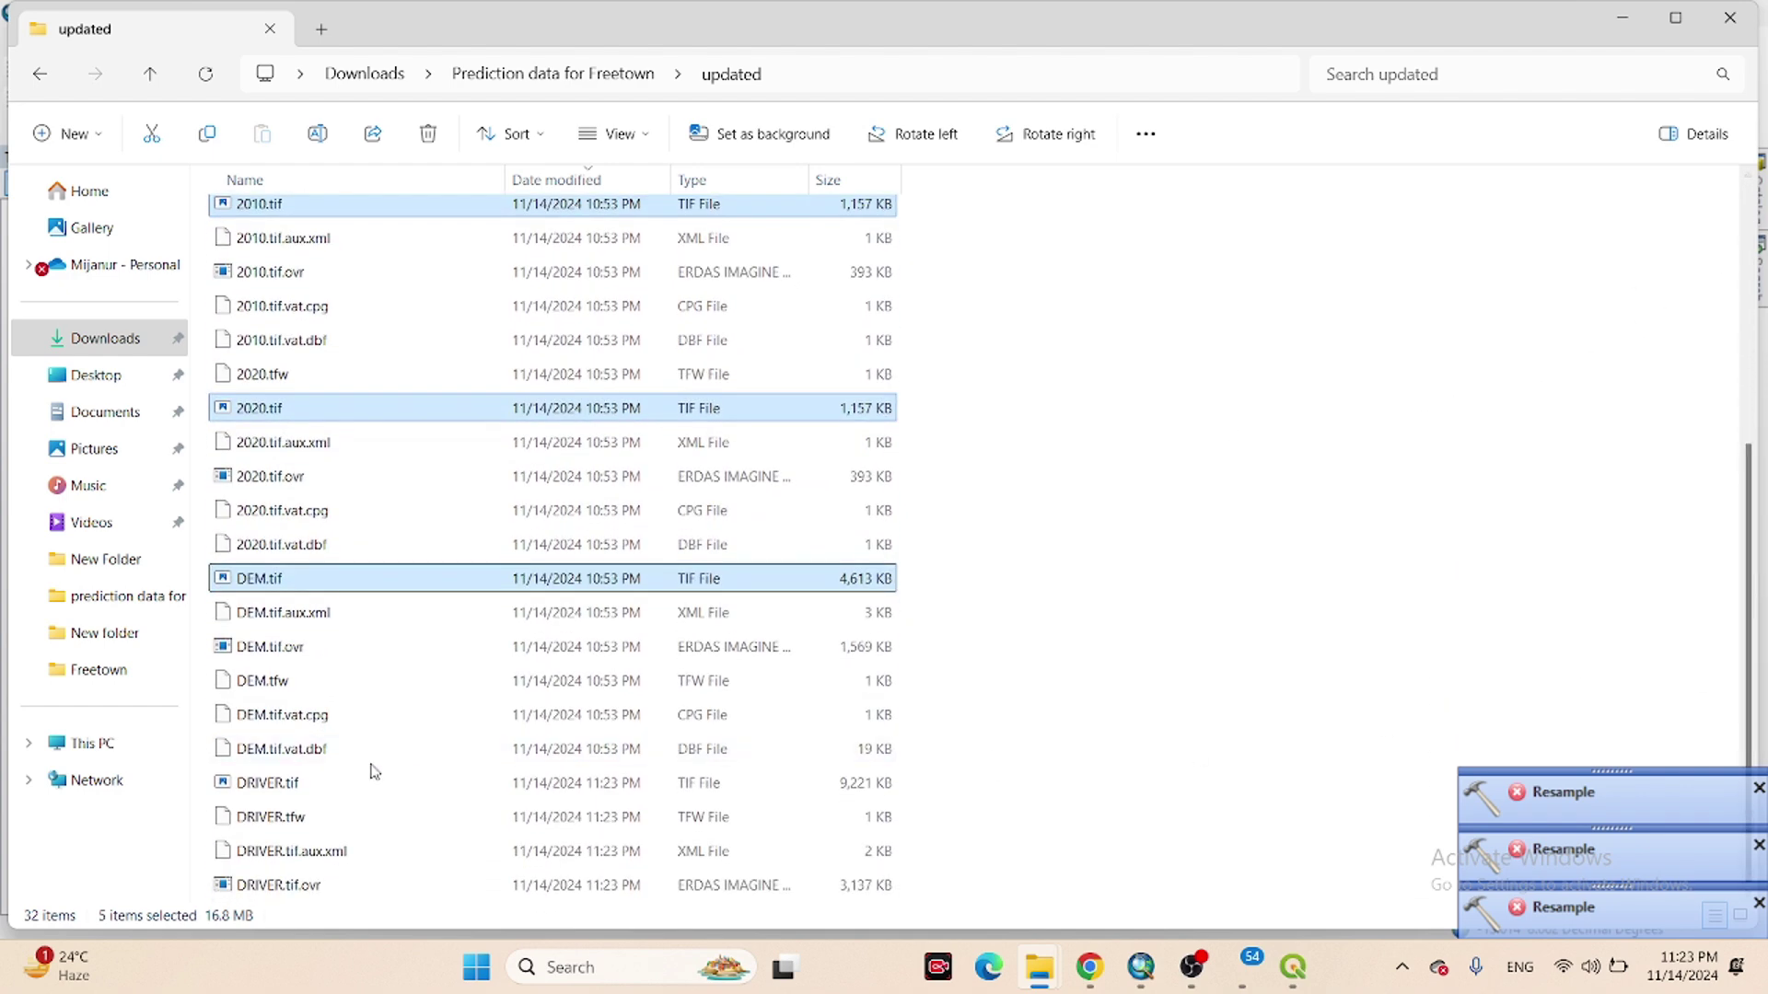
ctrl+click(276, 782)
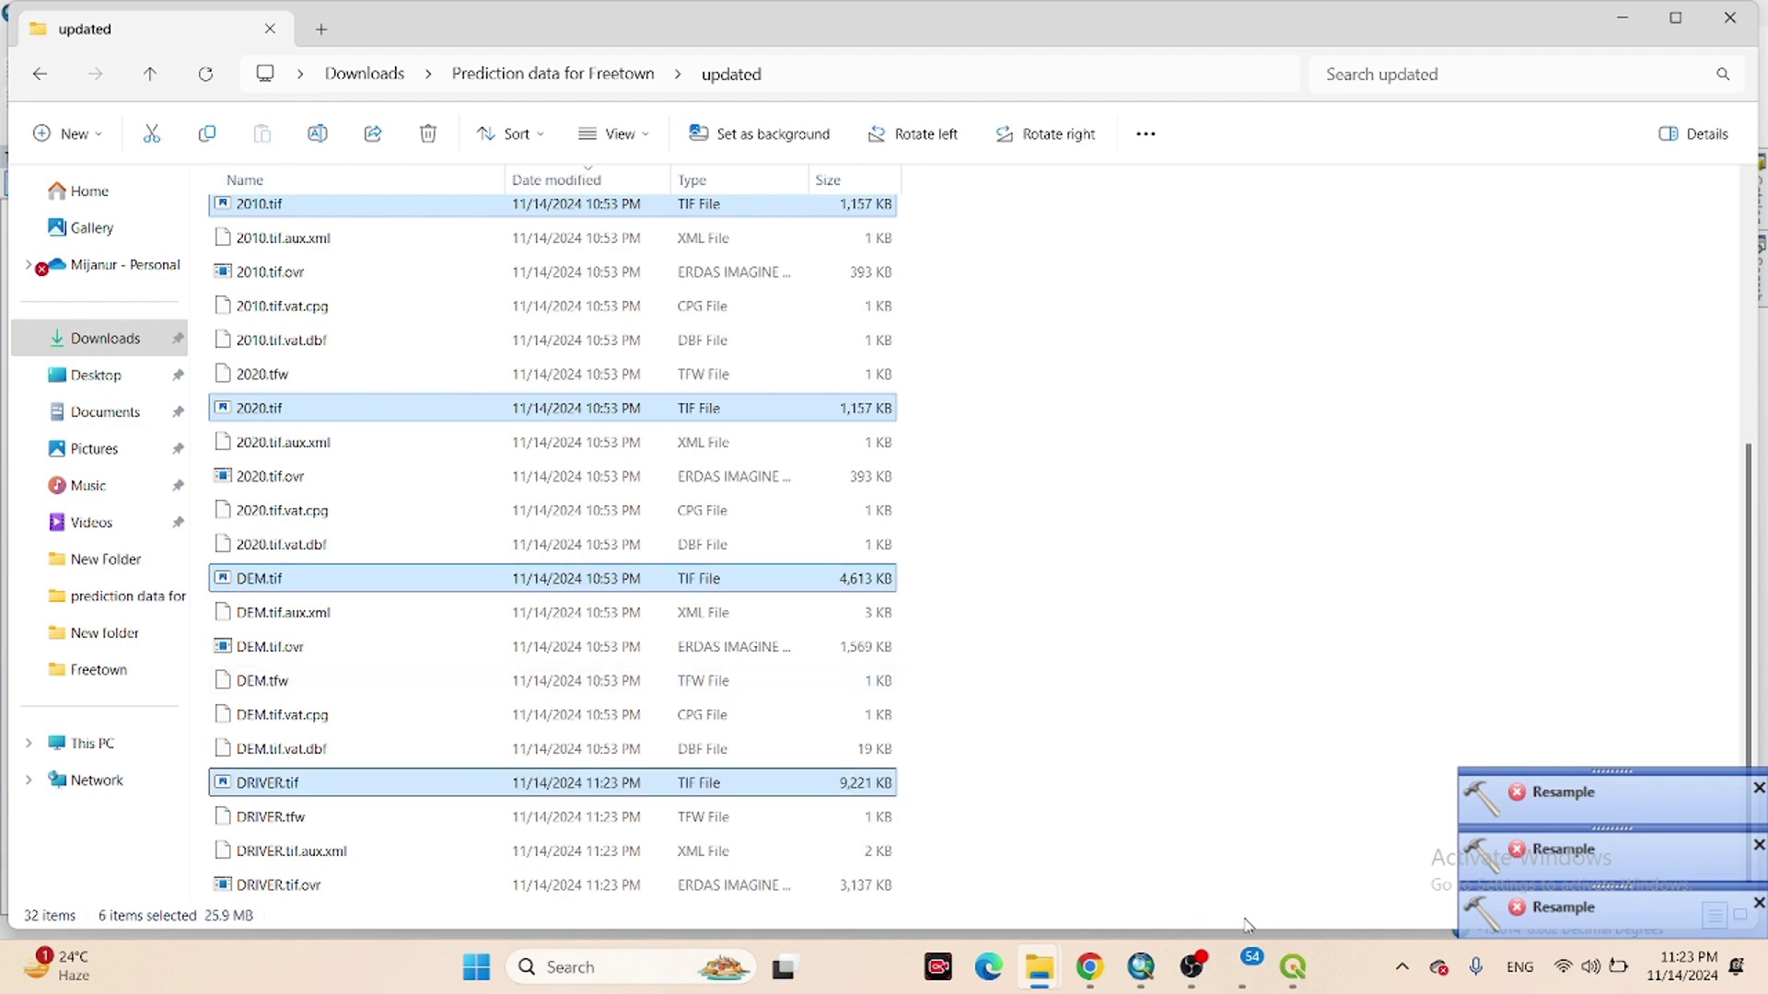
Bring QGIS up beside the folder, load the selected rasters into the empty project, and maximize the QGIS window again.
click(1293, 967)
drag(1066, 9, 1223, 121)
drag(276, 419, 1002, 532)
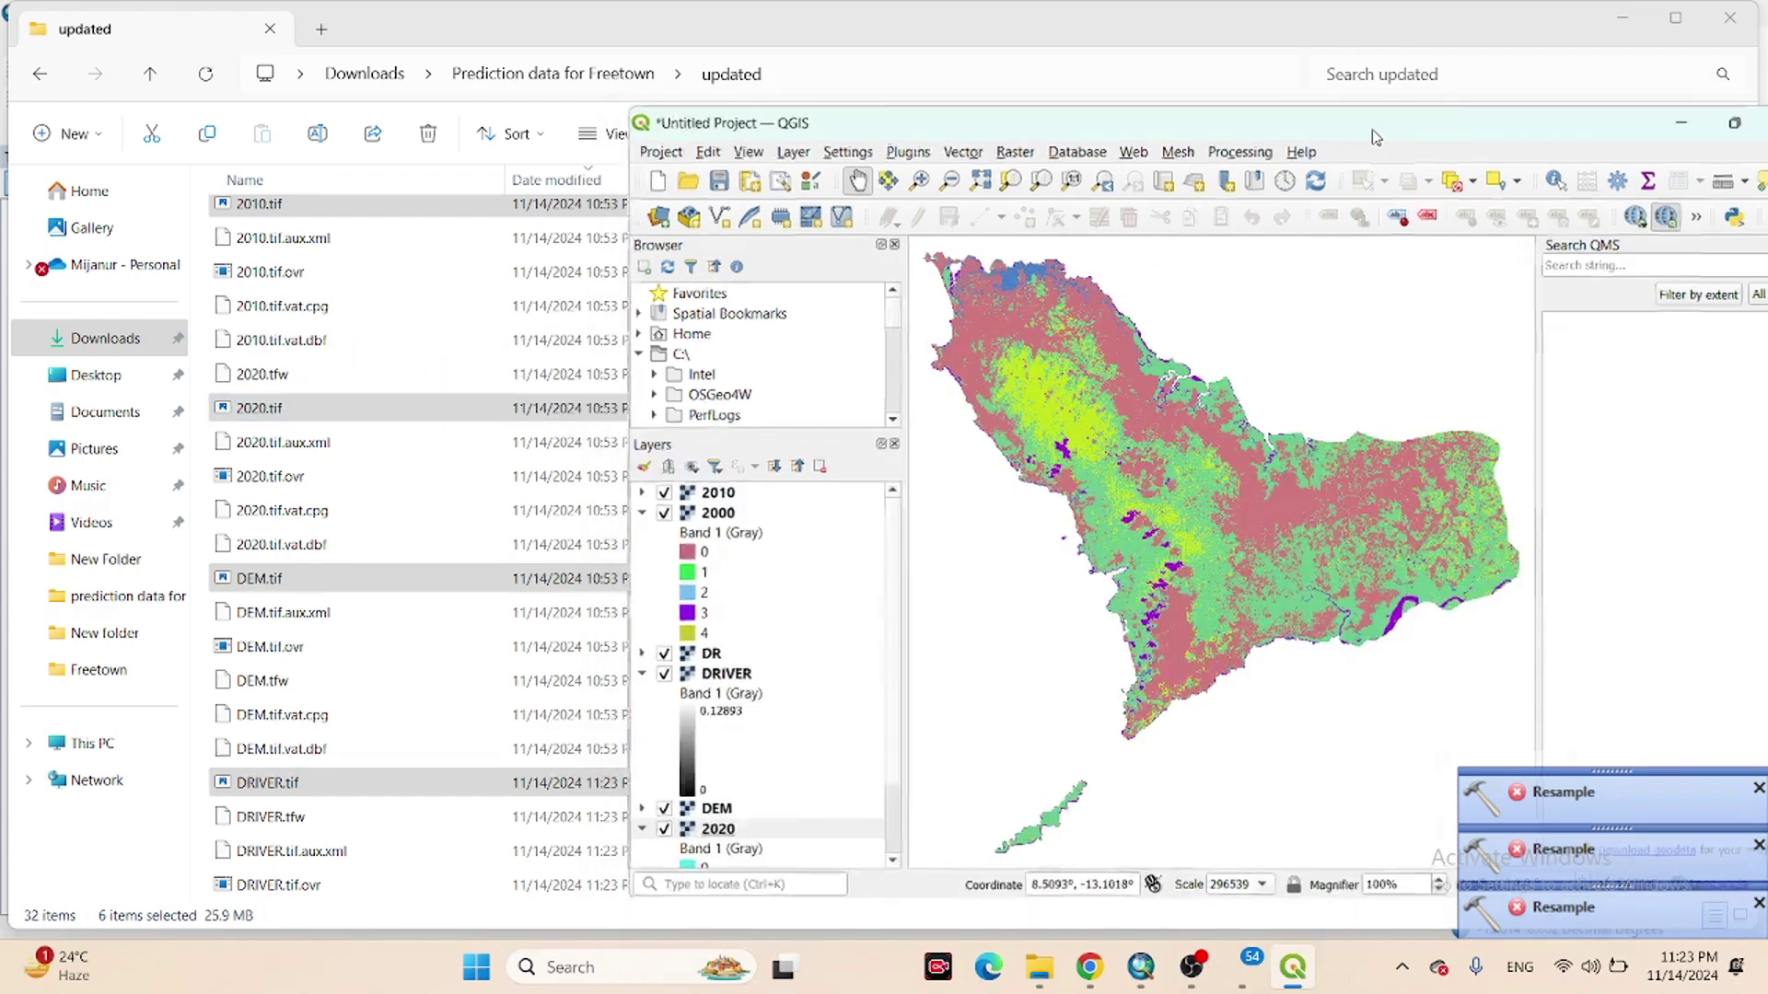
double_click(1375, 125)
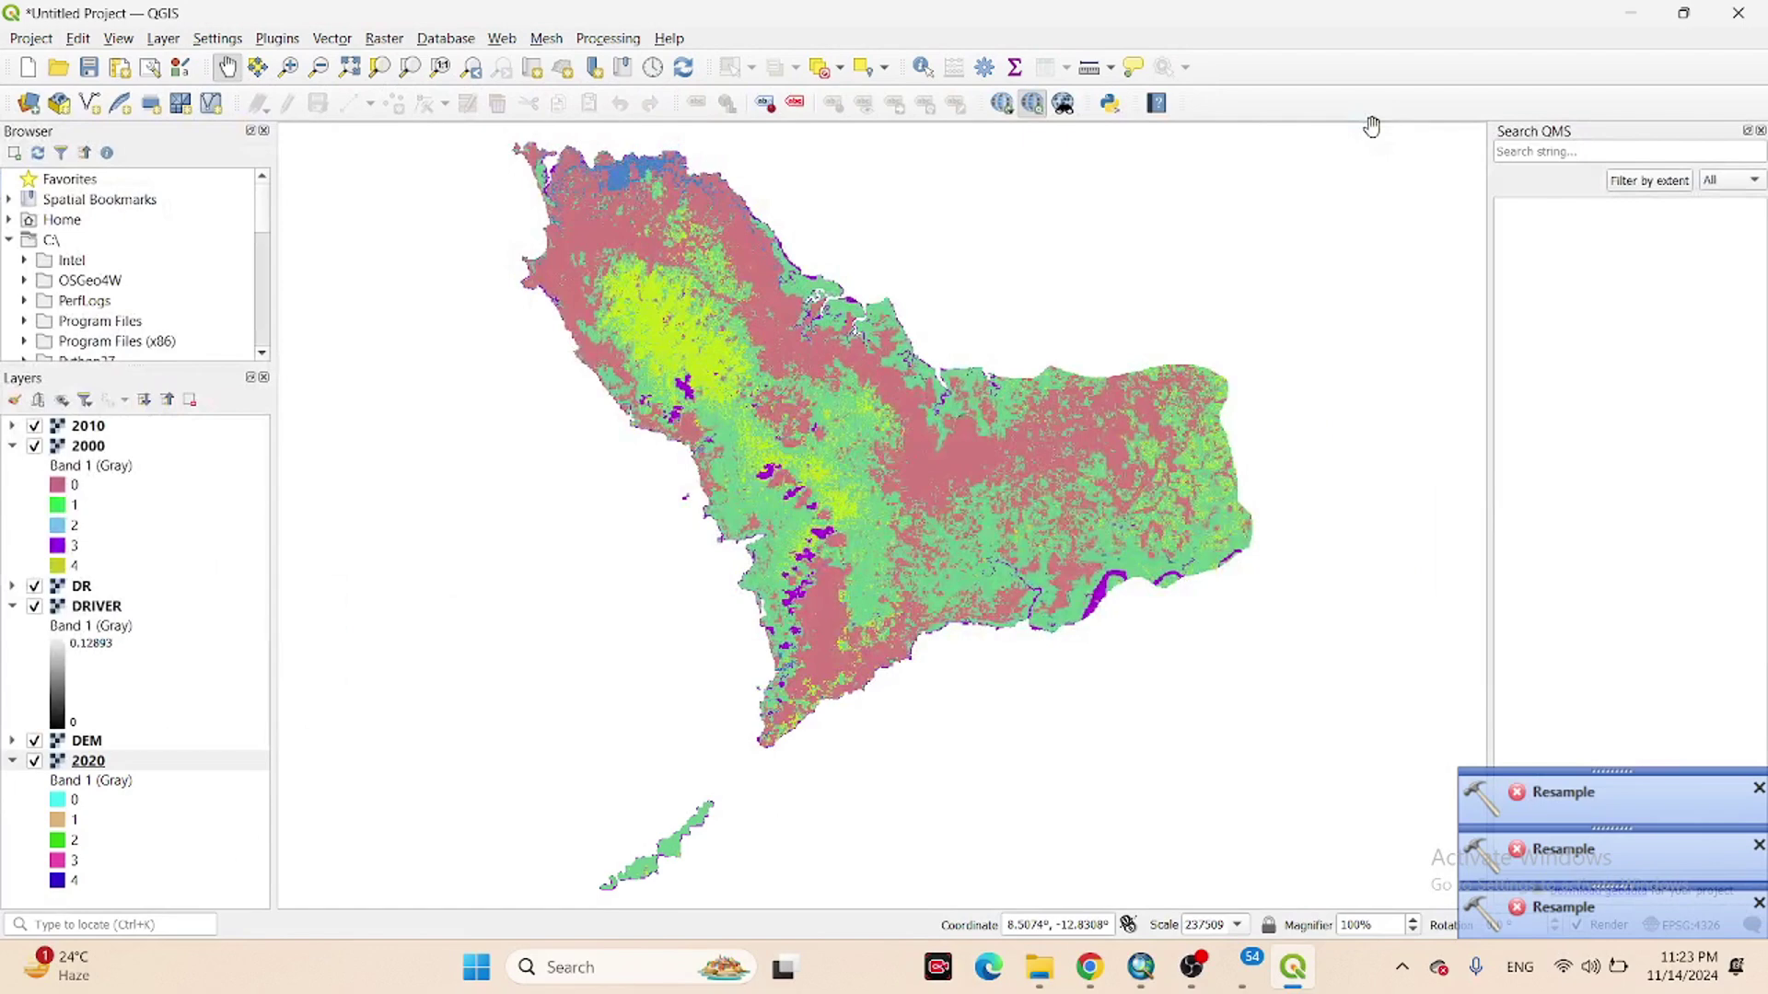
Expand the legends of the 2010, DR and DEM layers to examine their values, then collapse the DEM legend.
click(13, 425)
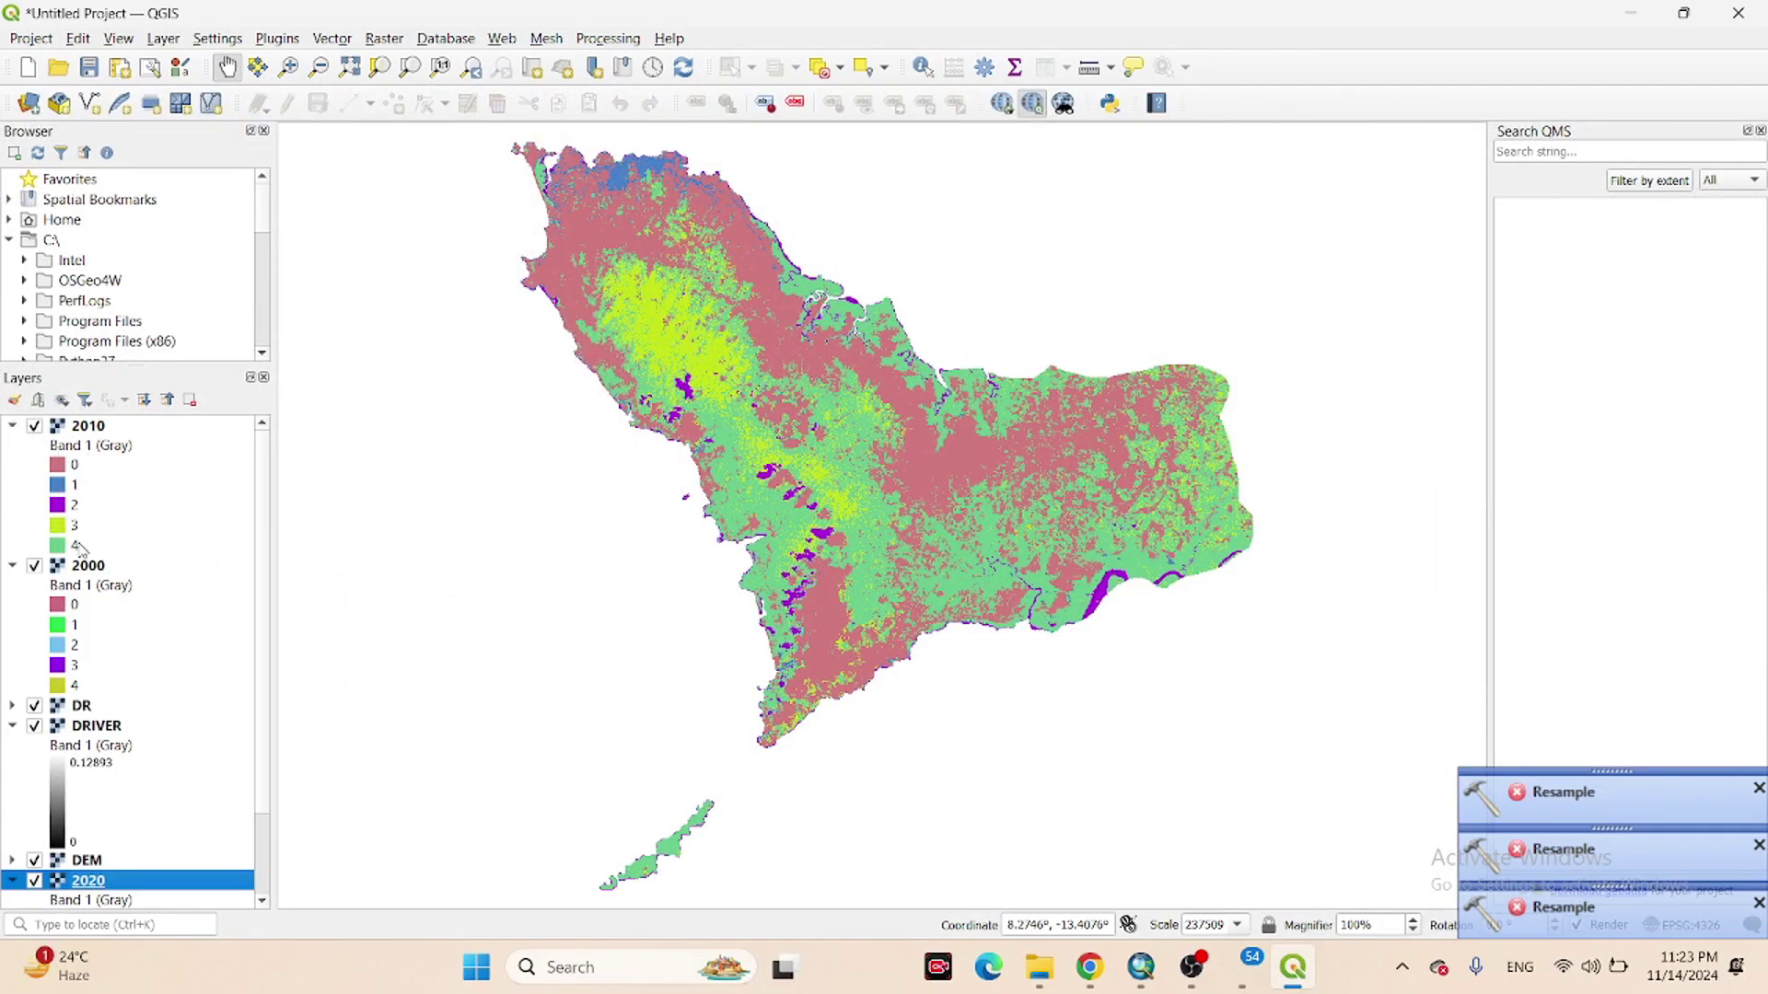
click(12, 705)
scroll(65, 700, down, 2)
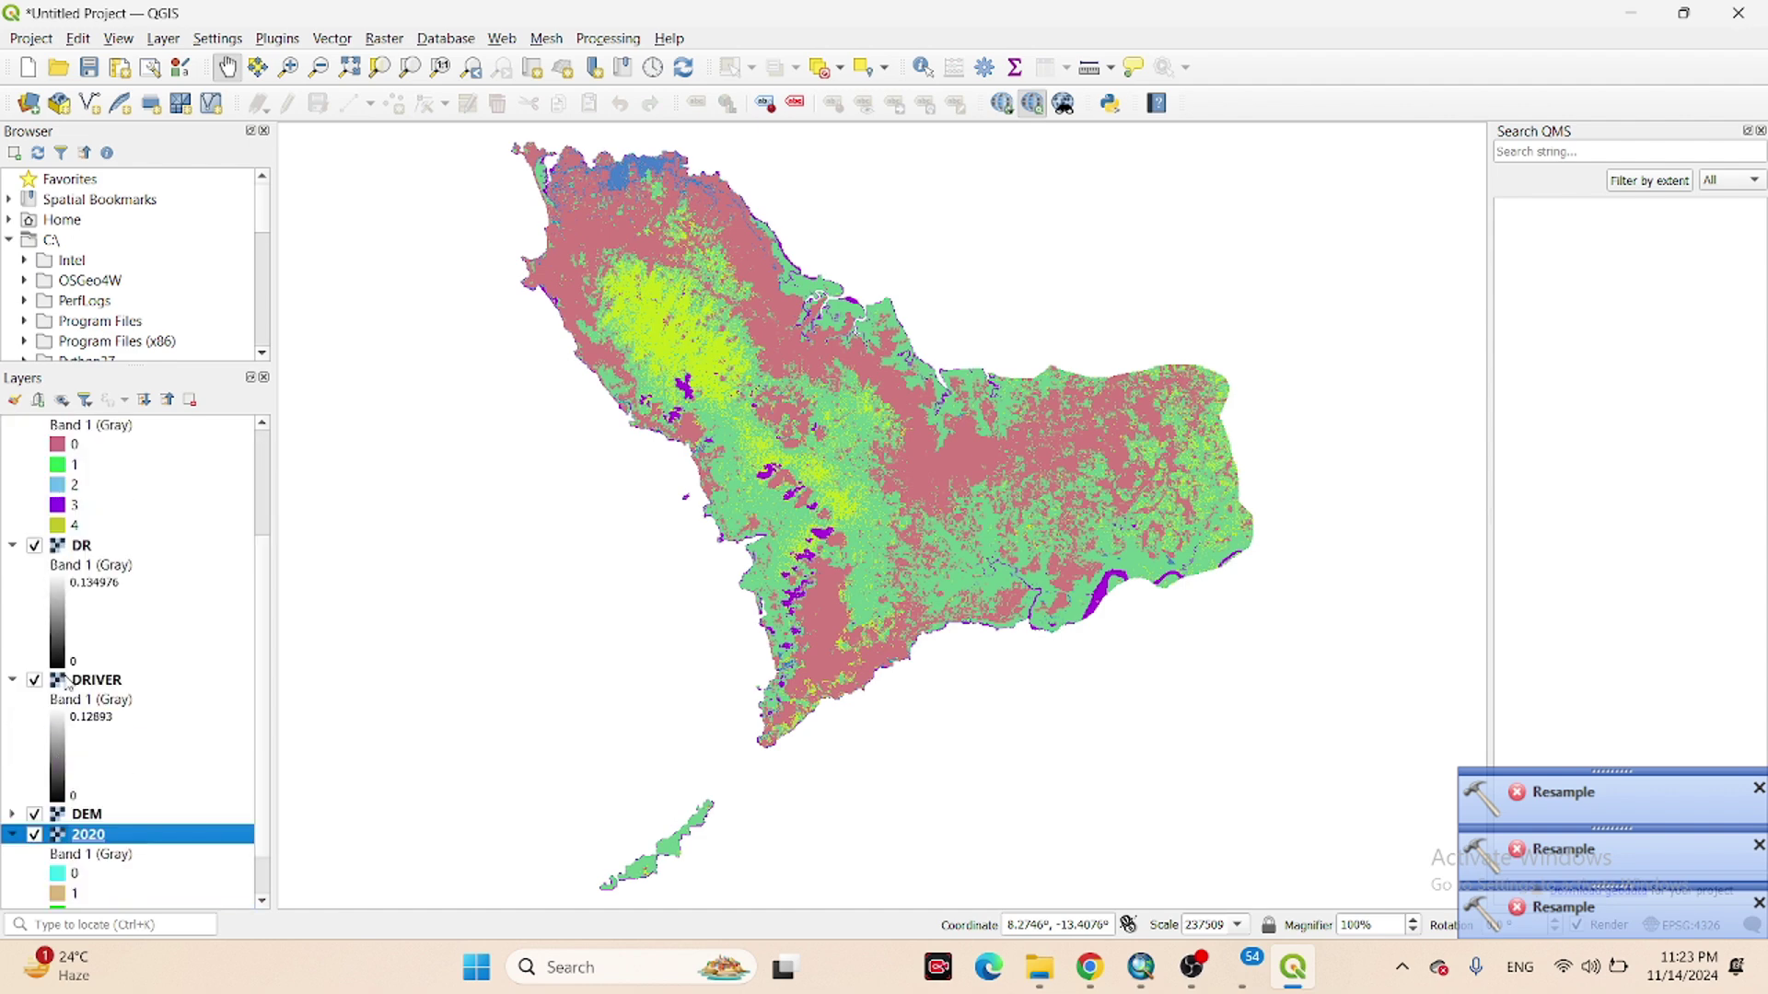
scroll(92, 771, down, 1)
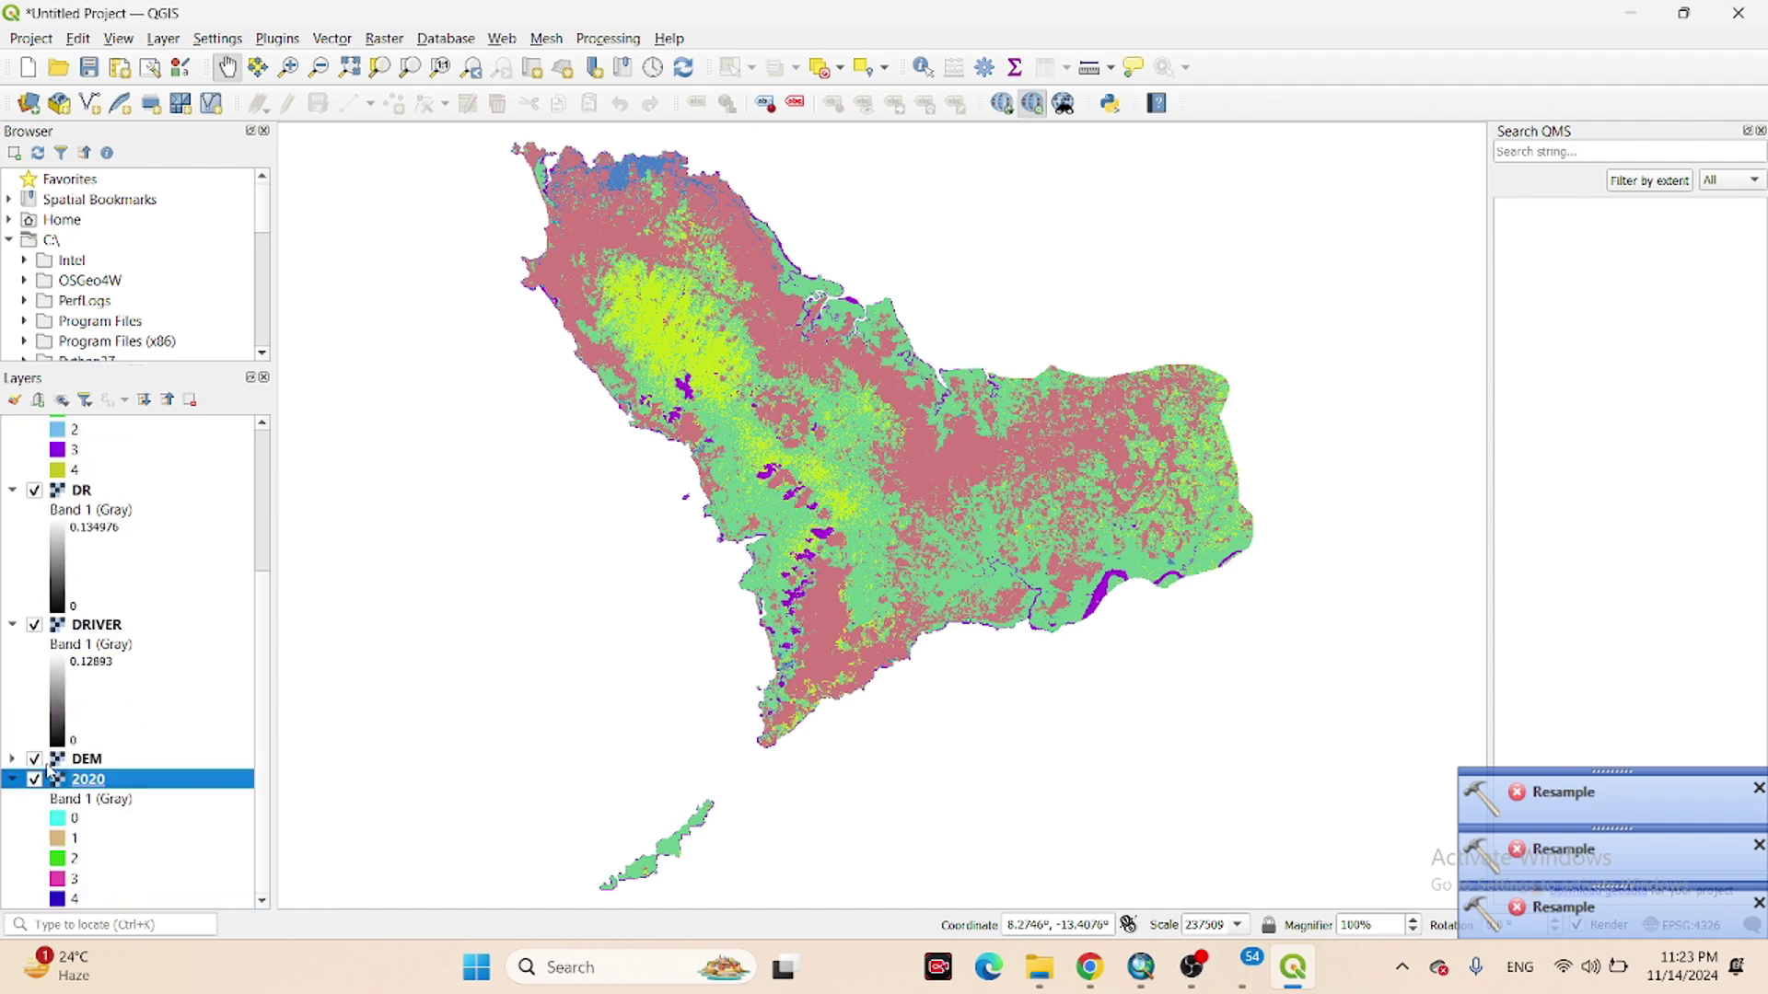
click(11, 759)
scroll(7, 750, down, 3)
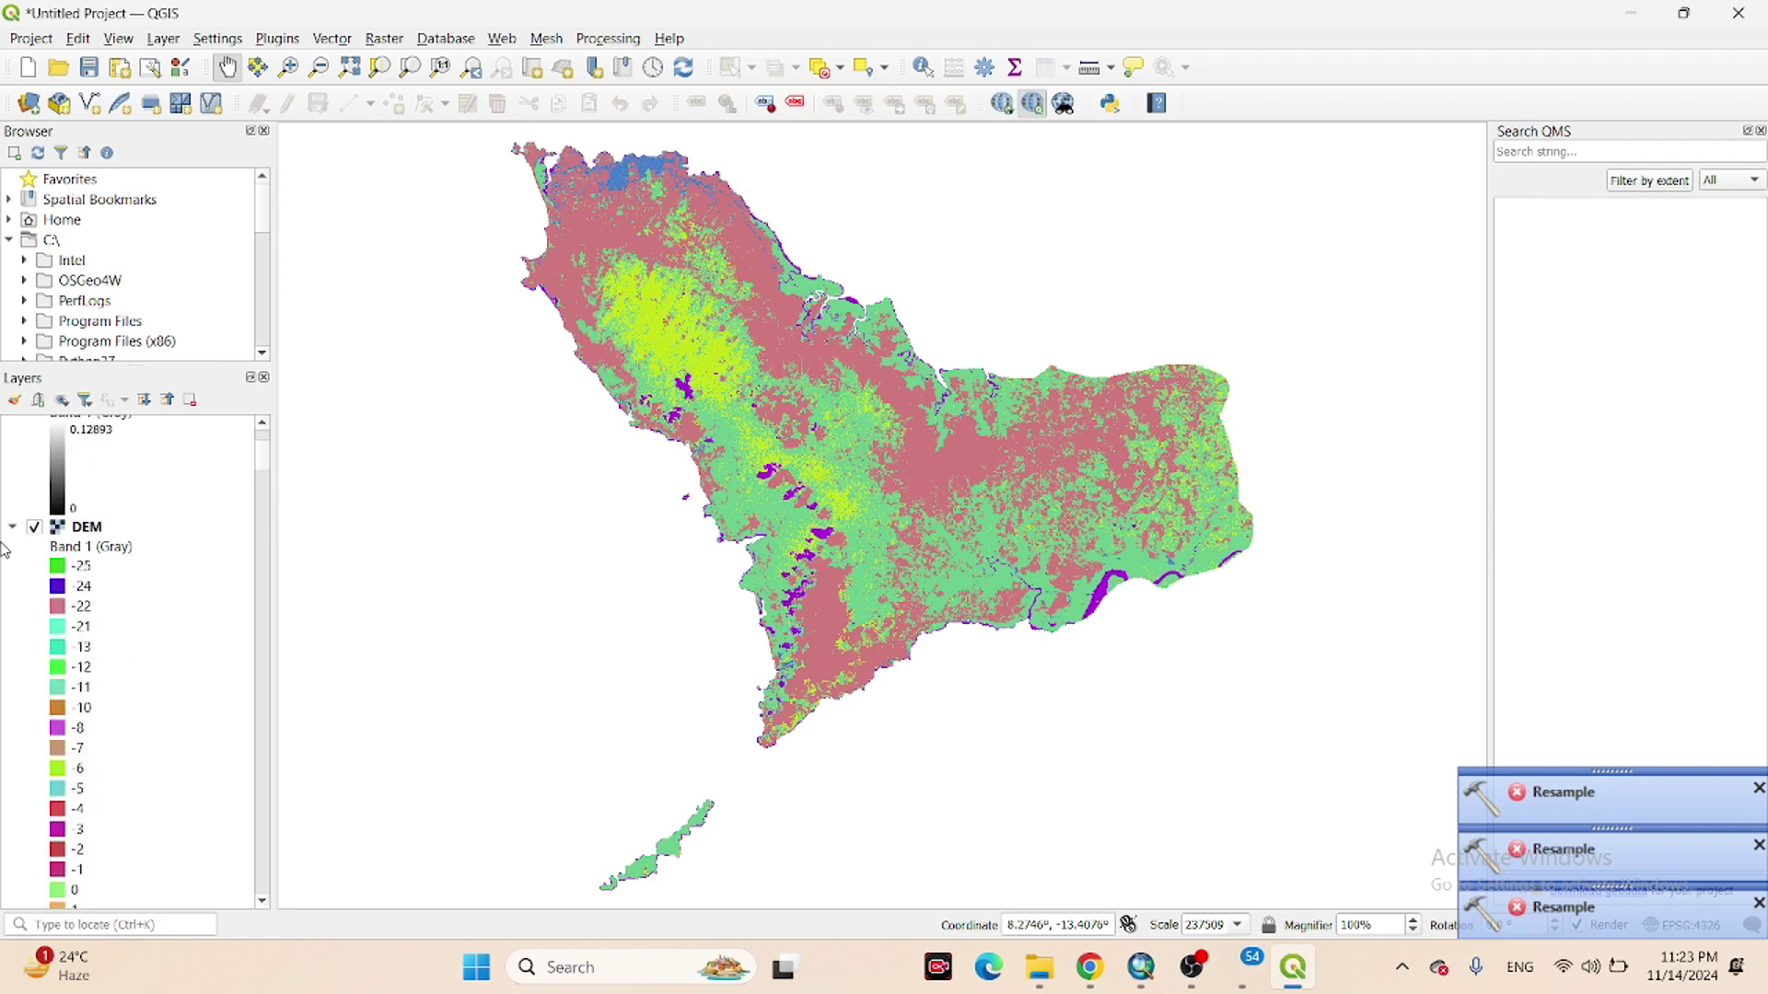
click(13, 529)
scroll(138, 727, up, 5)
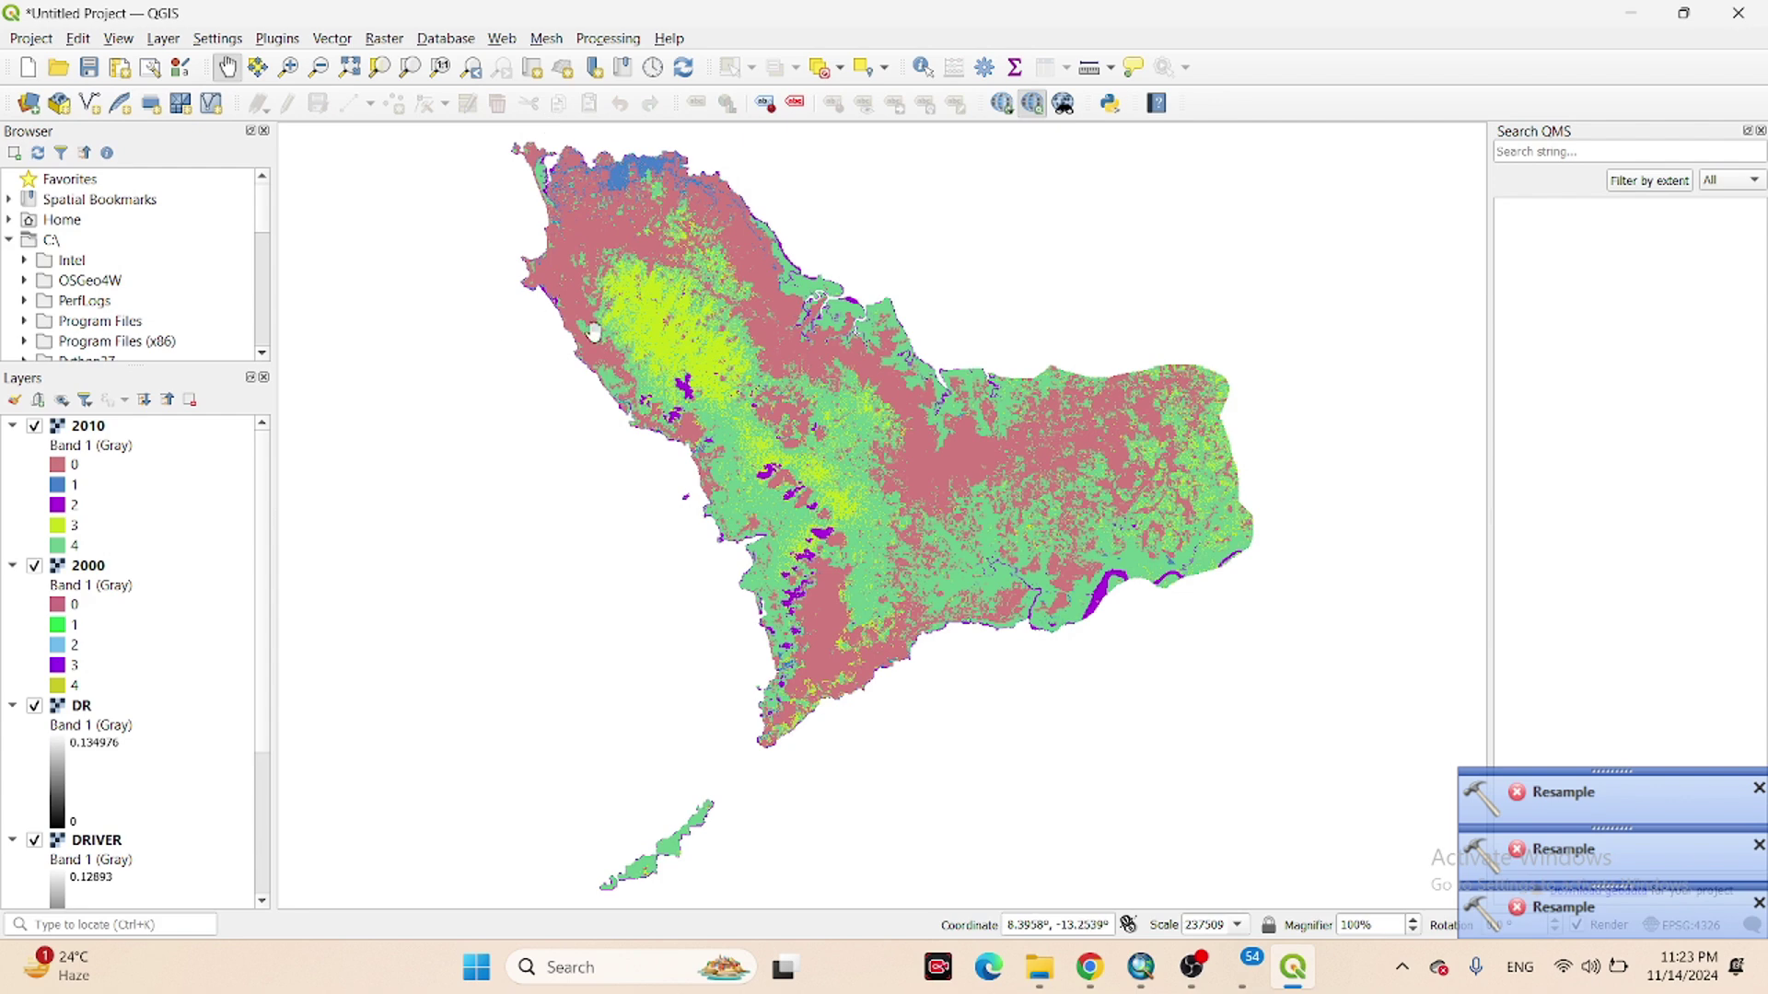
Open the MOLUSCE plugin and assign the 2000 raster as initial and the 2010 raster as final input.
click(374, 42)
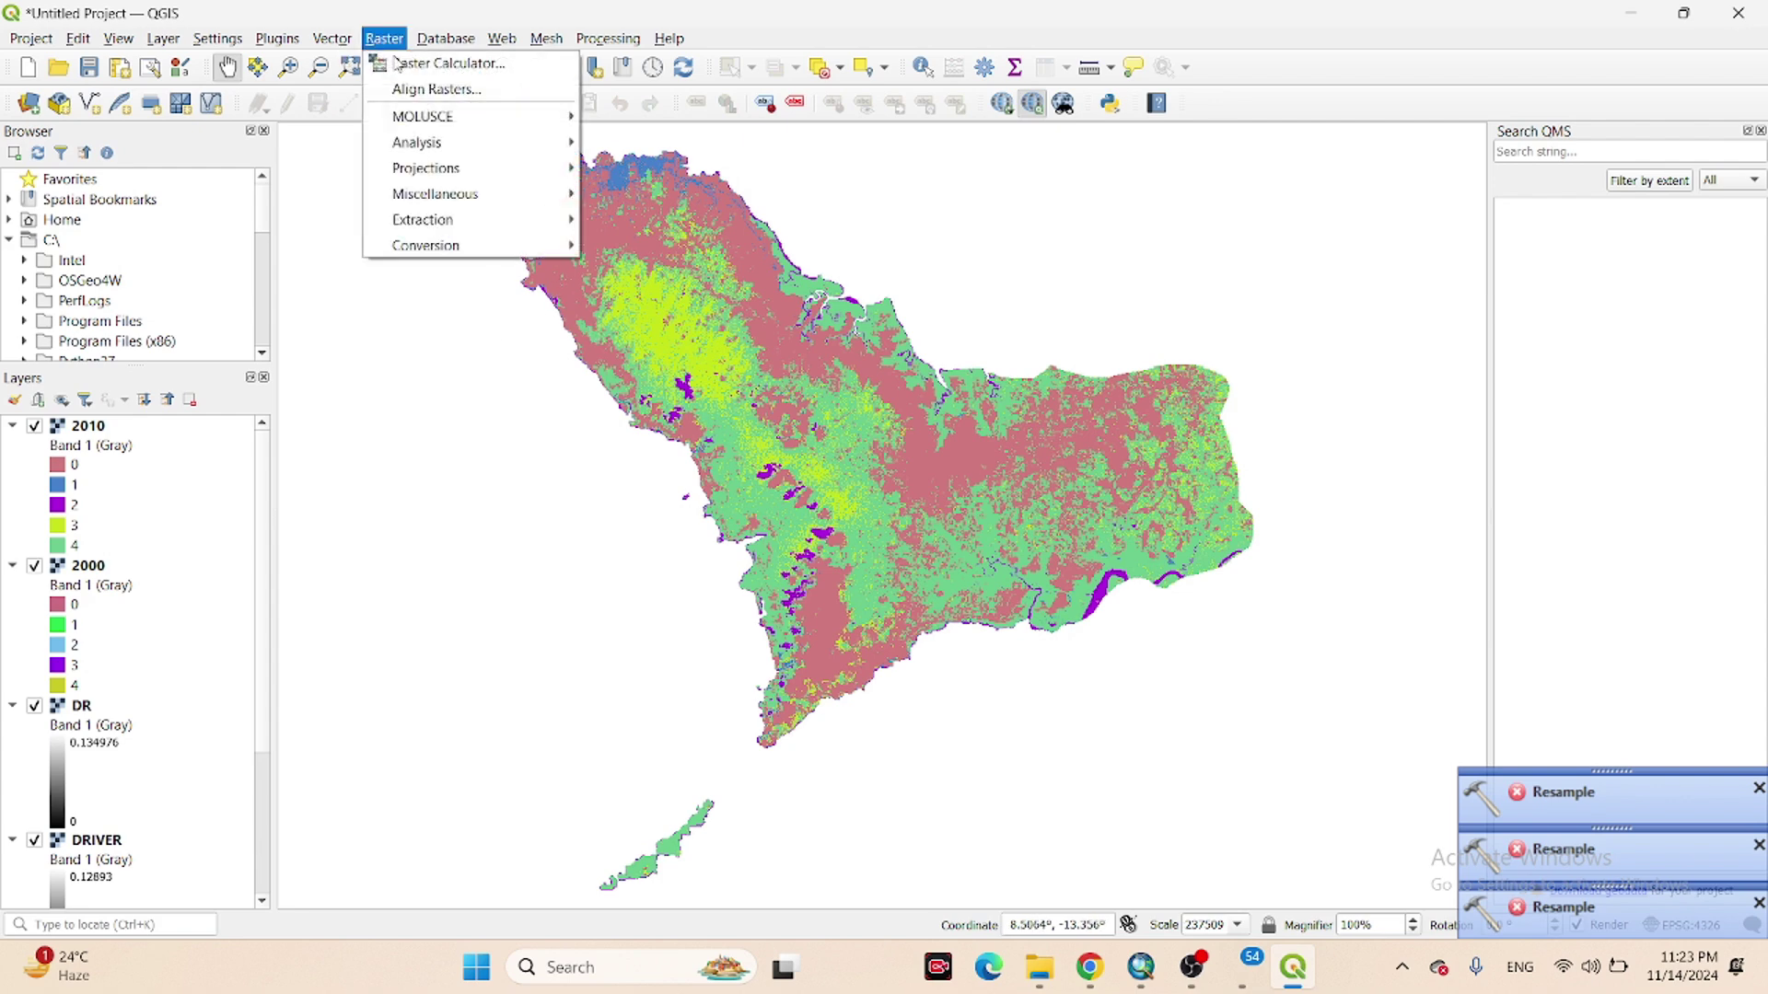
mouse_move(486, 120)
click(619, 120)
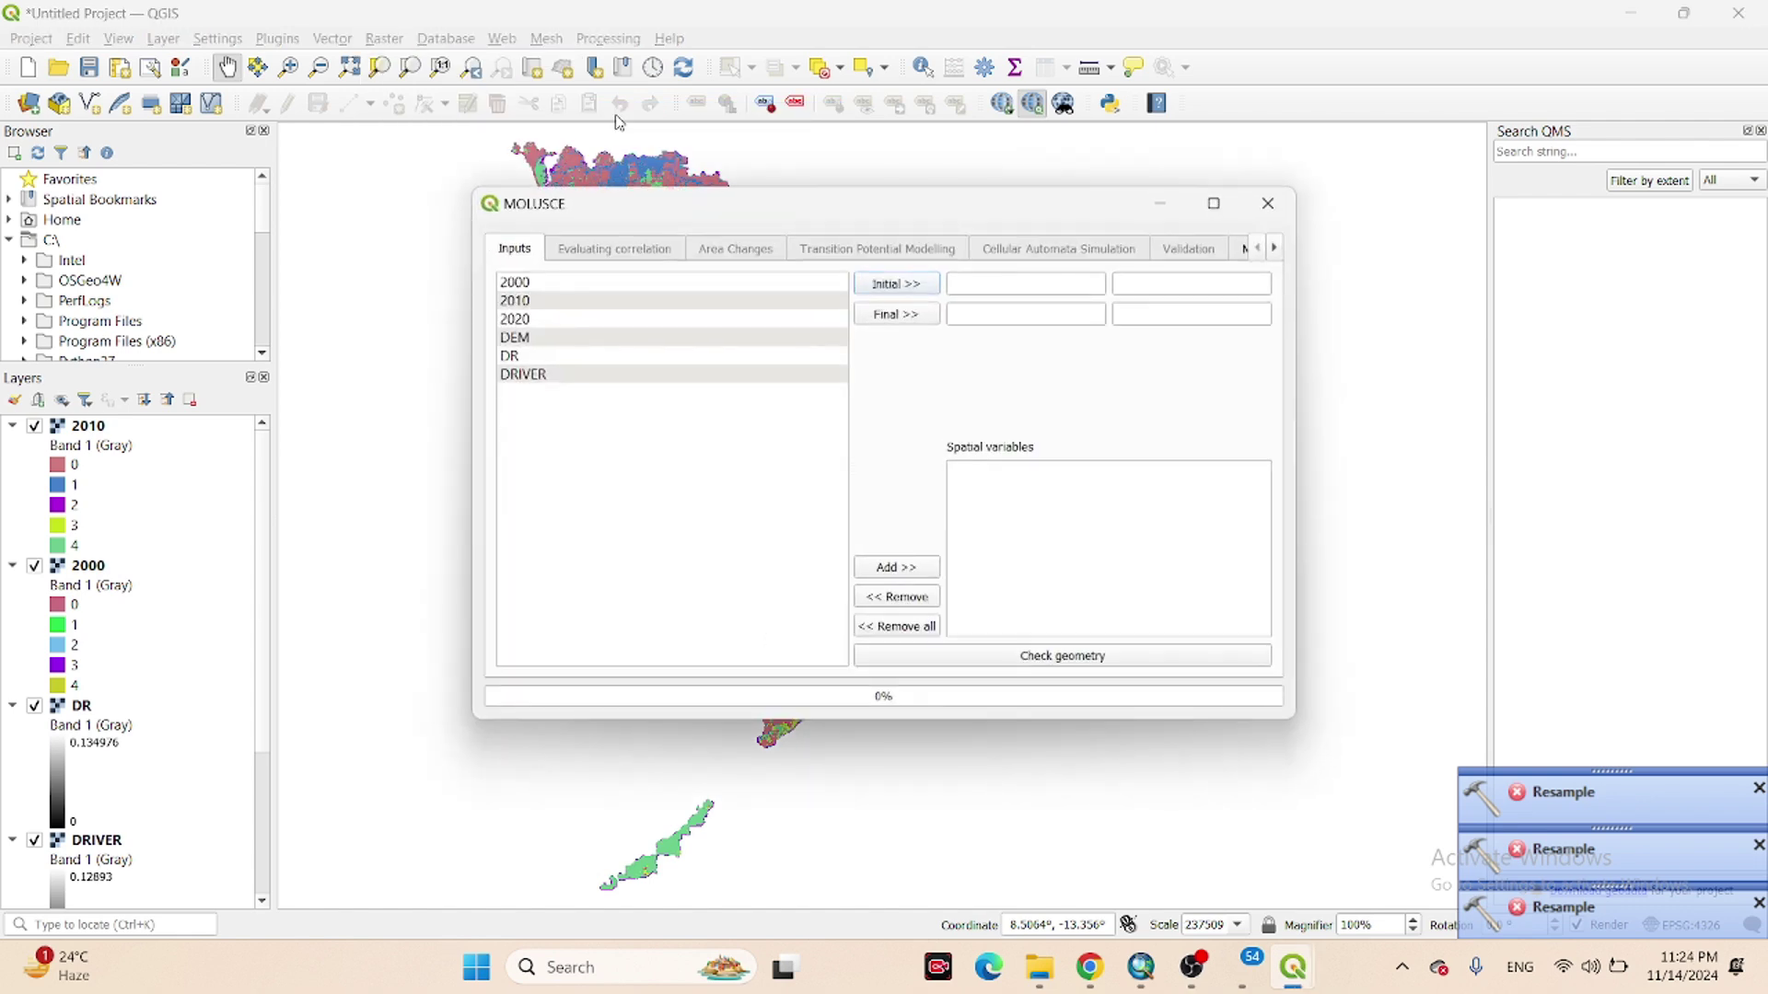
click(525, 282)
click(882, 289)
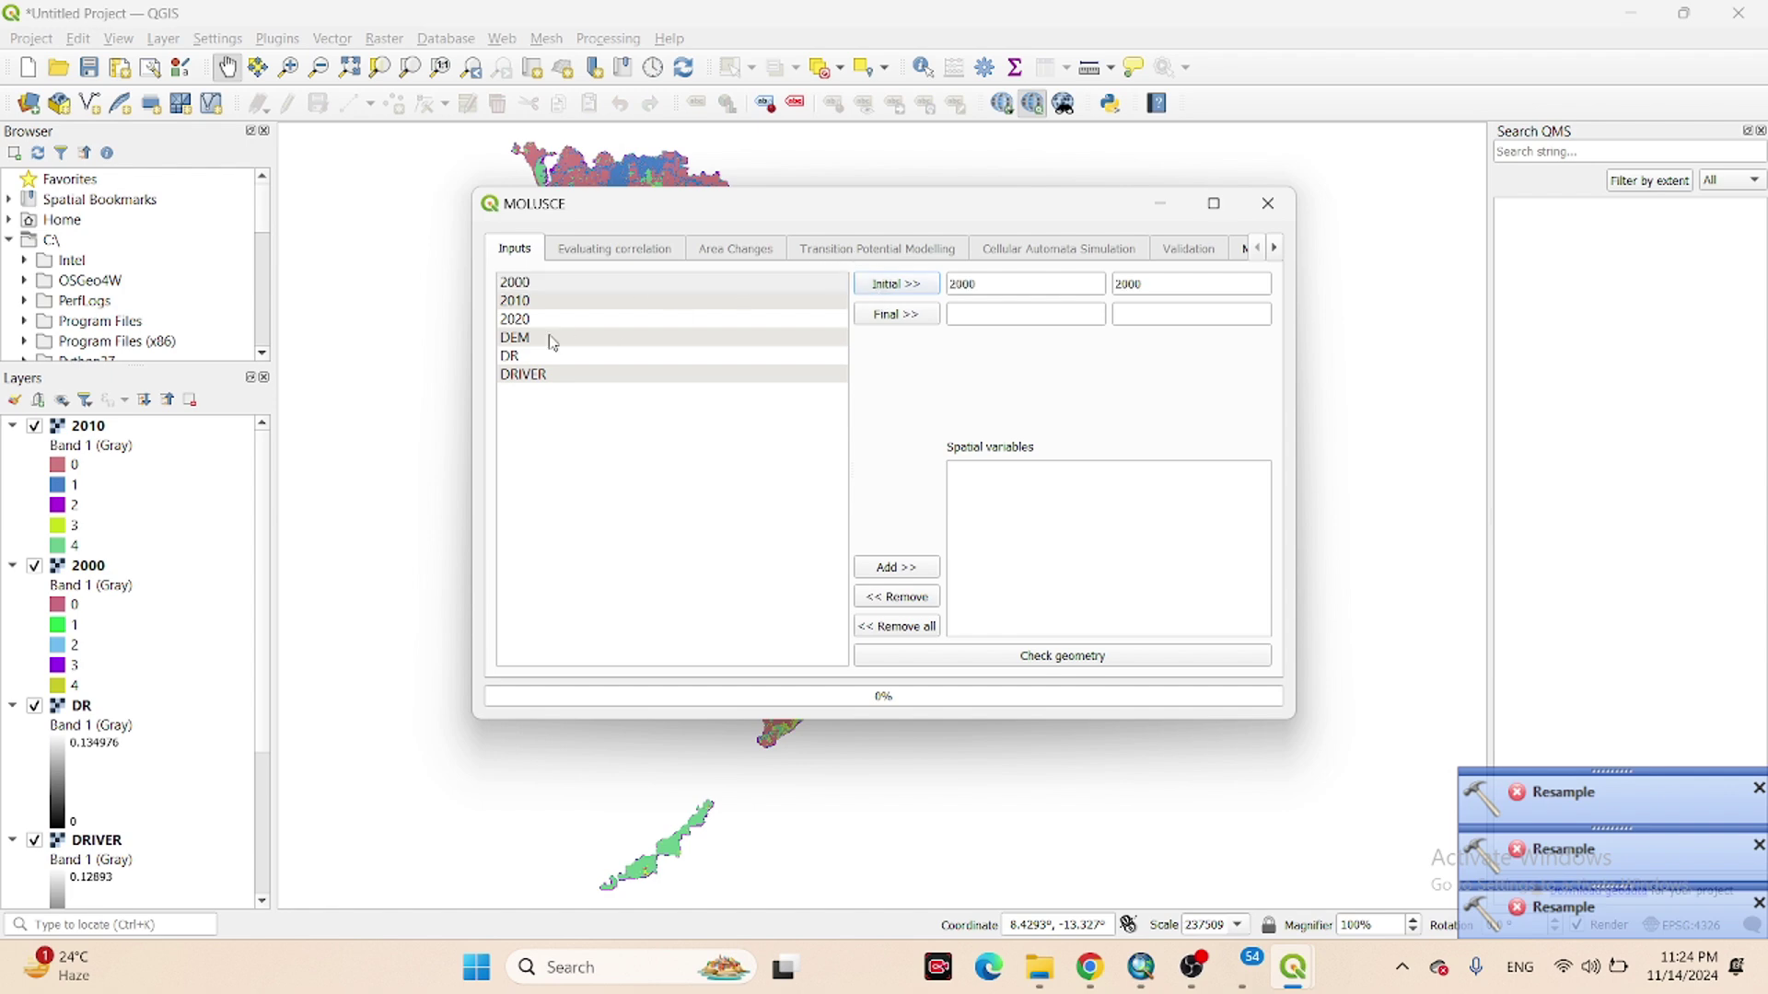
click(532, 302)
click(884, 314)
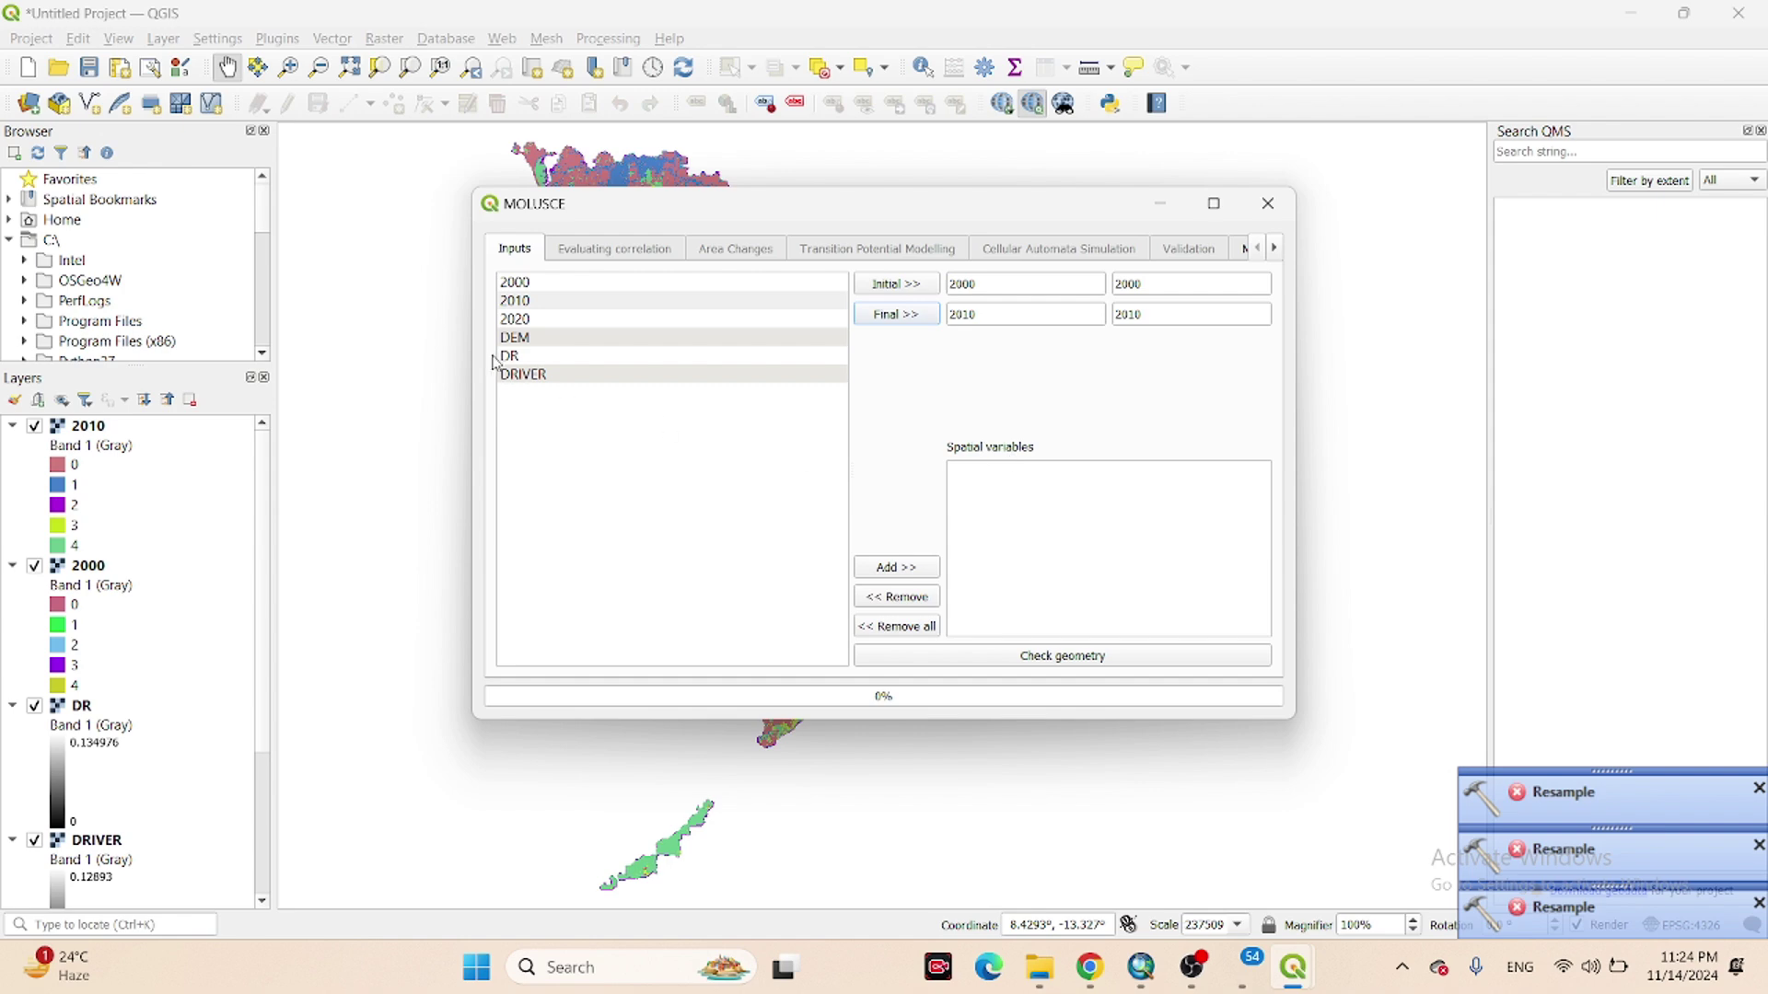
Add the DEM, DR and DRIVER rasters to the MOLUSCE spatial variables.
click(520, 340)
click(931, 574)
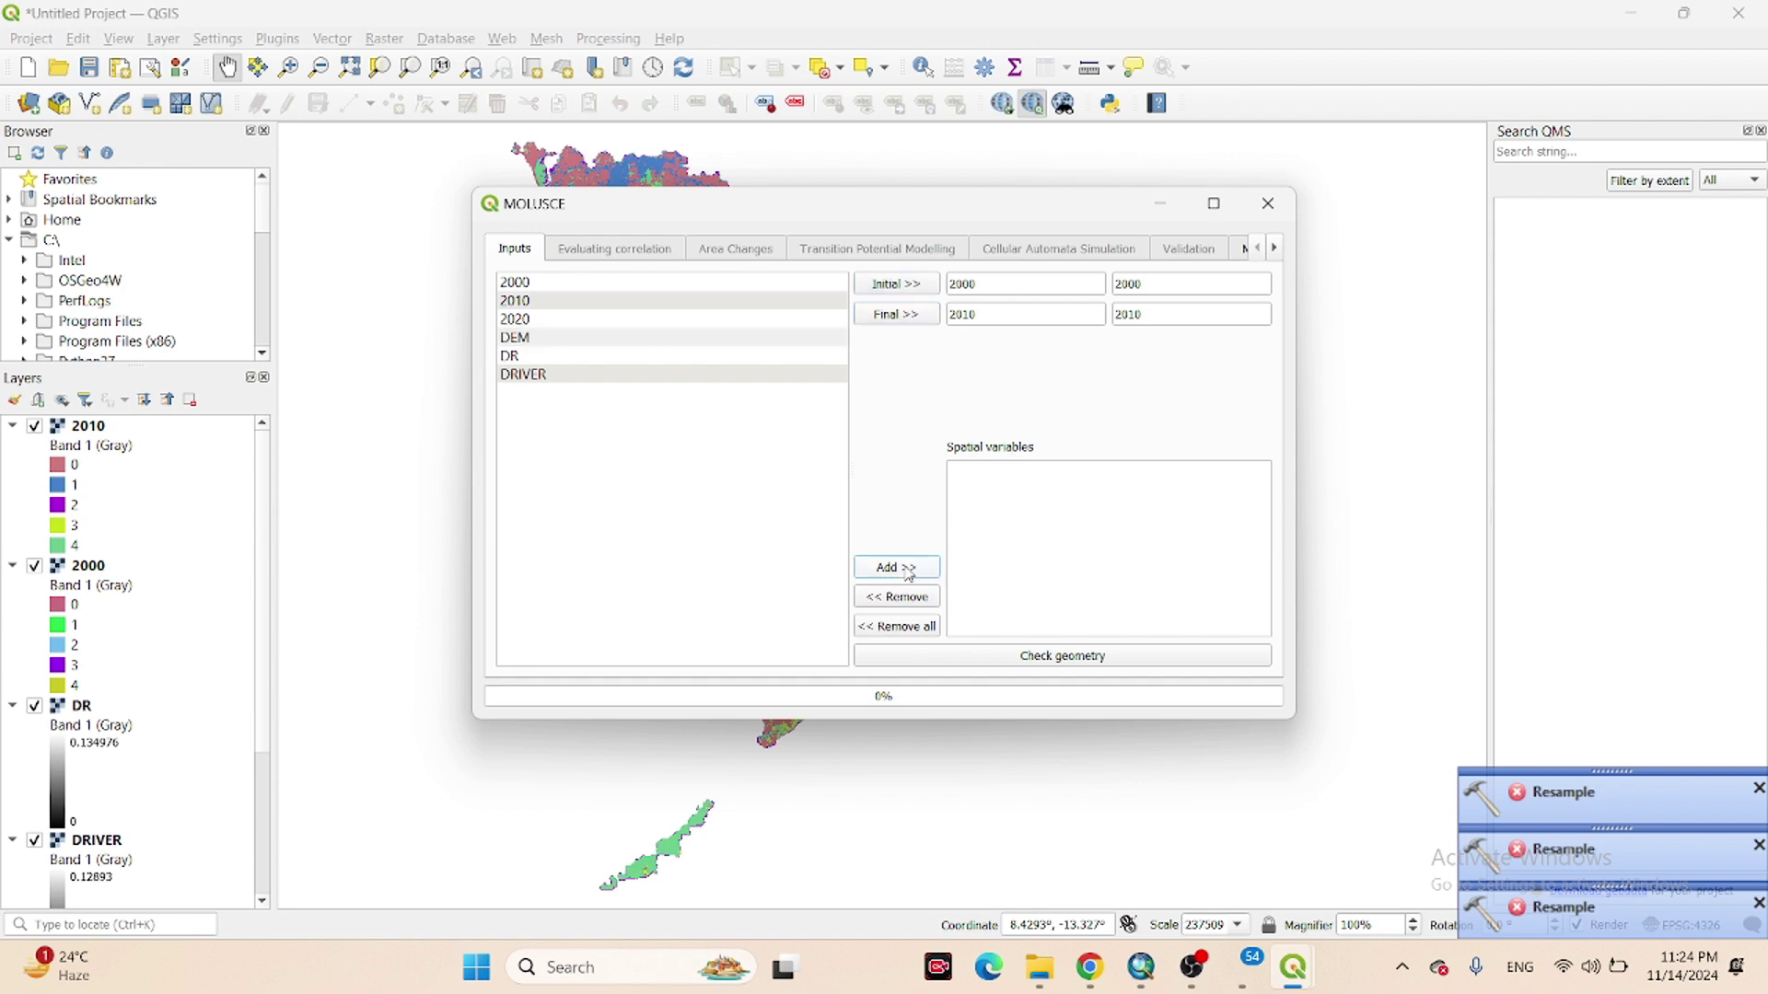
click(511, 357)
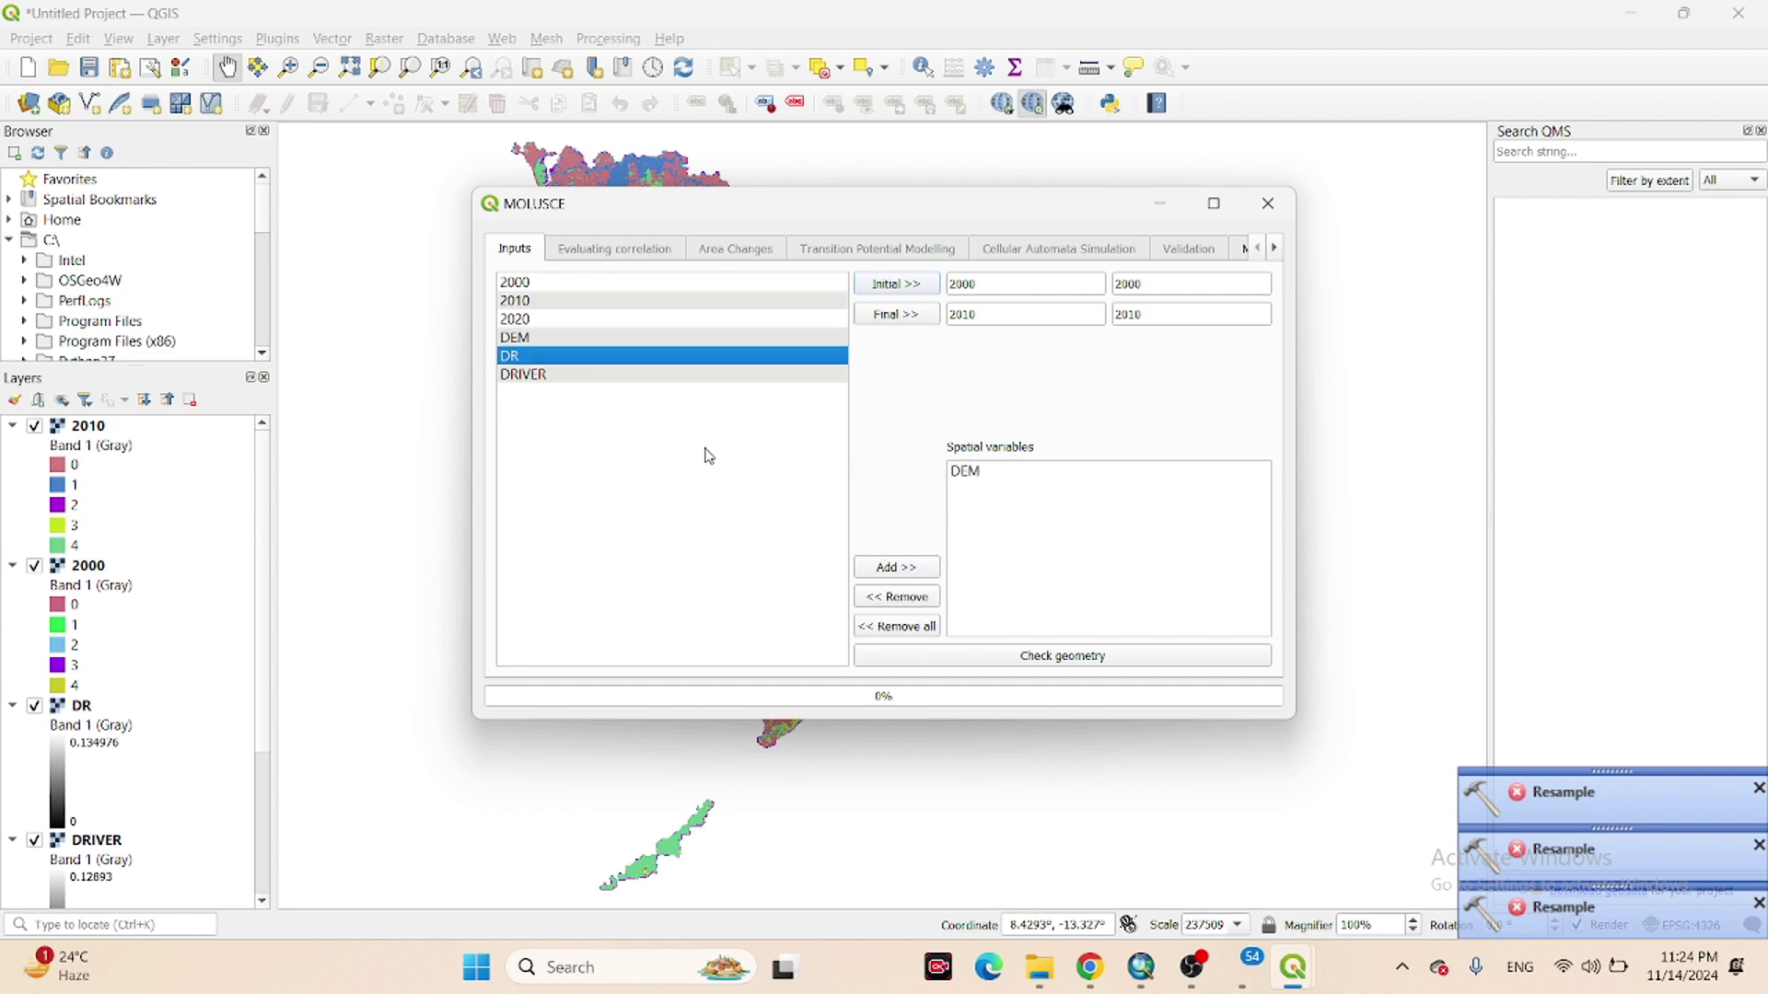
click(893, 565)
click(546, 378)
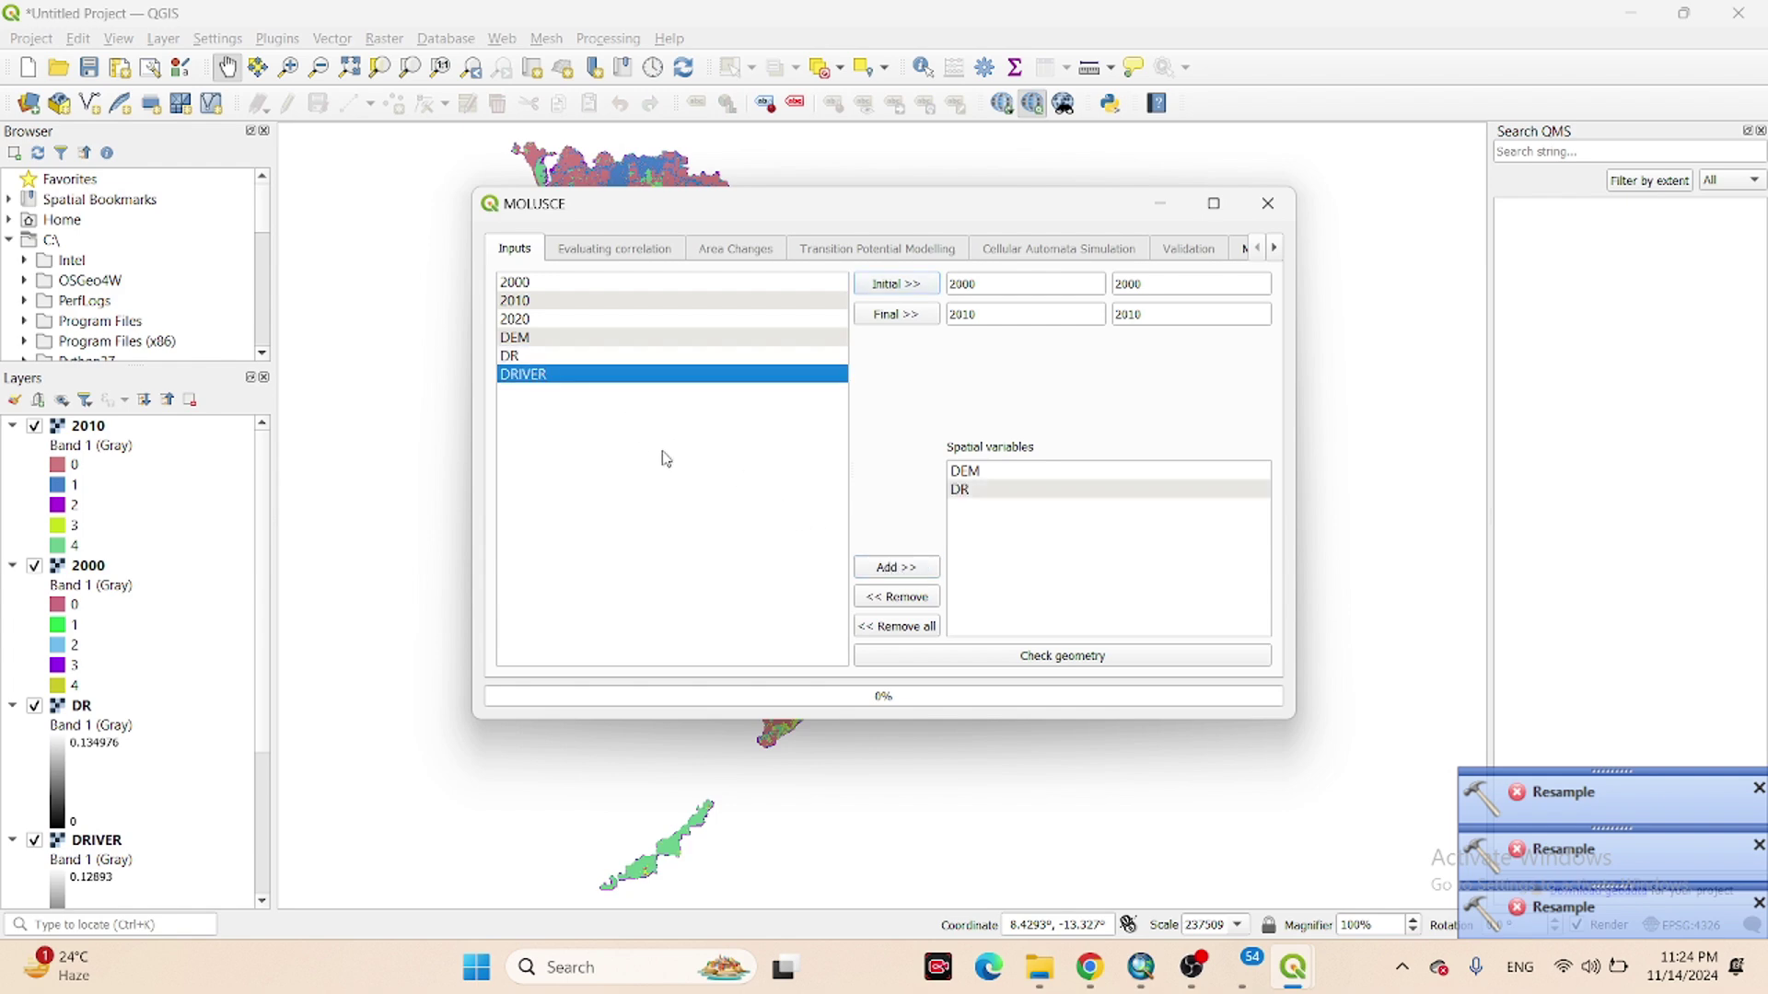
click(893, 568)
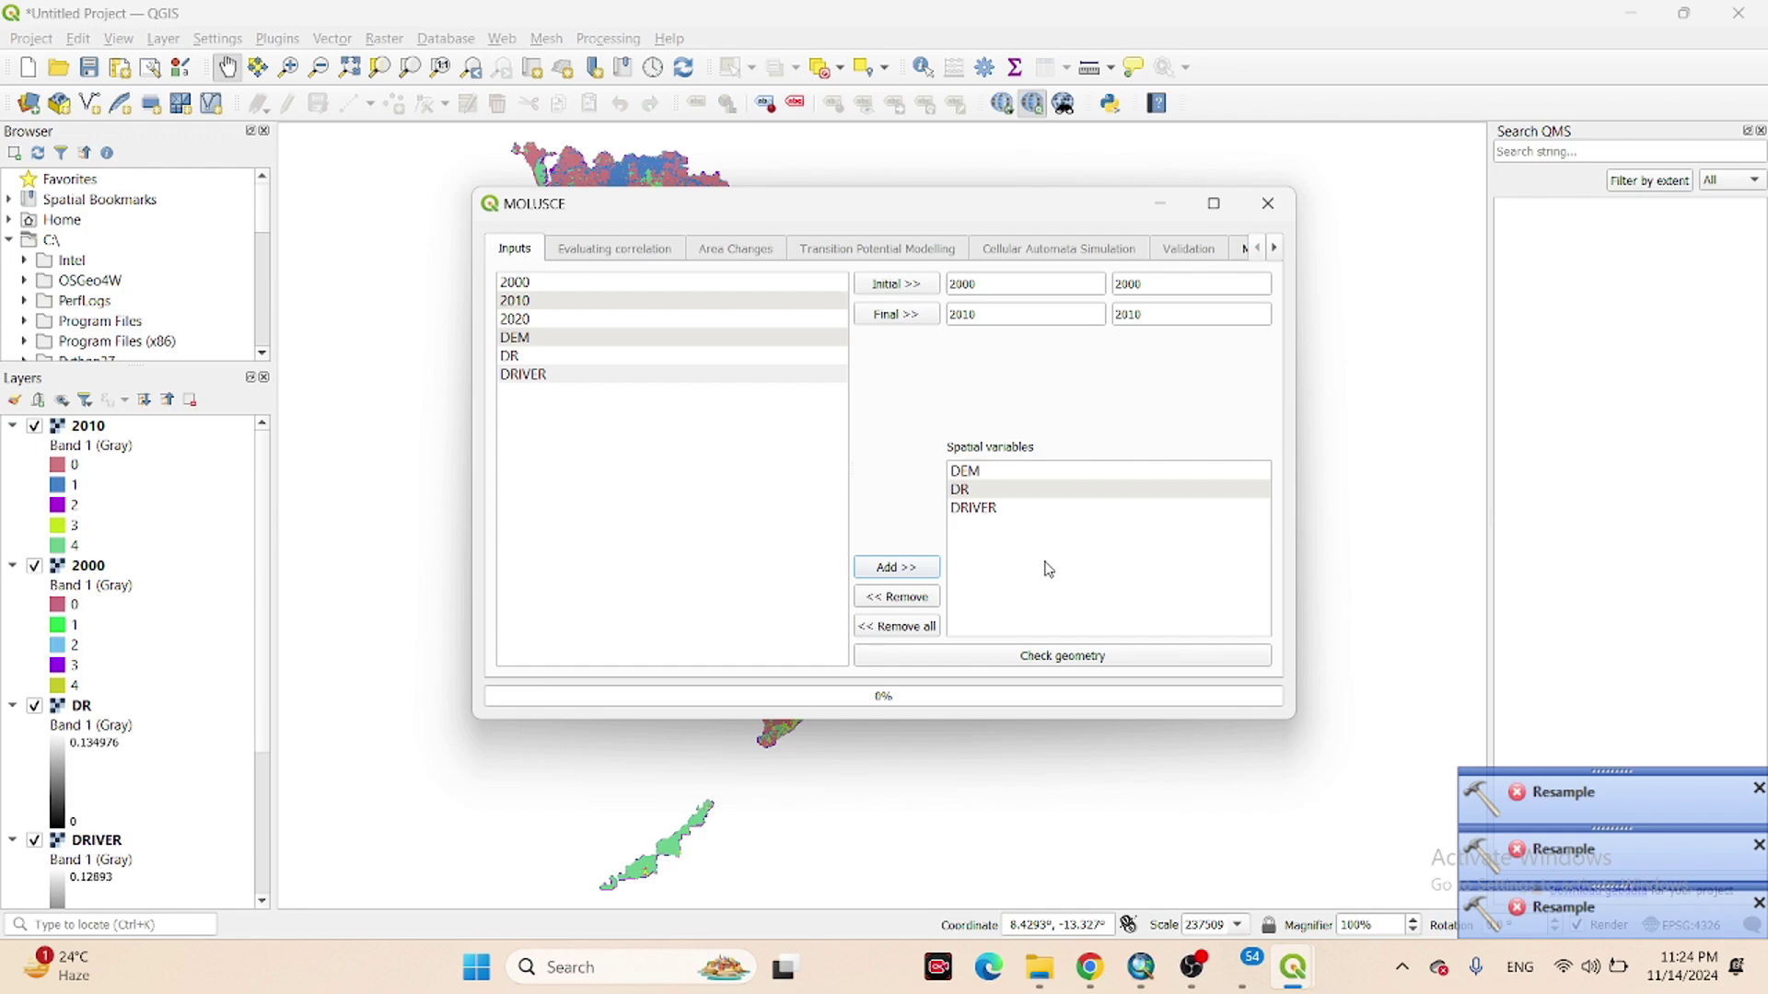
Switch to ArcMap to view the Freetown elevation map, and minimize it to return to MOLUSCE in QGIS.
mouse_move(1090, 967)
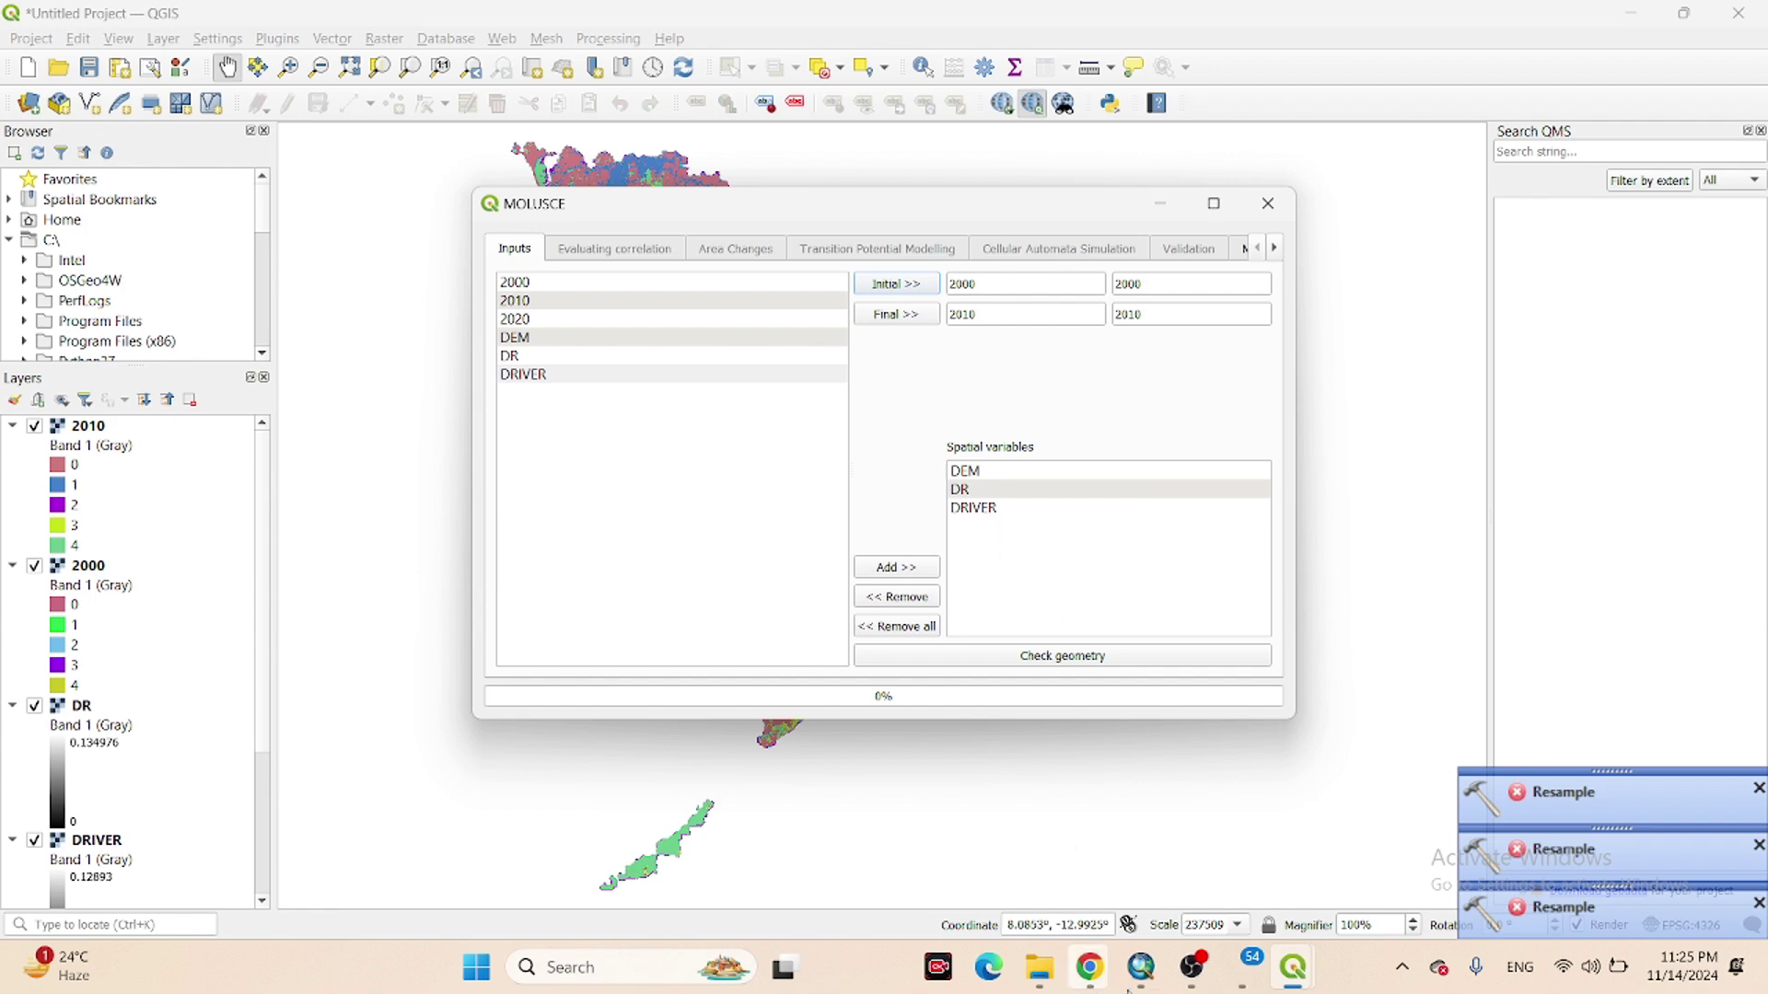
click(1142, 887)
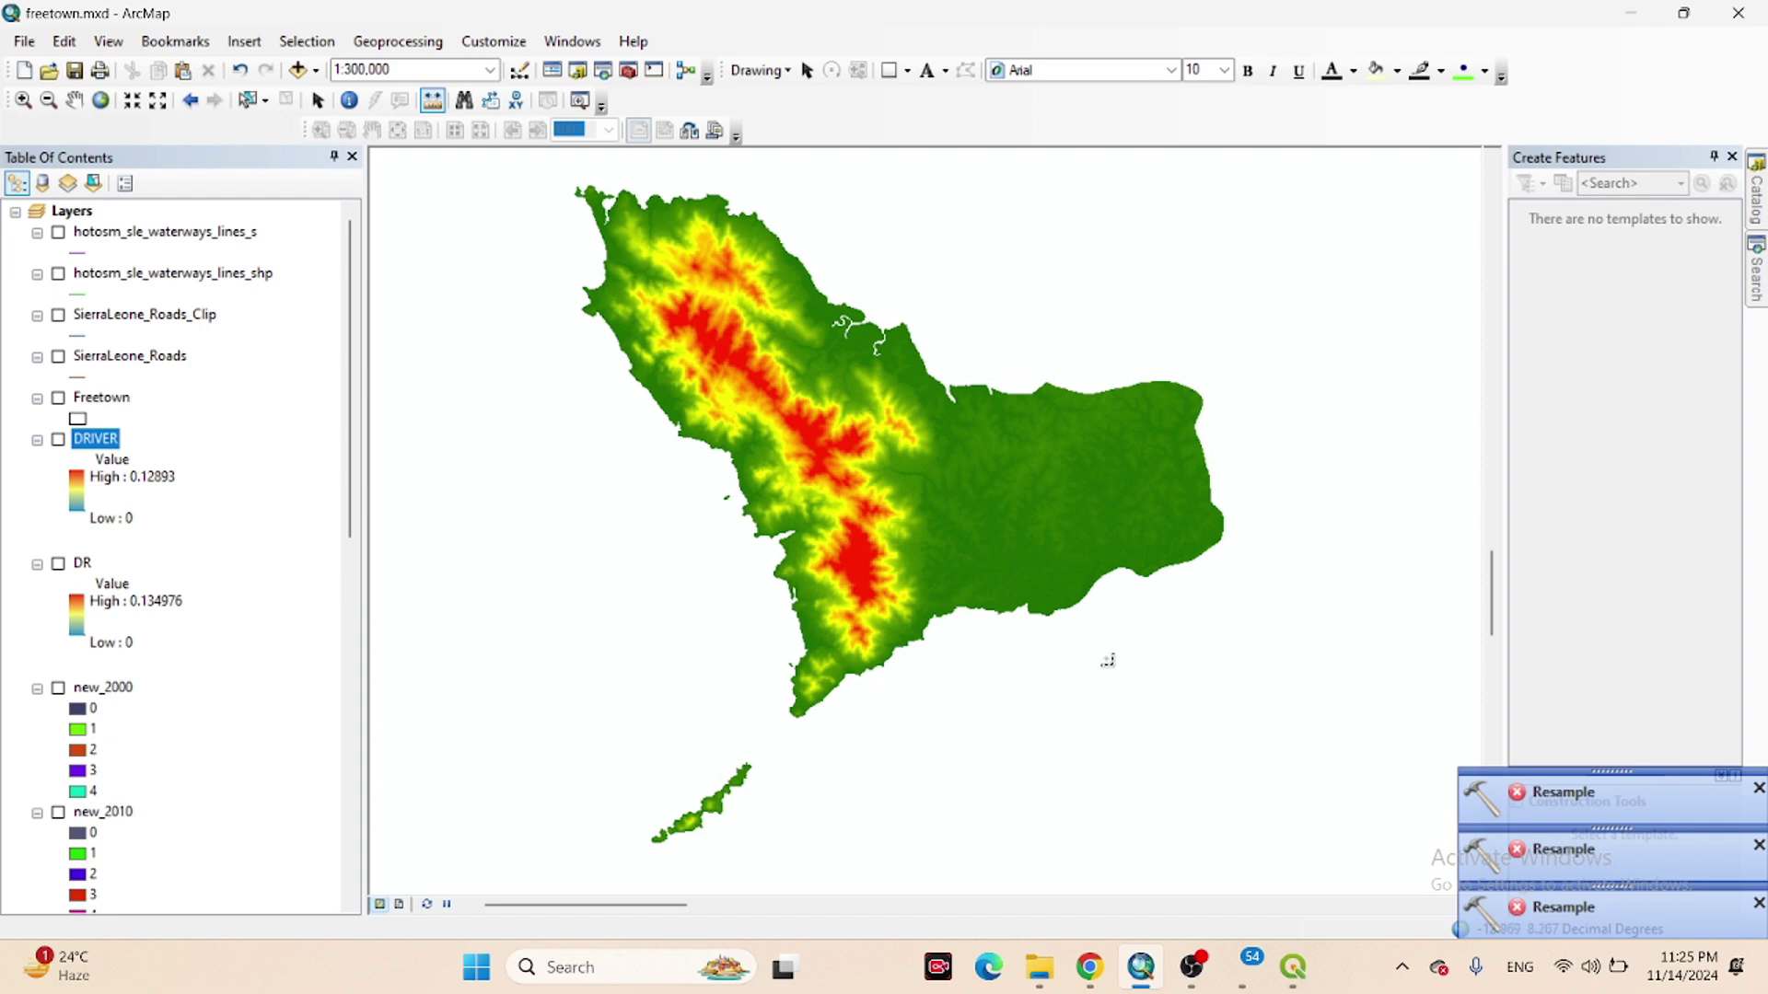
click(1636, 9)
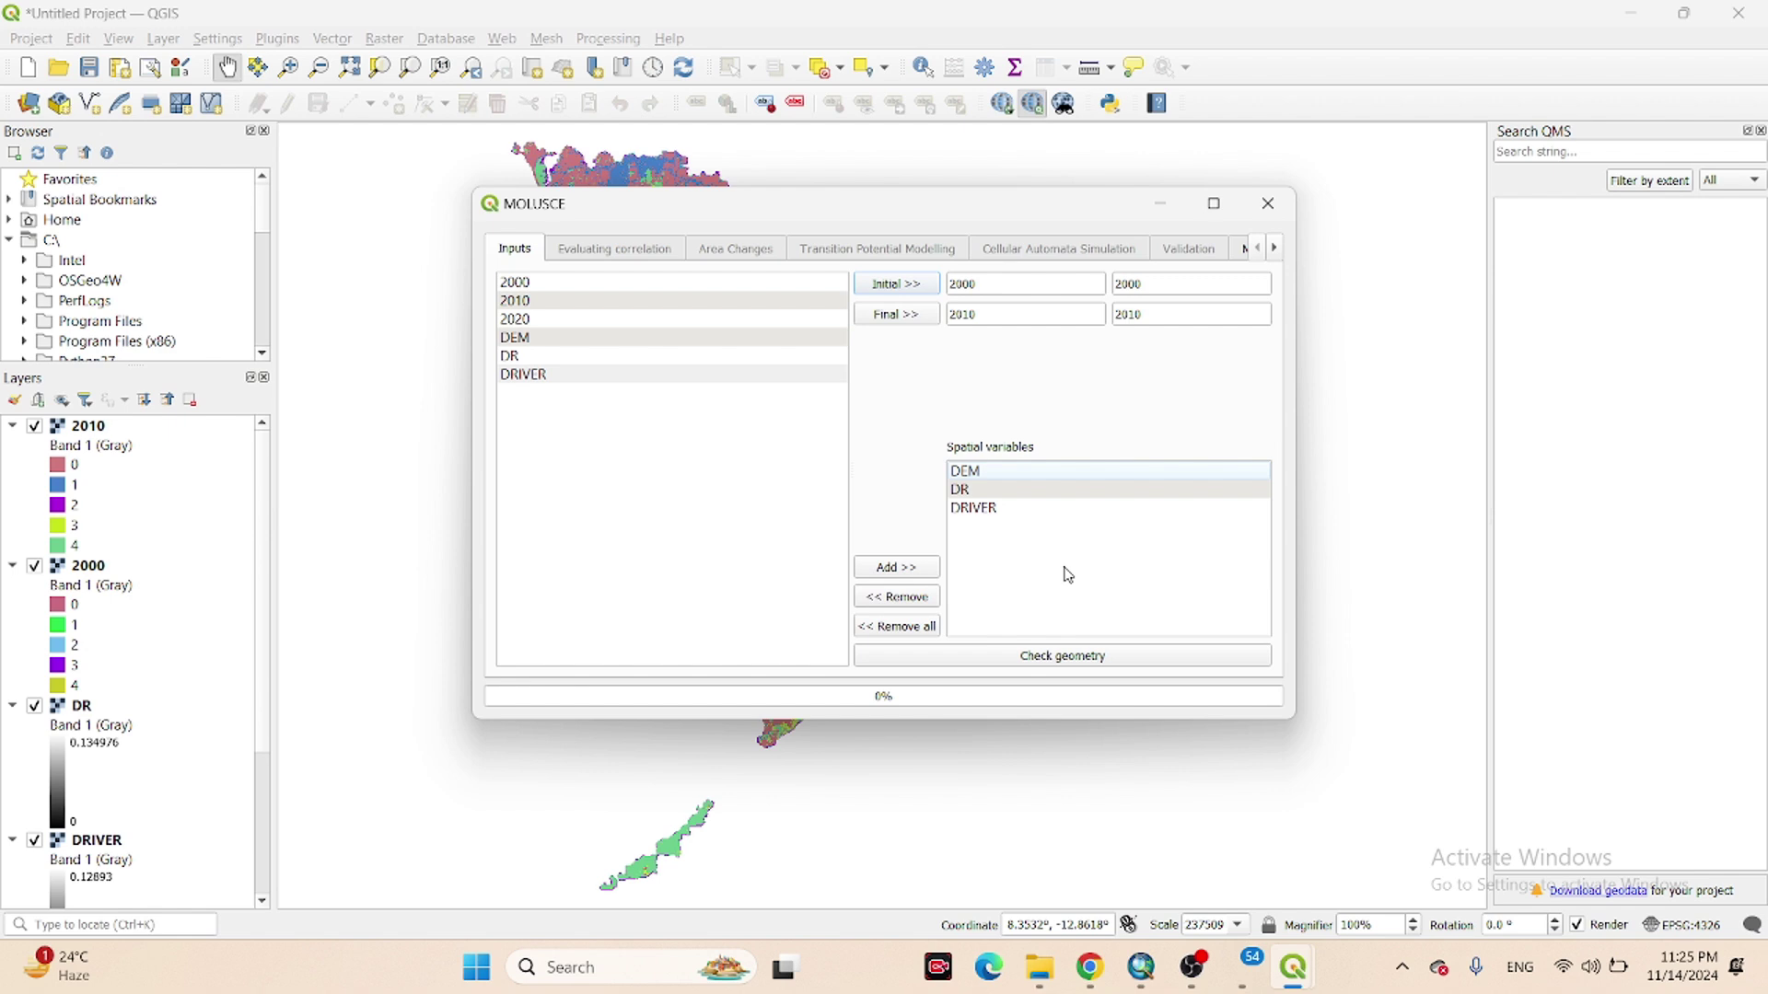
Check the geometry of the input rasters, and compute Pearson's Correlation across all spatial variable rasters.
click(1020, 662)
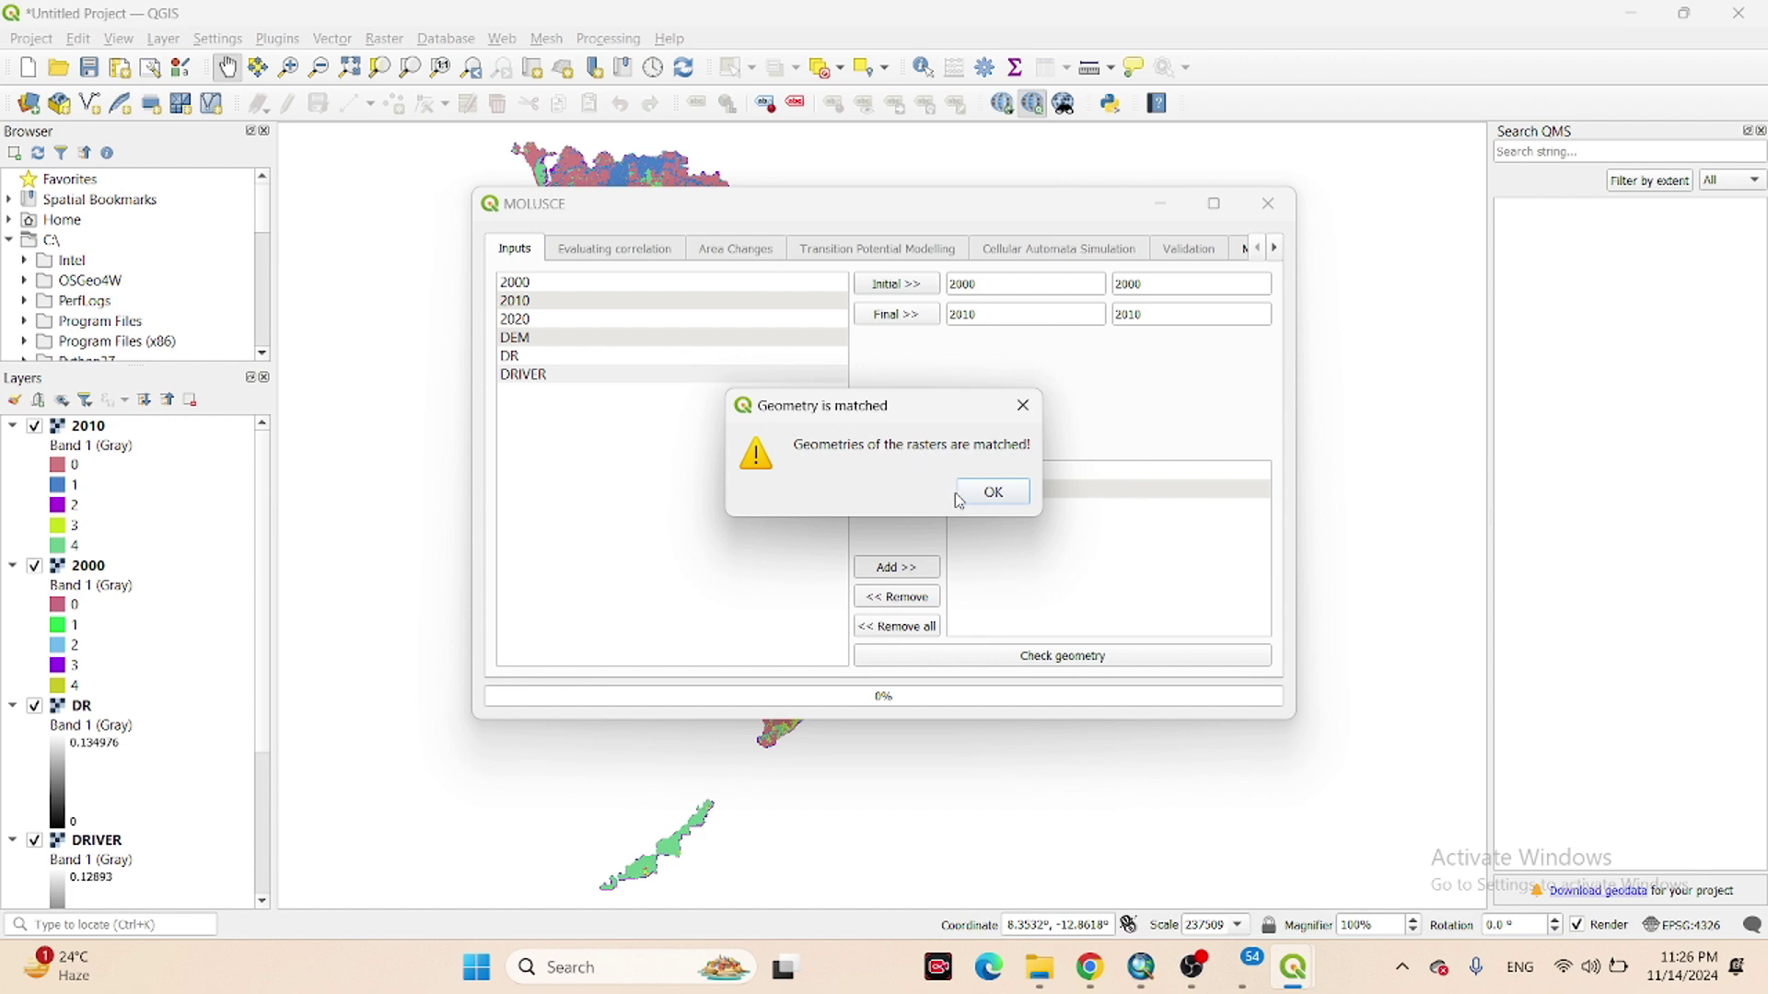
click(987, 494)
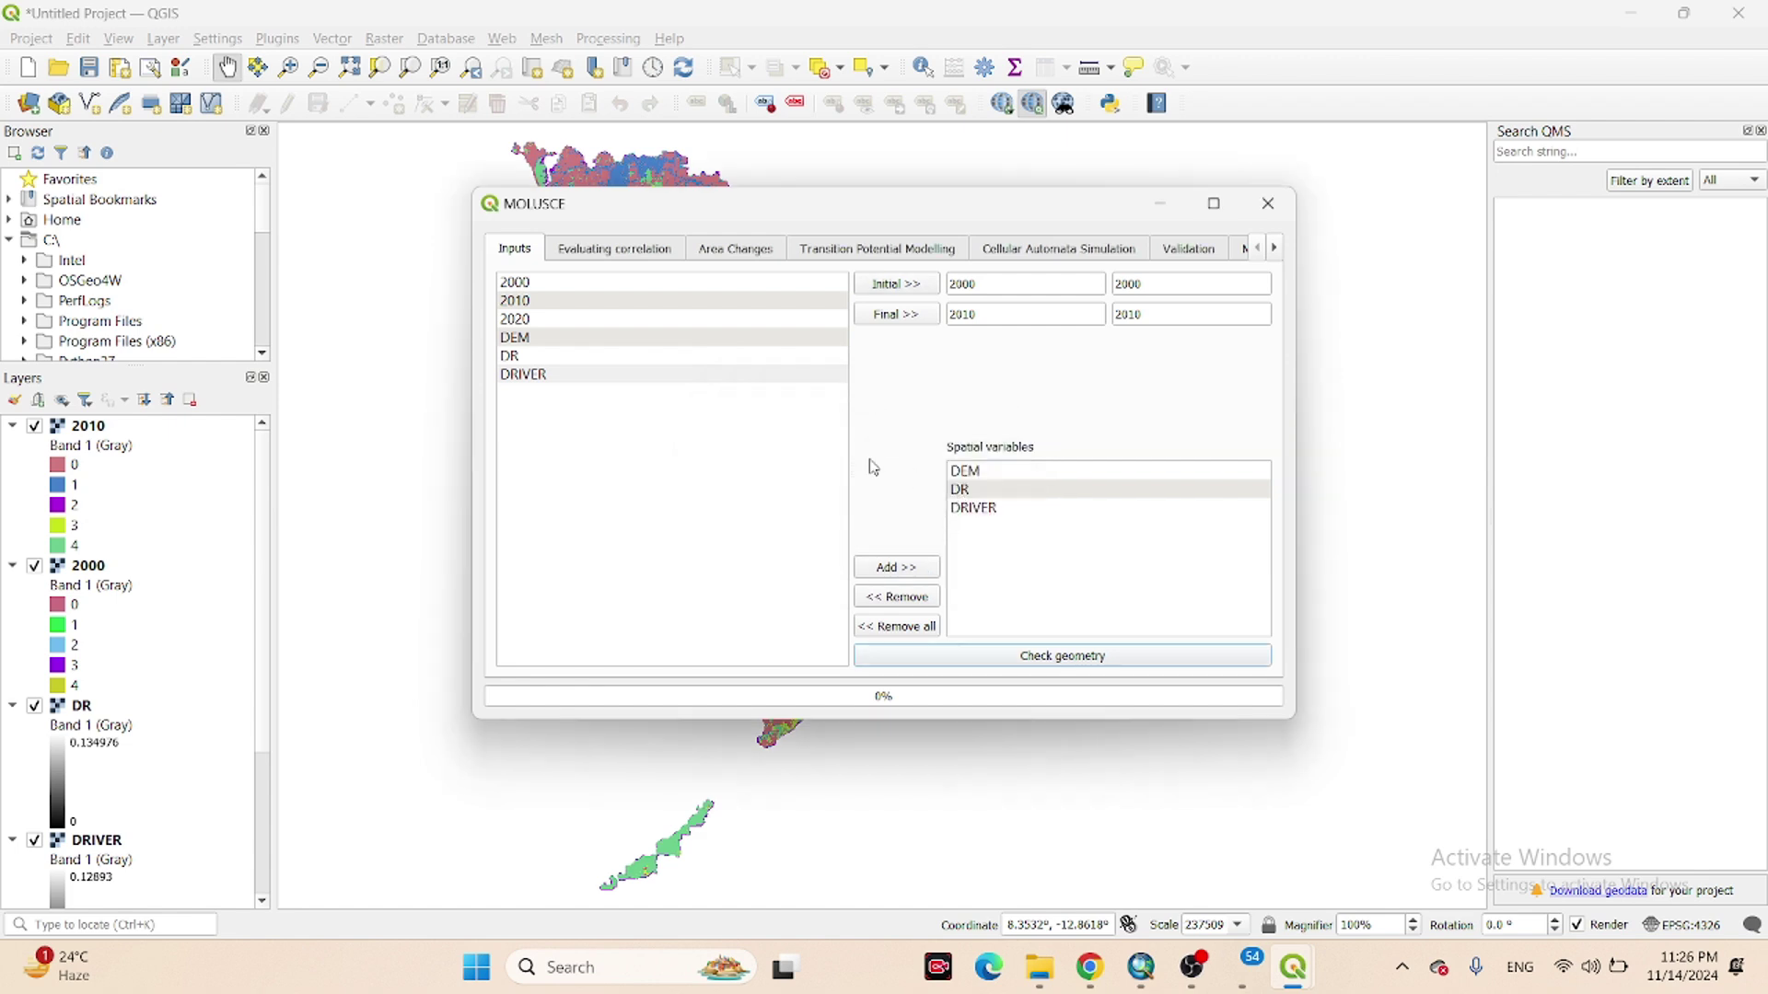
click(603, 250)
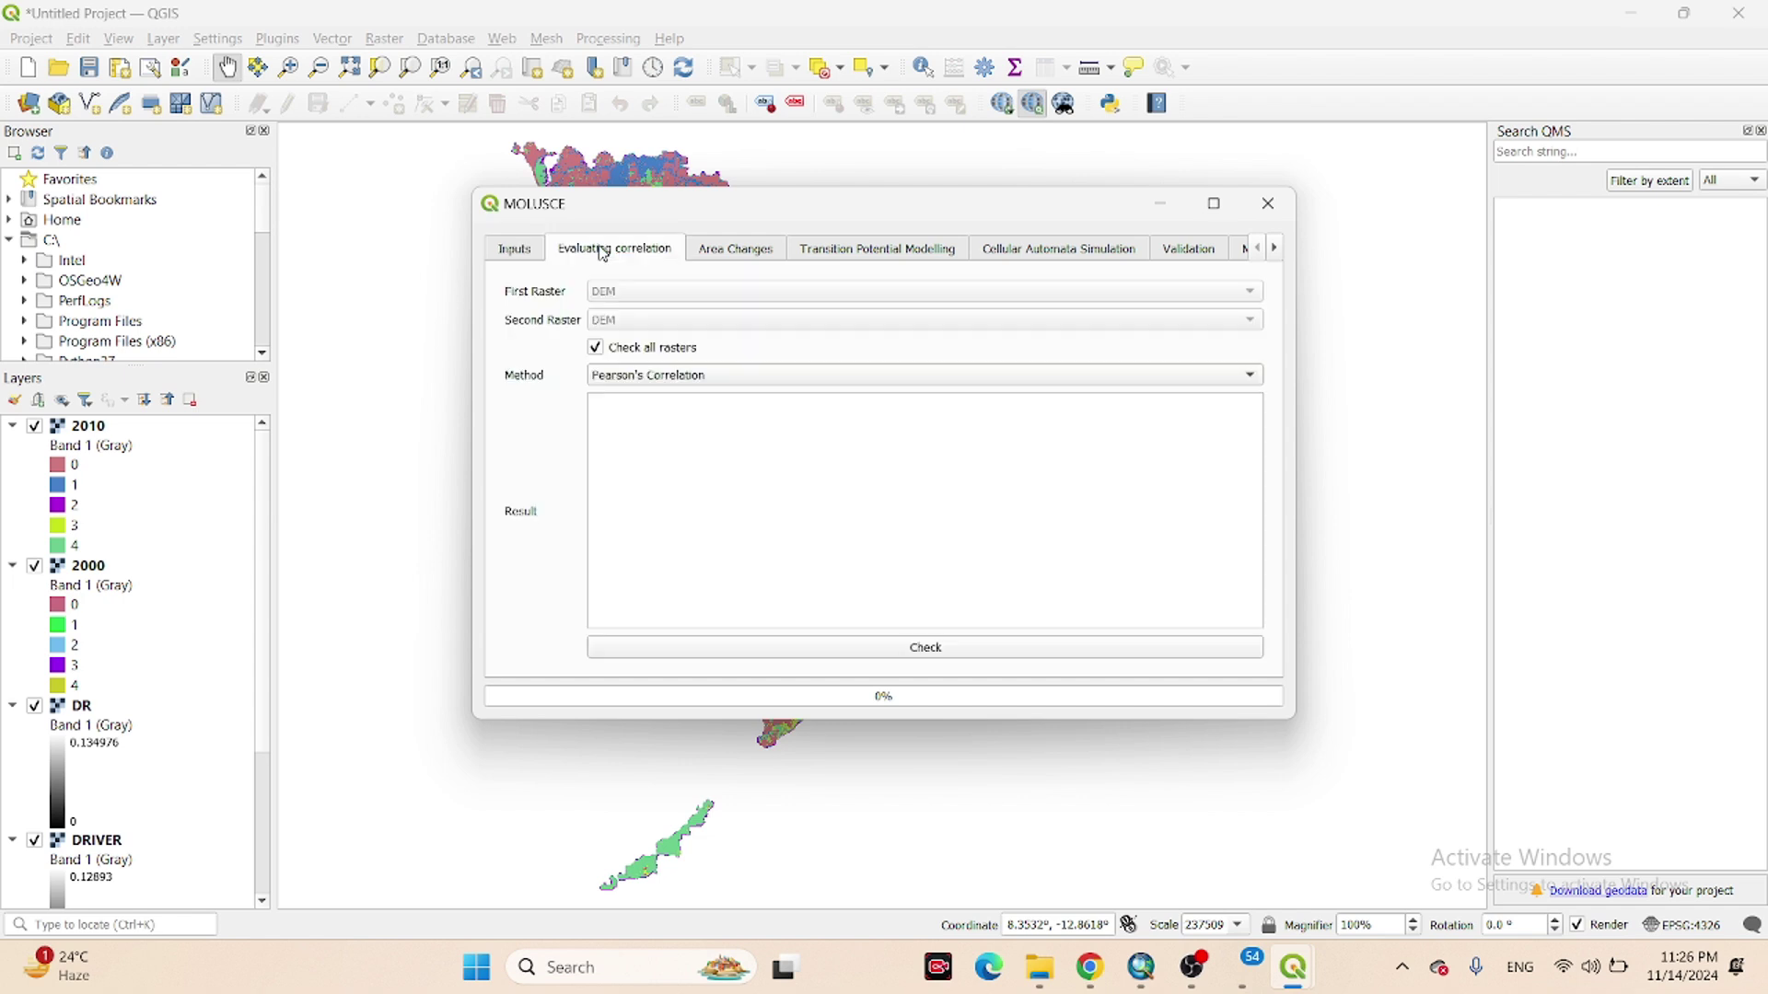
click(626, 382)
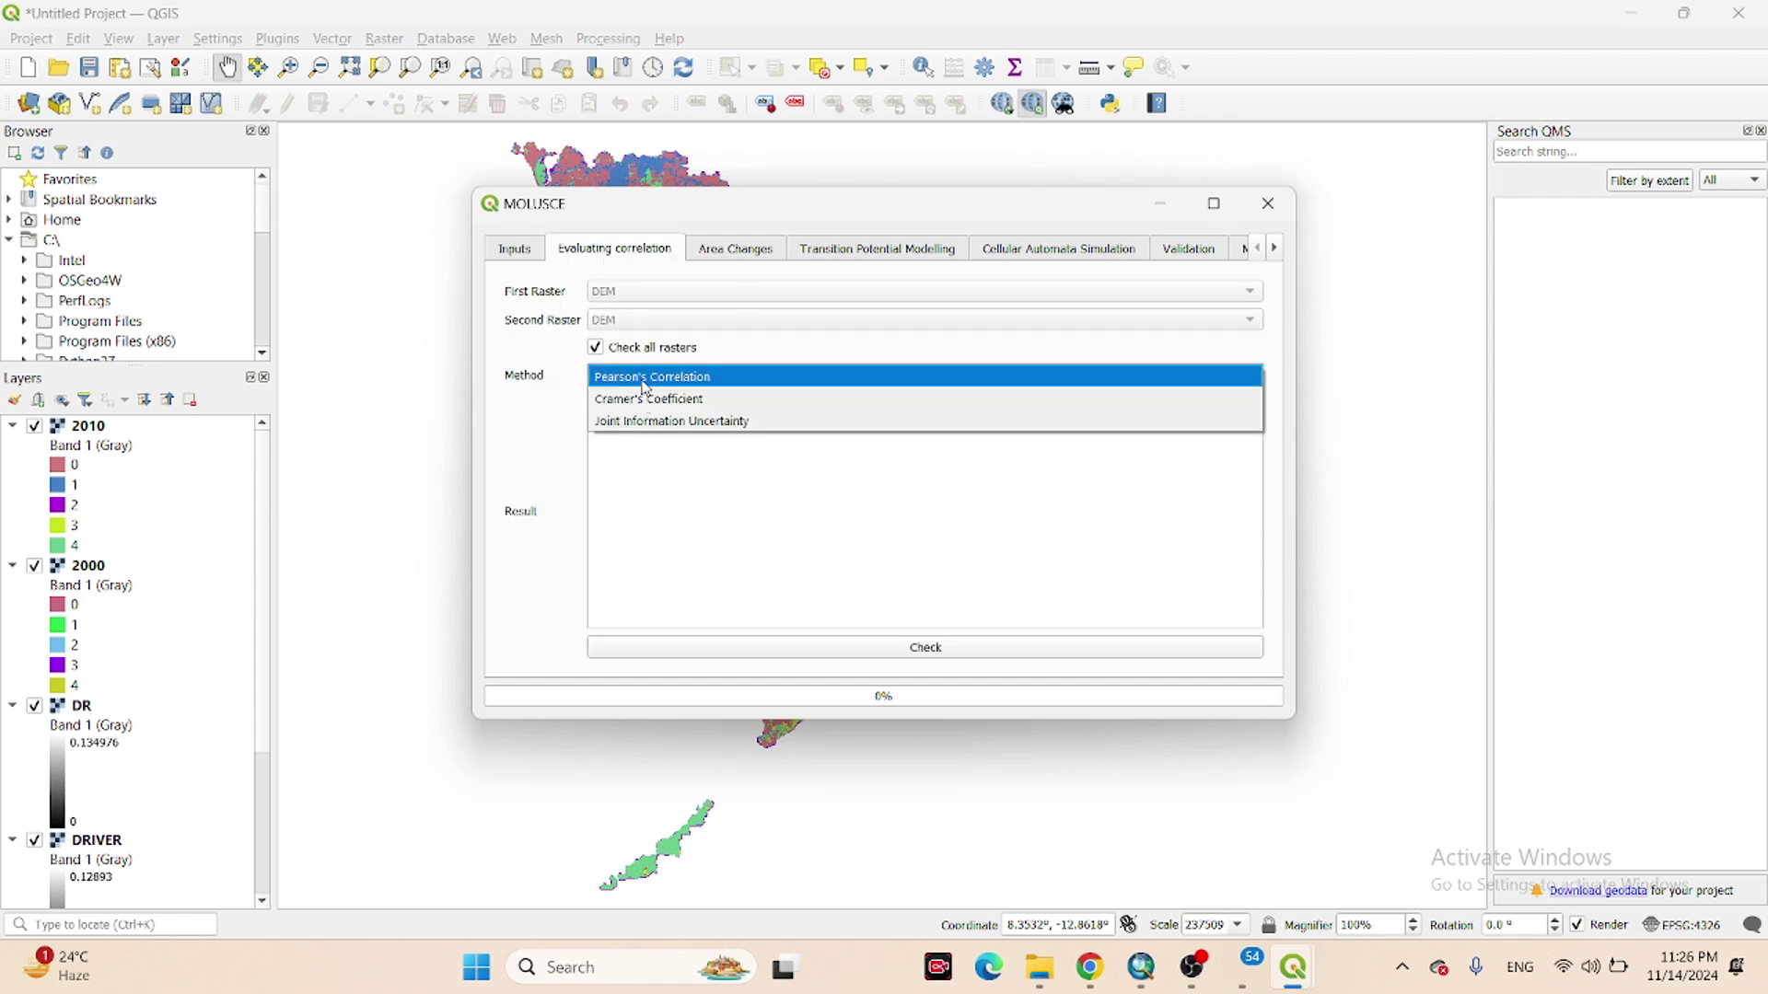
click(643, 379)
click(904, 645)
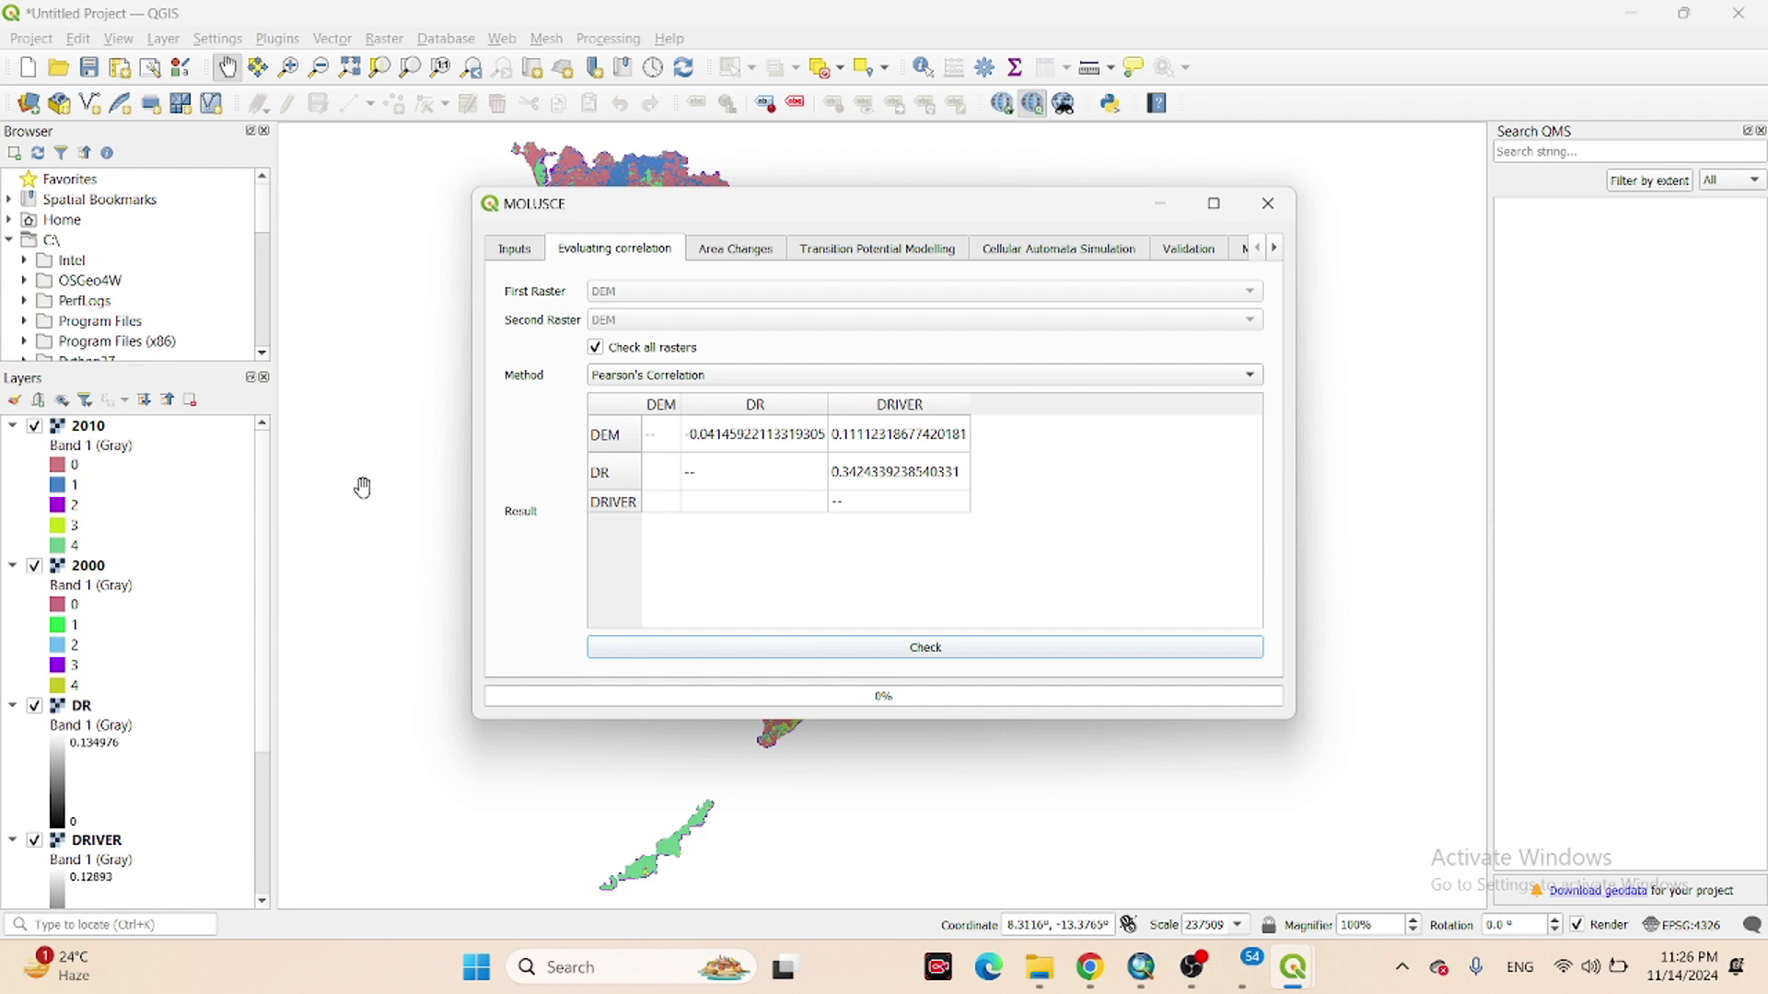
Generate the 2000–2010 class statistics and transition matrix, show the areas in sq. km., and review all class rows.
click(714, 249)
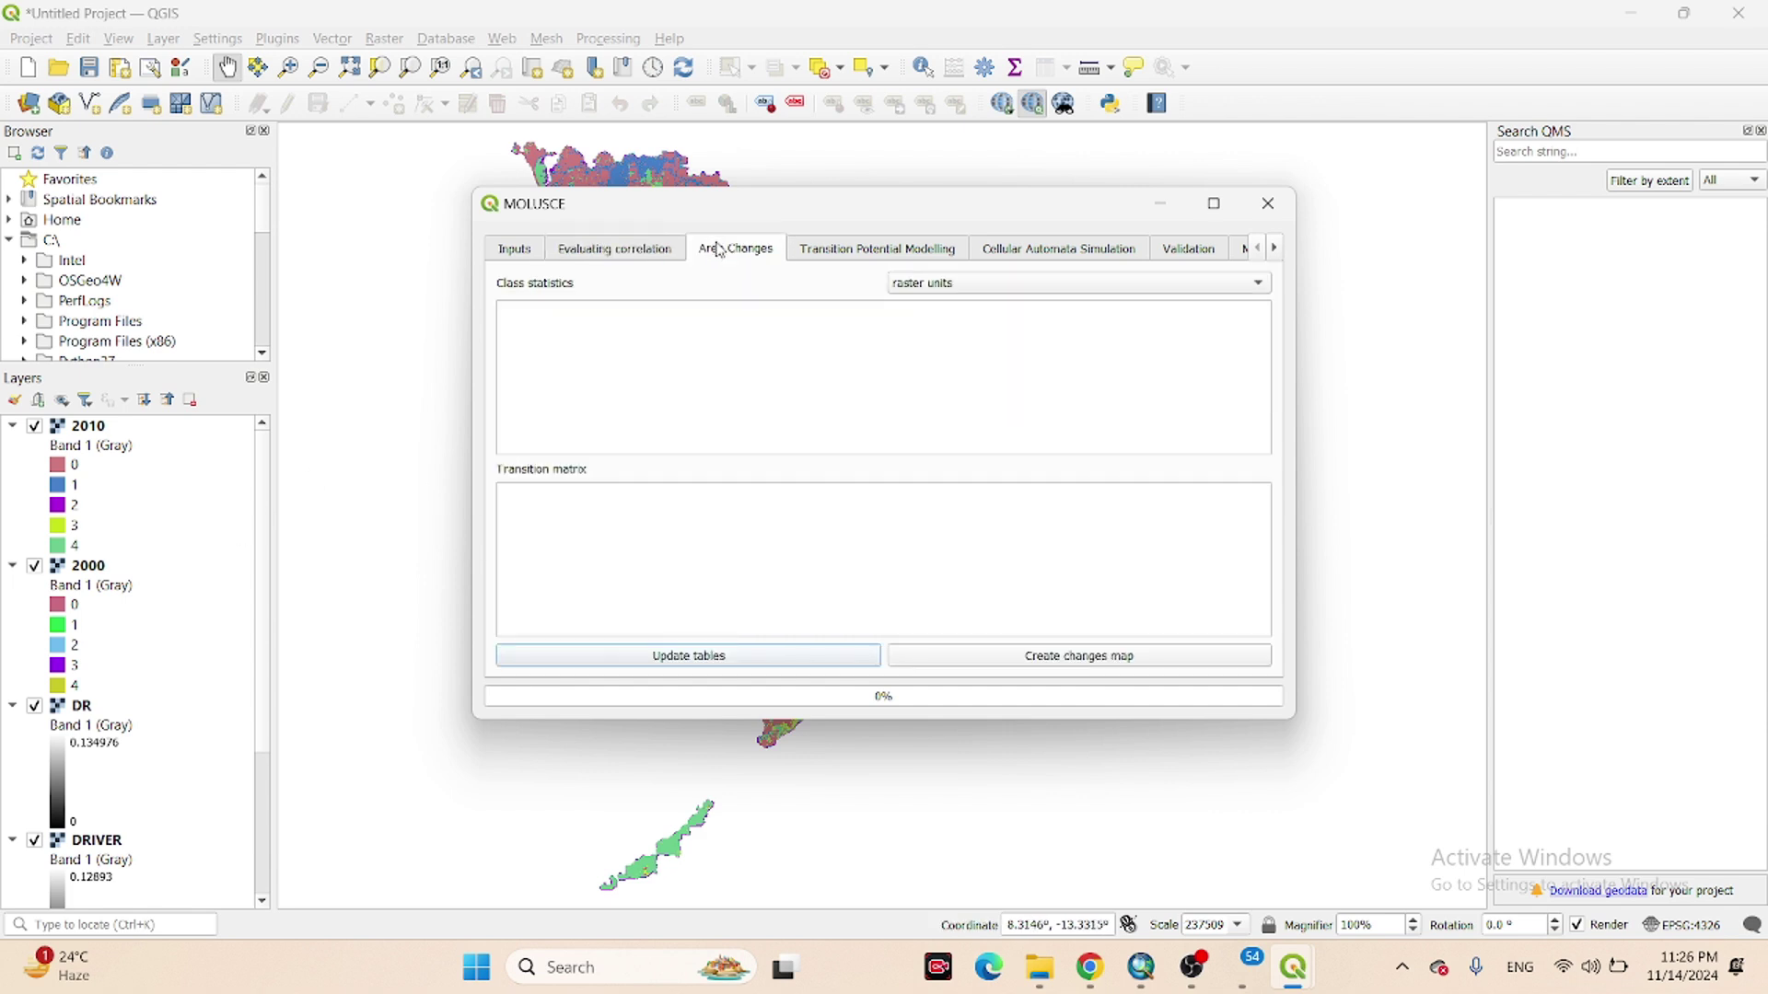
click(692, 664)
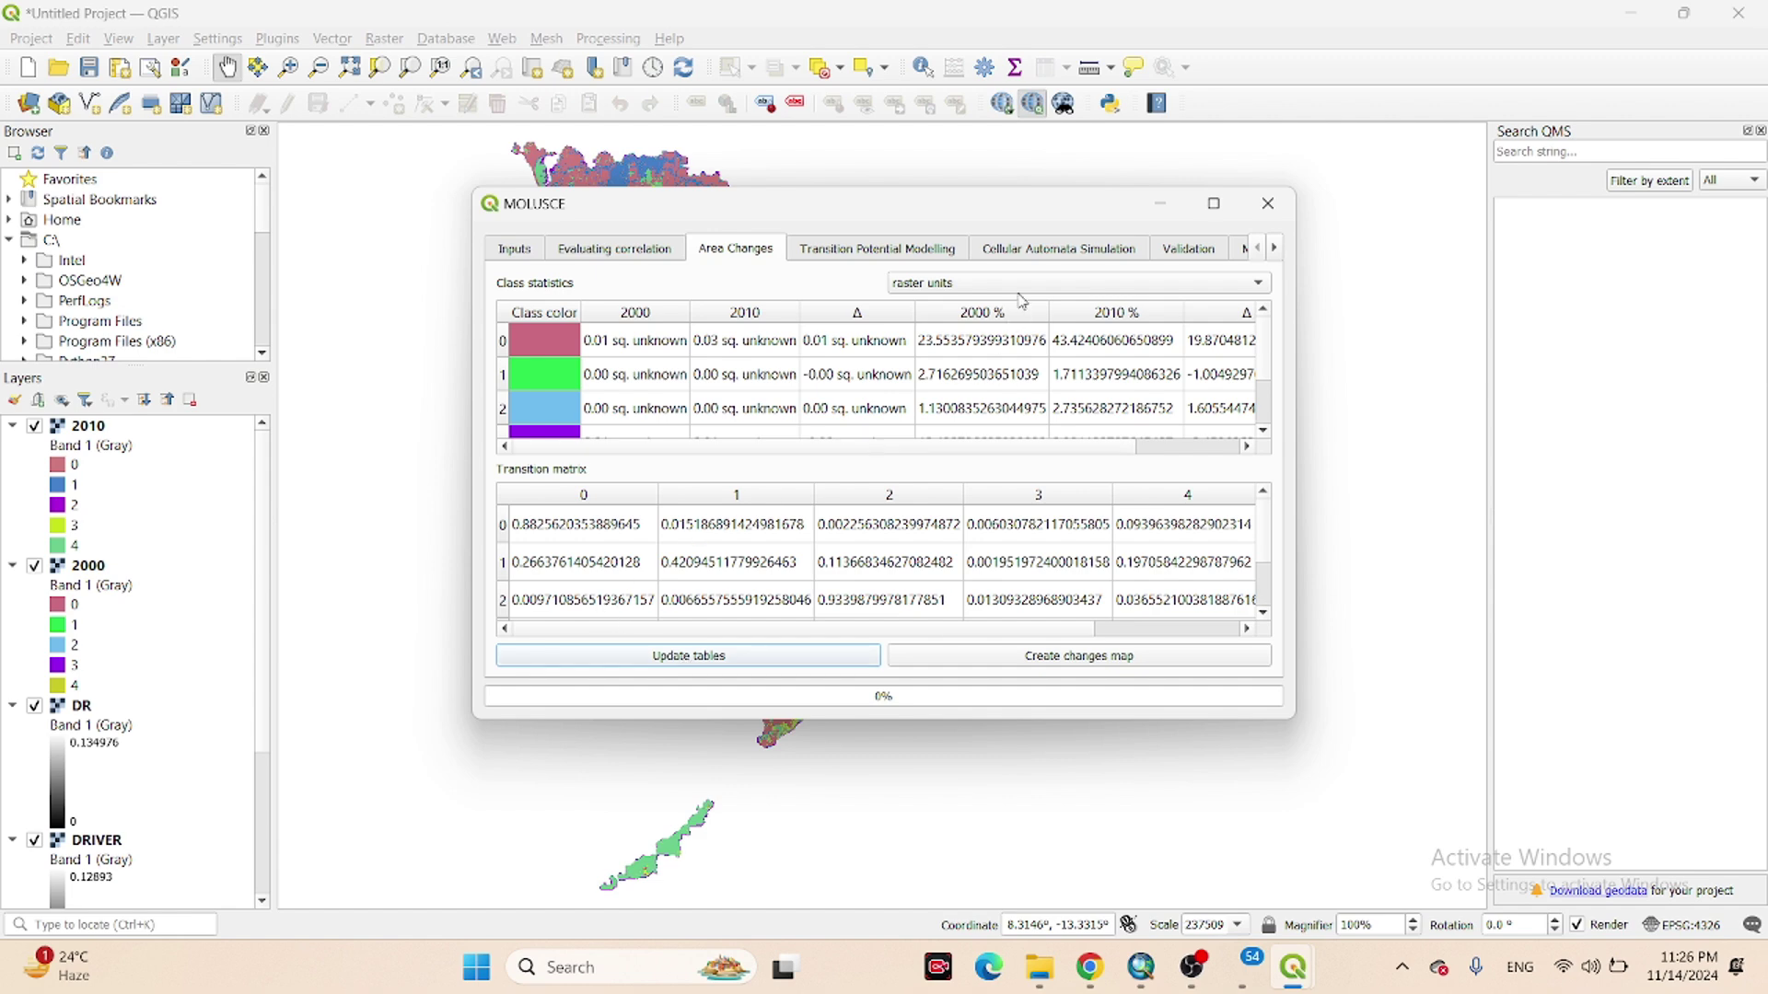
click(1017, 291)
click(979, 313)
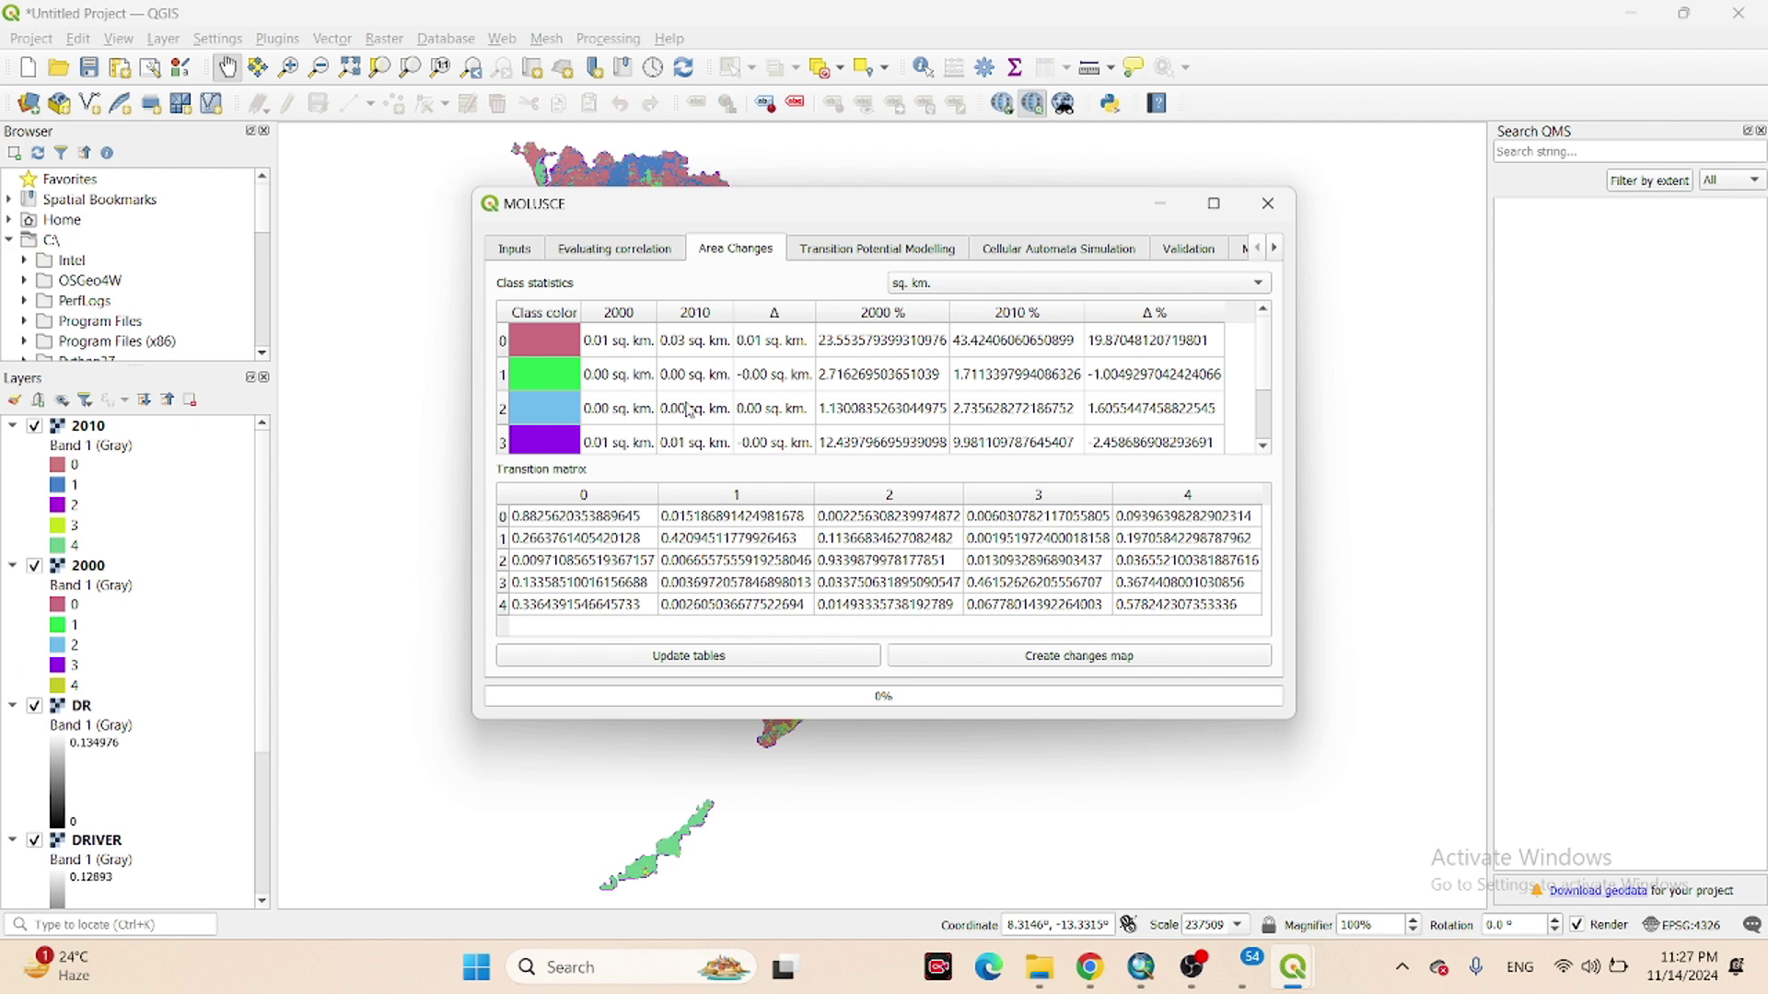
scroll(687, 407, down, 1)
scroll(1105, 398, up, 1)
scroll(1131, 433, down, 1)
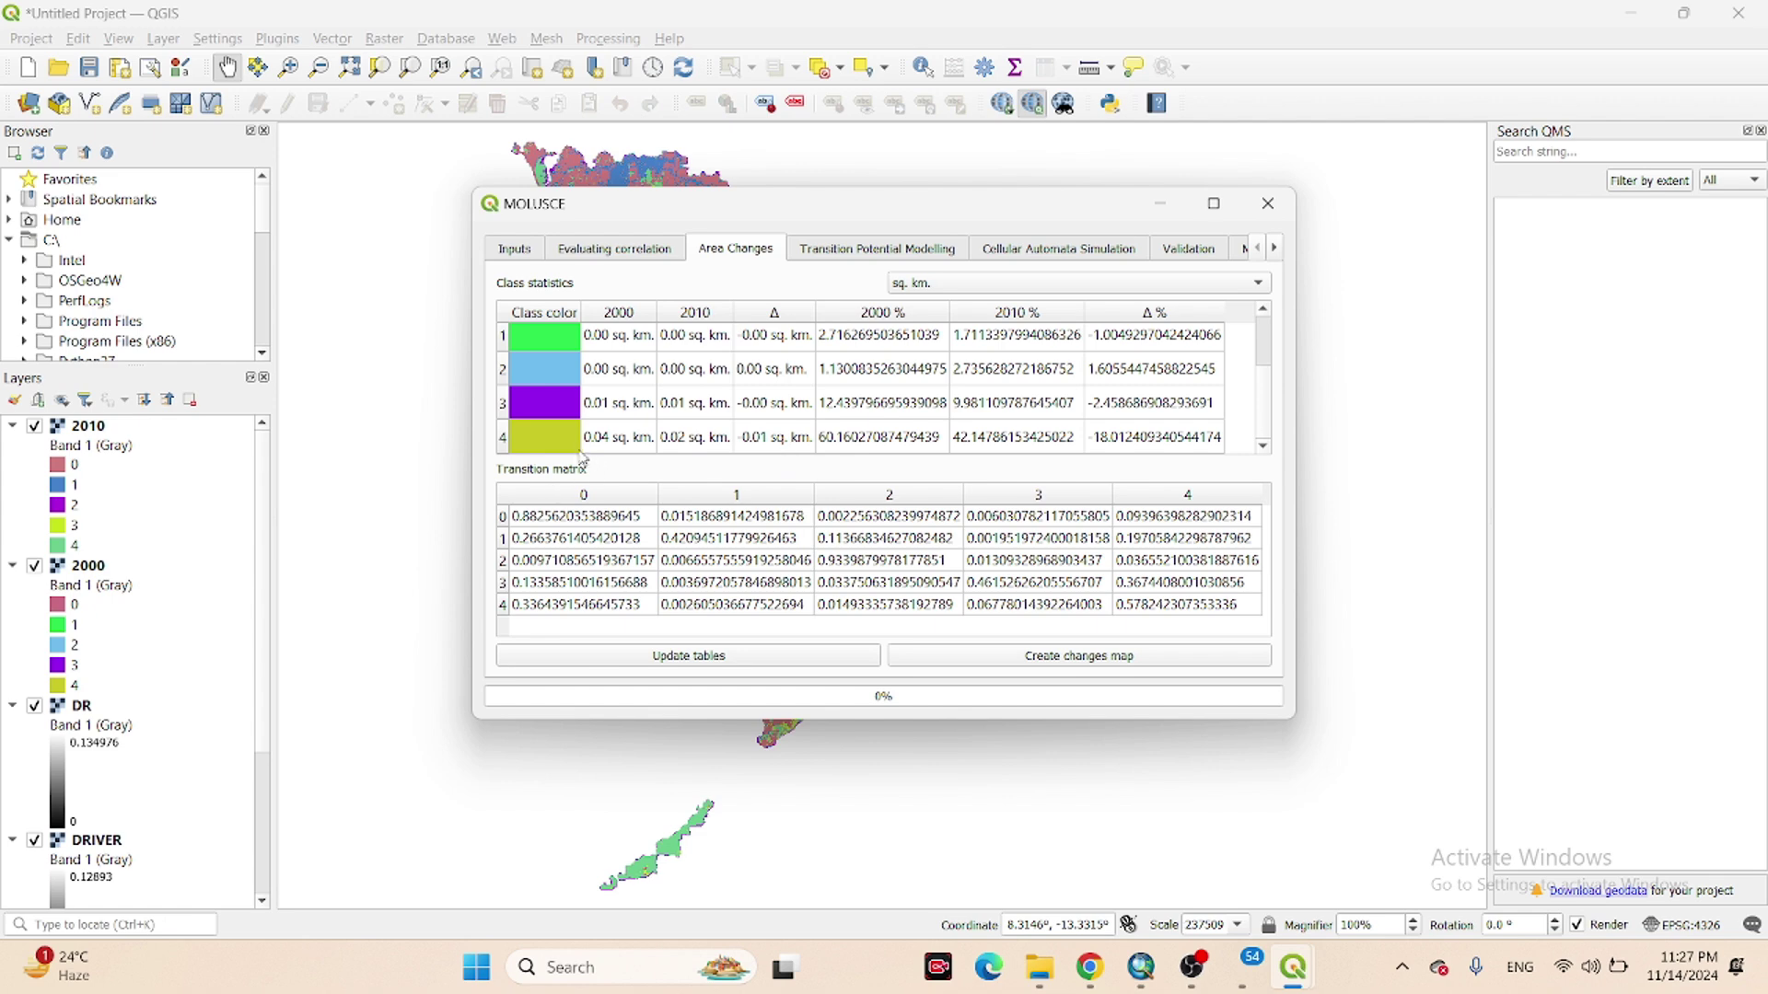
scroll(926, 385, up, 1)
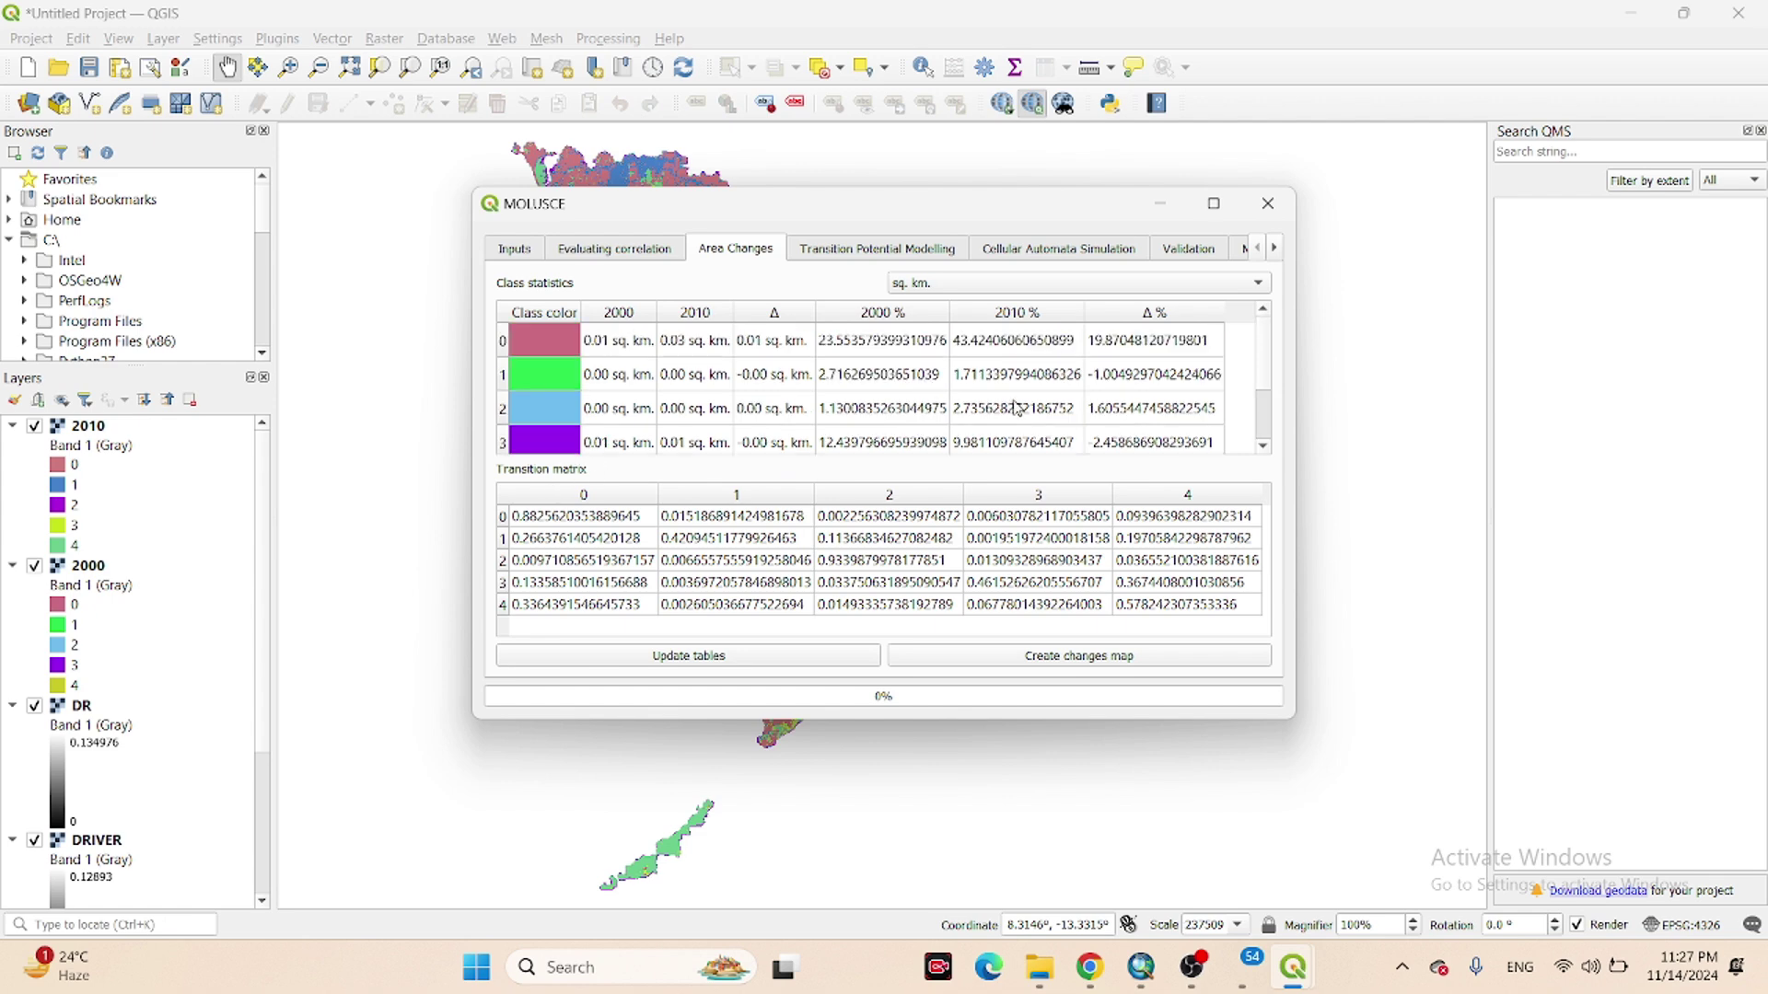
Maximize the MOLUSCE window and capture a screenshot region covering the class statistics and transition matrix tables.
click(1215, 203)
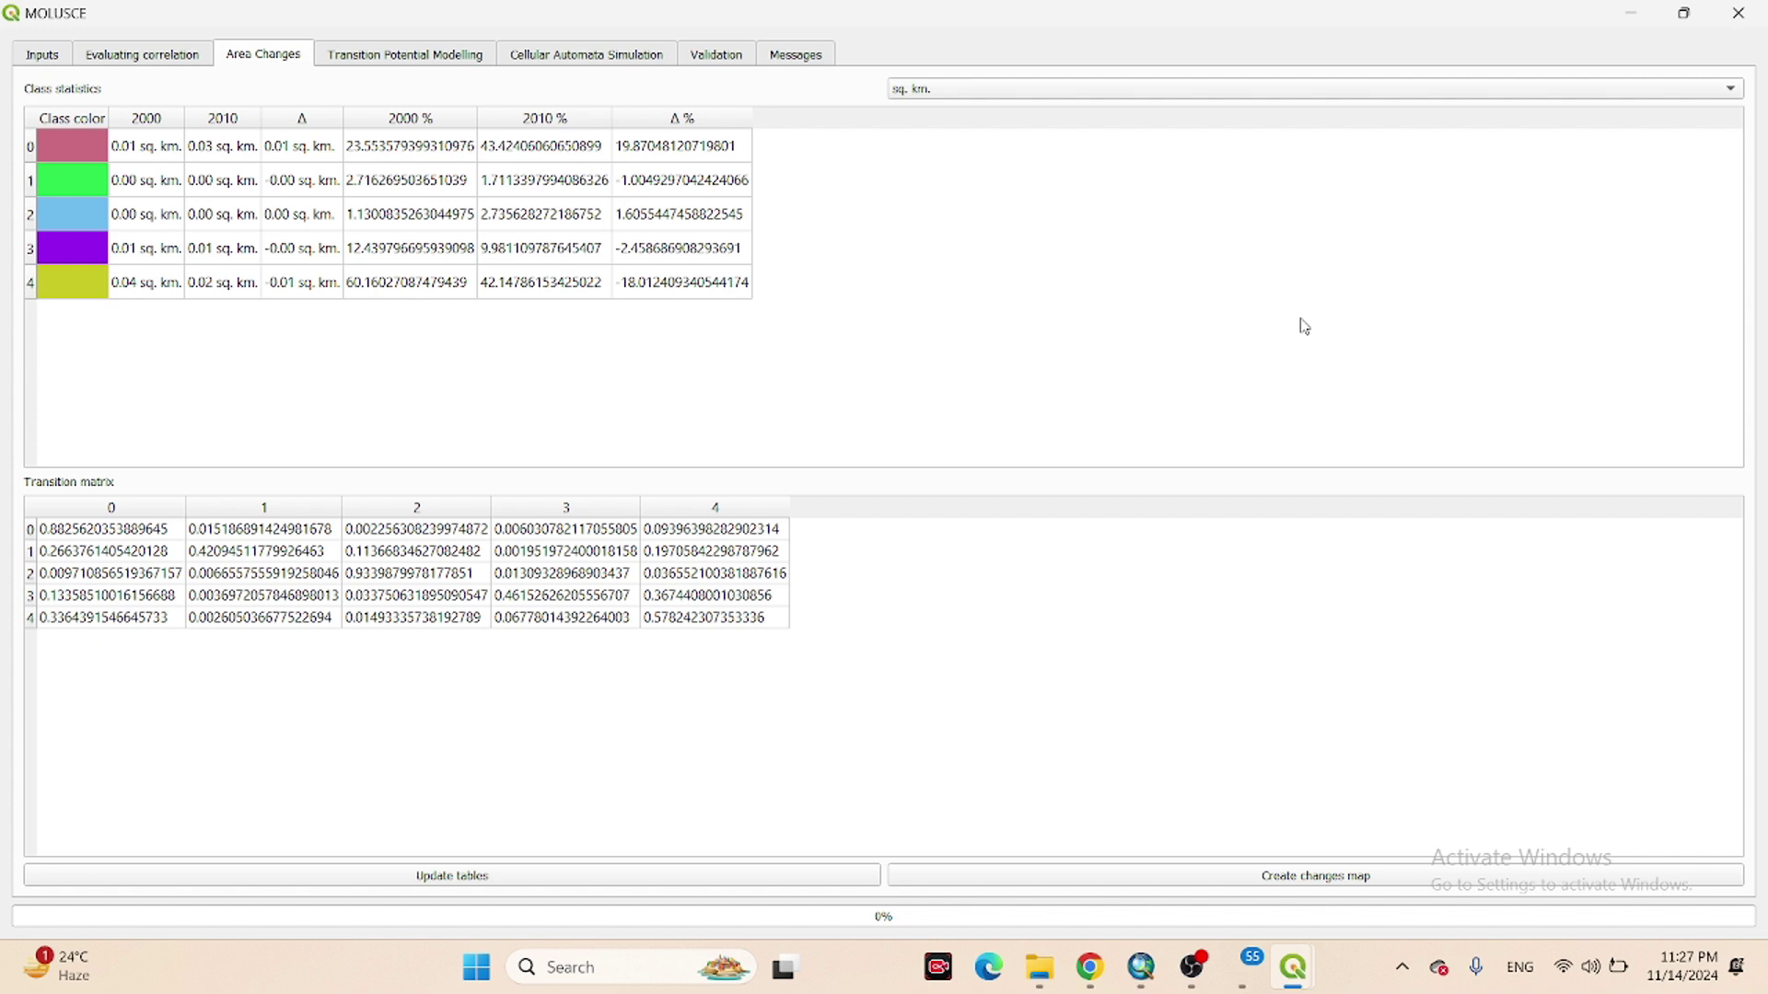
key(Print)
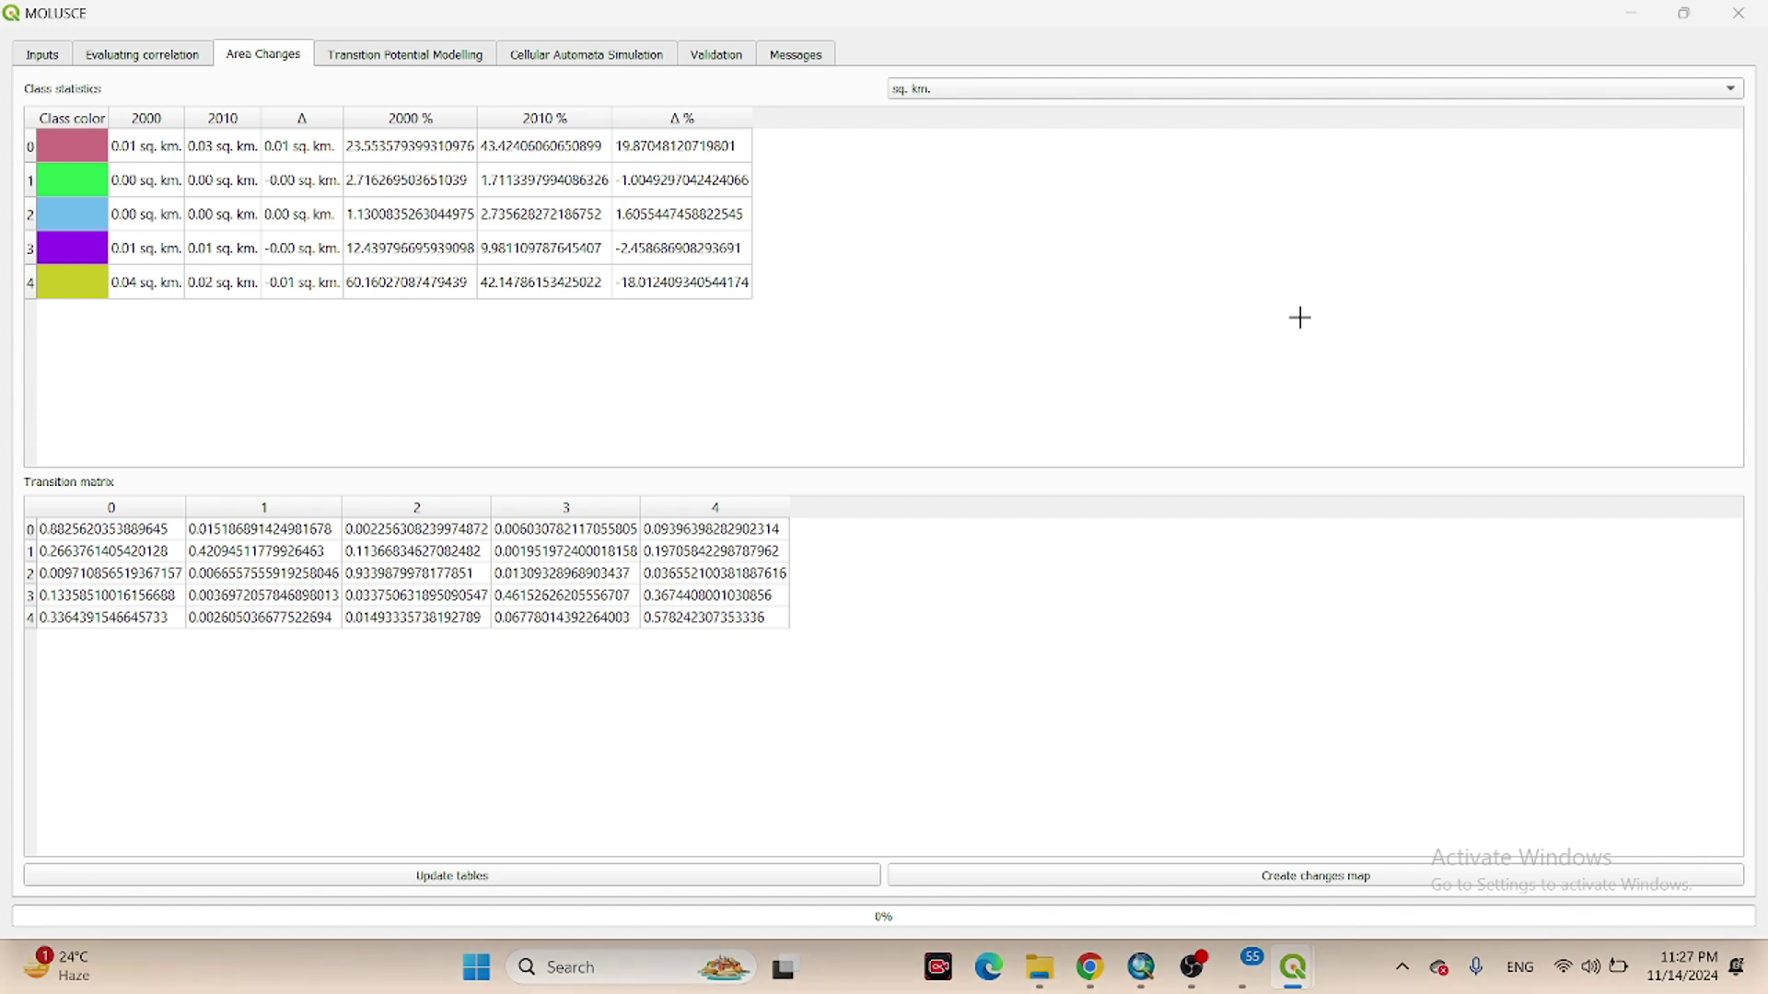
drag(4, 37, 971, 695)
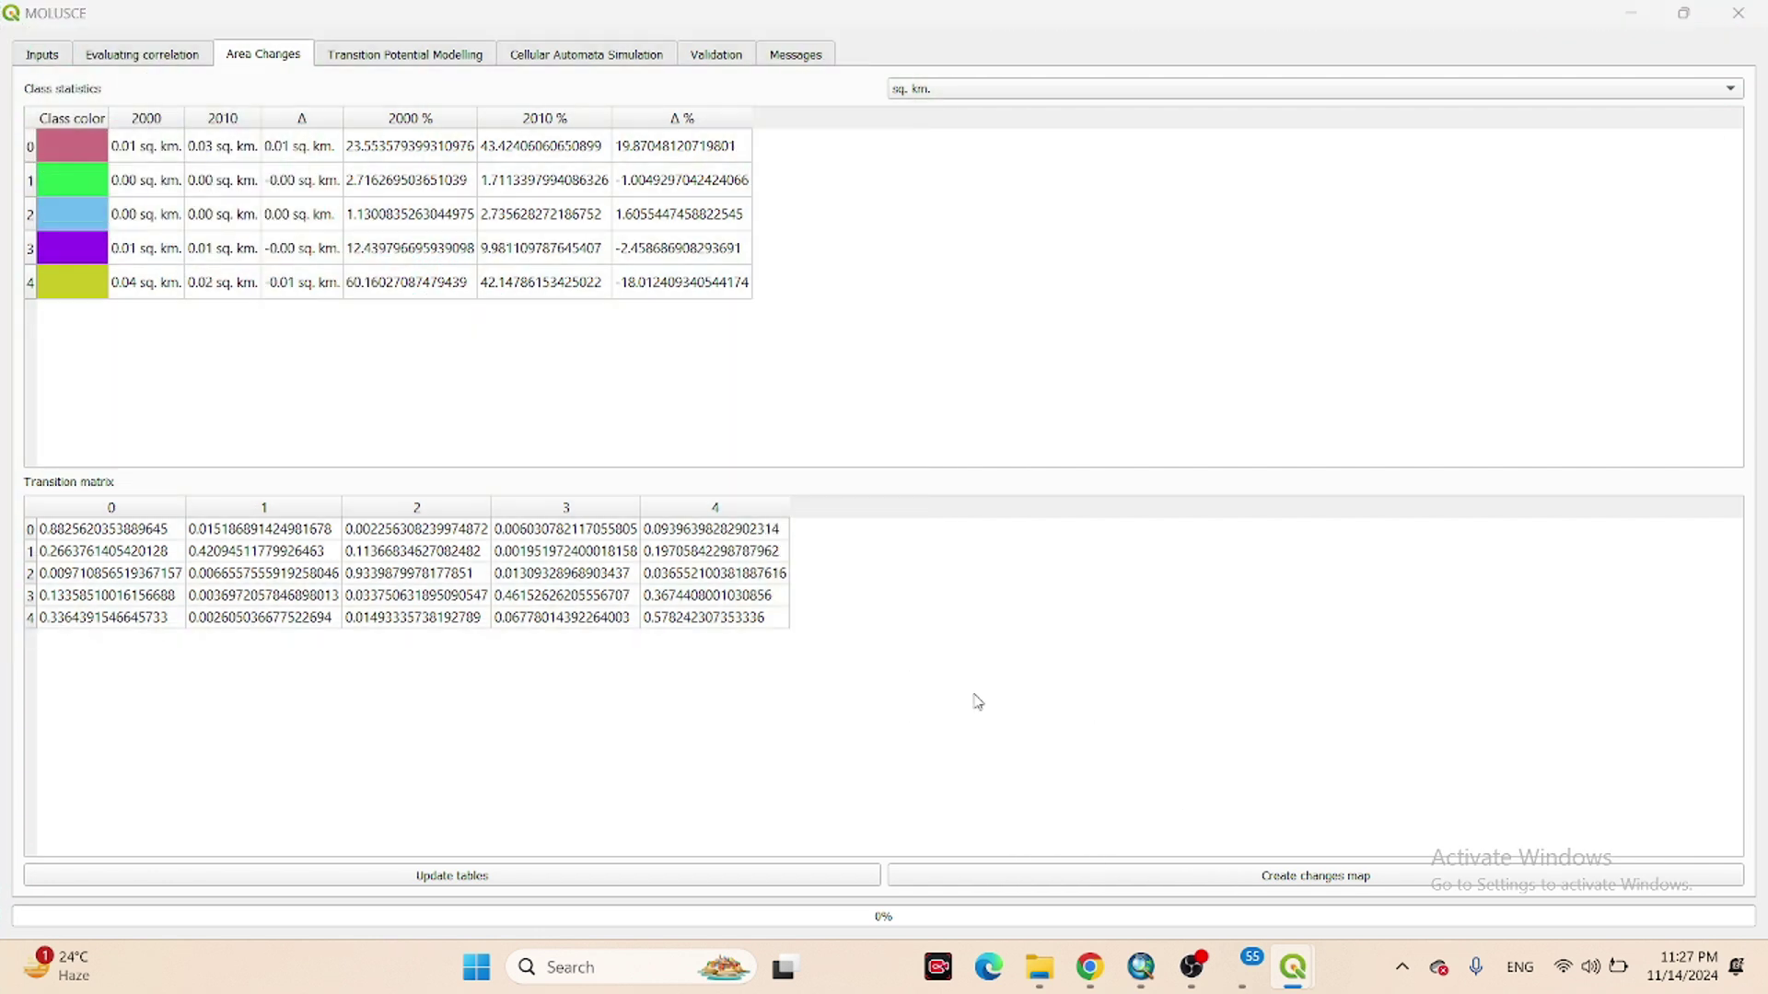
Save the screenshot as PNG "AREA CHANGE 2000 TO 2010" in the updated folder of Prediction data for Freetown.
click(1020, 684)
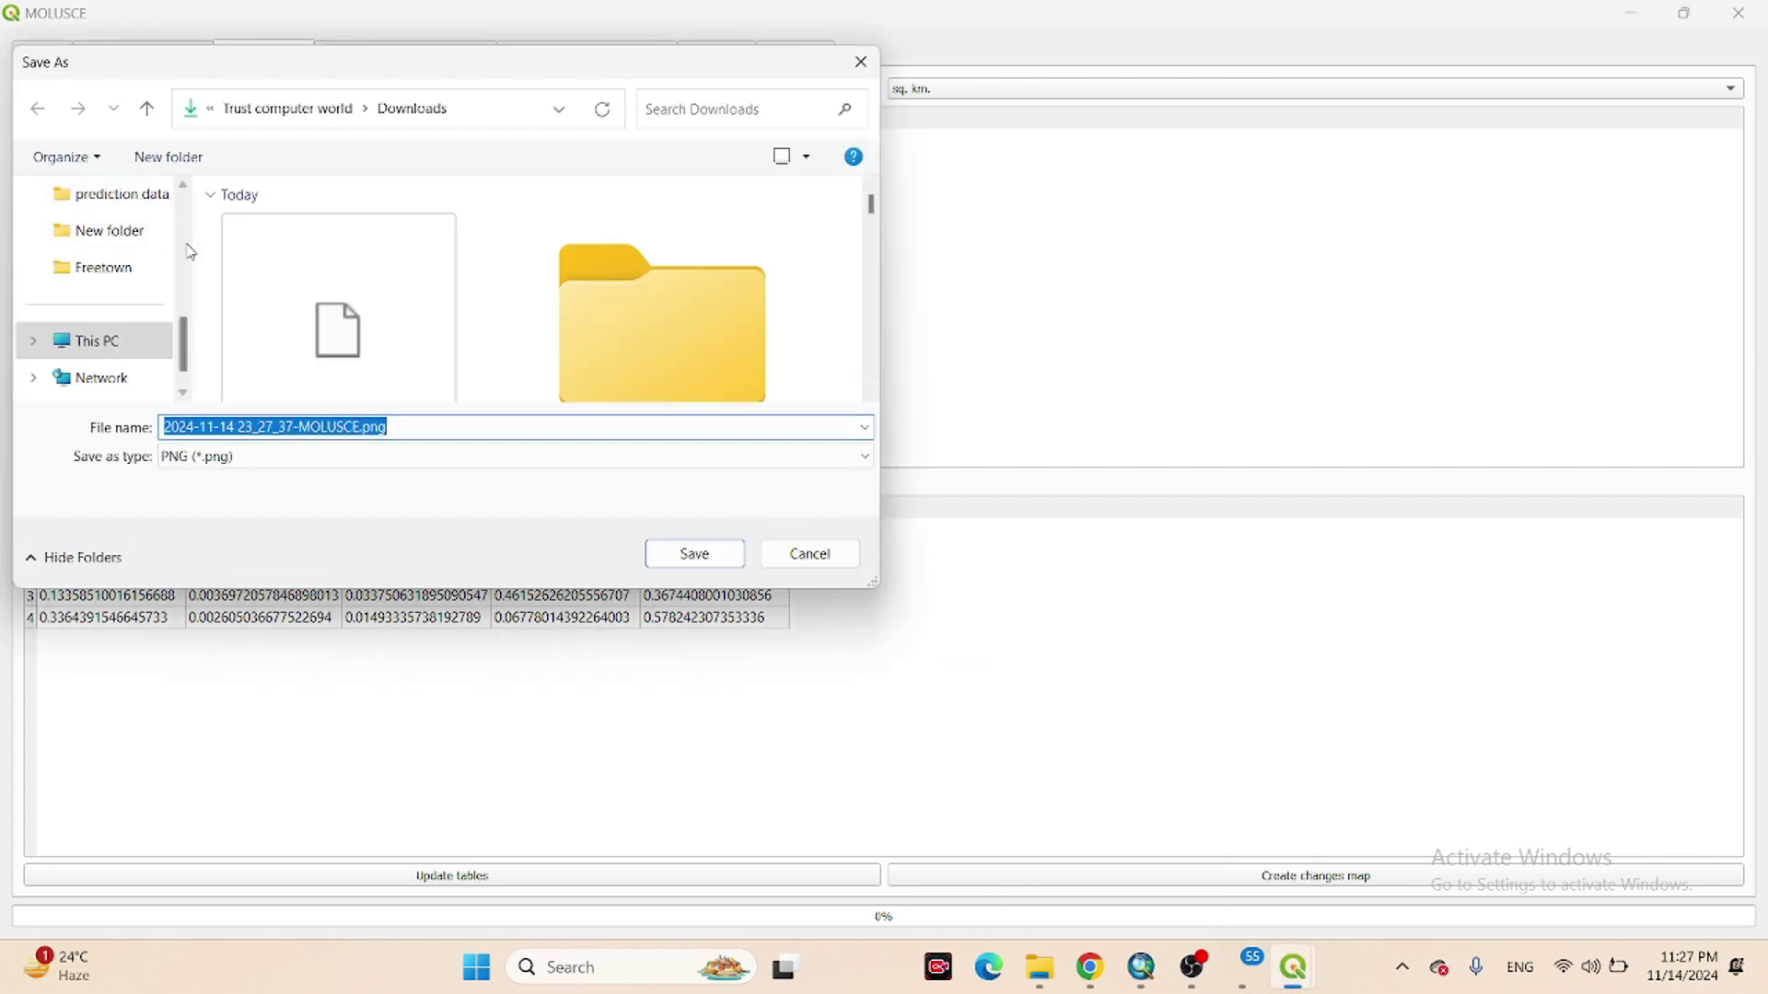
scroll(130, 267, up, 5)
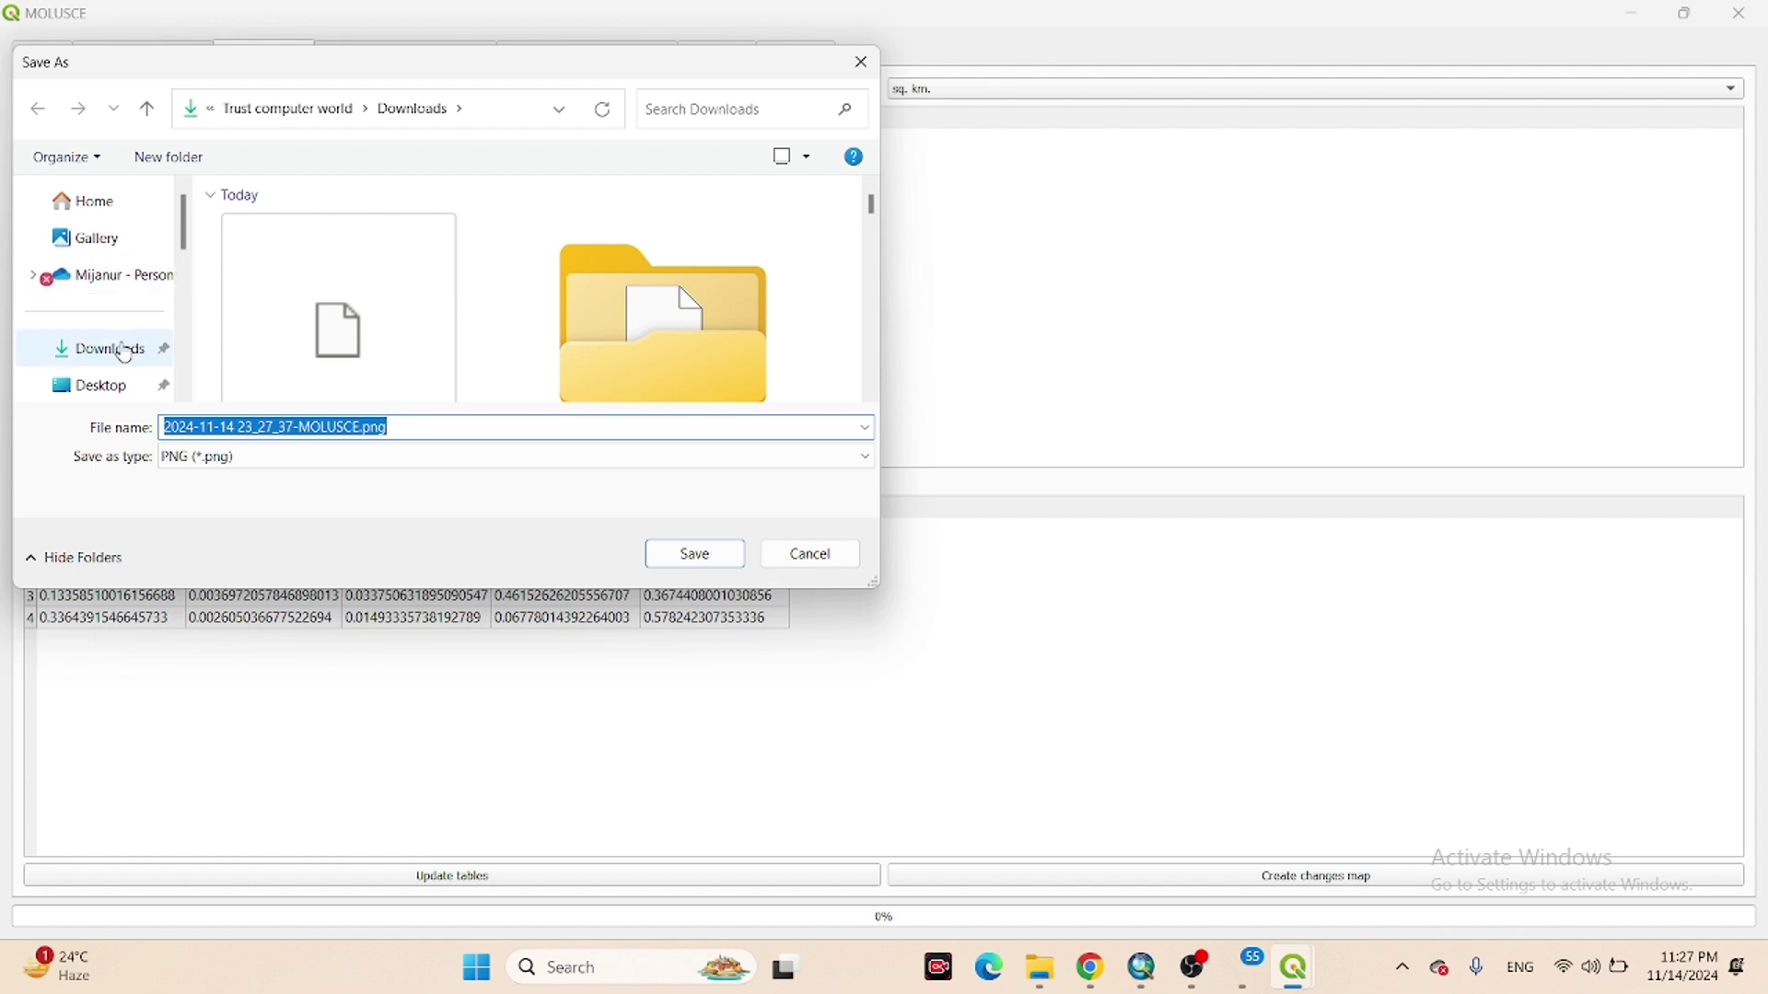
click(124, 352)
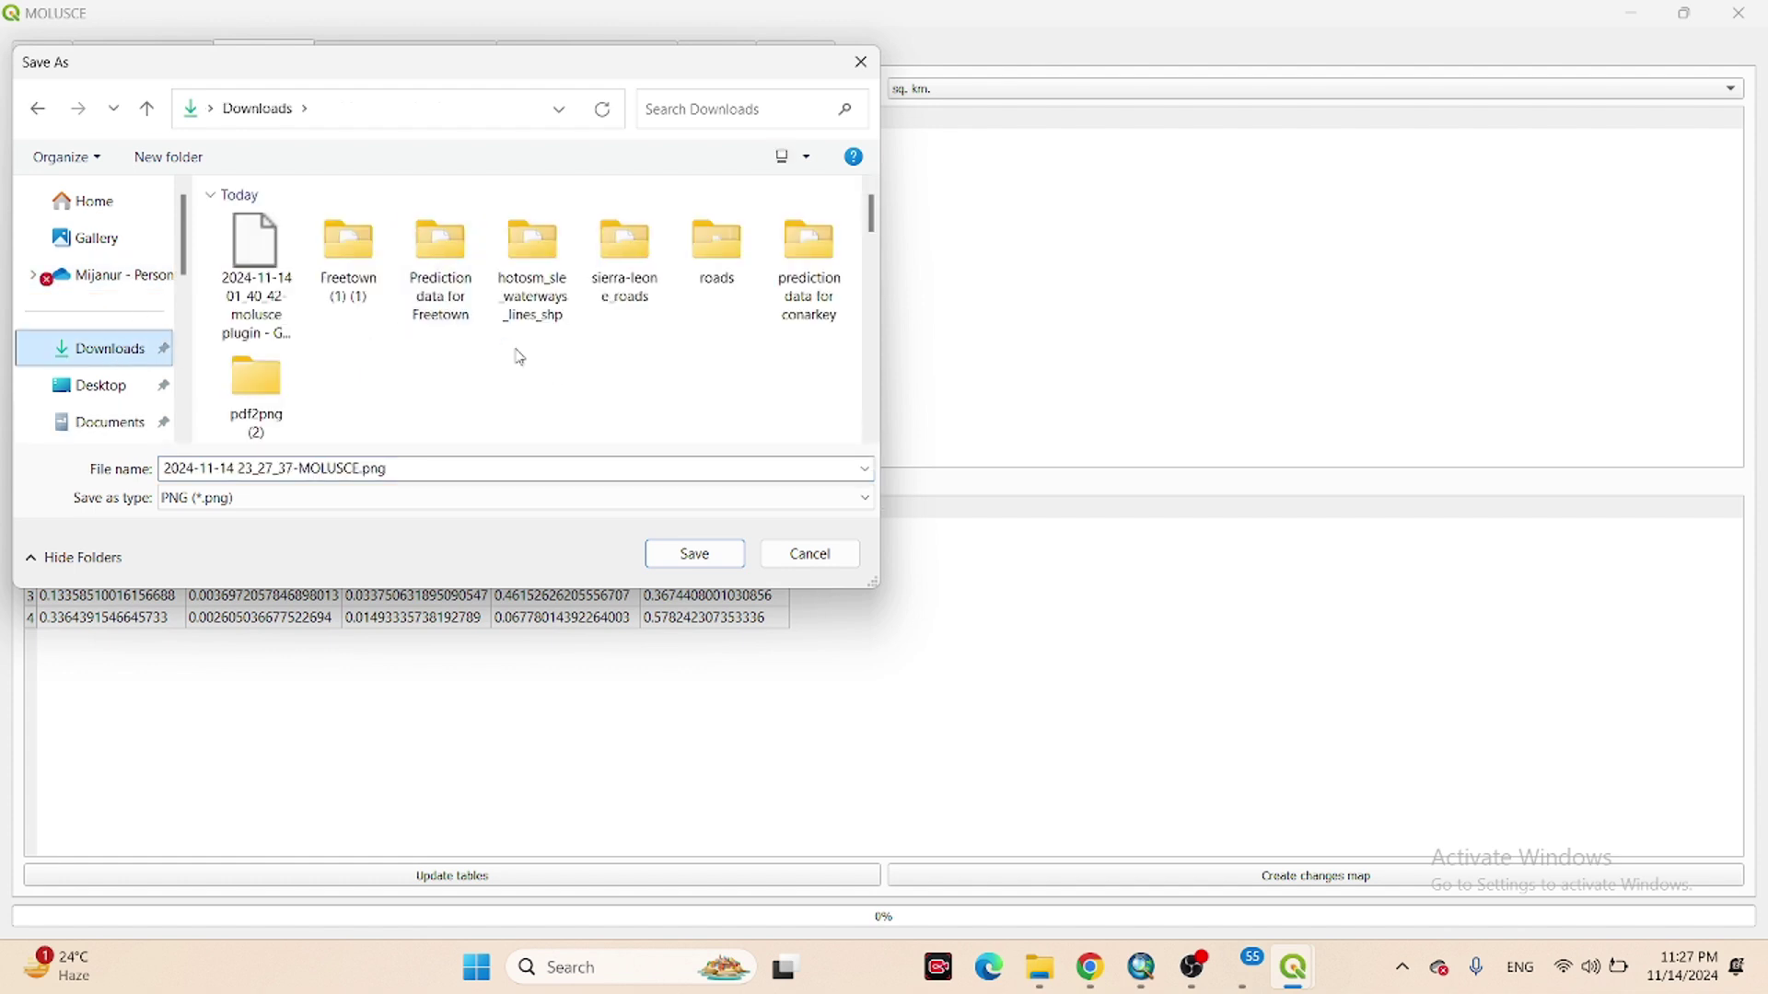
double_click(451, 293)
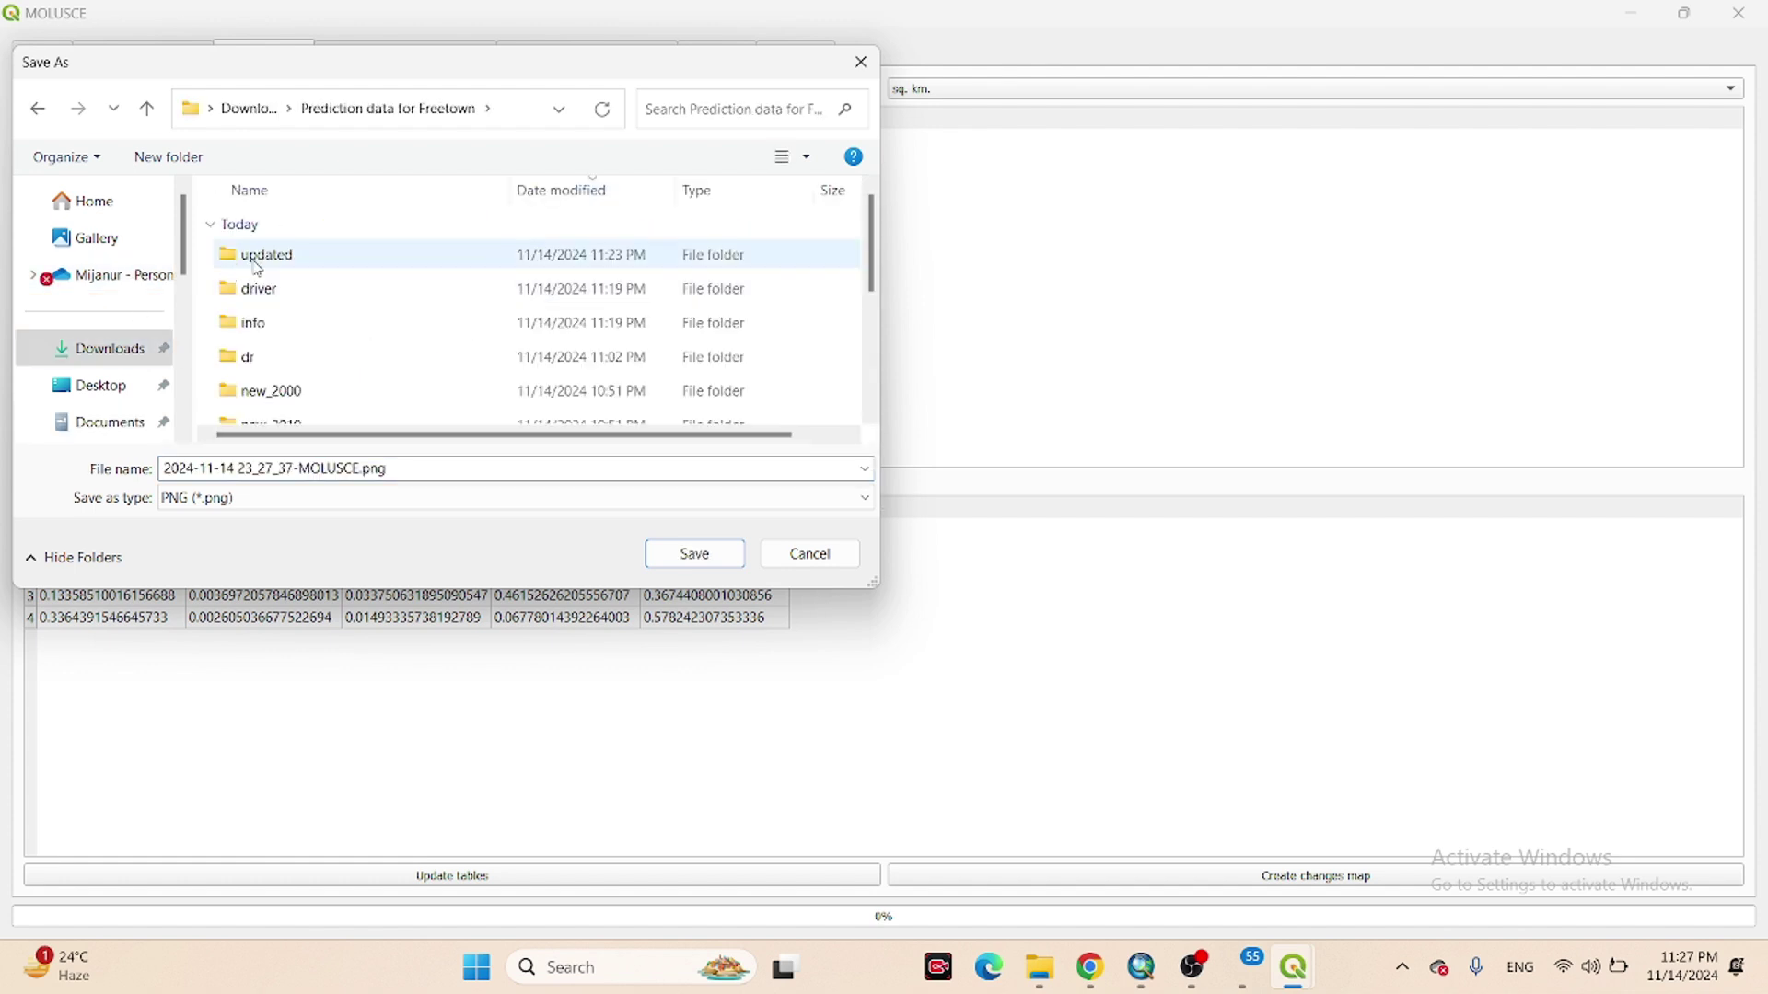
double_click(258, 267)
click(426, 467)
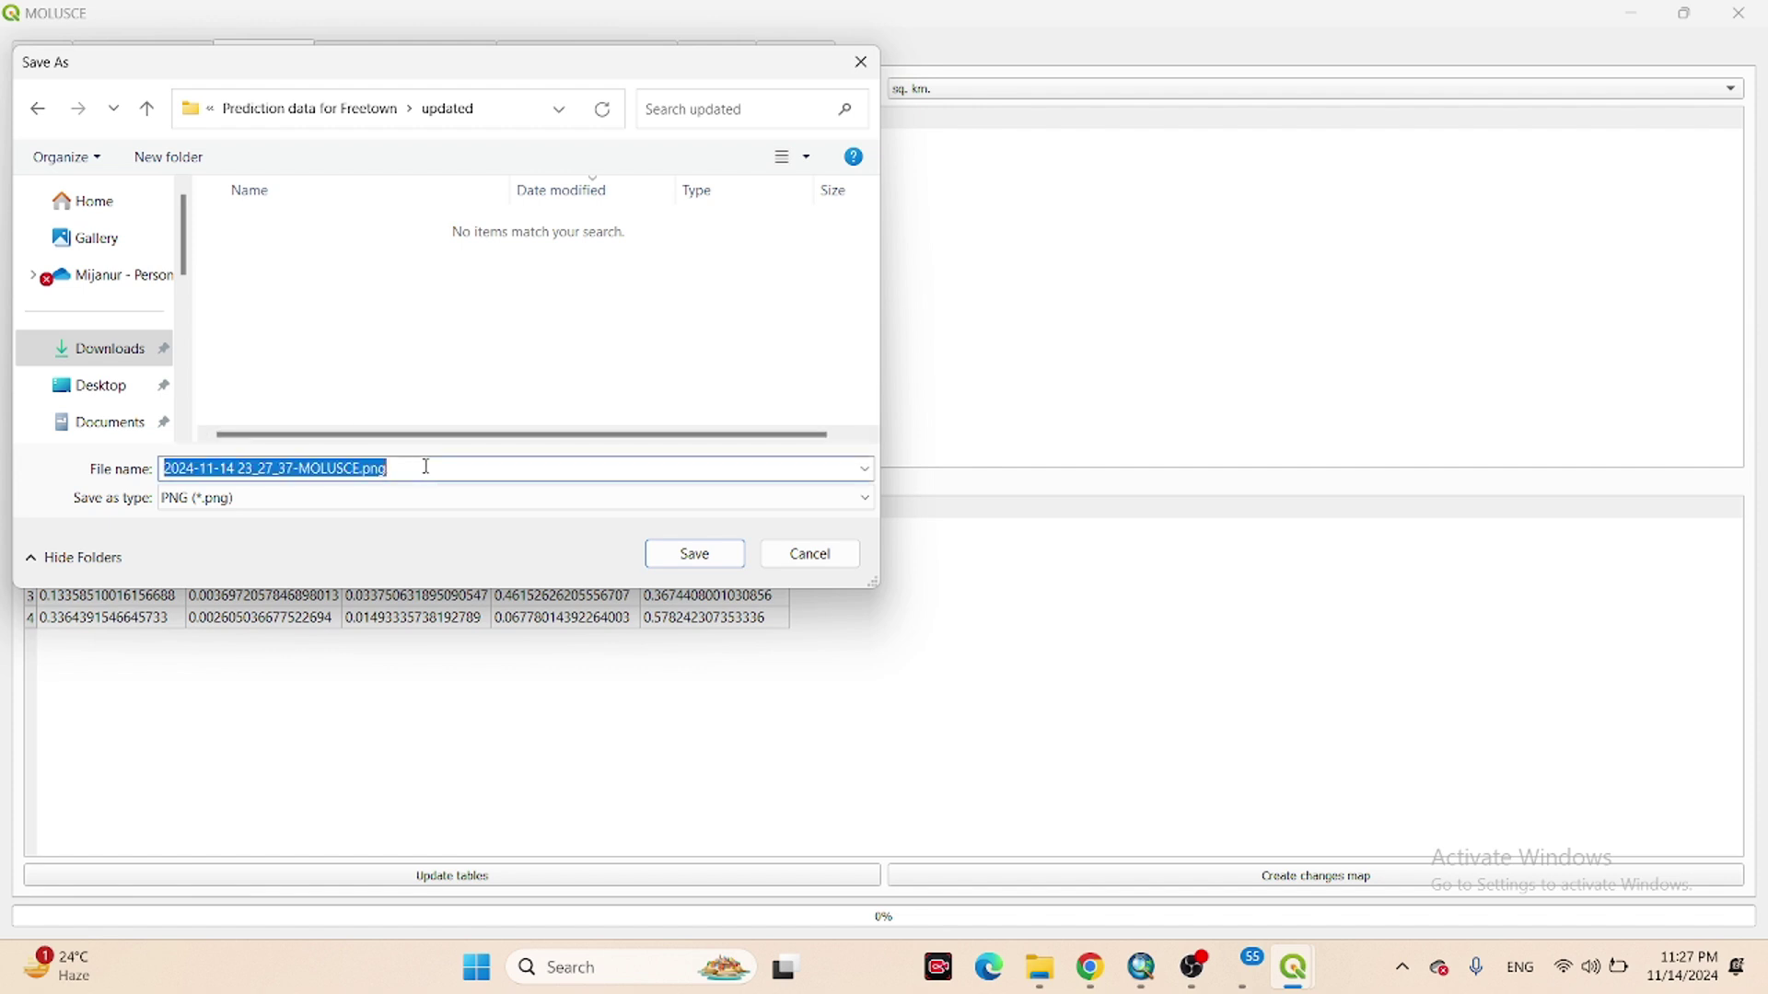
text(AREA CHANGE 2000 TO 2010)
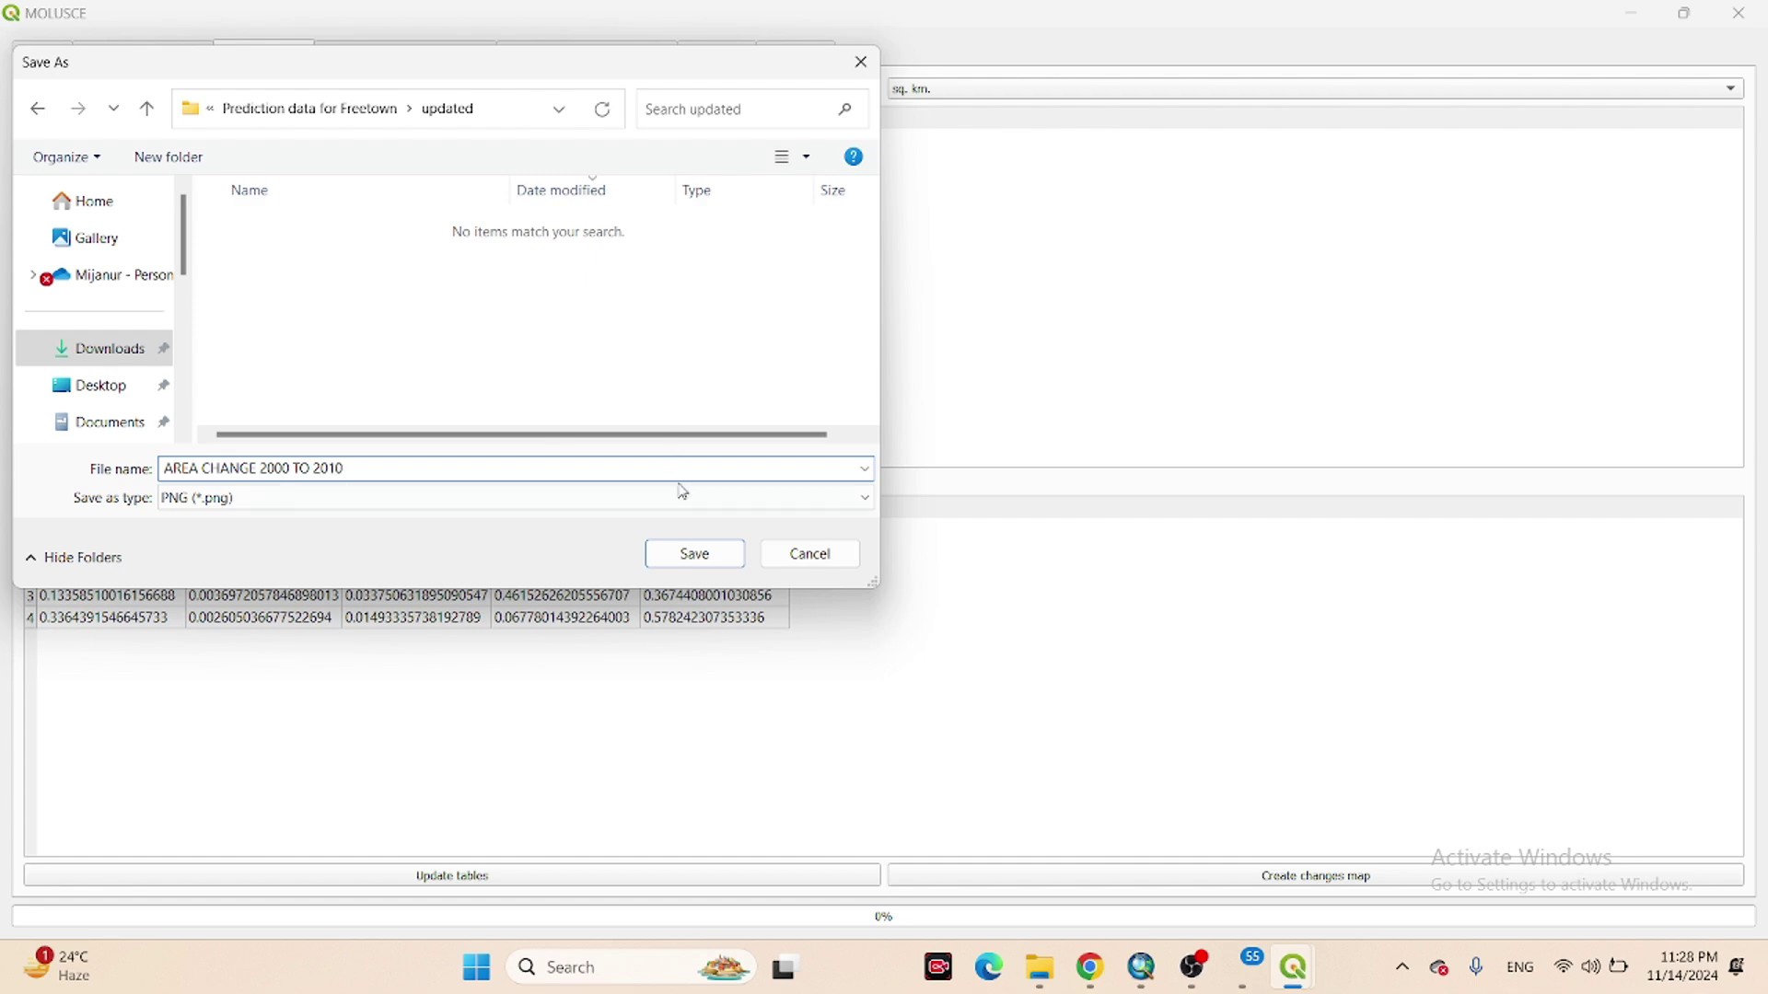
click(694, 553)
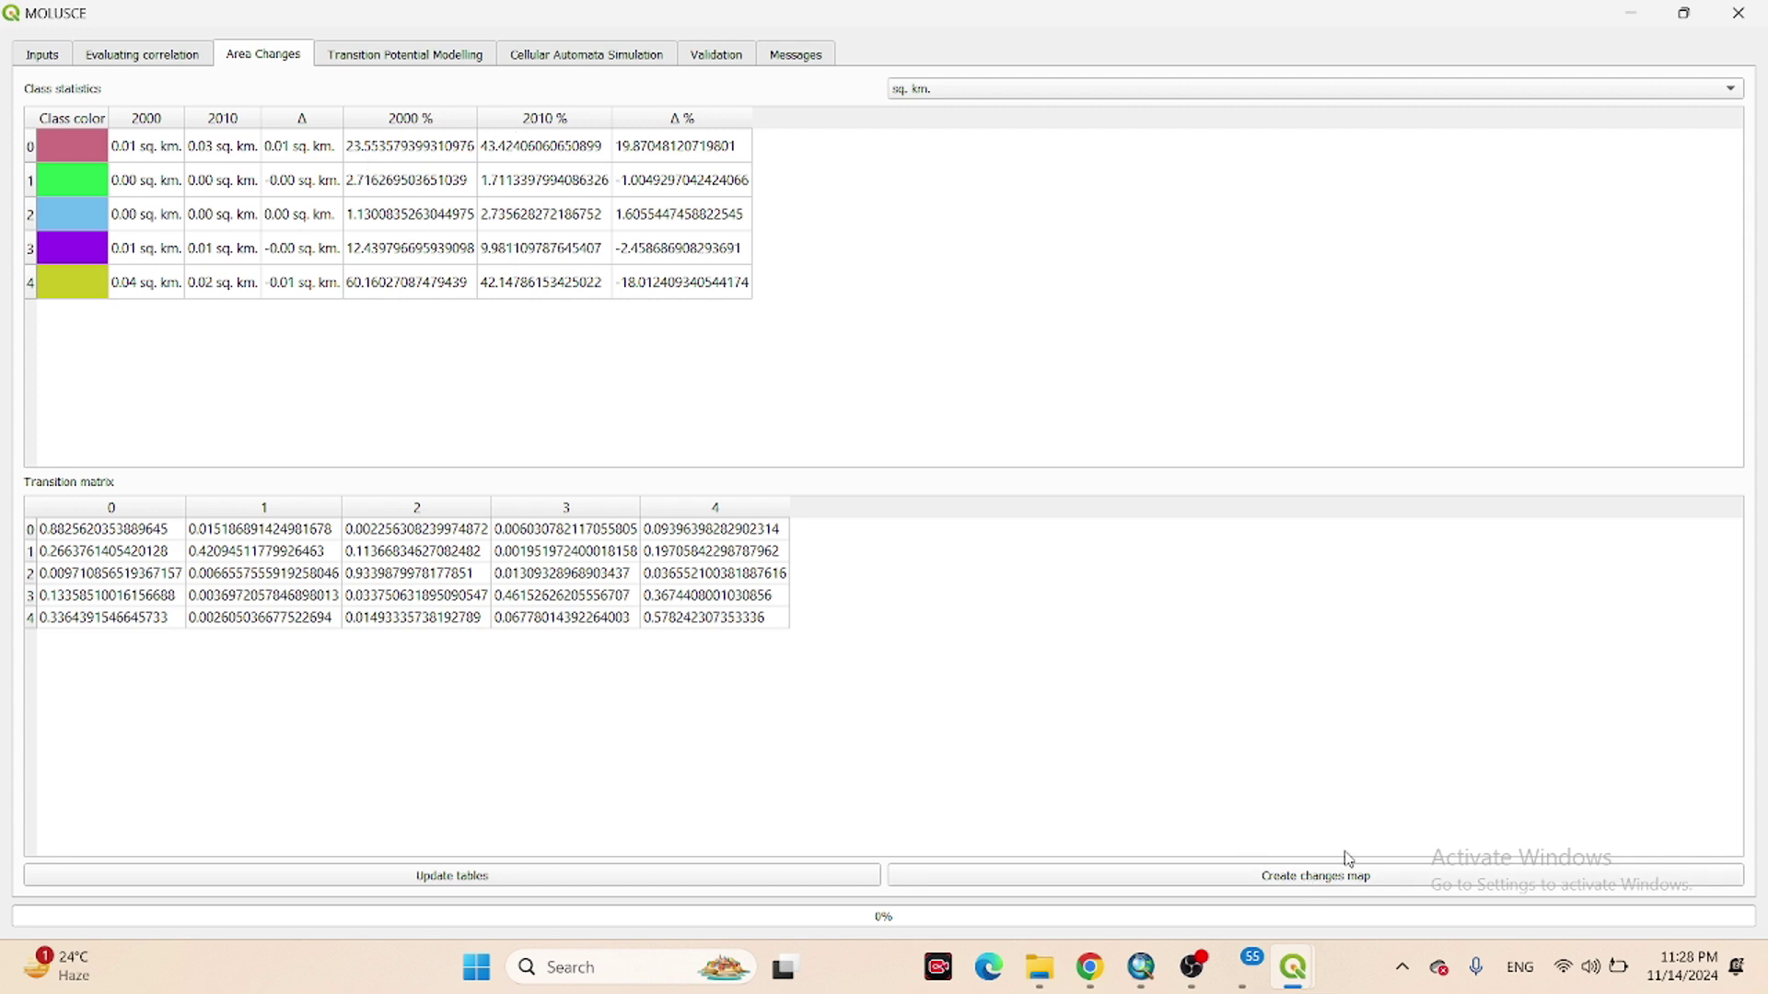
Create the changes map and save it as GeoTIFF "change 2000 to 2010" in the updated folder of Prediction data for Freetown.
click(1326, 889)
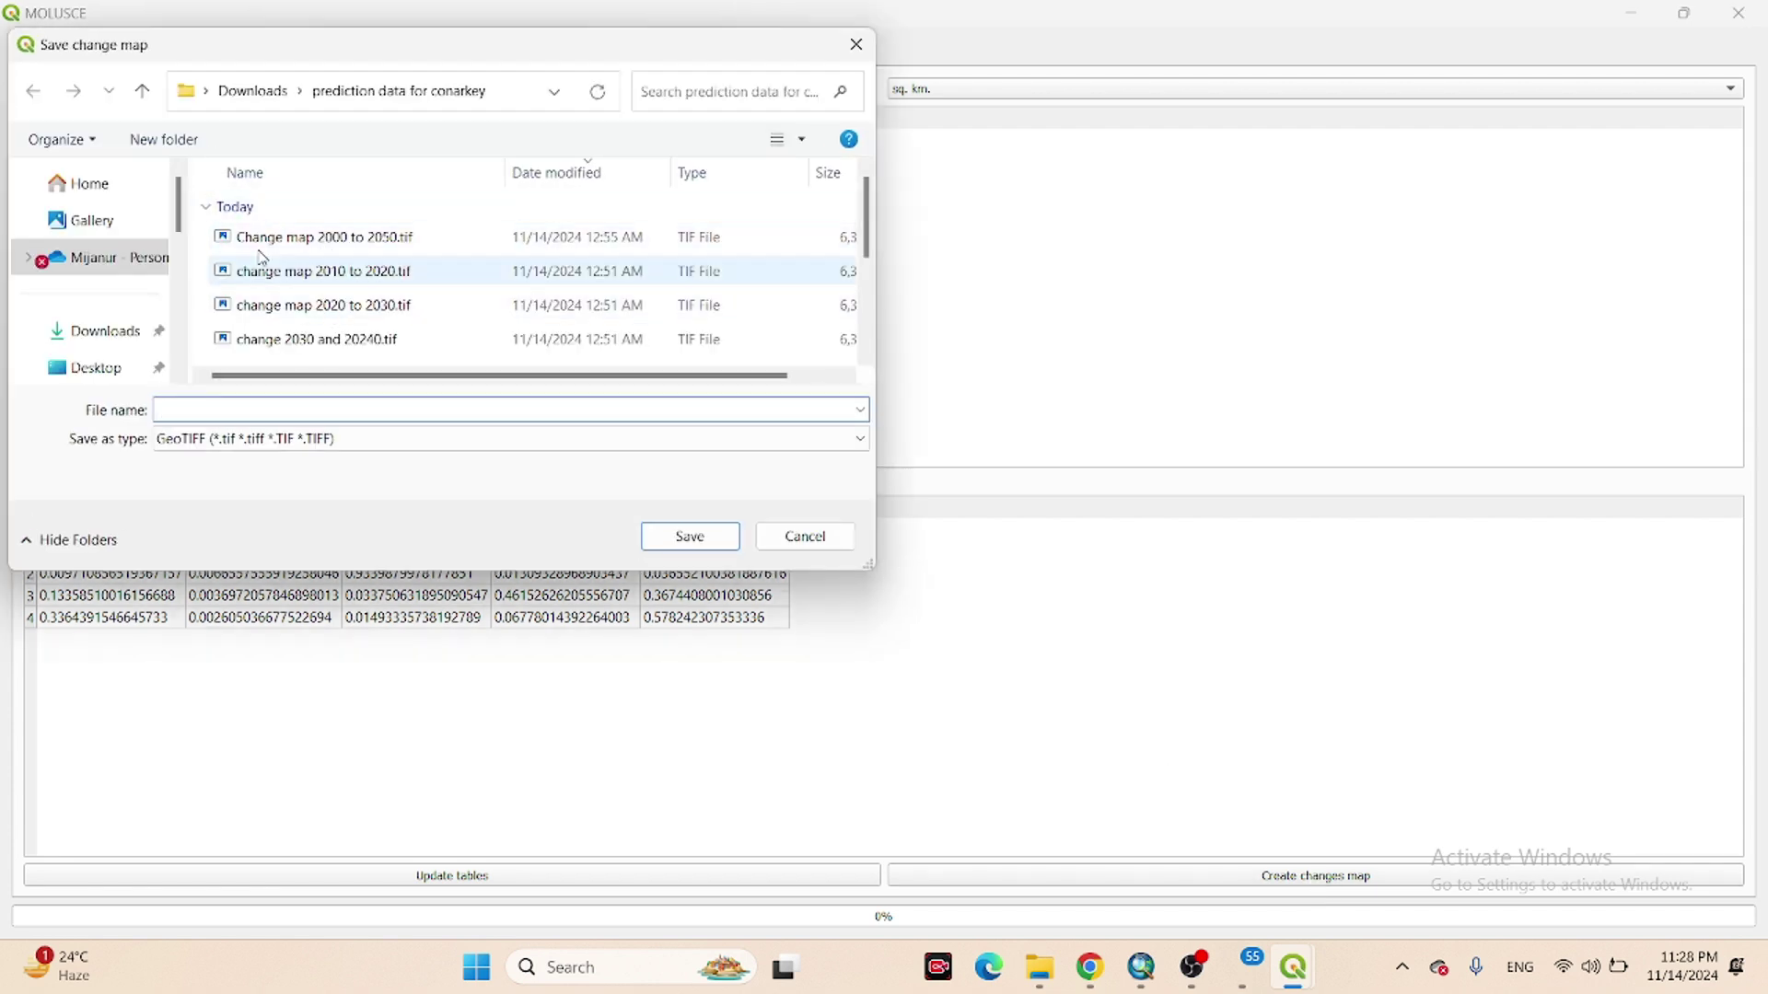
click(92, 336)
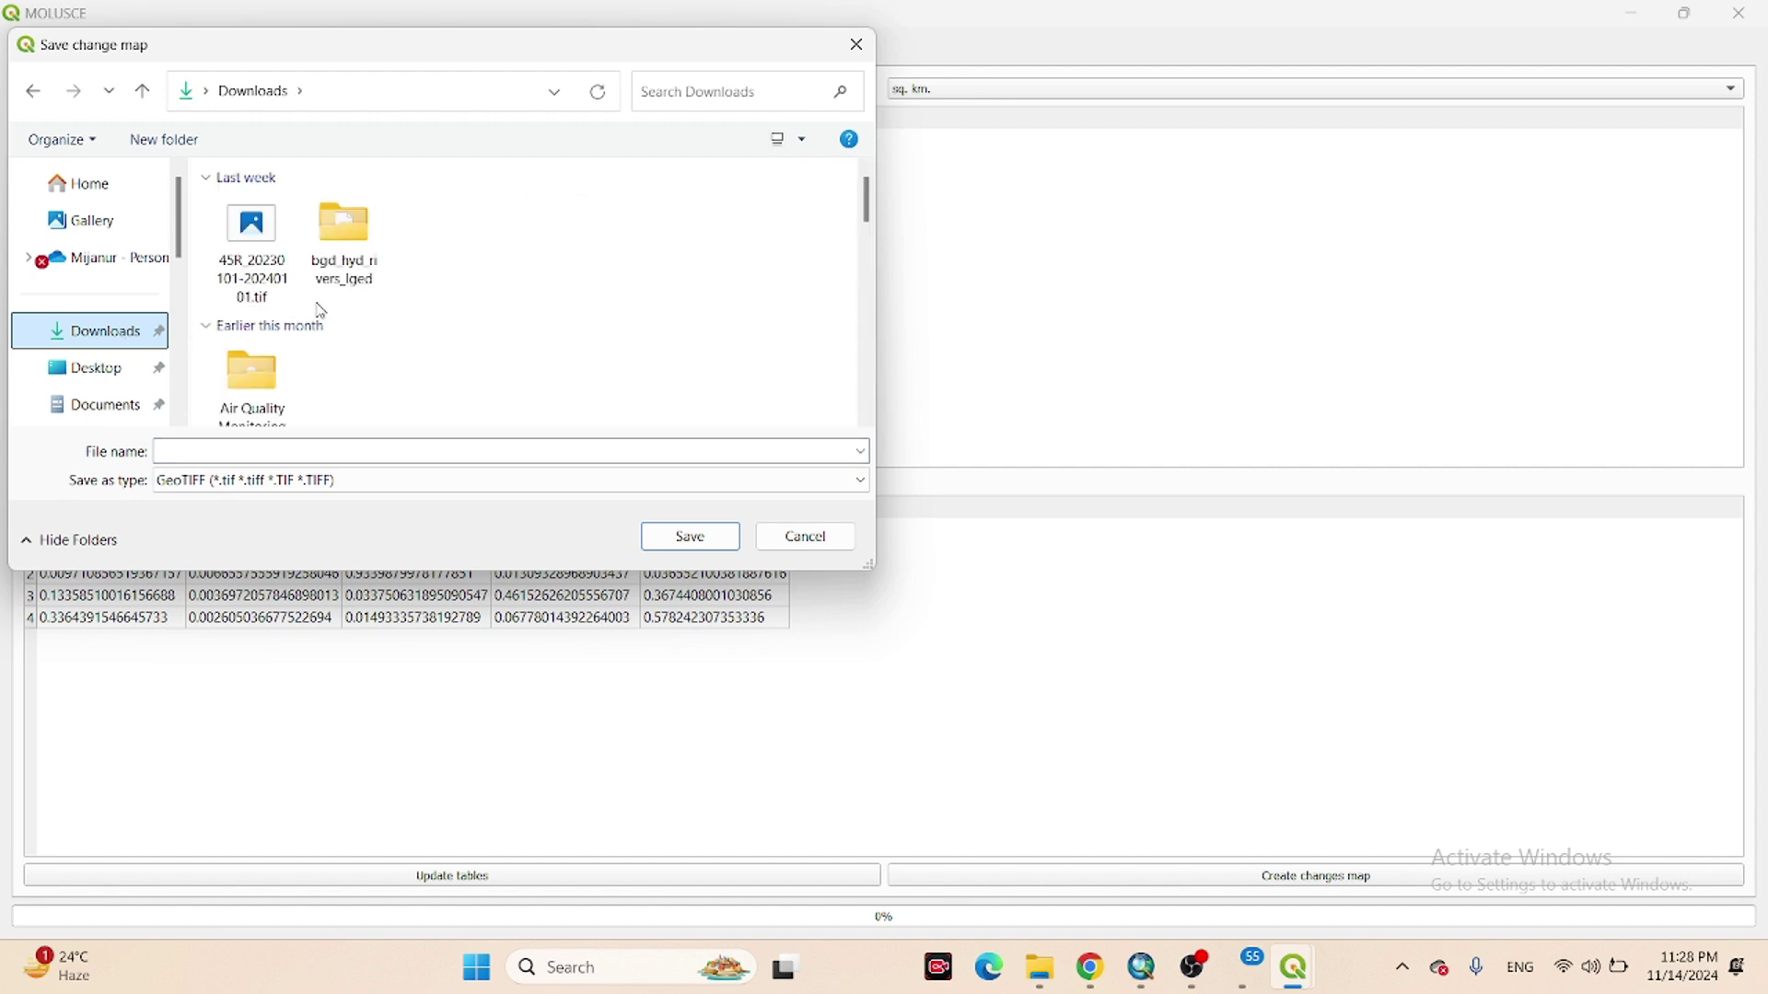
double_click(431, 264)
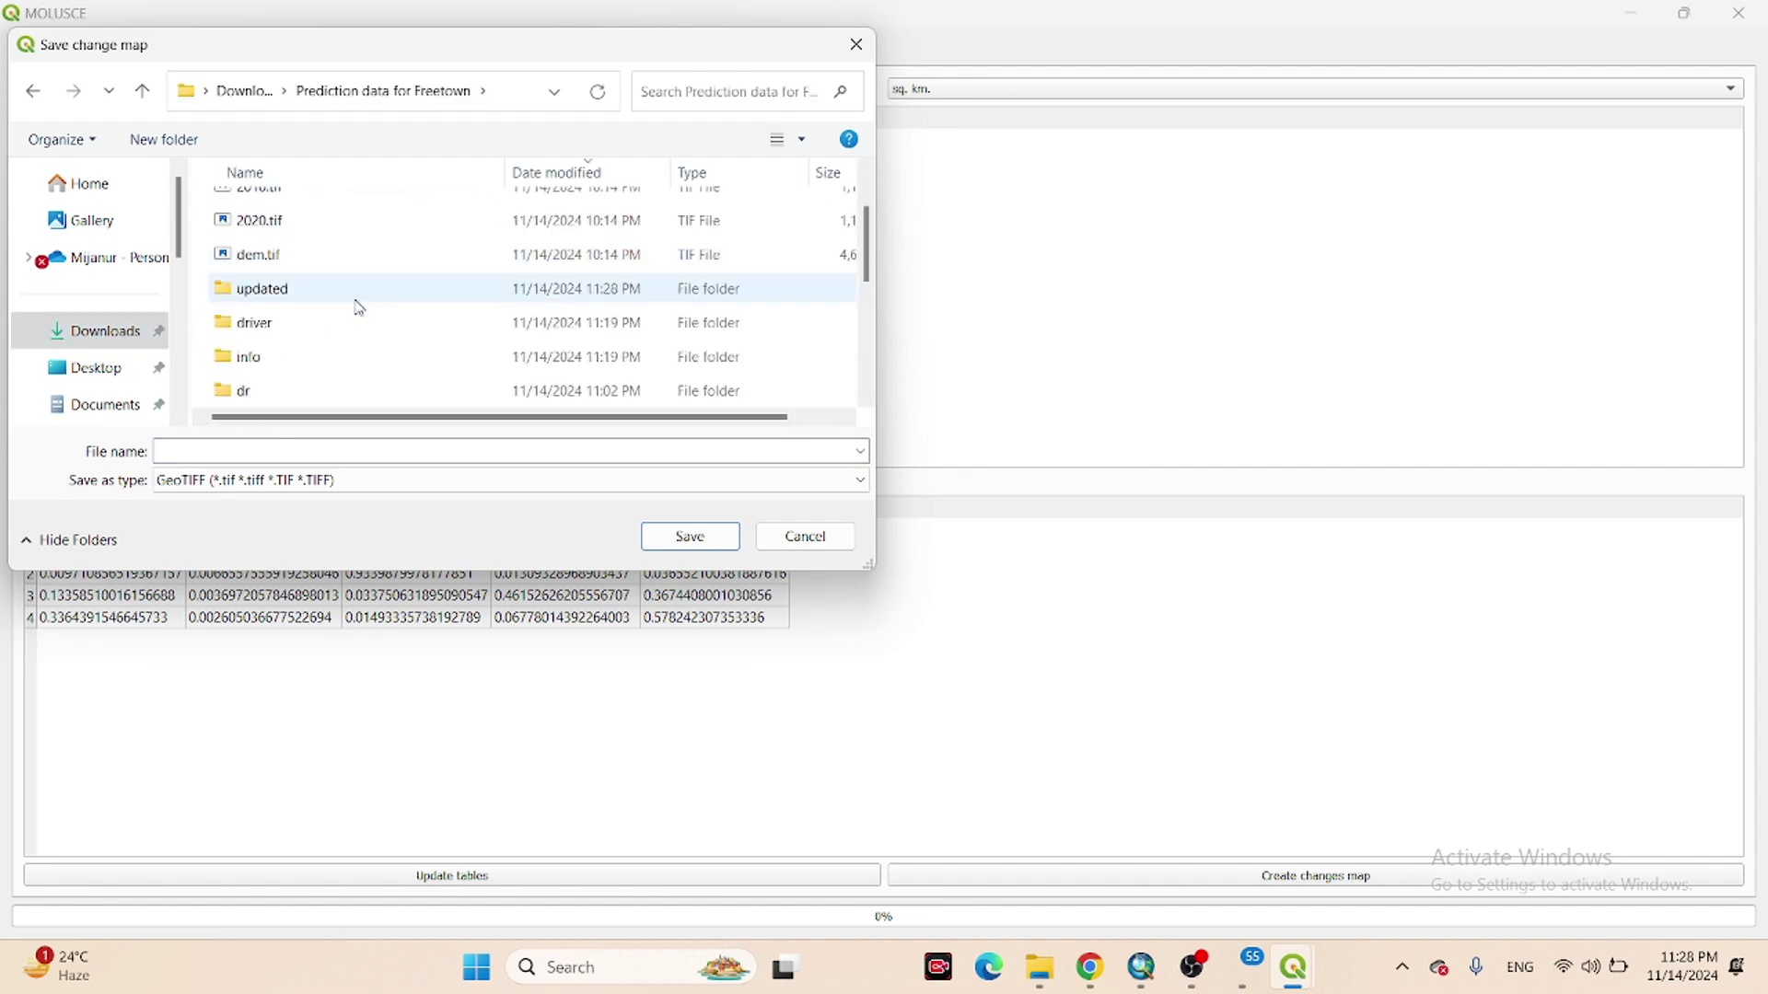
double_click(292, 293)
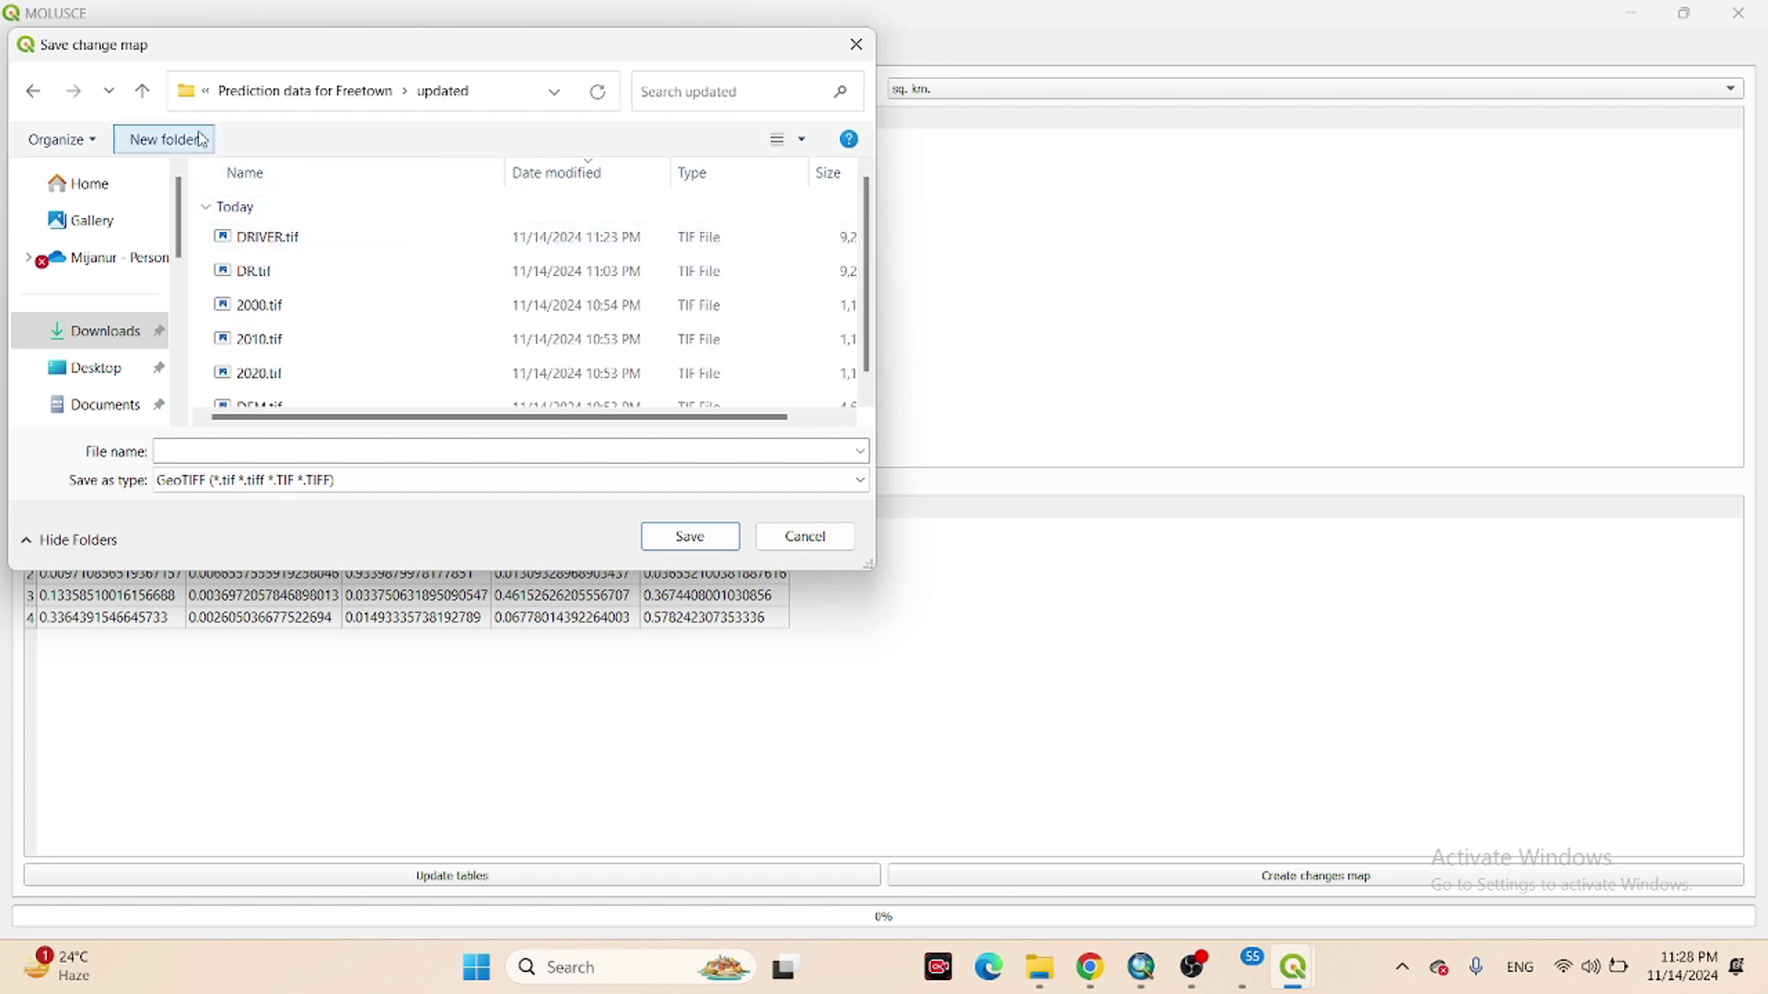
click(266, 460)
text(cHA)
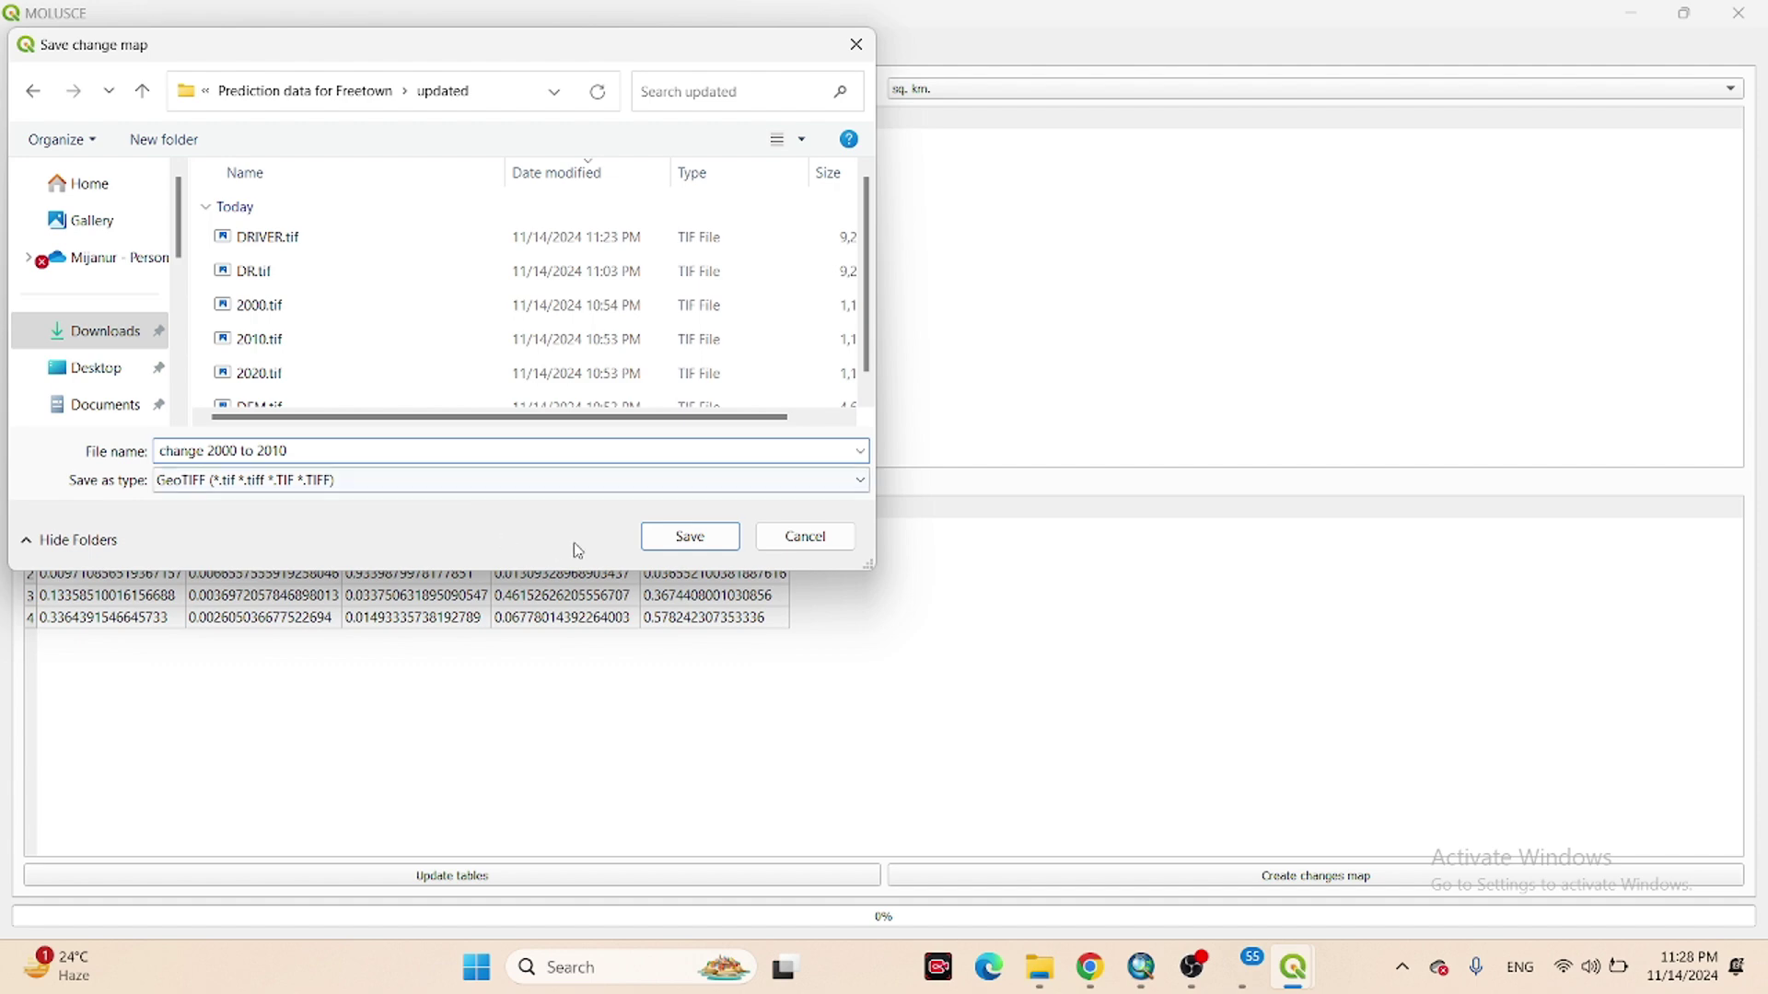
click(683, 537)
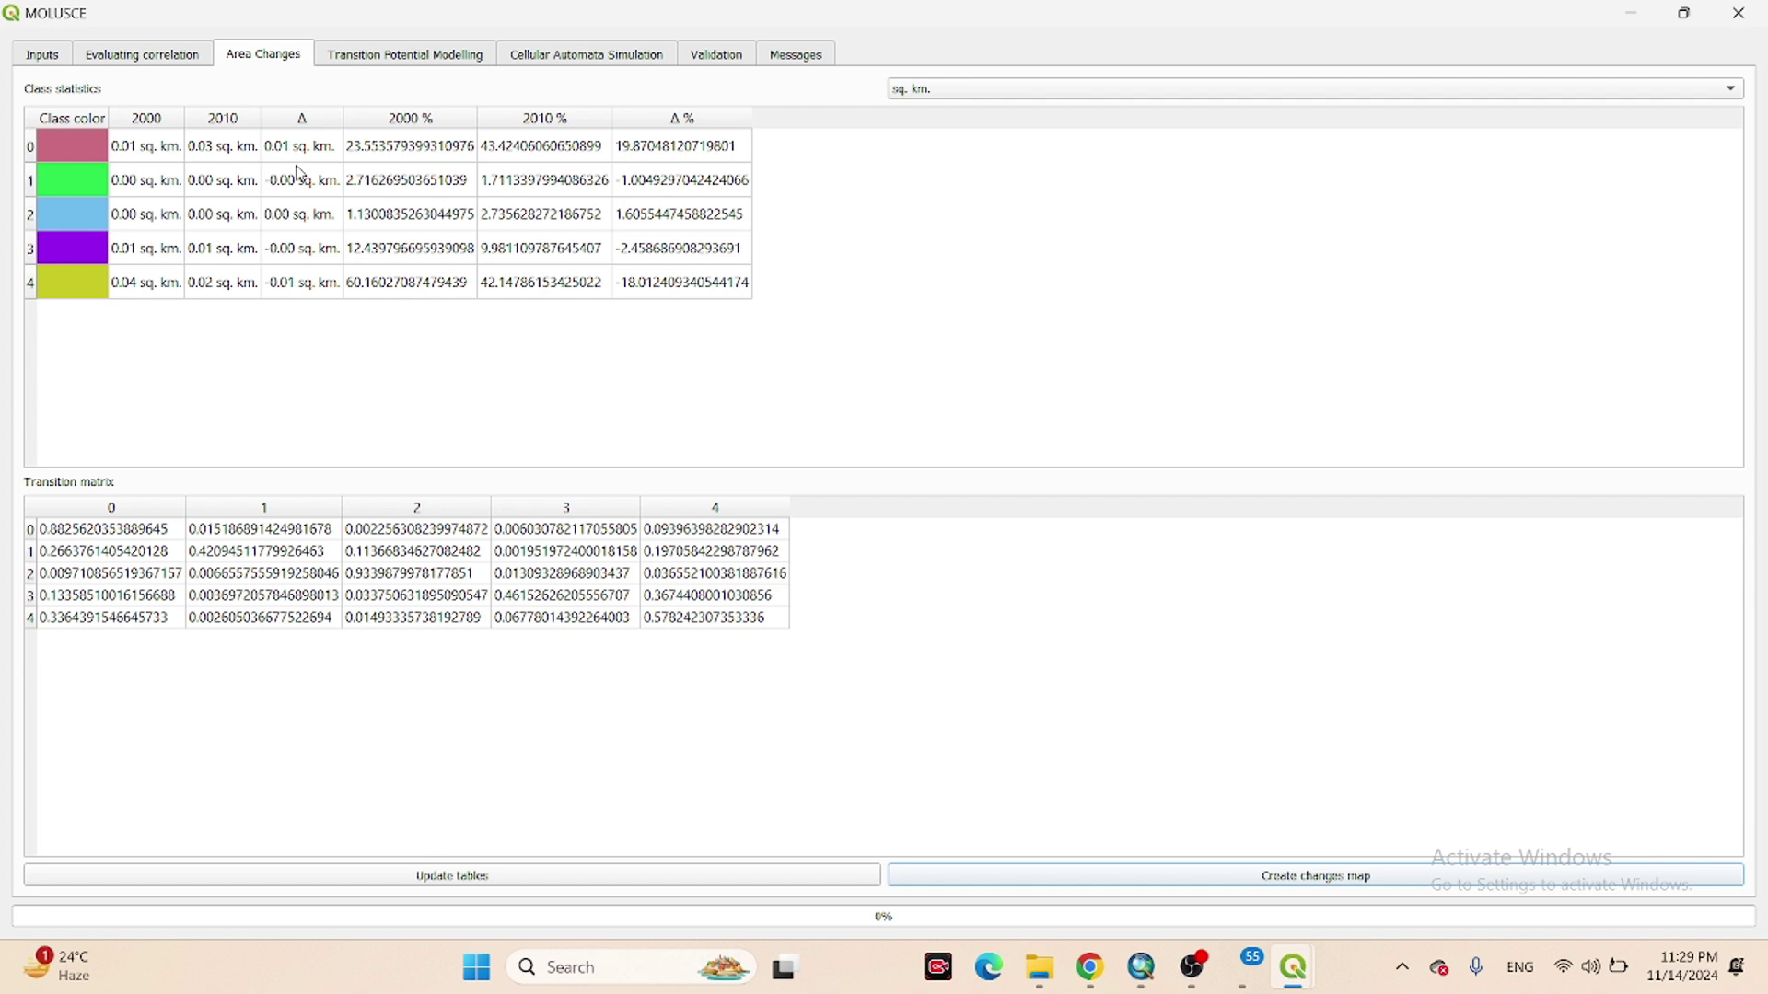
Choose Artificial Neural Network (Multi-layer Perceptron) for transition potential modelling, review the iteration and hidden layer settings, and train the network.
click(346, 57)
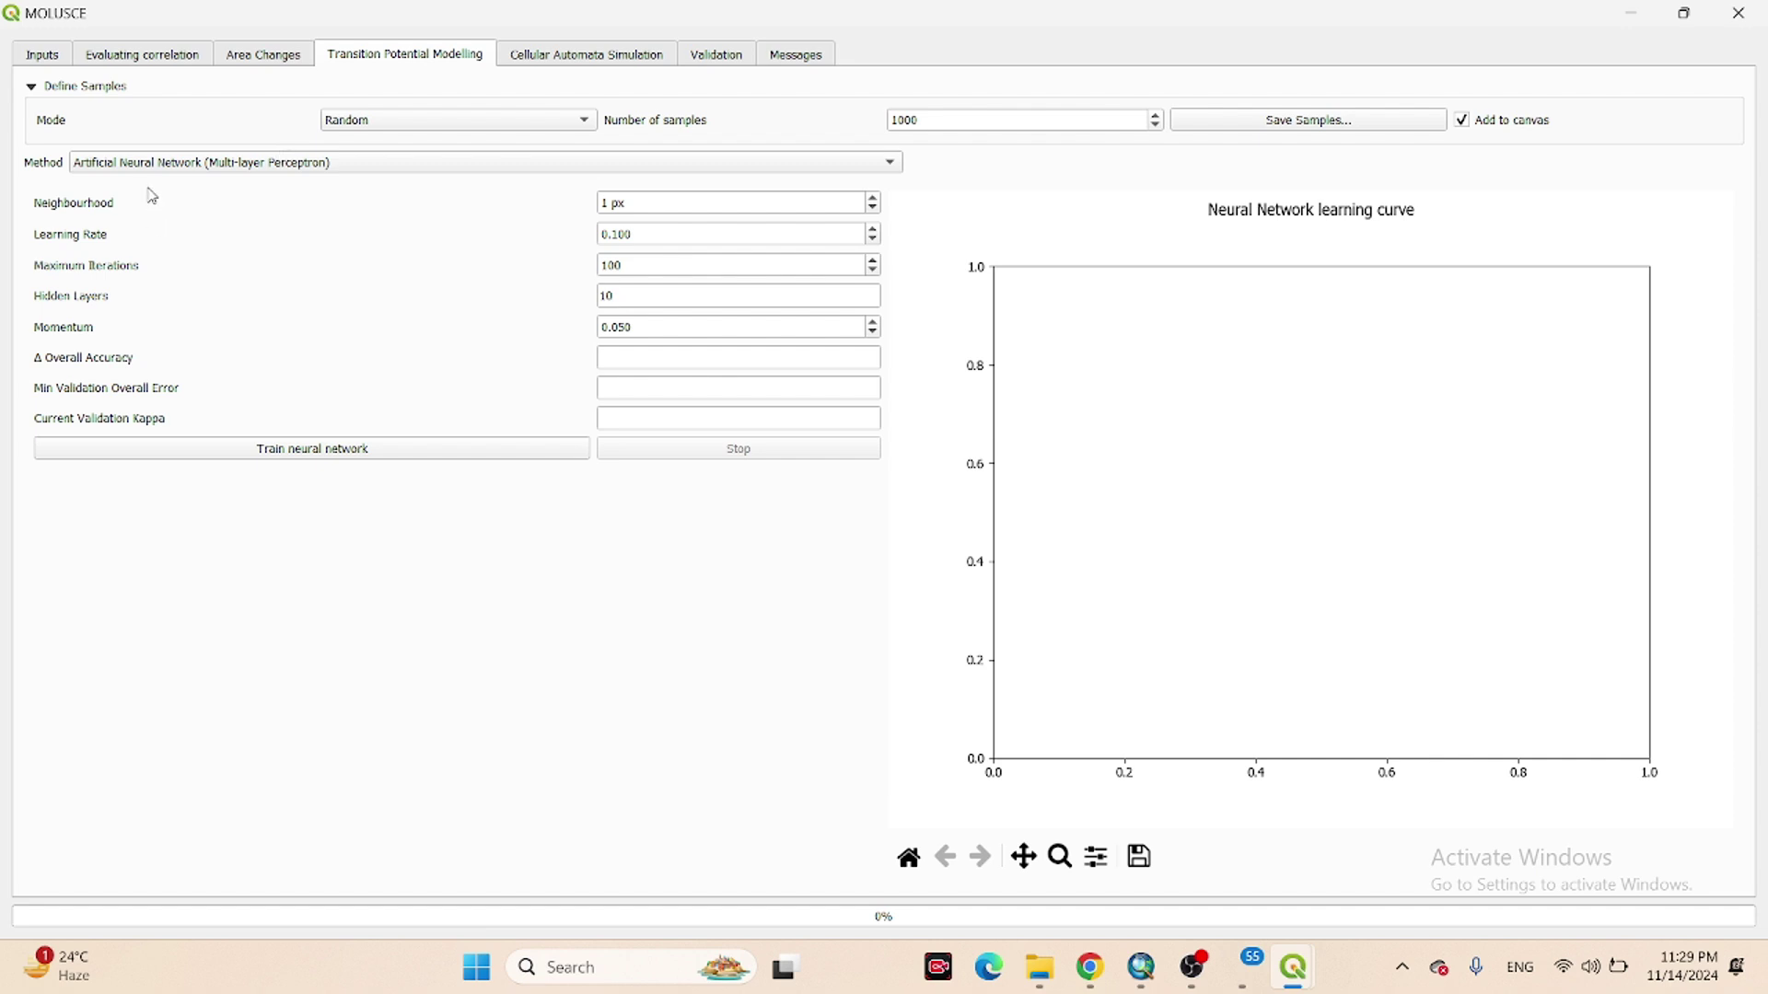
click(122, 169)
click(125, 166)
click(643, 265)
click(617, 295)
click(320, 458)
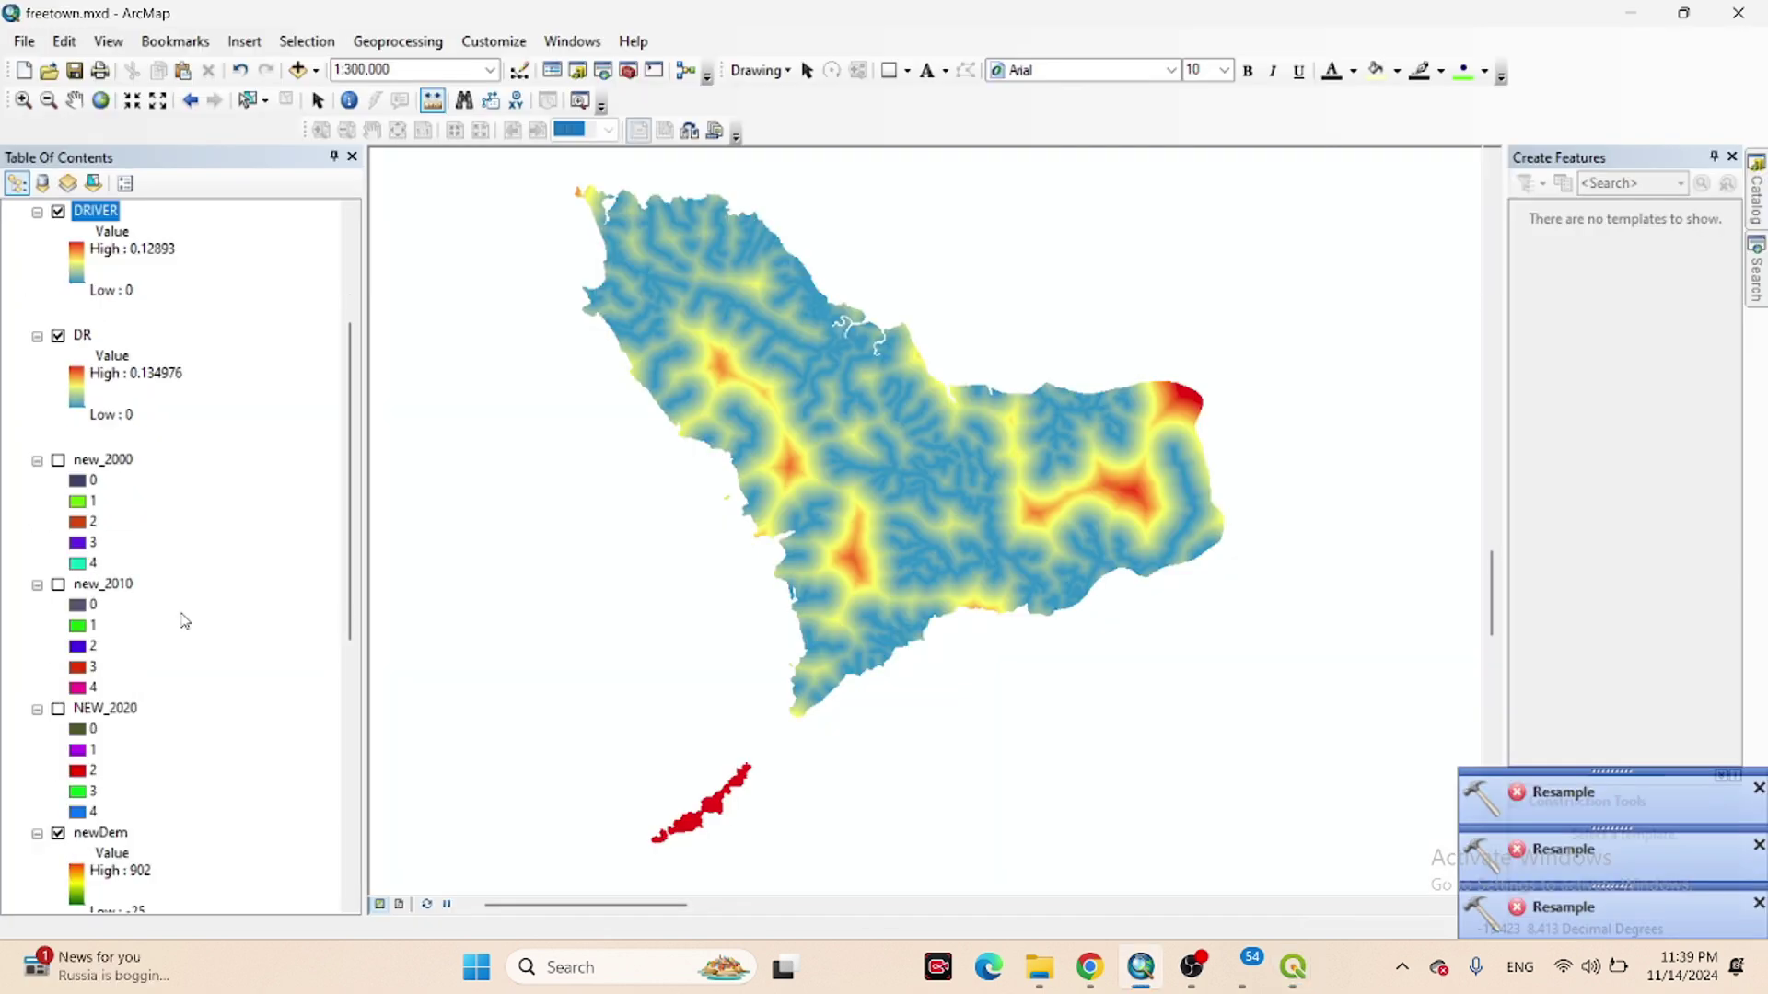
scroll(183, 619, down, 4)
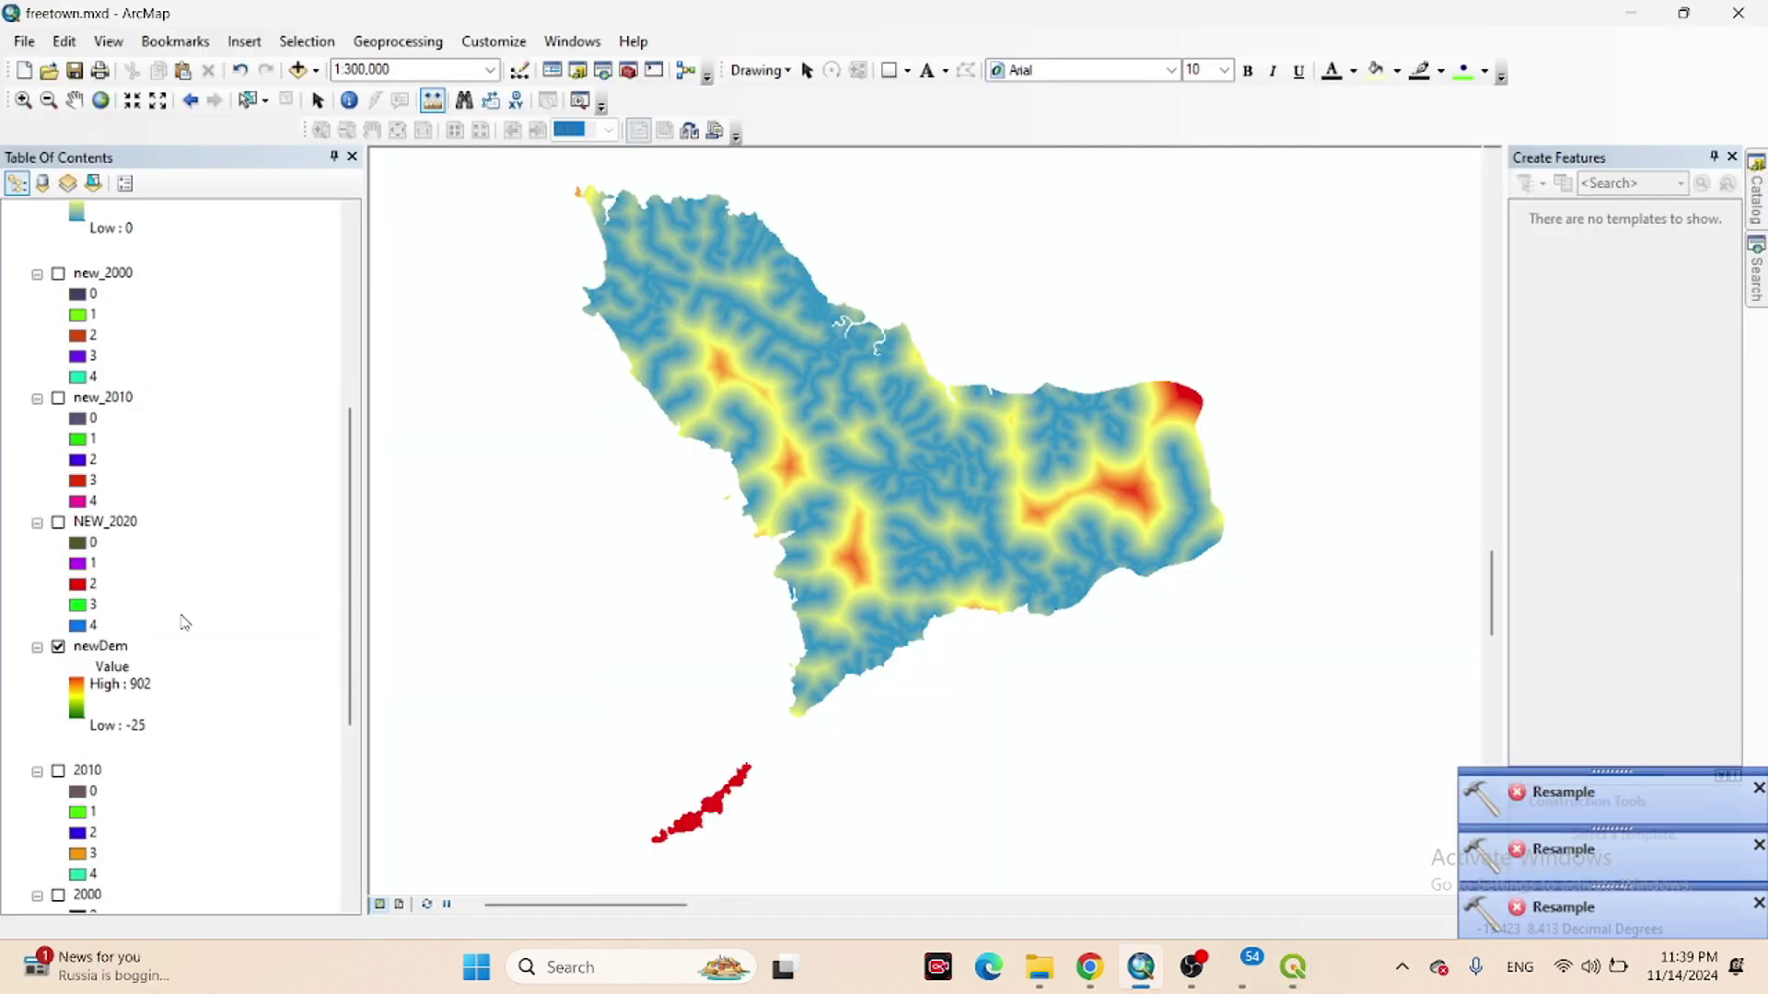
scroll(189, 620, down, 4)
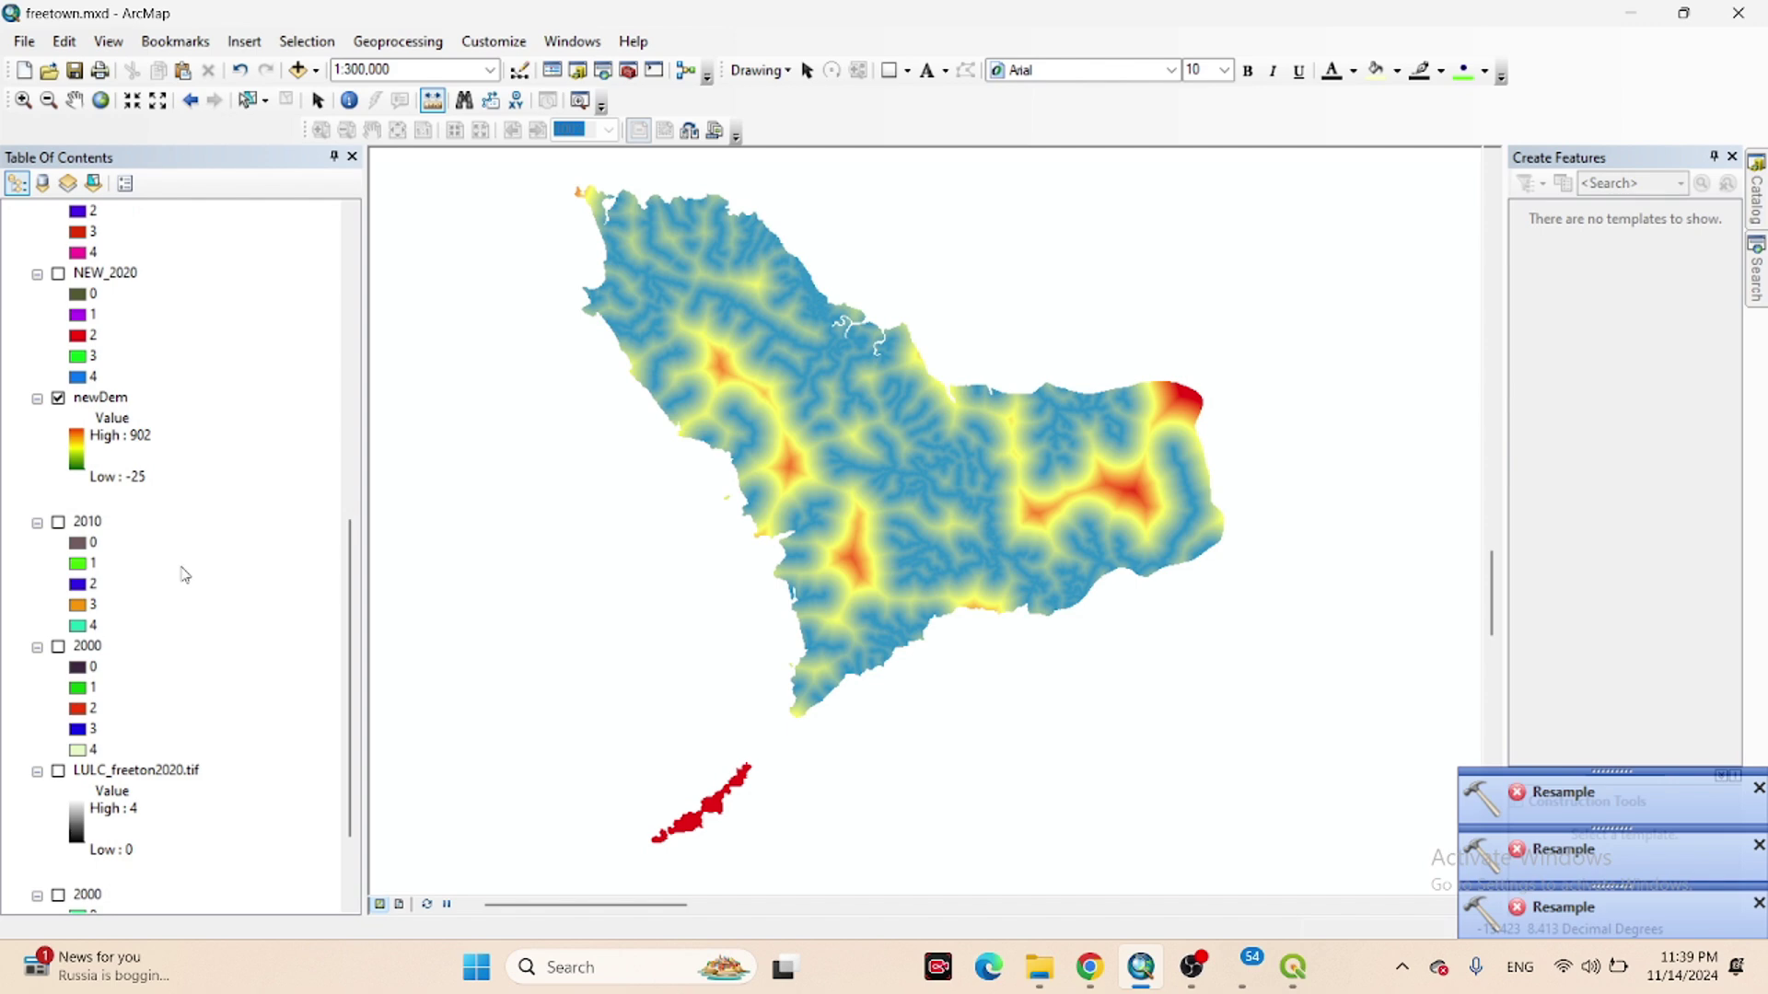
mouse_move(1249, 969)
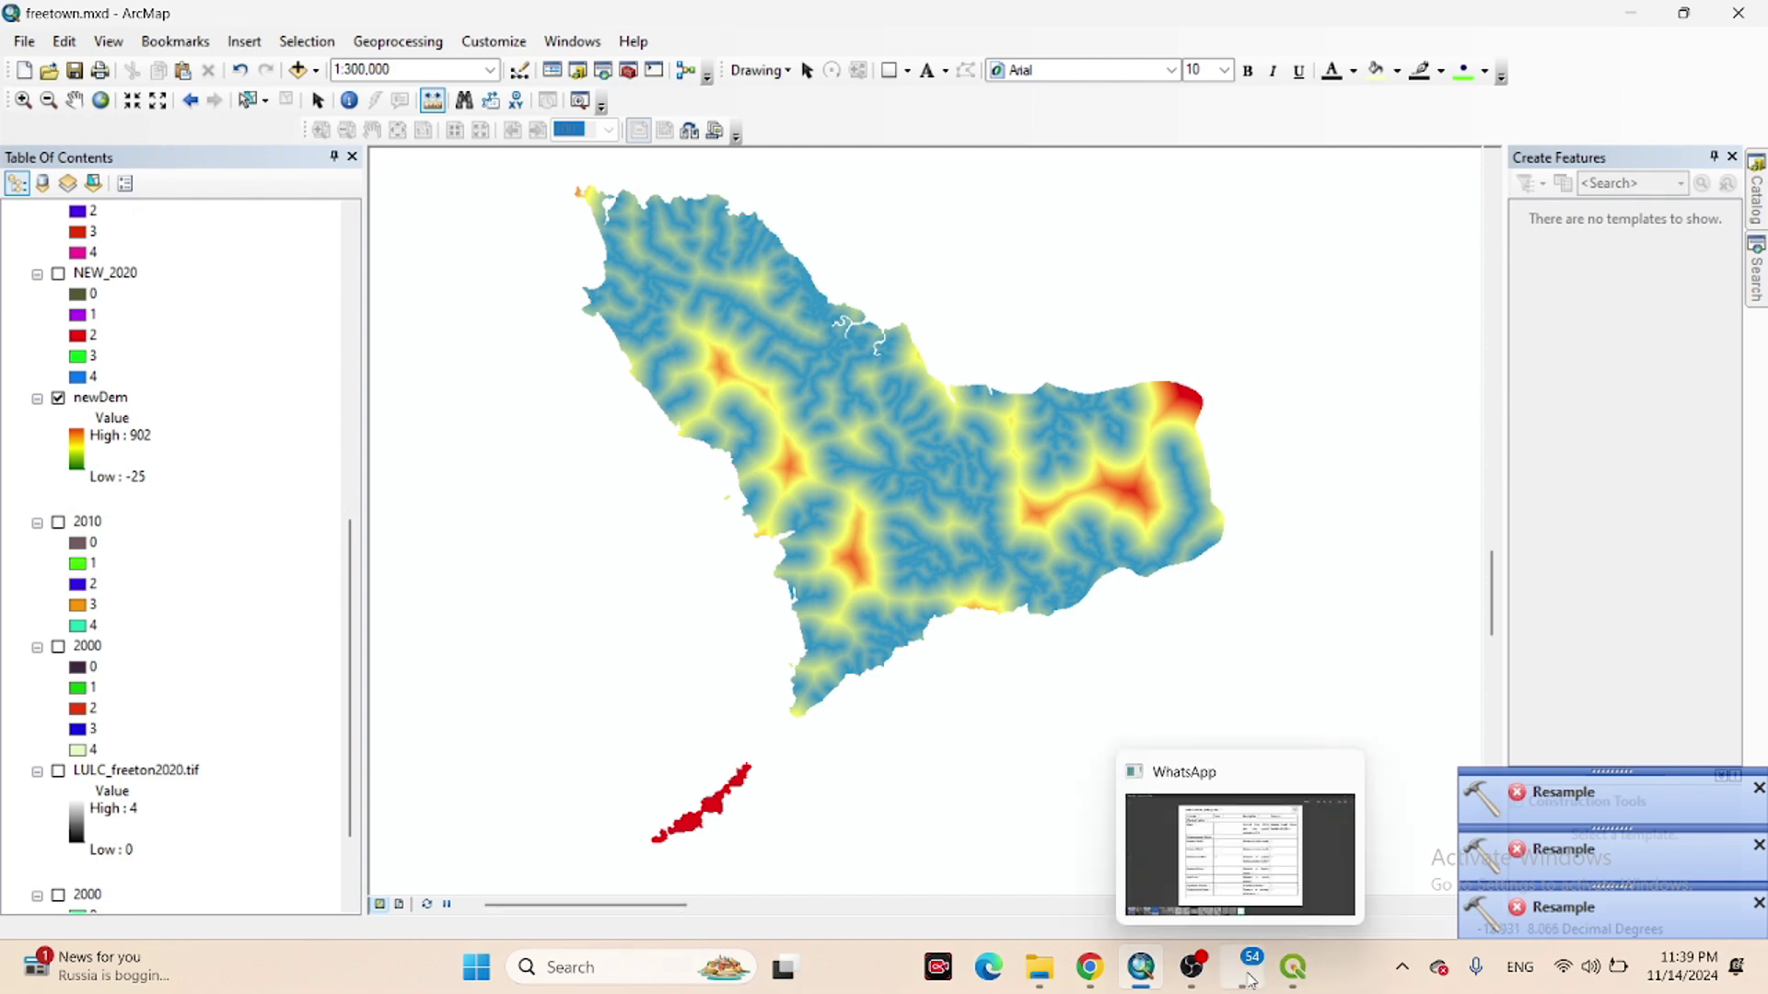
mouse_move(1244, 916)
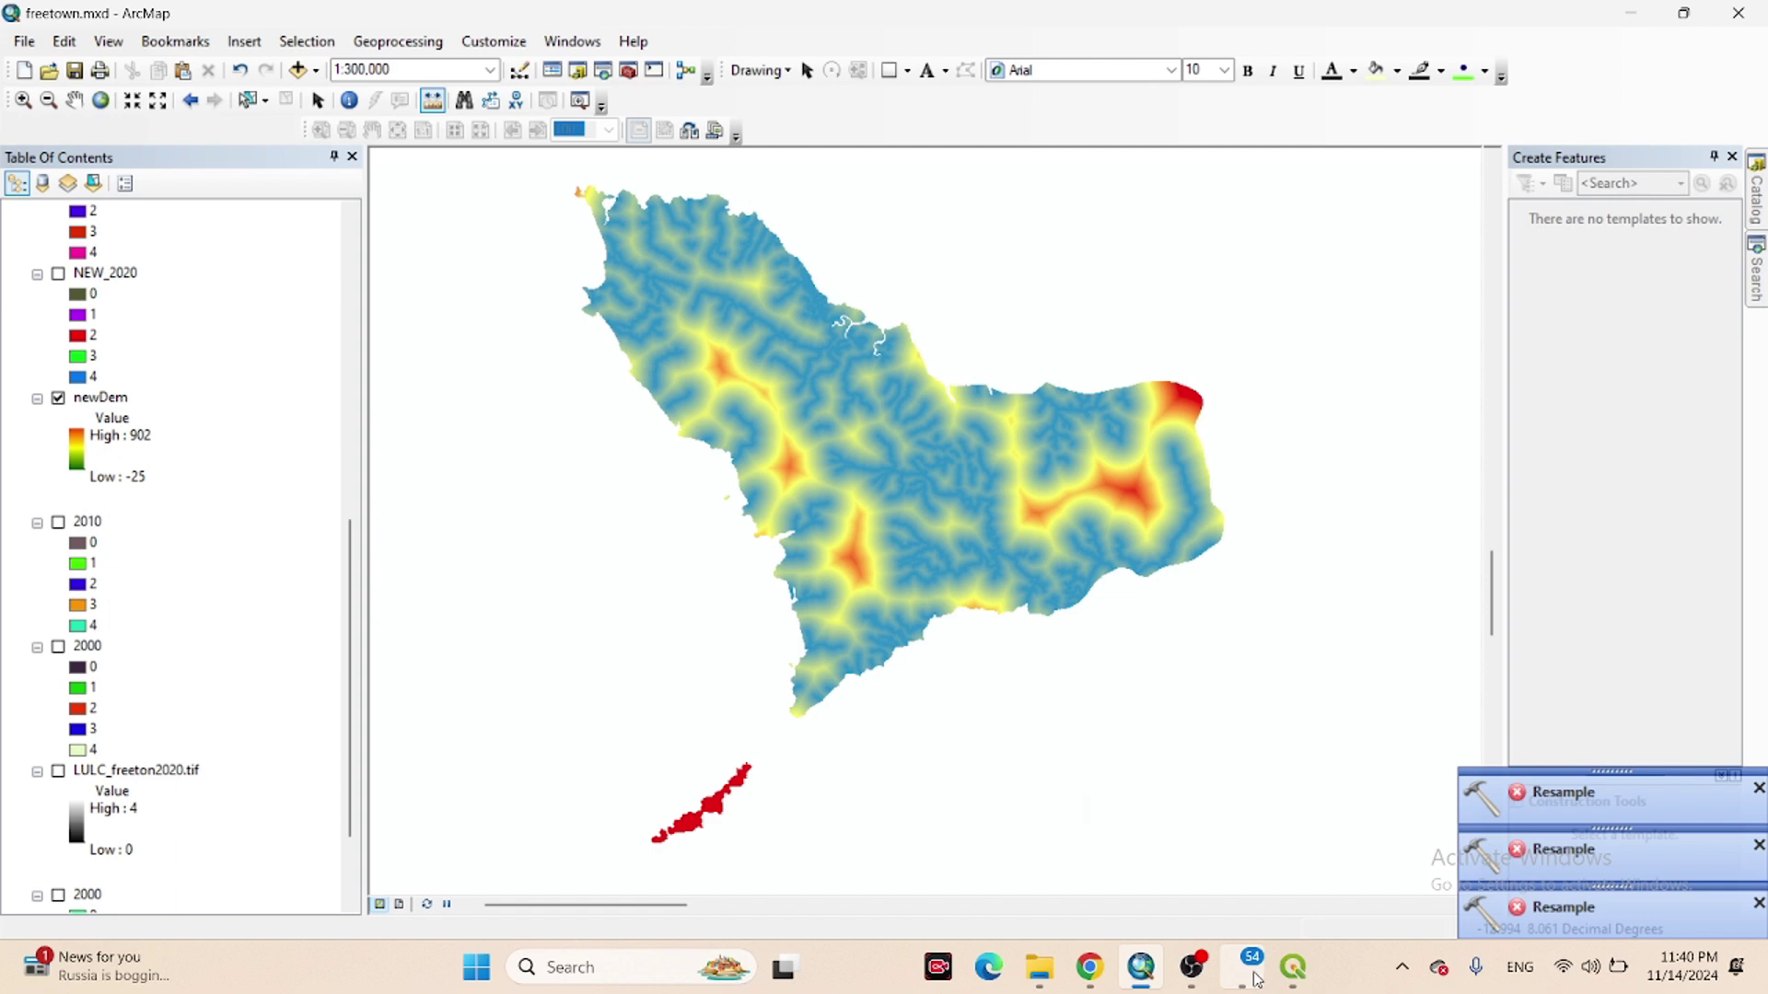
mouse_move(1217, 854)
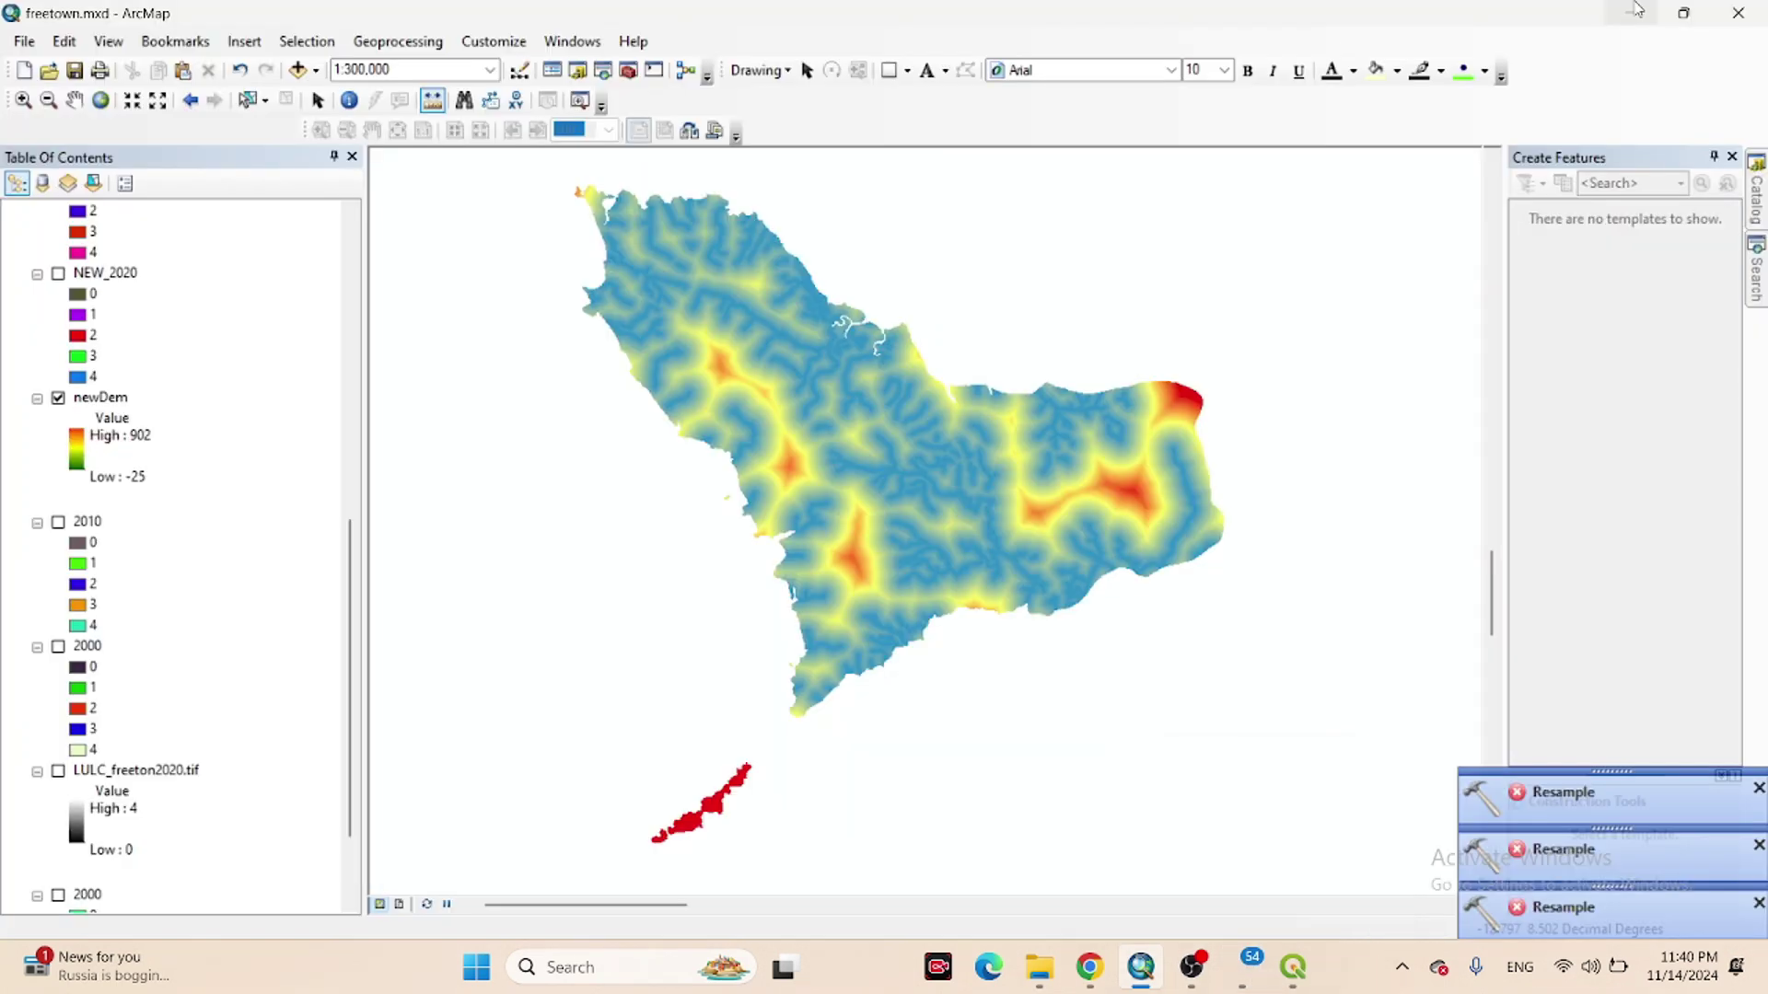
Switch to File Explorer and open the updated folder inside Prediction data for Freetown in Downloads.
click(1635, 9)
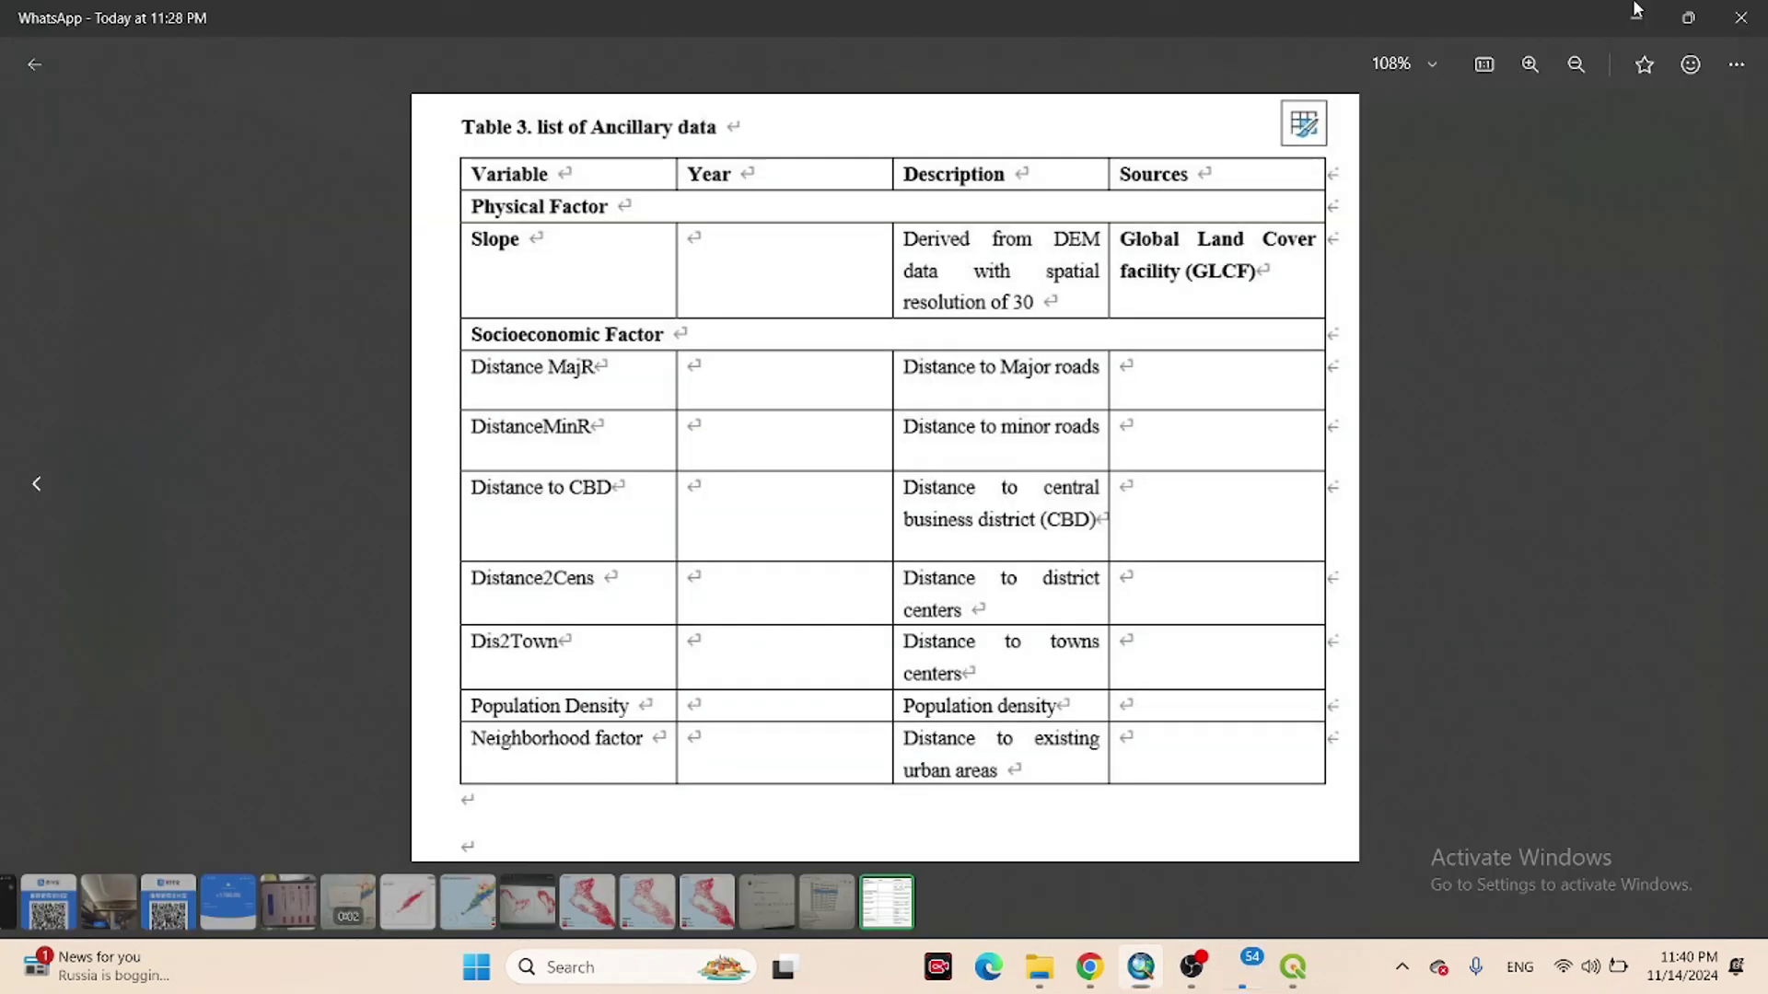
click(1636, 11)
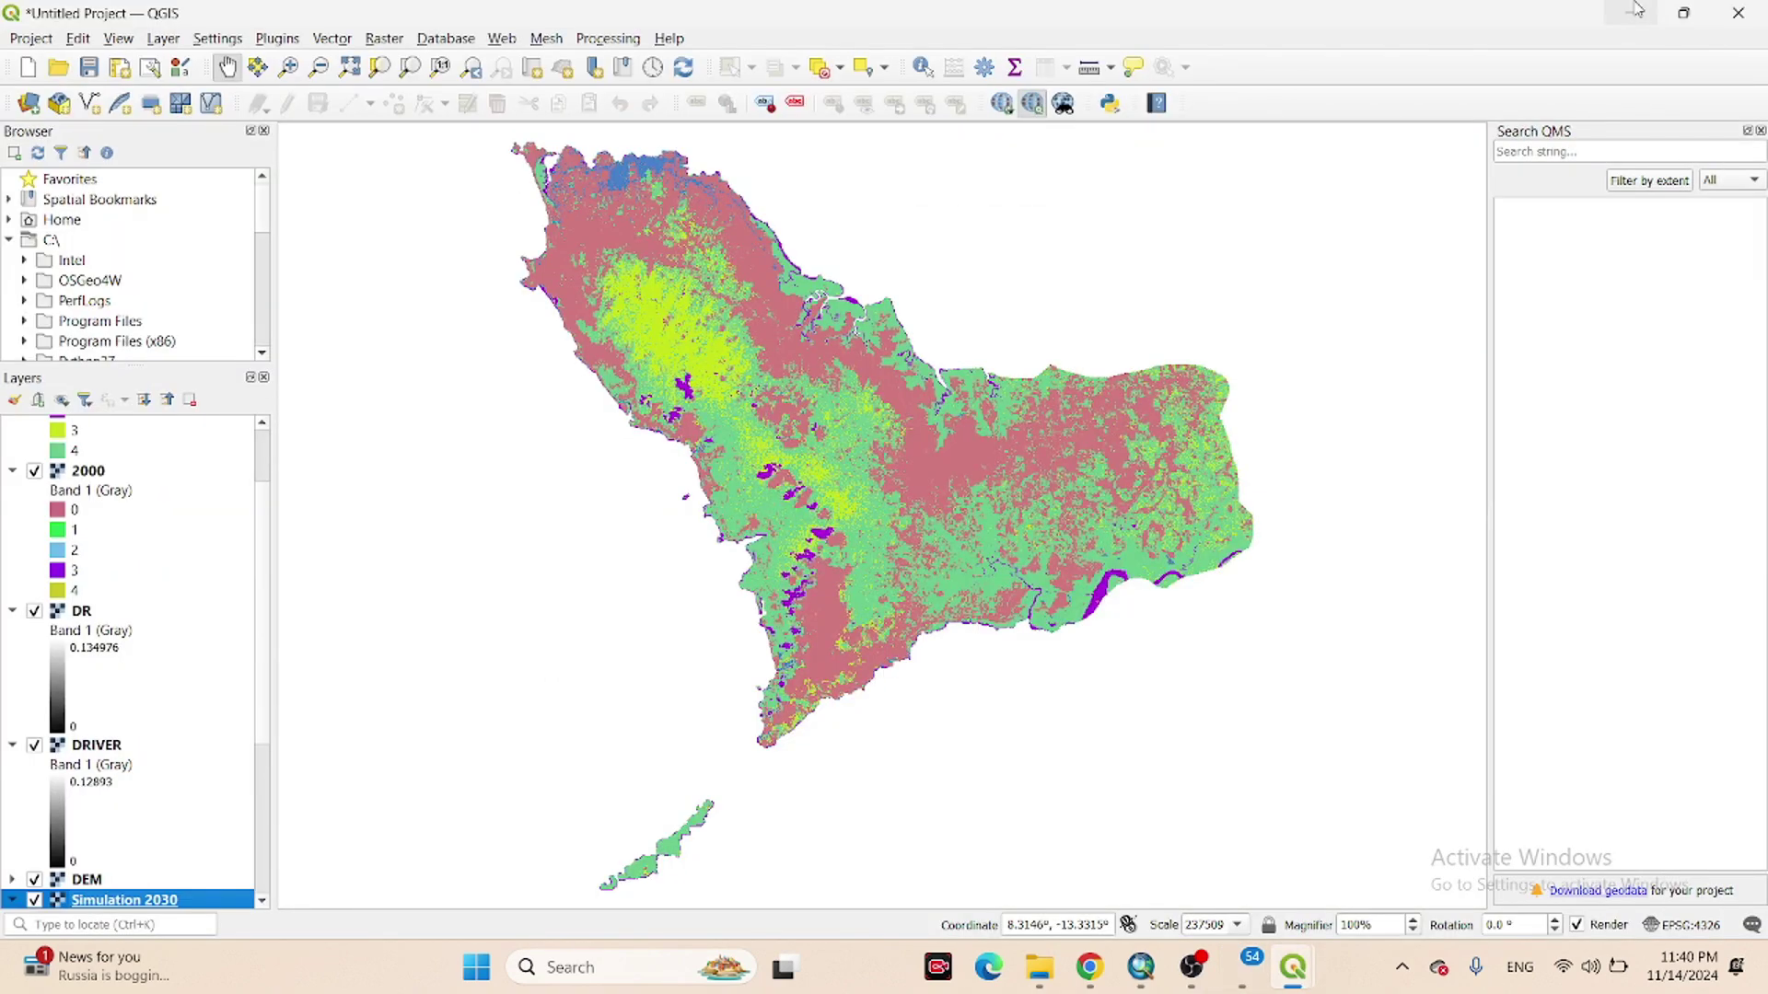
click(1637, 11)
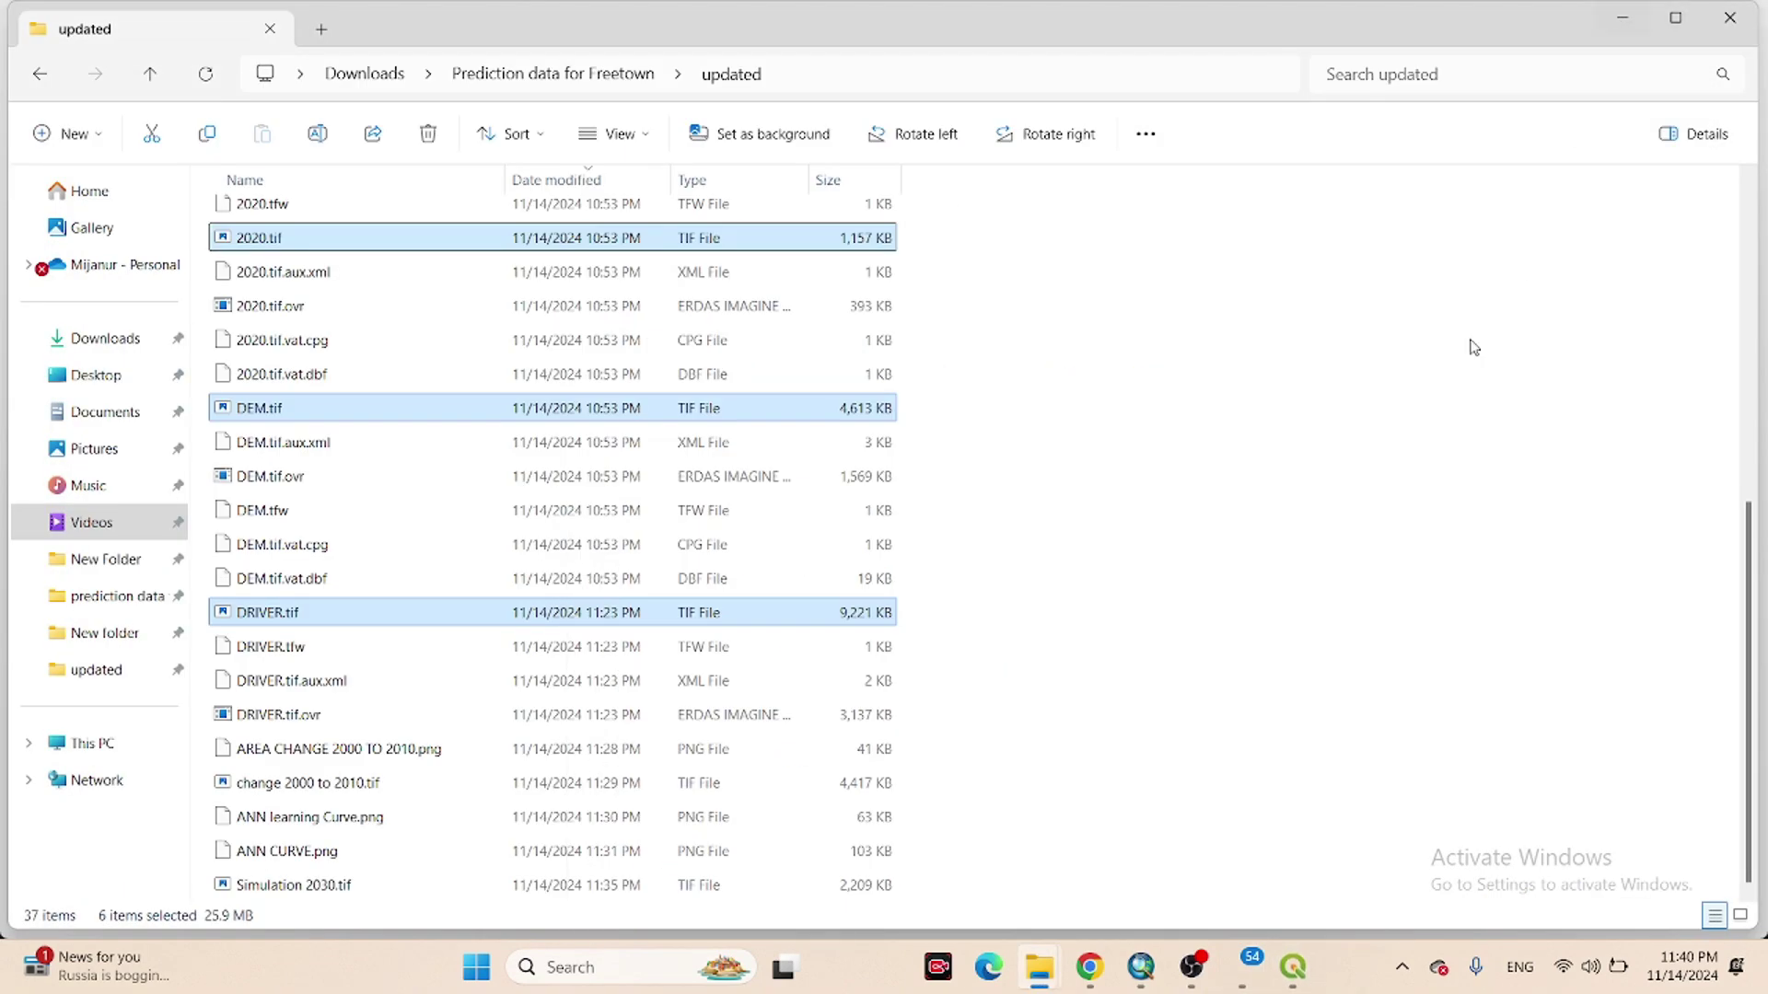
click(1455, 371)
click(104, 340)
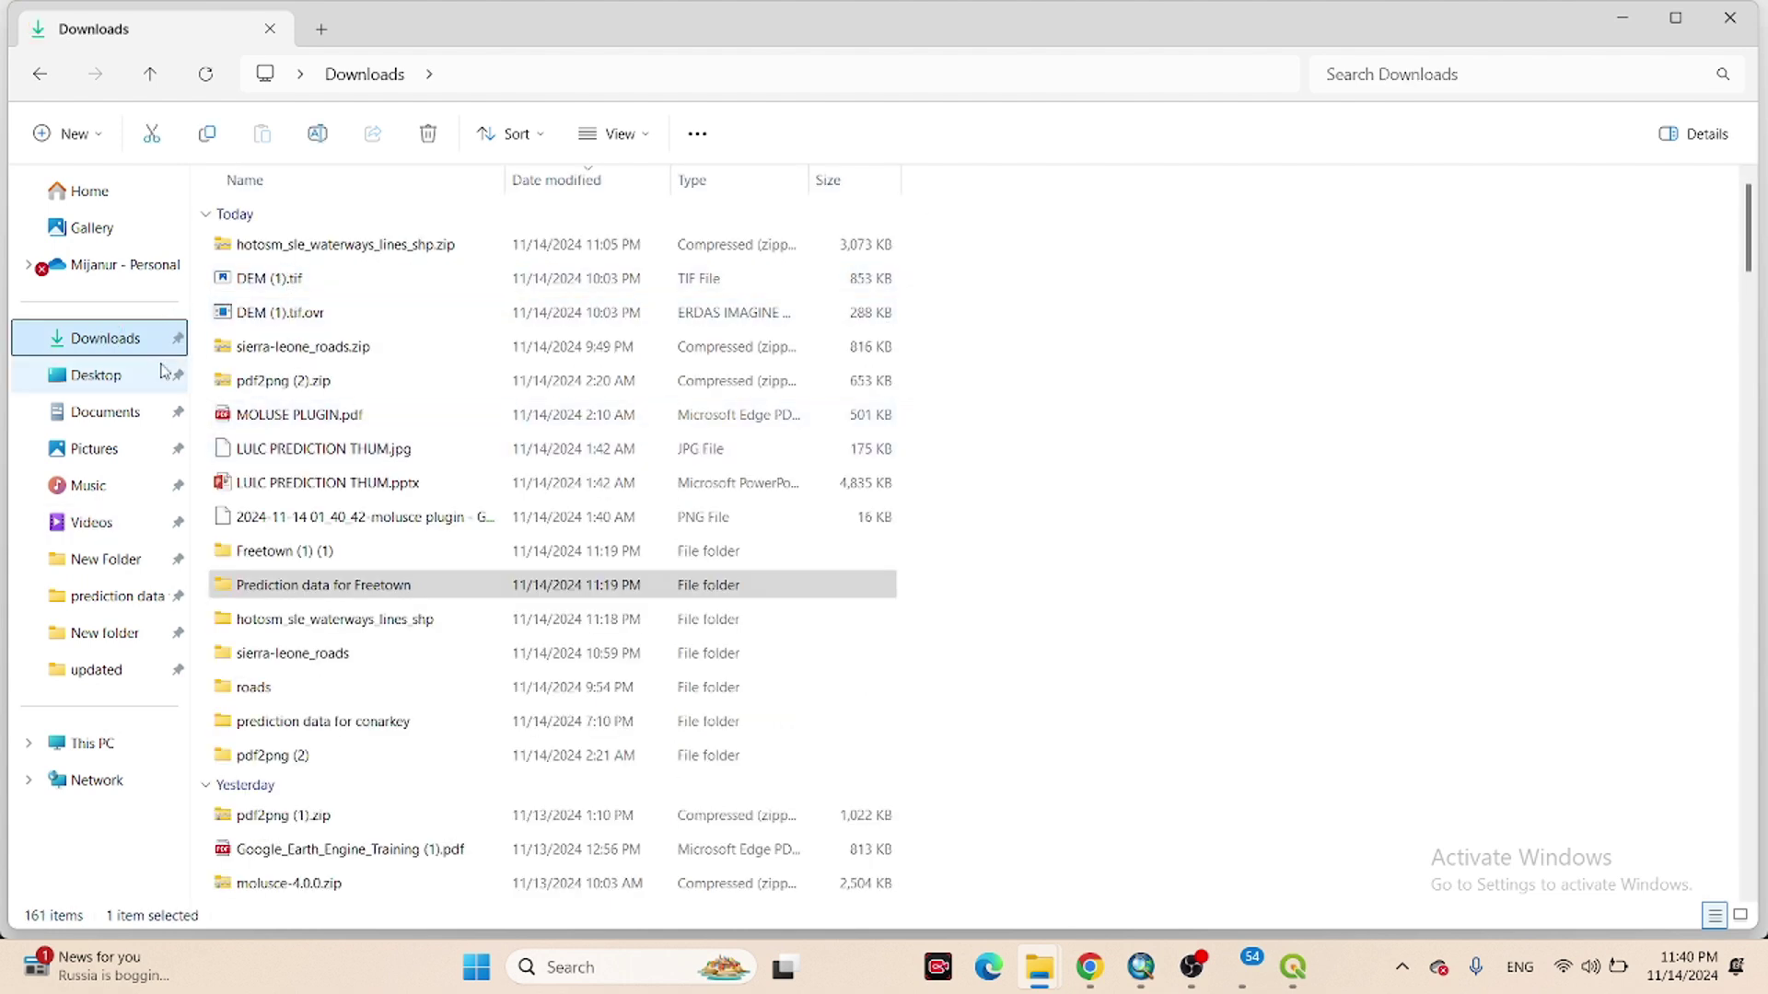
click(259, 593)
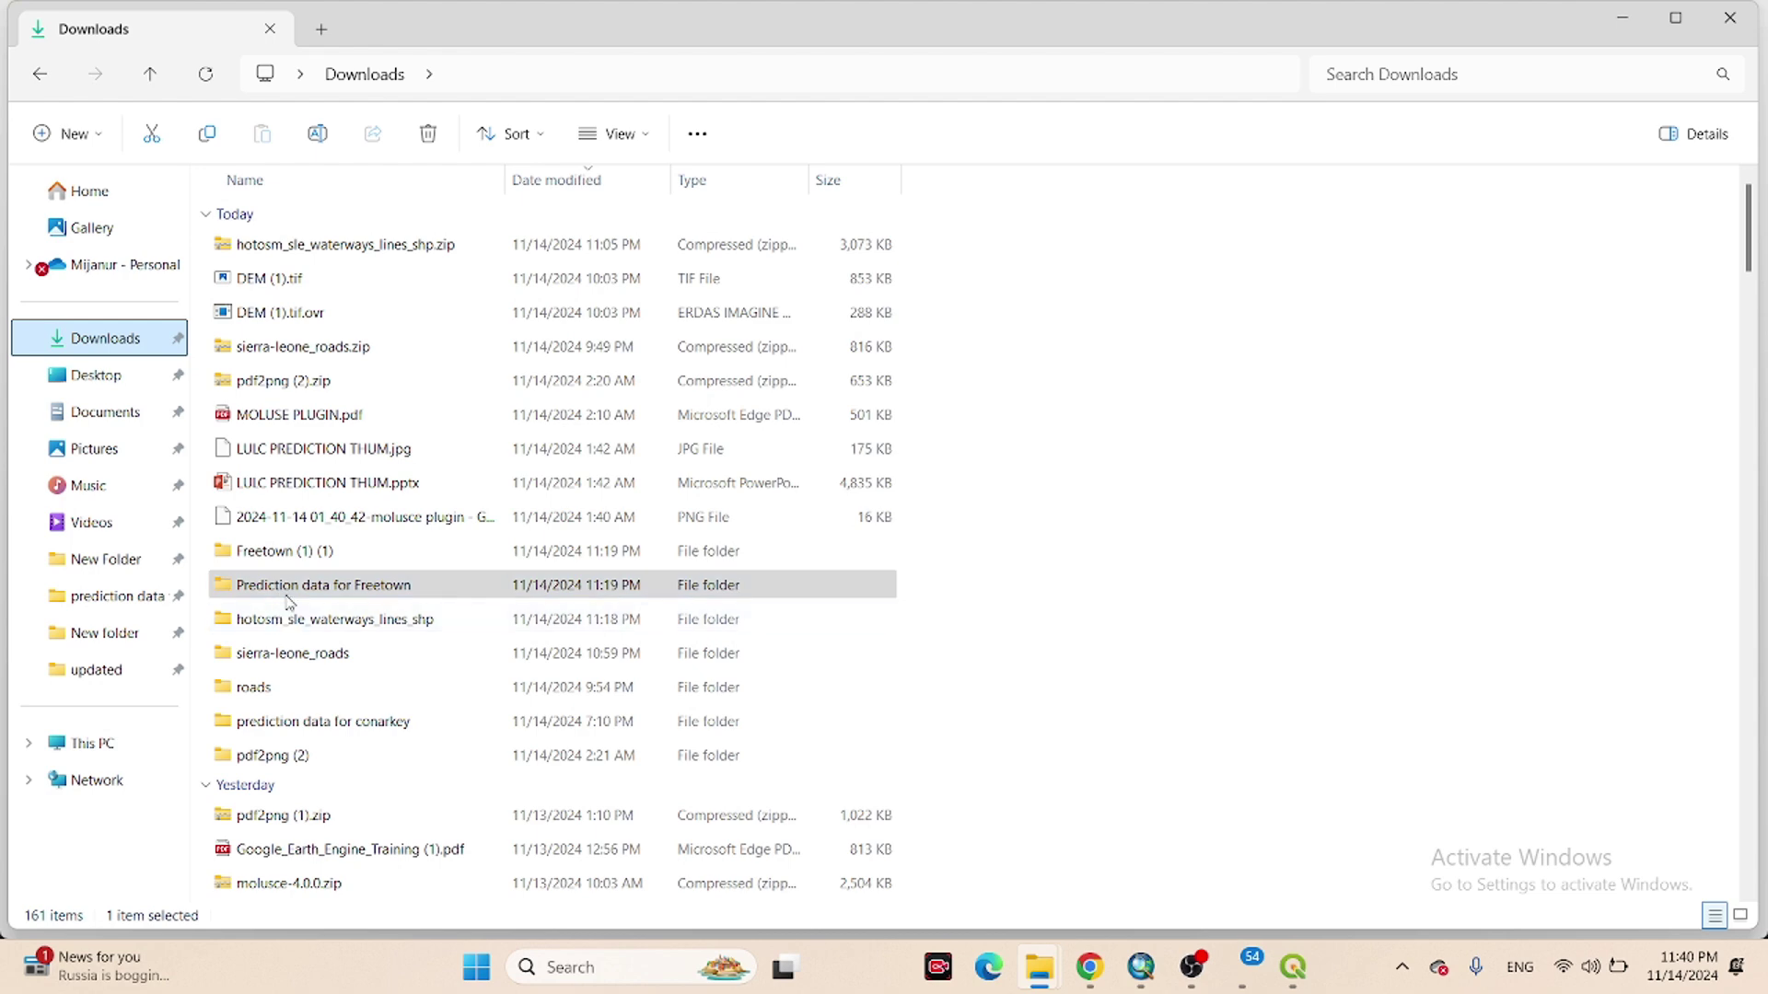
double_click(295, 590)
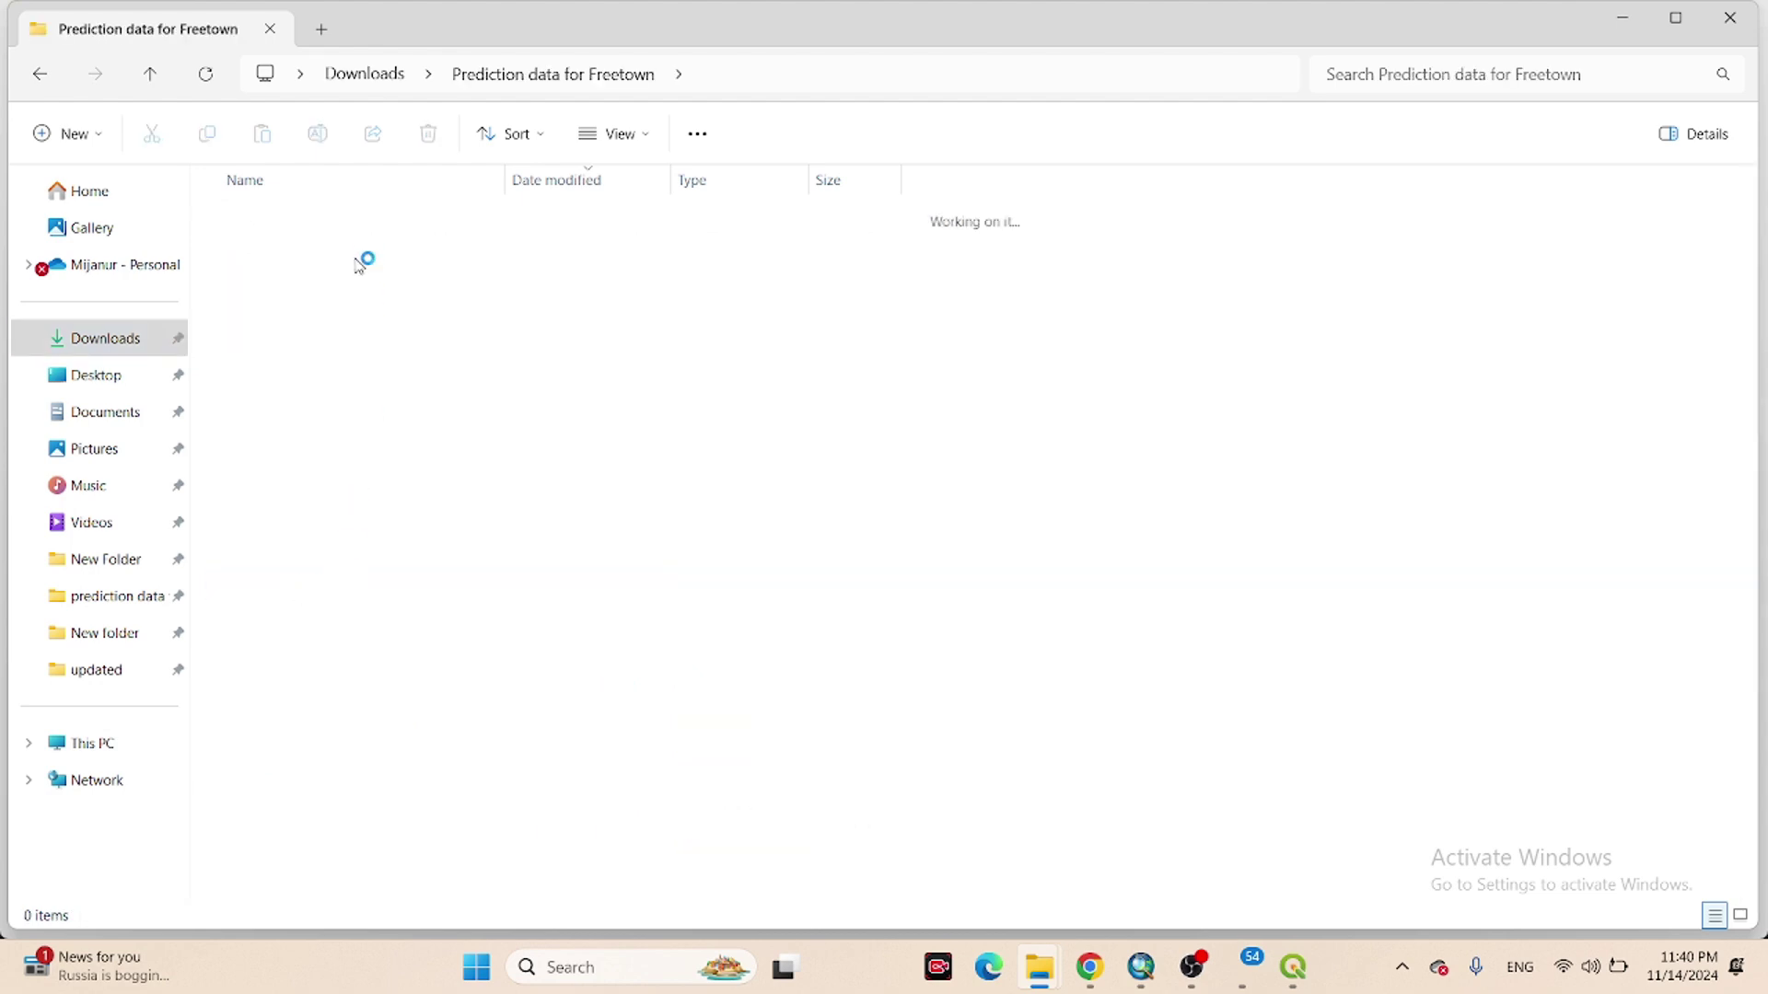
scroll(319, 617, down, 9)
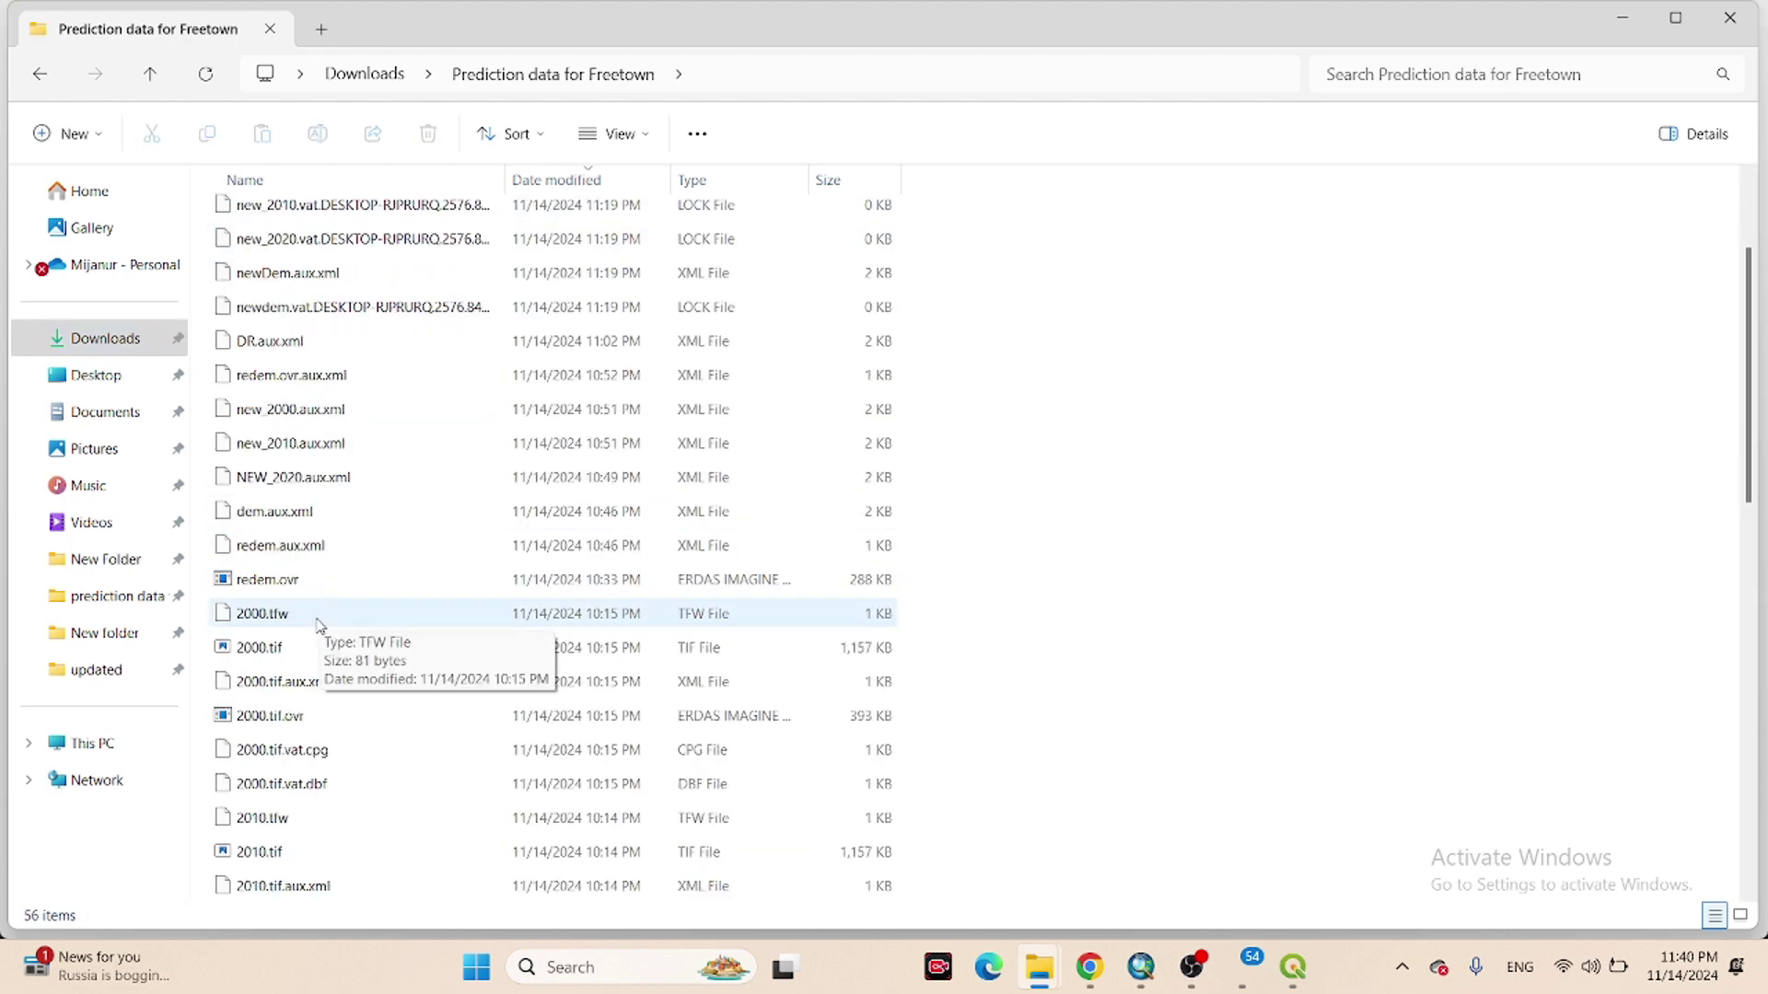
scroll(319, 624, down, 2)
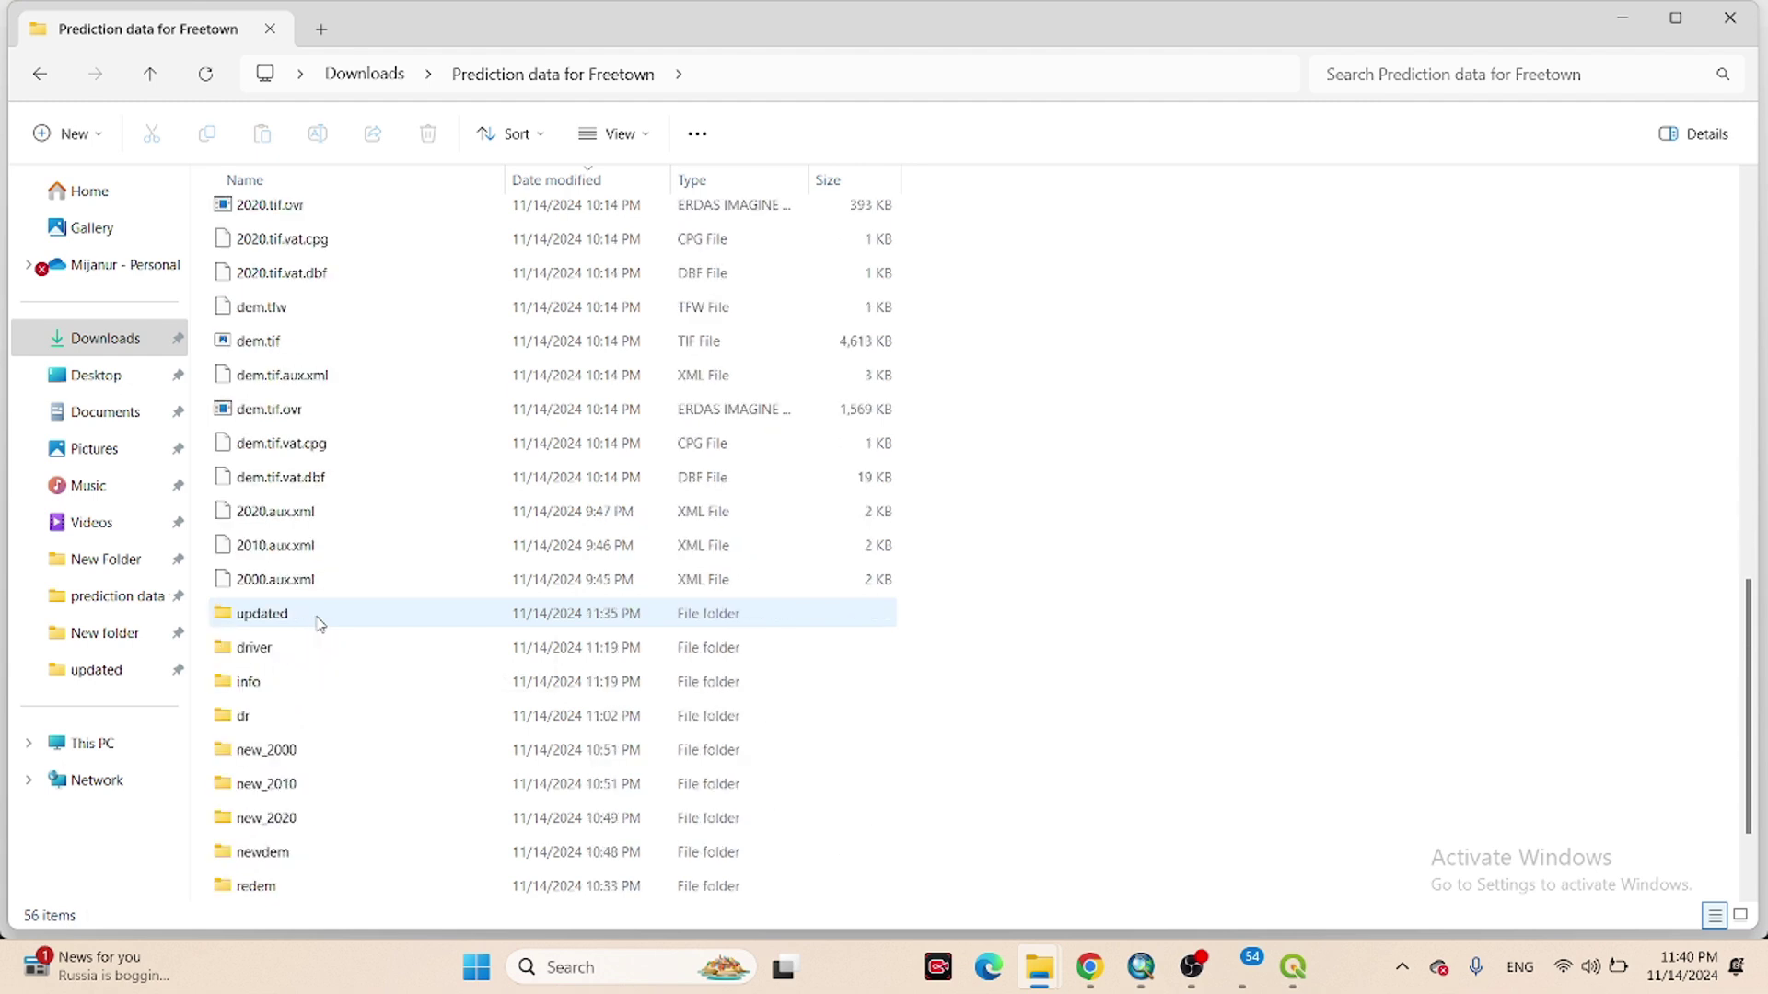
scroll(319, 624, down, 2)
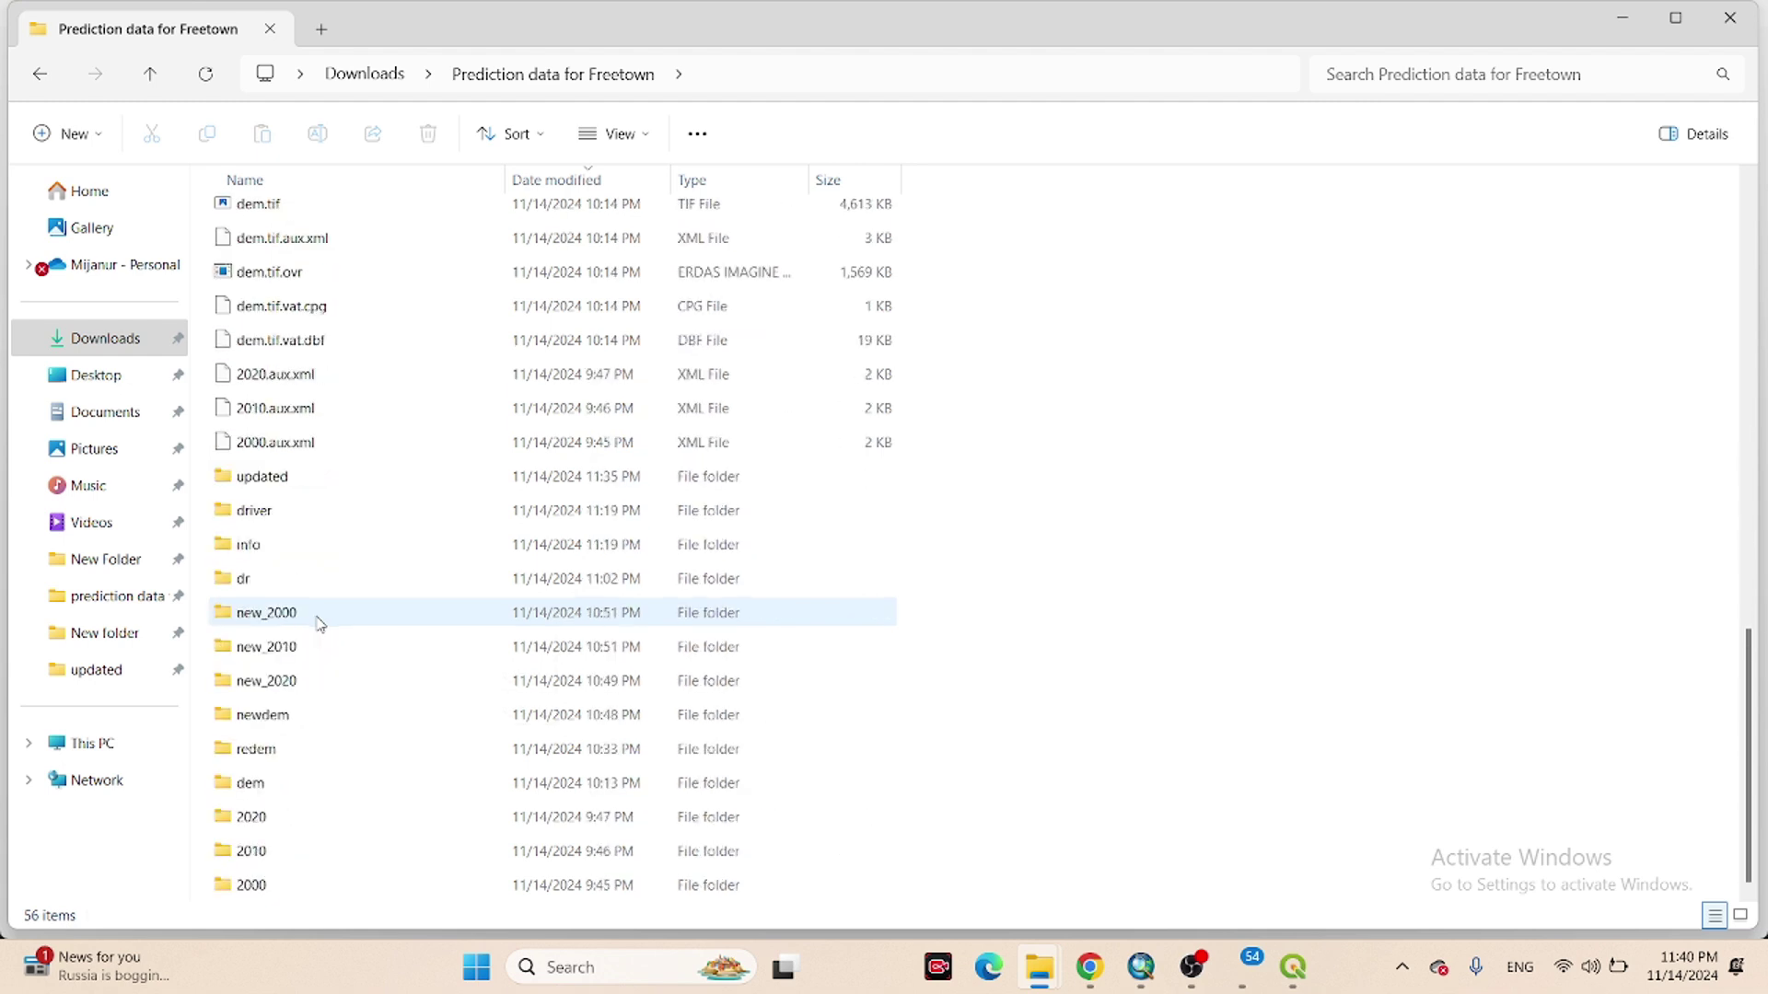
double_click(295, 486)
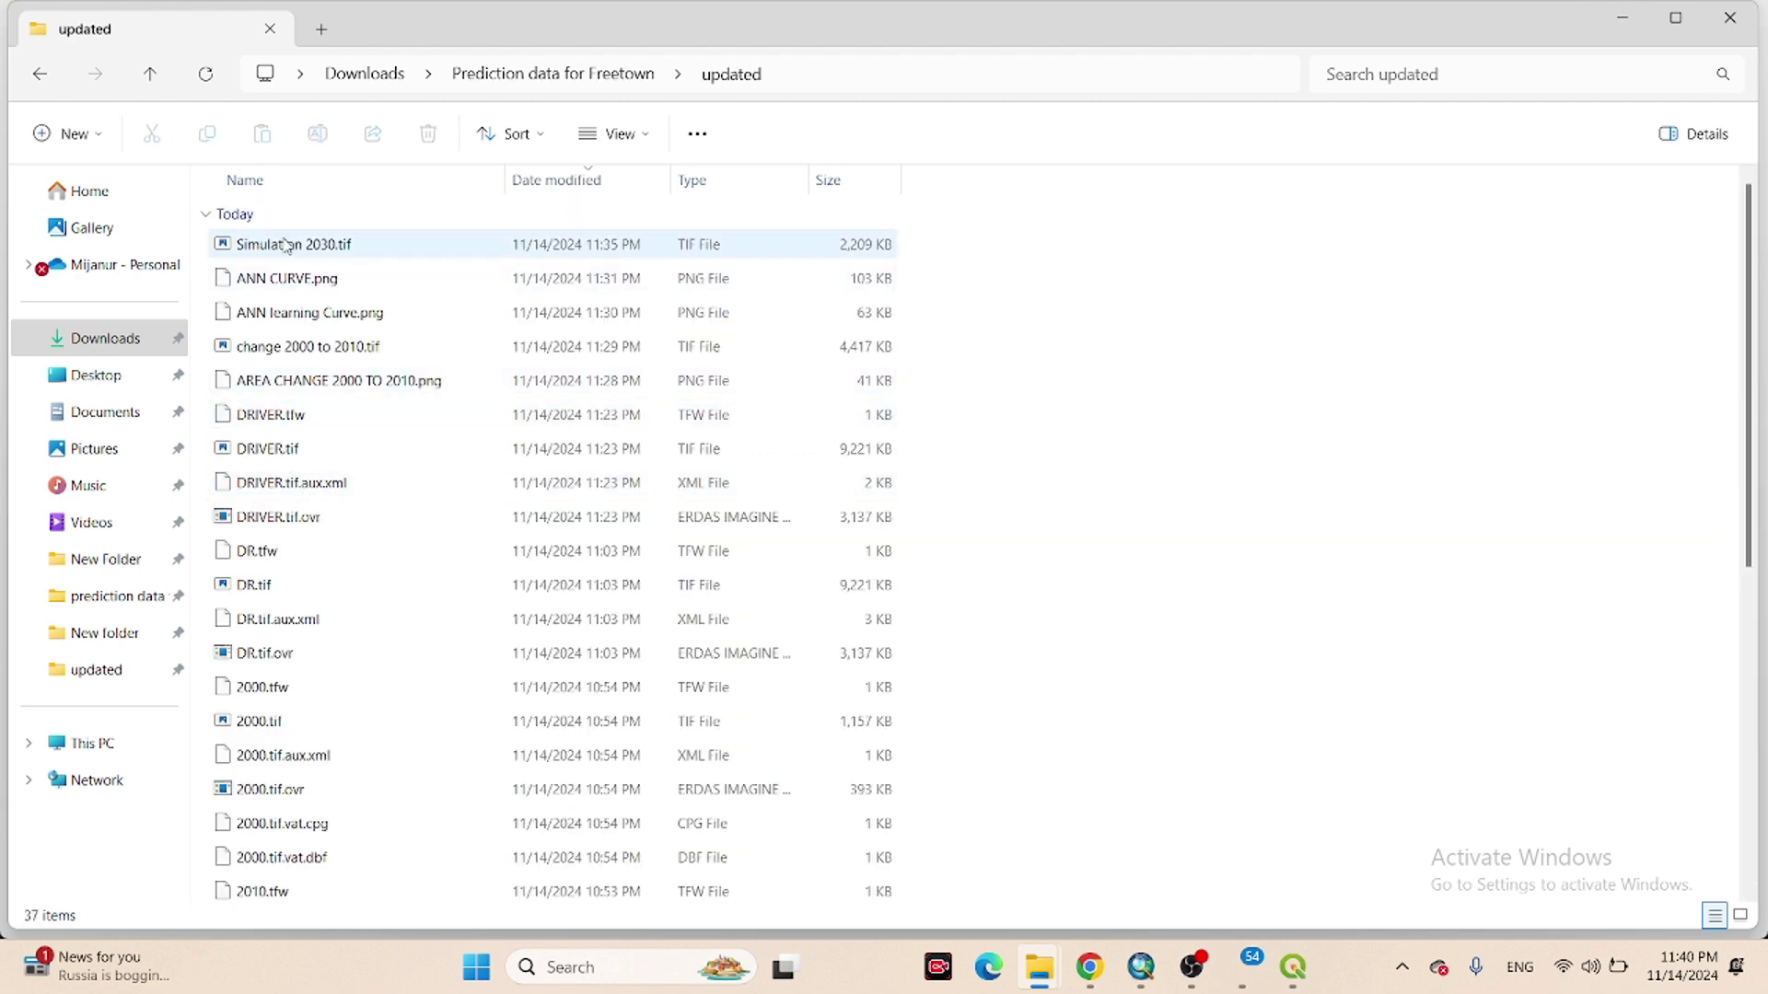
Add Simulation 2030.tif from the updated folder to the freetown.mxd map in ArcMap, then maximize the ArcMap window.
click(311, 247)
mouse_move(1140, 967)
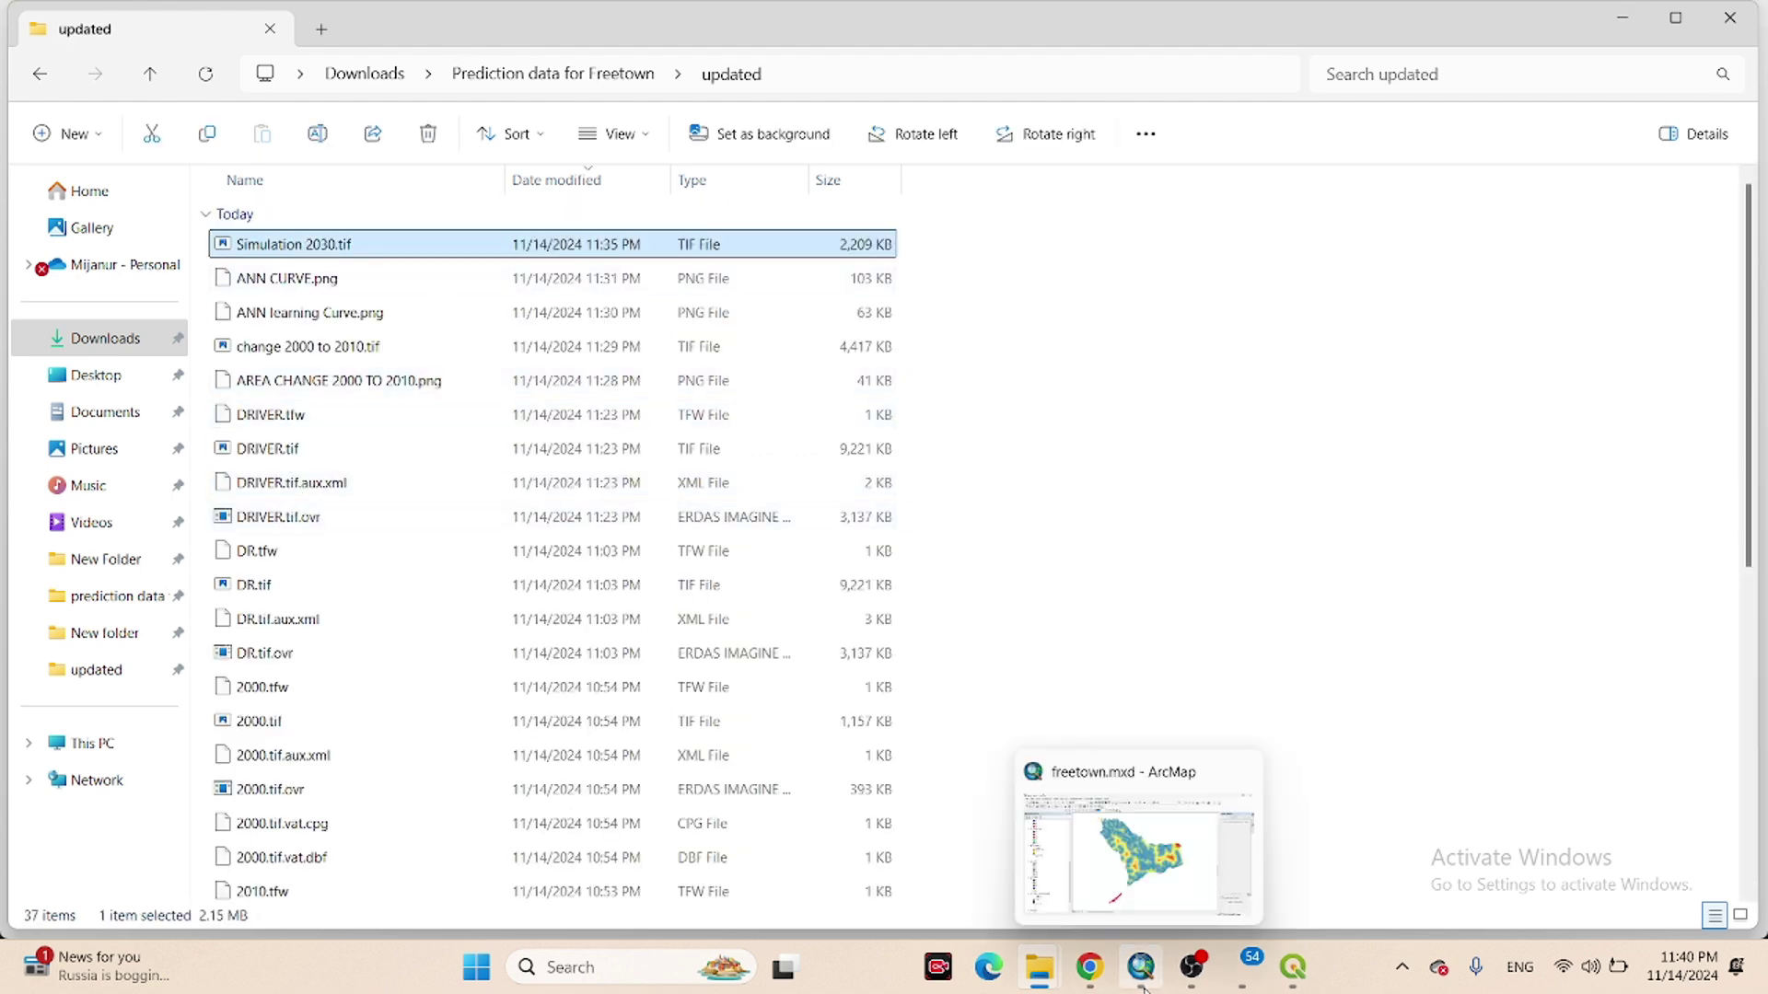
click(1115, 840)
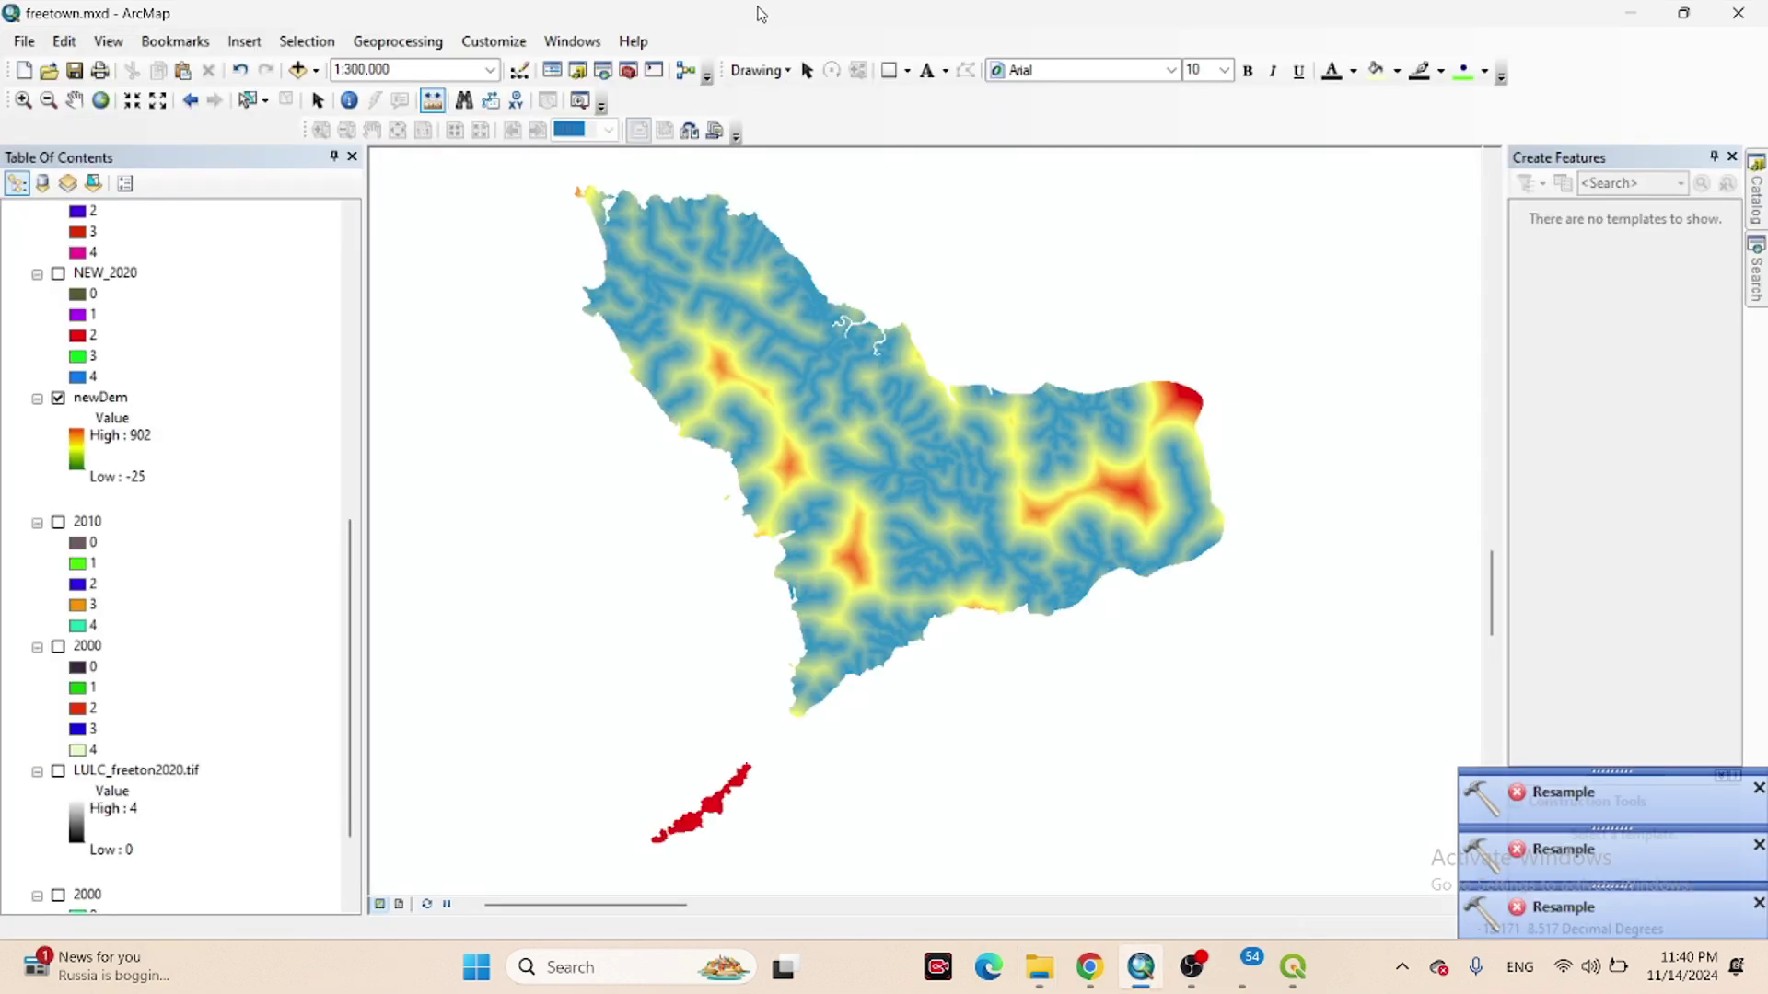
drag(761, 13, 1106, 150)
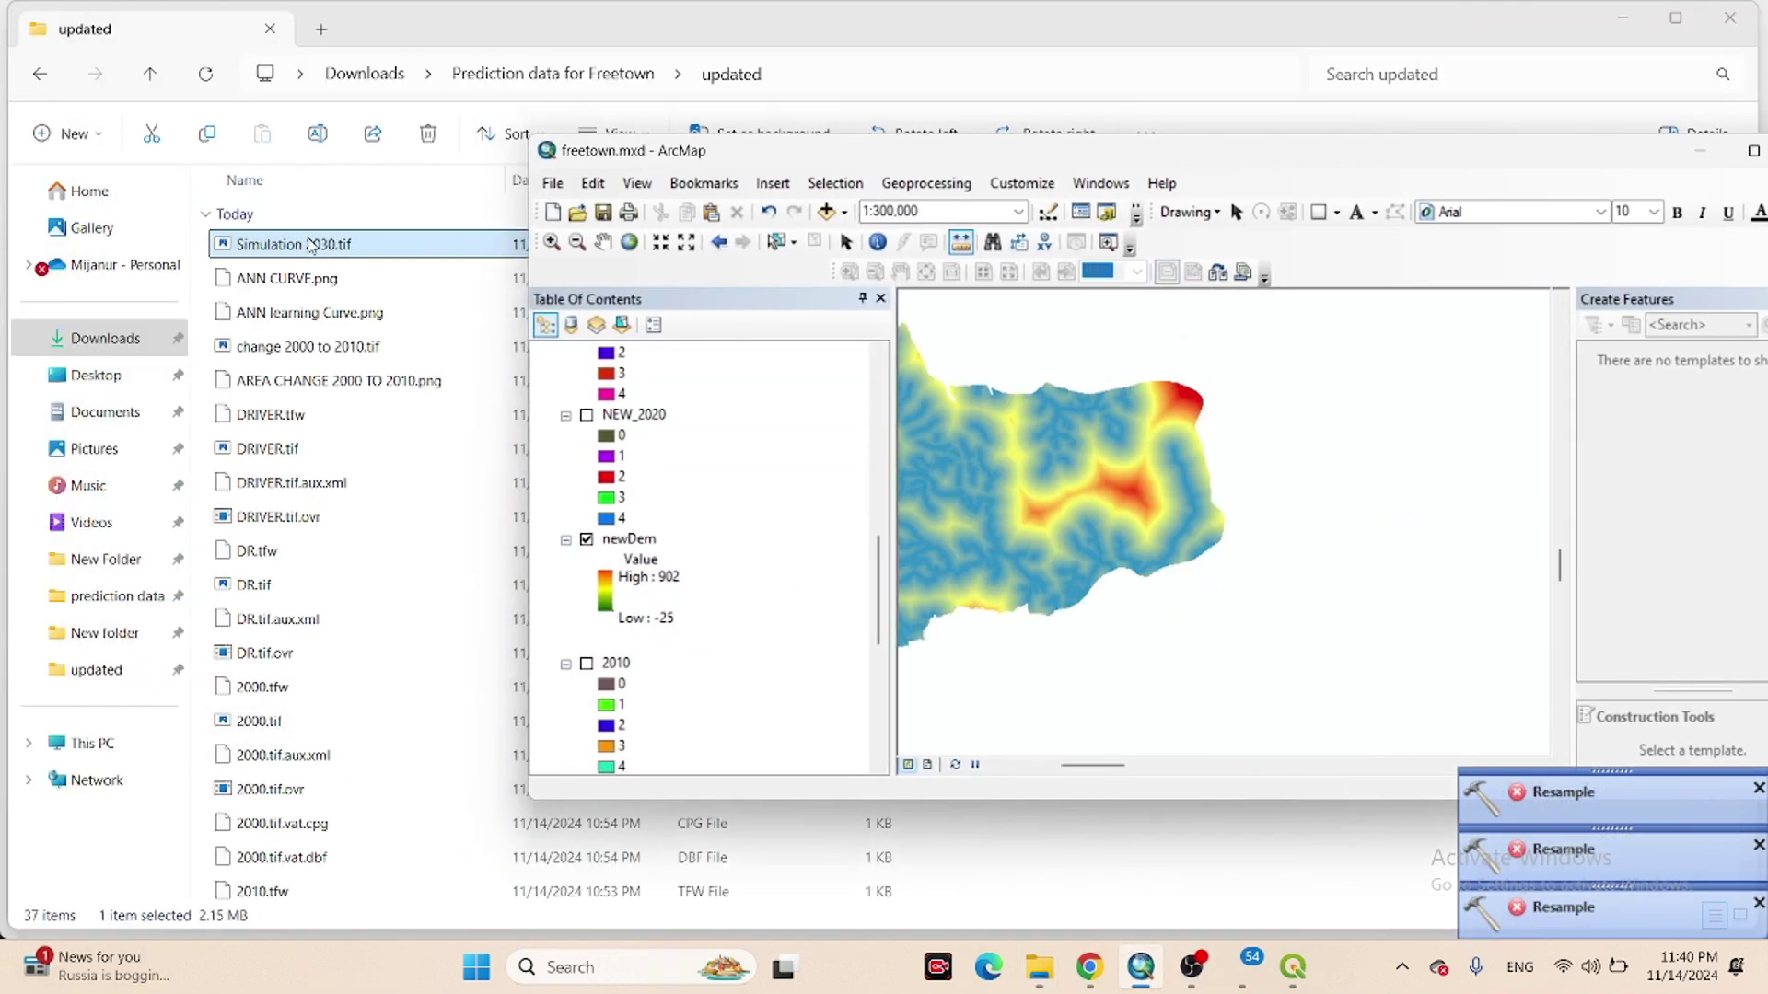
drag(312, 244, 1294, 439)
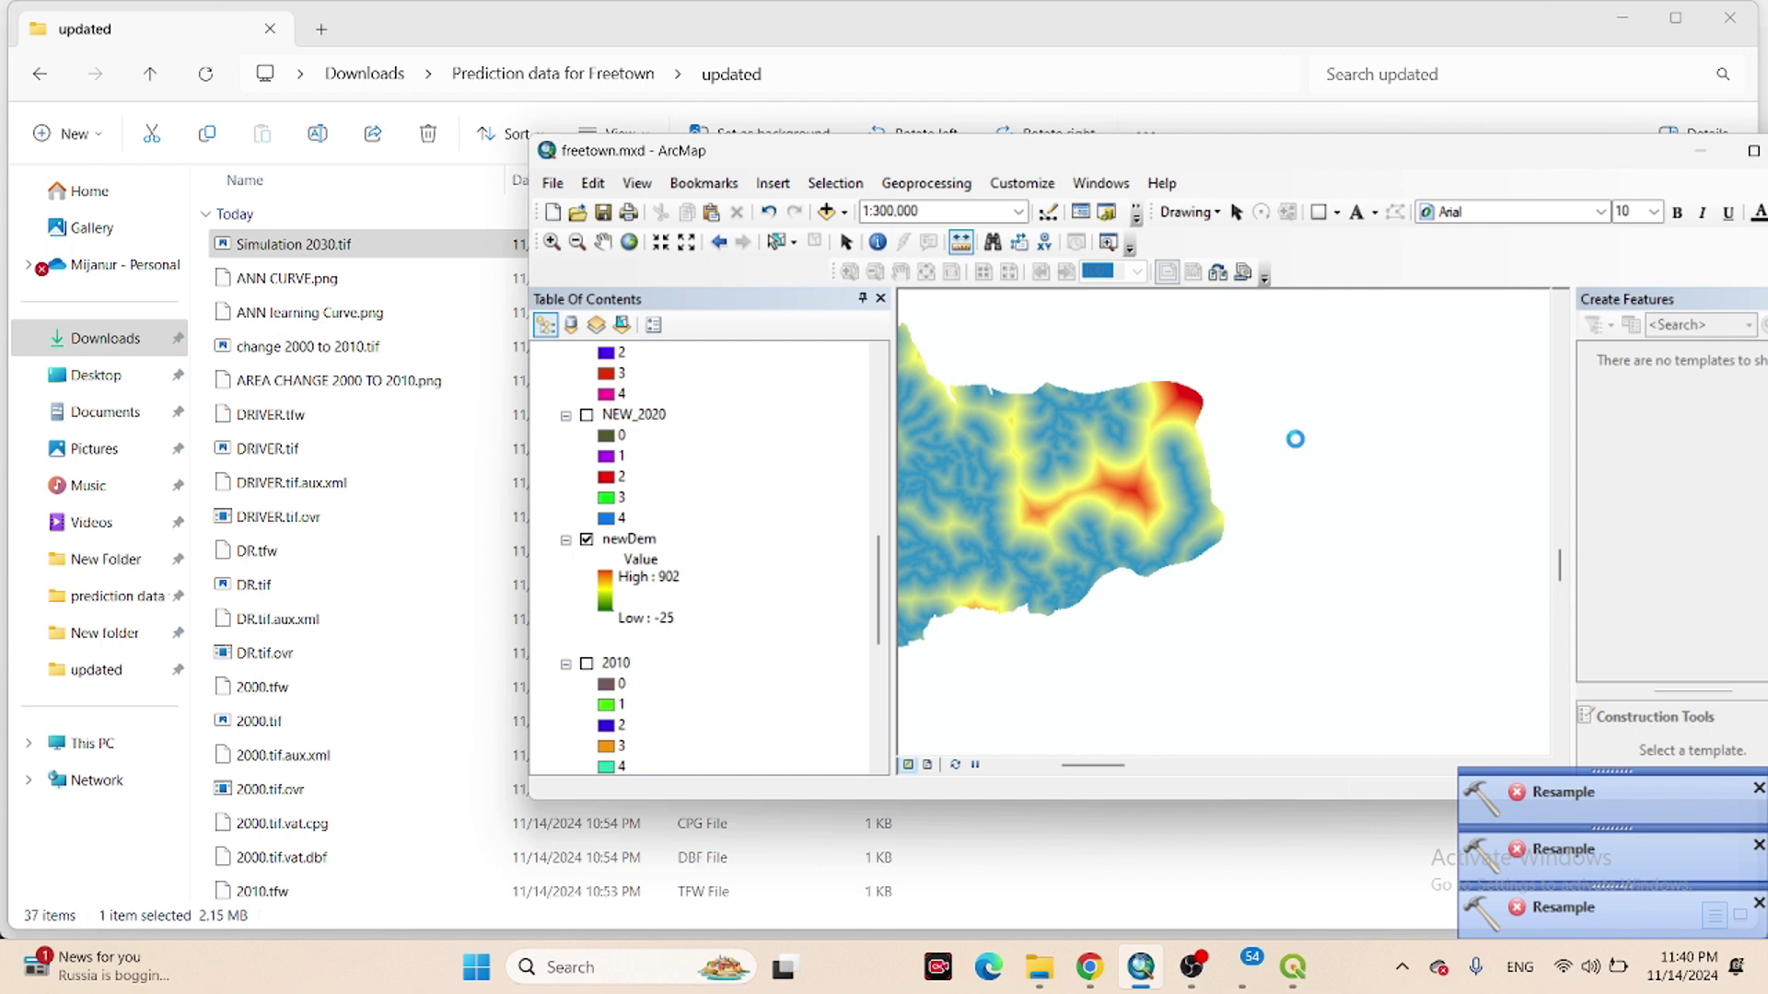
click(865, 447)
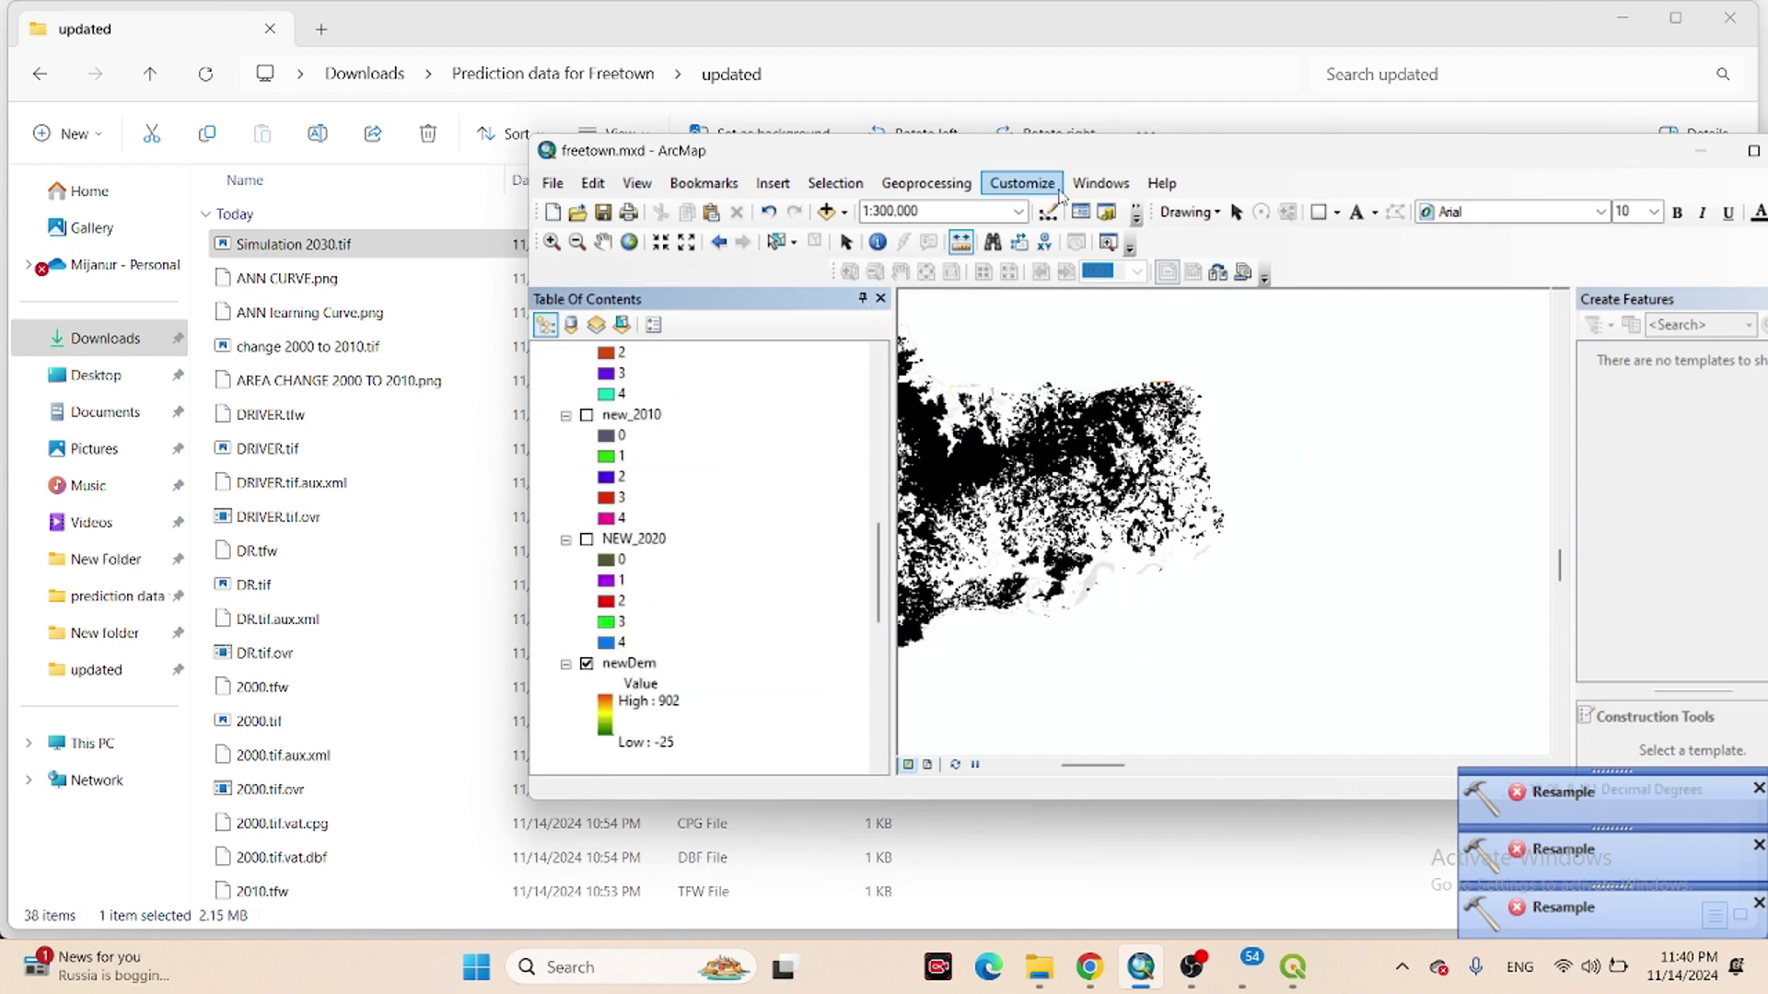
double_click(1084, 150)
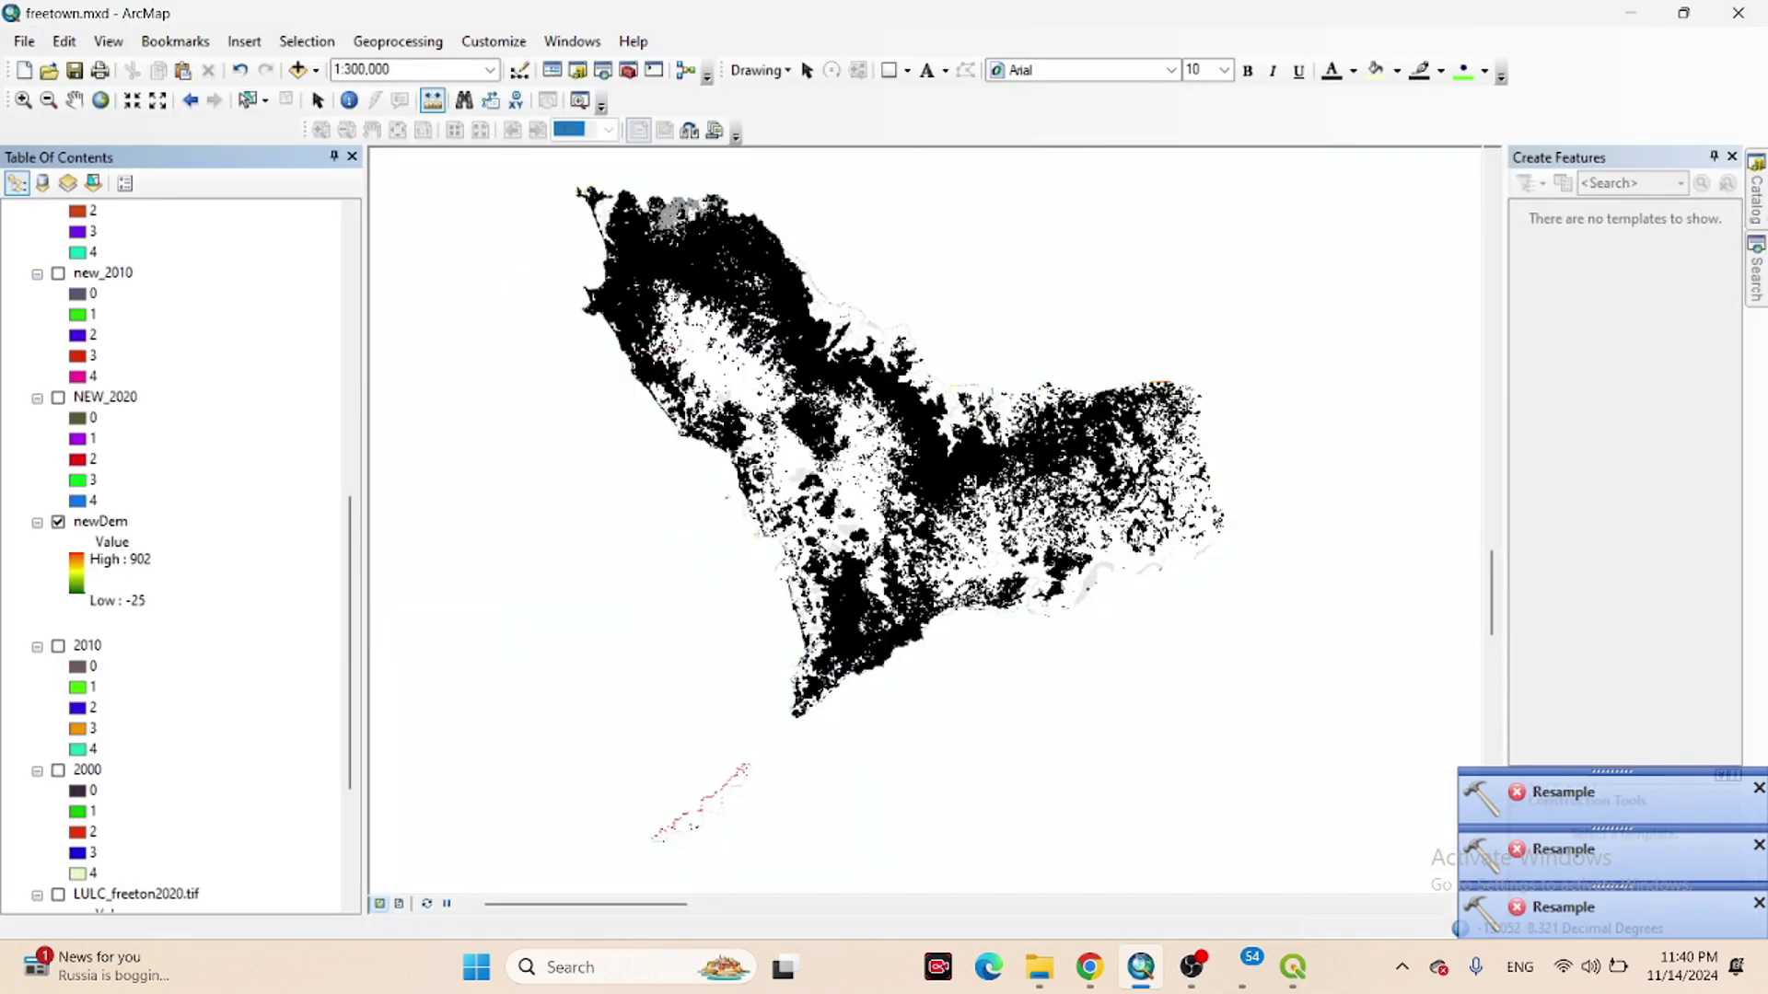
Change the symbology of the Simulation 2030.tif layer to Unique Values.
scroll(120, 258, up, 11)
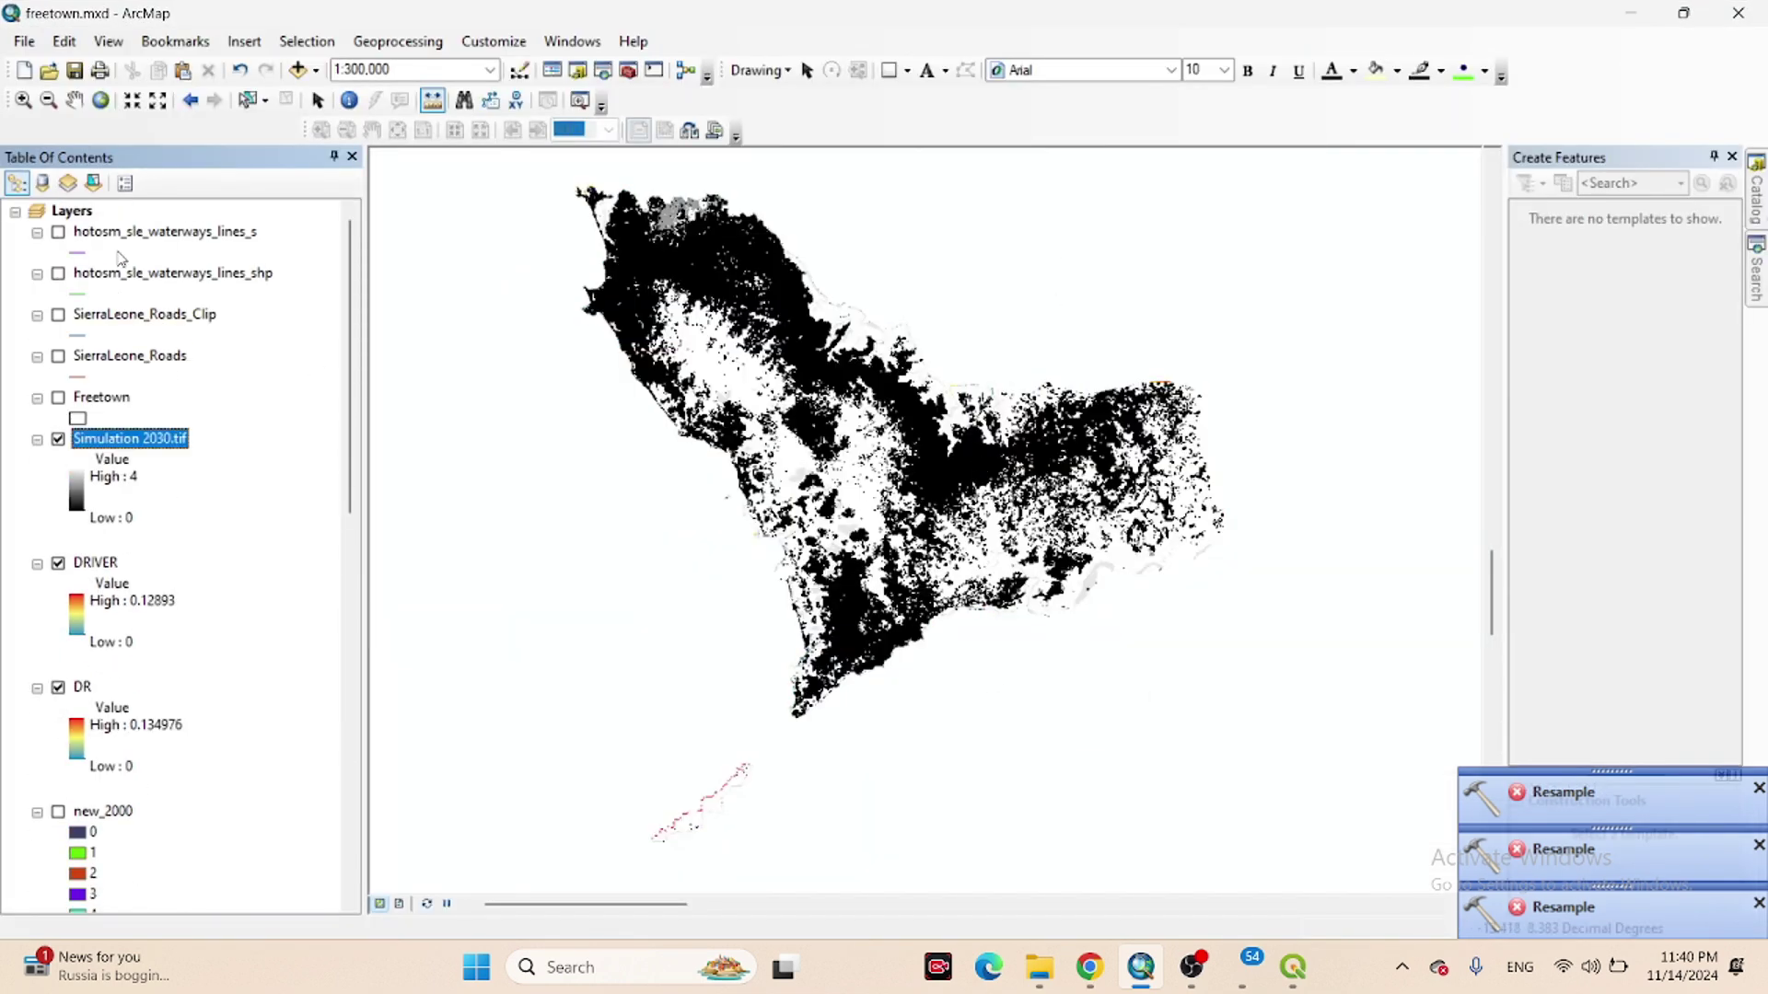
right_click(98, 443)
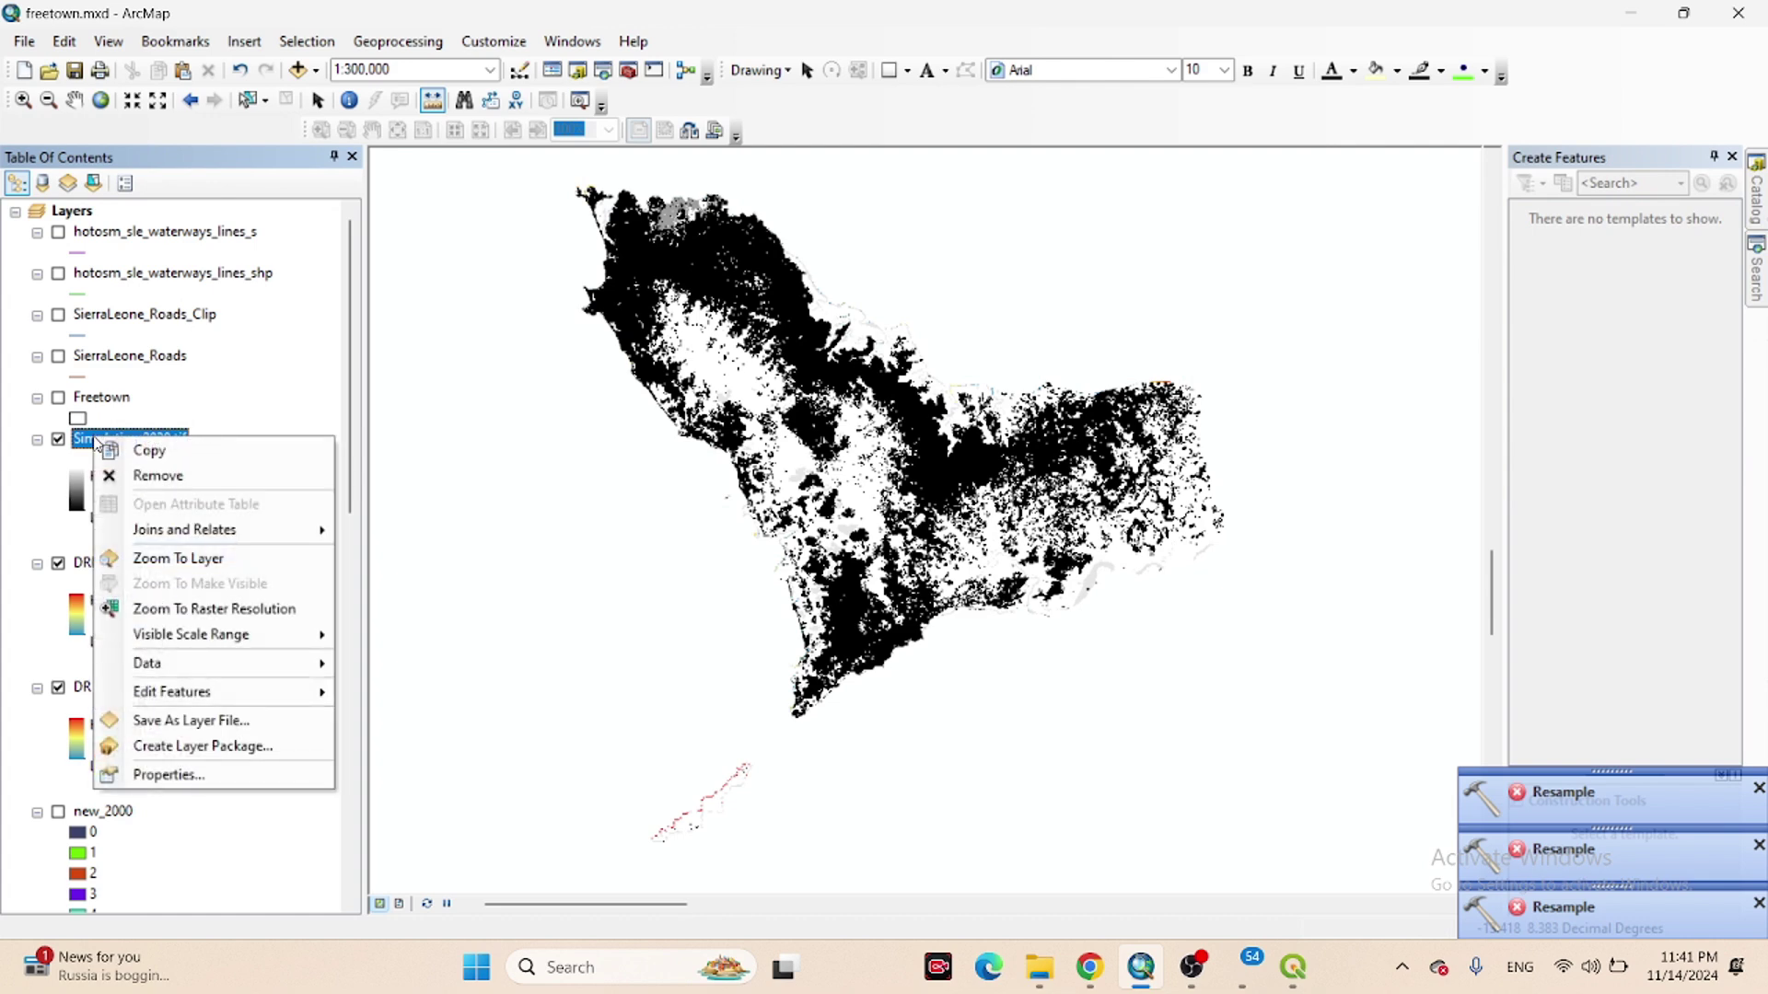
click(171, 777)
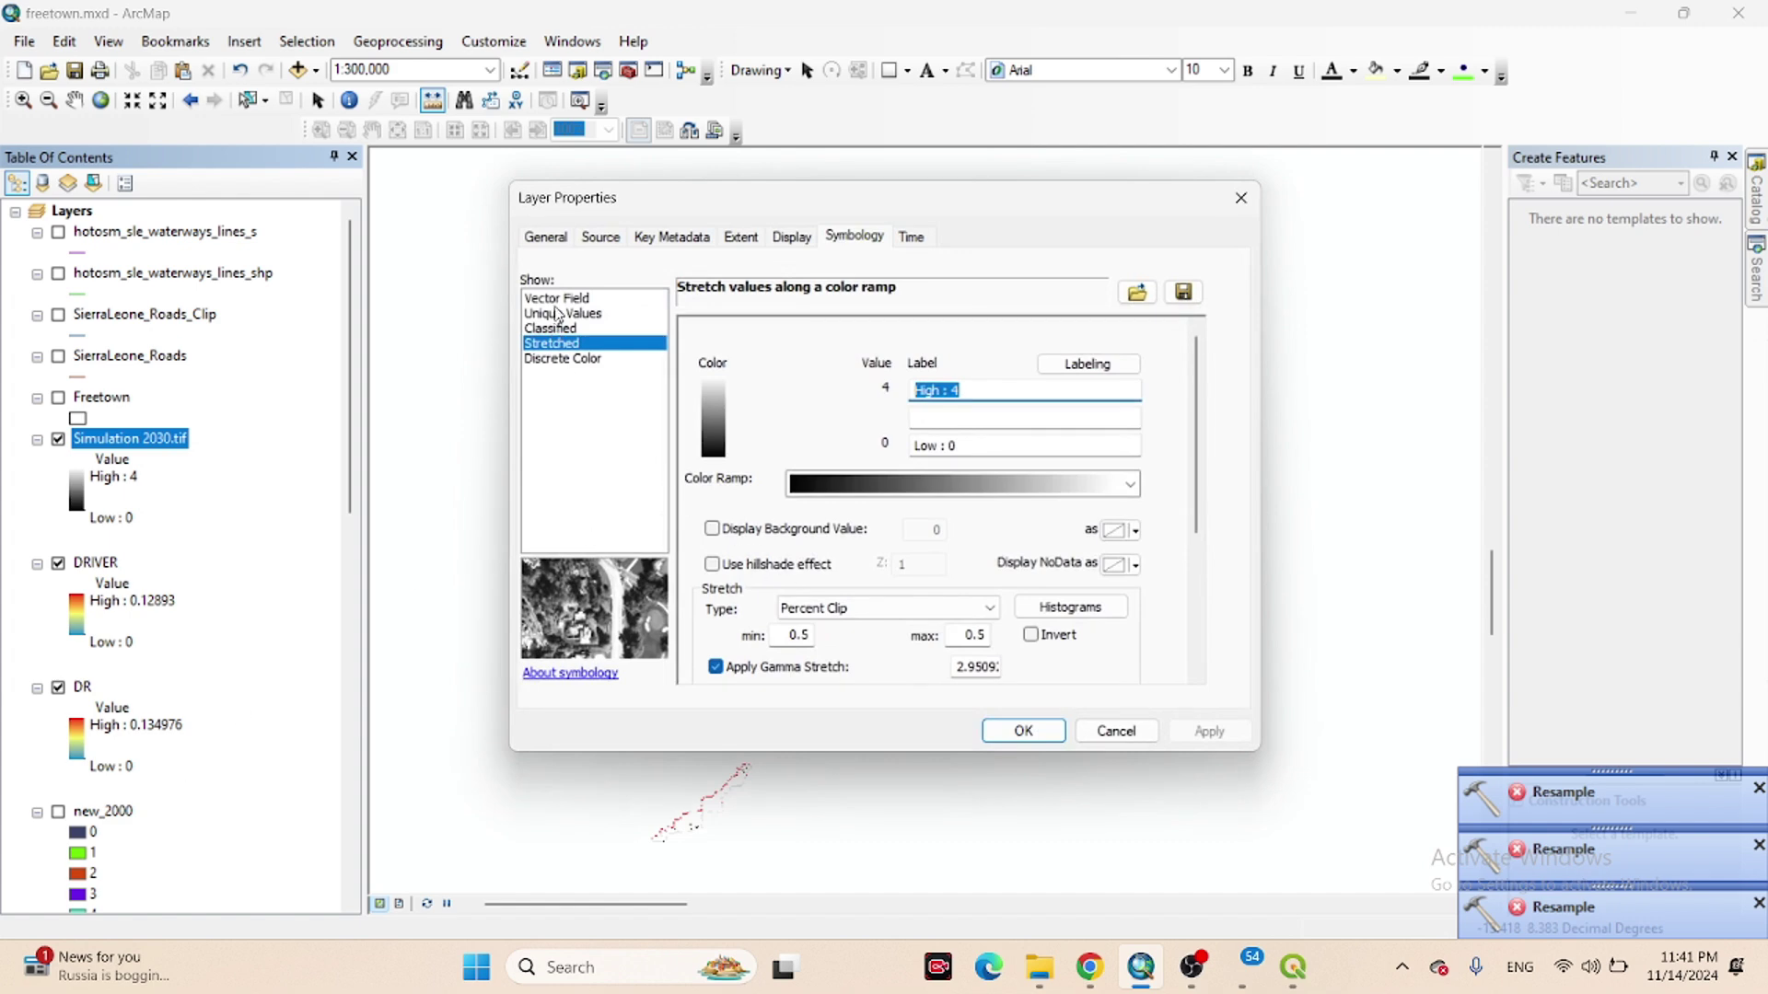
click(558, 314)
click(946, 565)
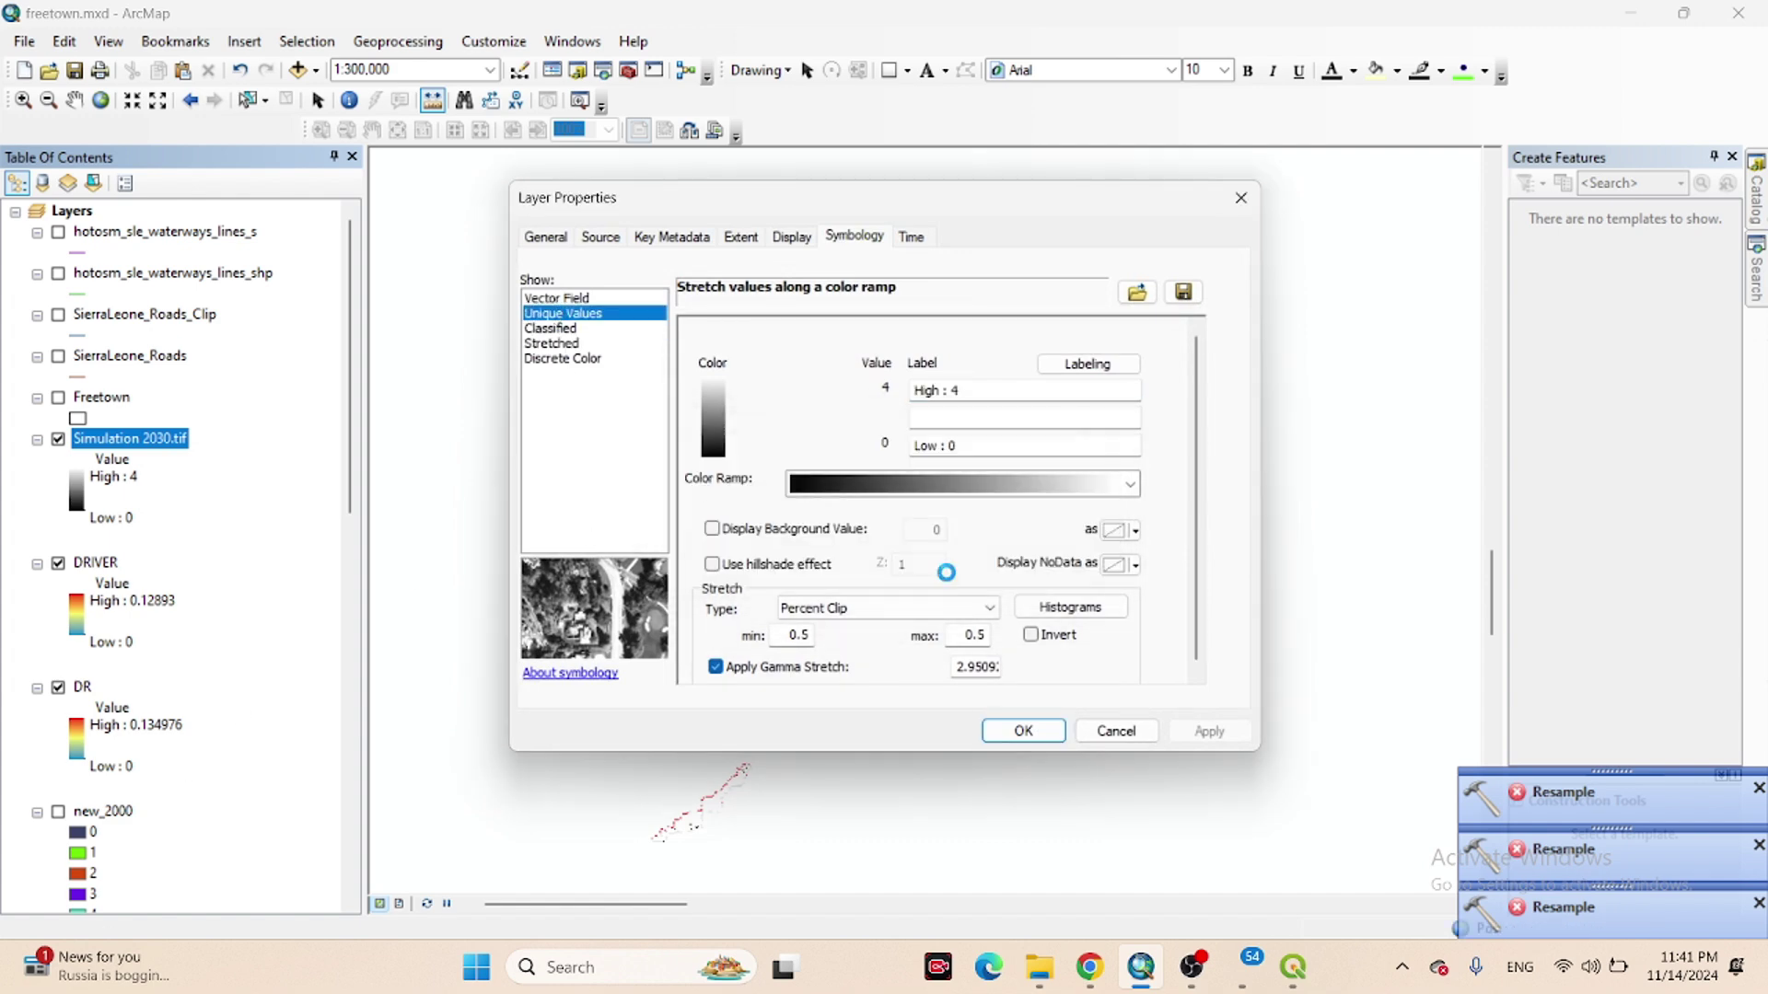
Import the colormap conarkey_2020.clr from Downloads for the Simulation 2030.tif classes.
click(801, 677)
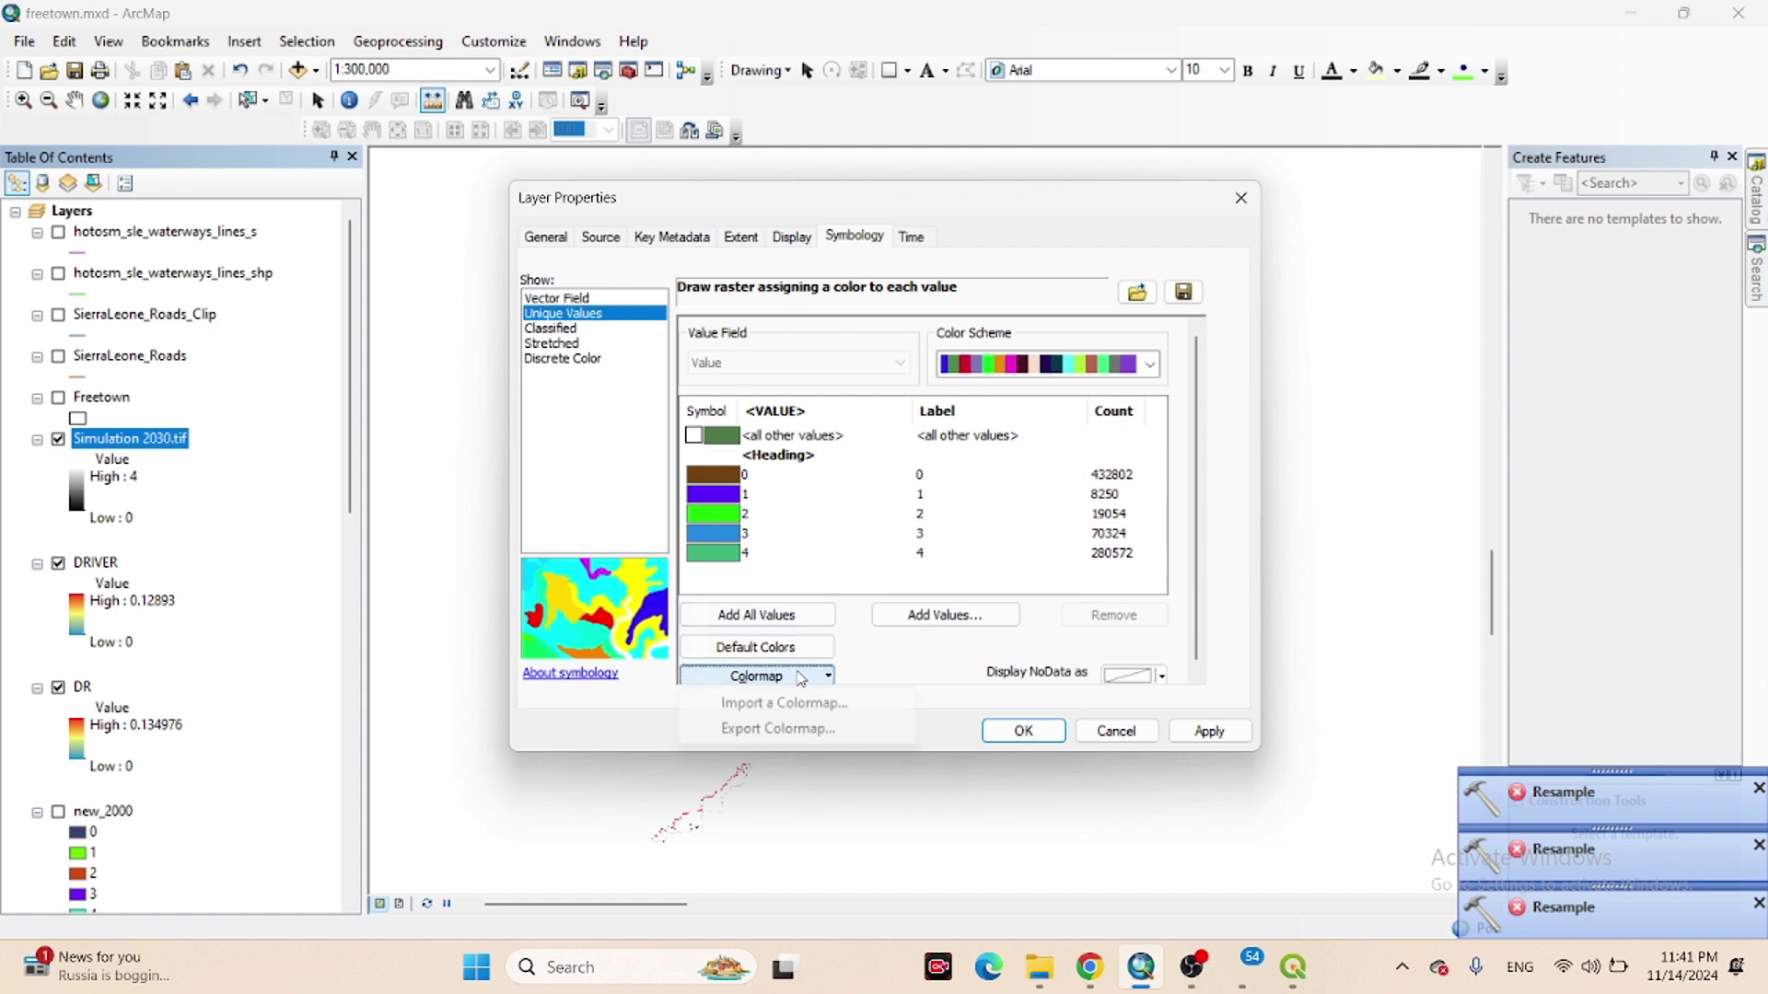
click(778, 714)
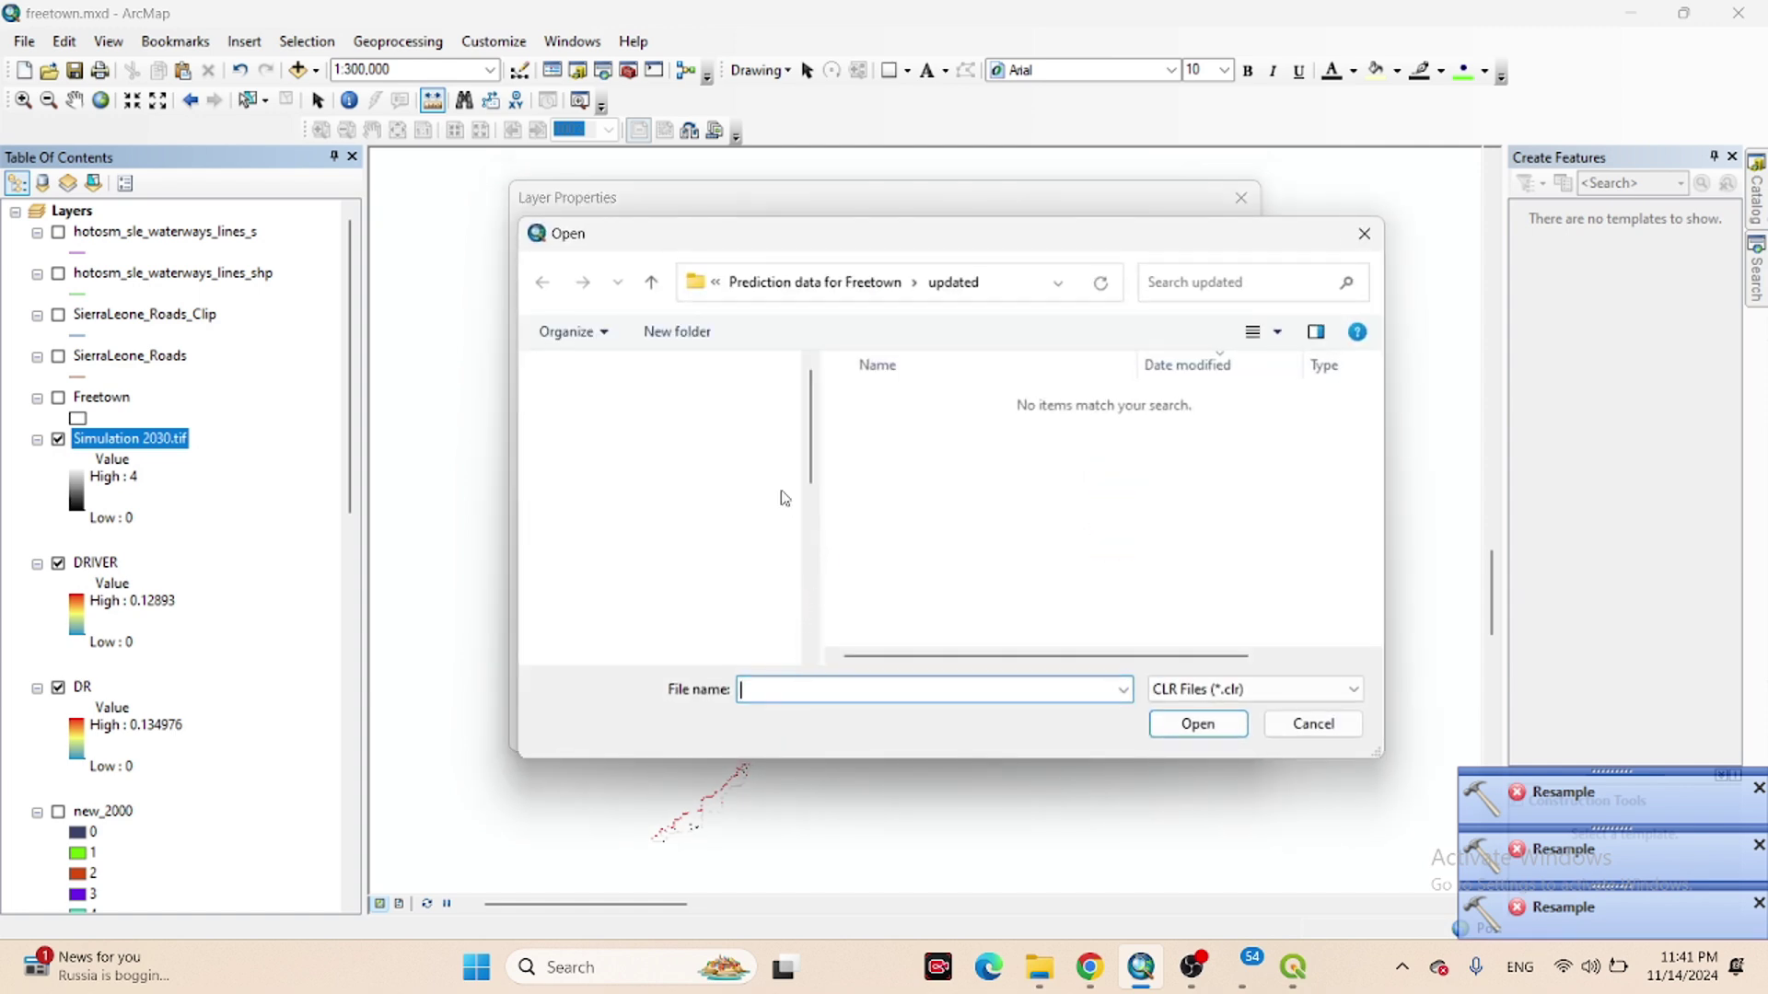
click(613, 522)
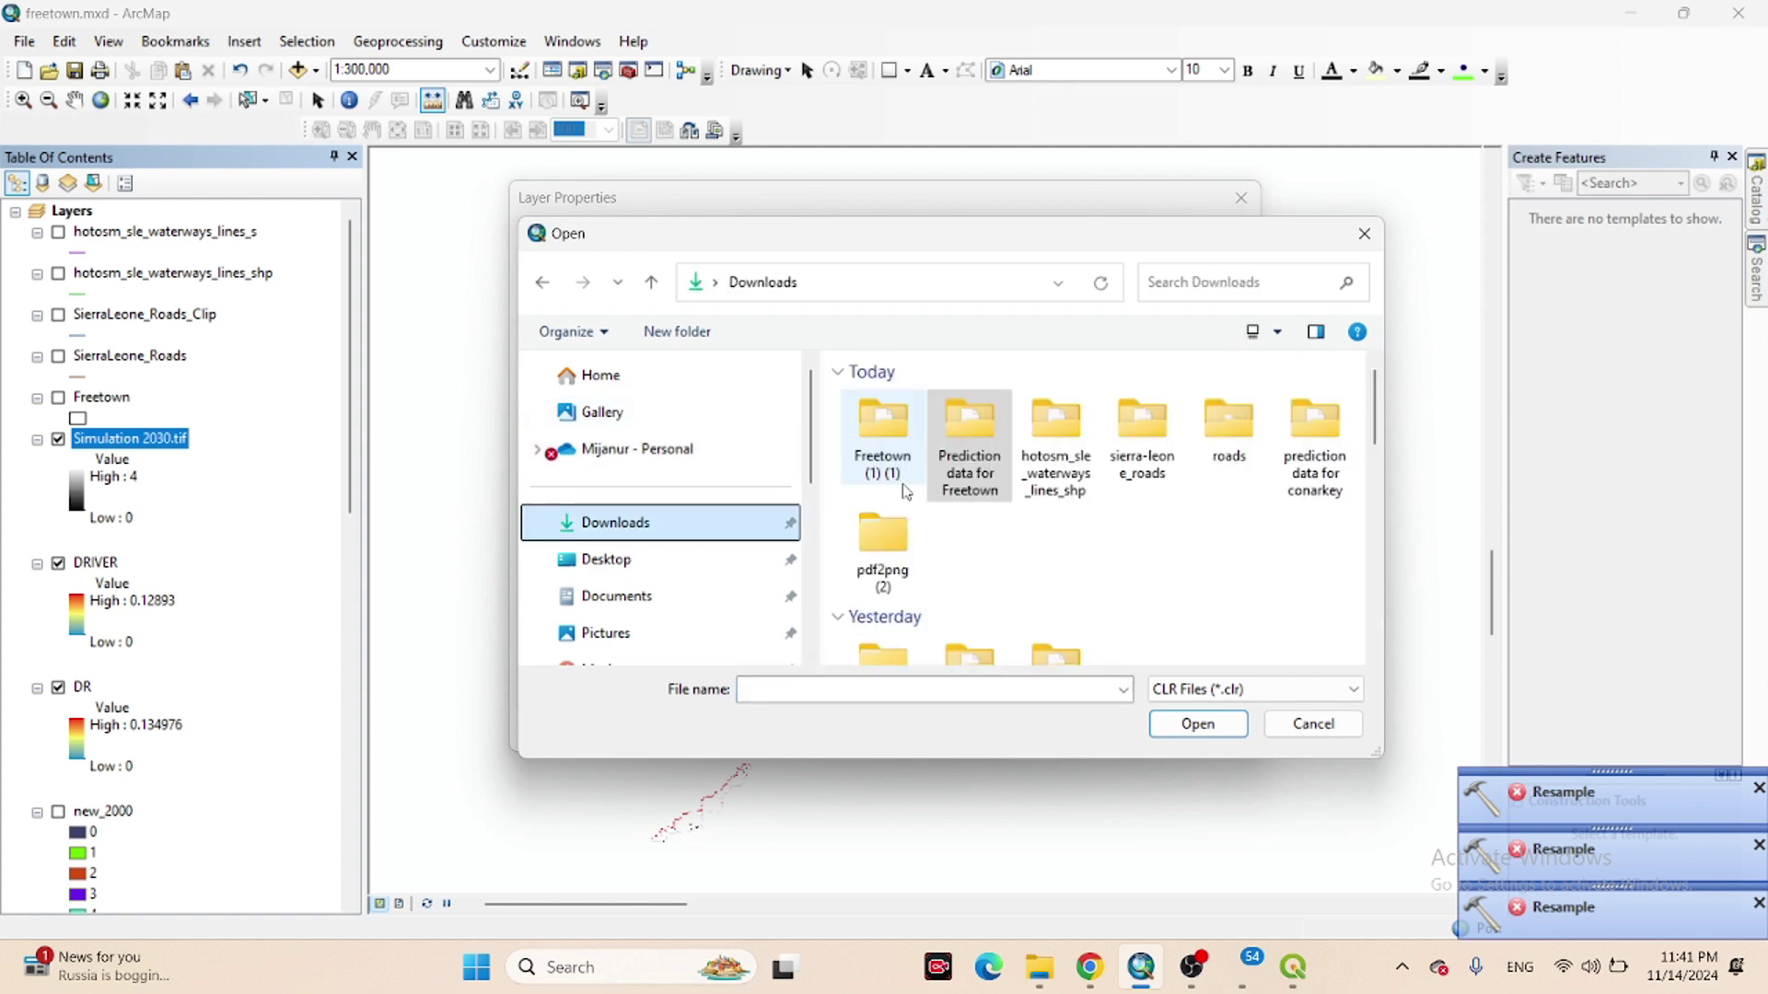
scroll(947, 496, down, 3)
scroll(947, 495, down, 5)
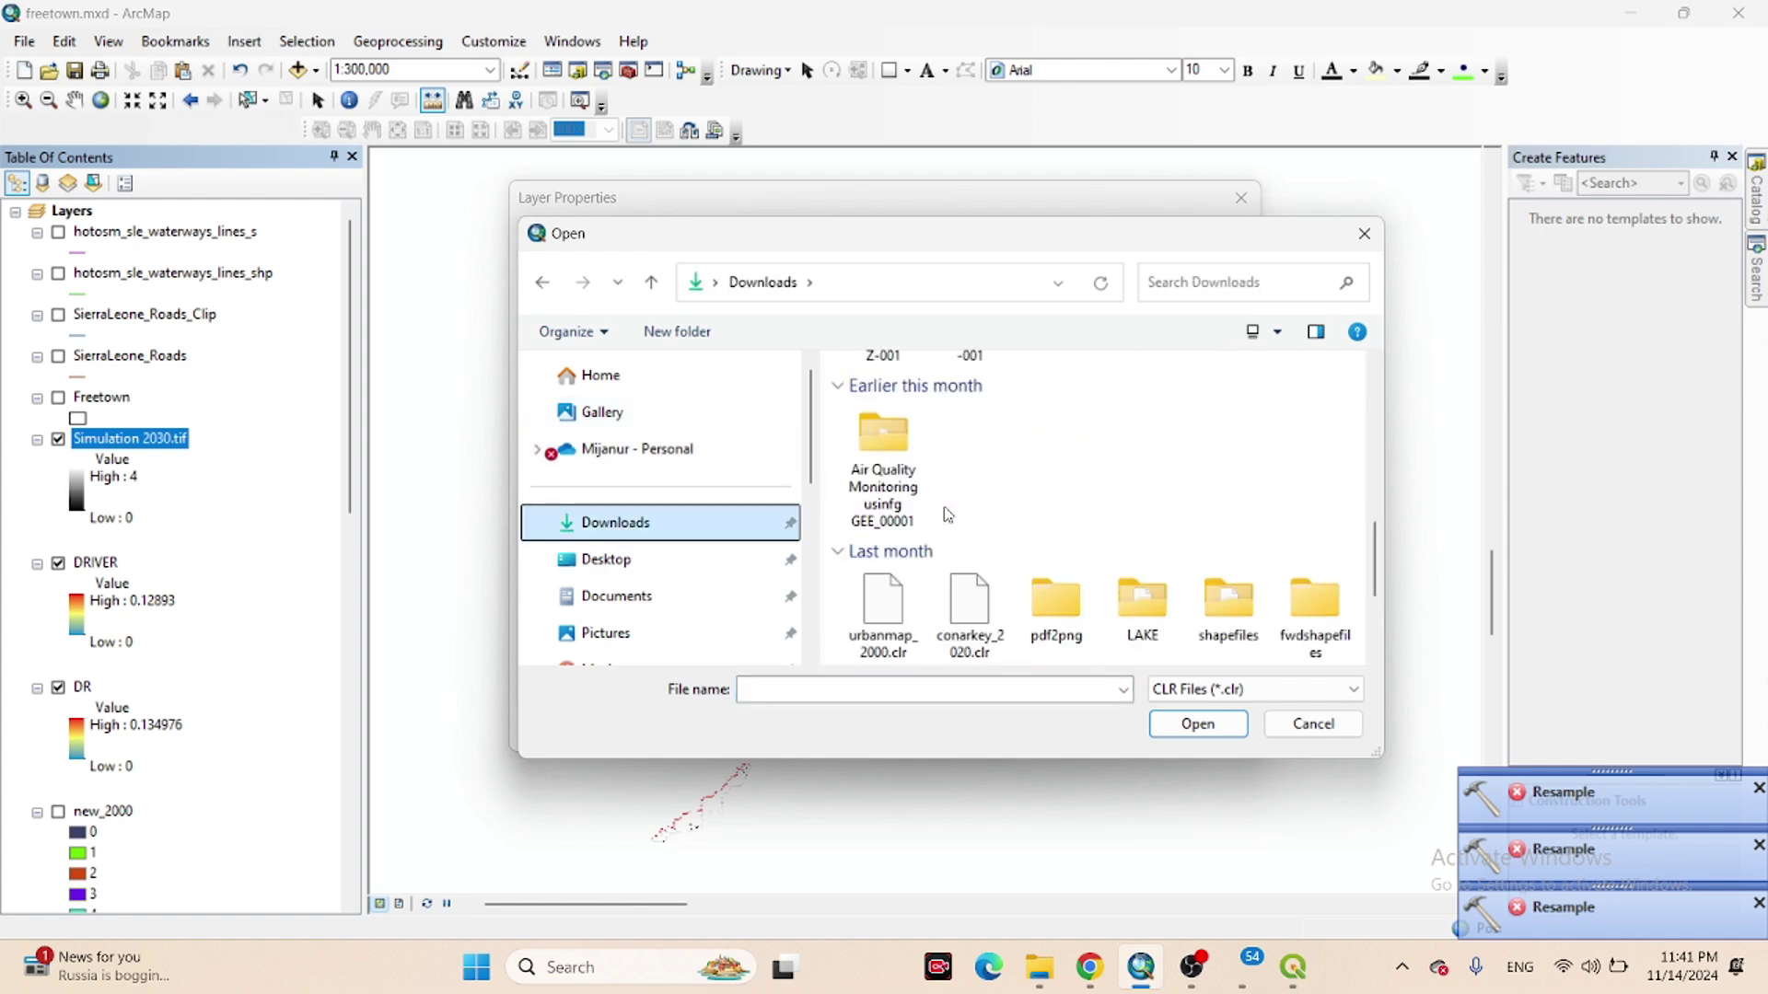
double_click(969, 626)
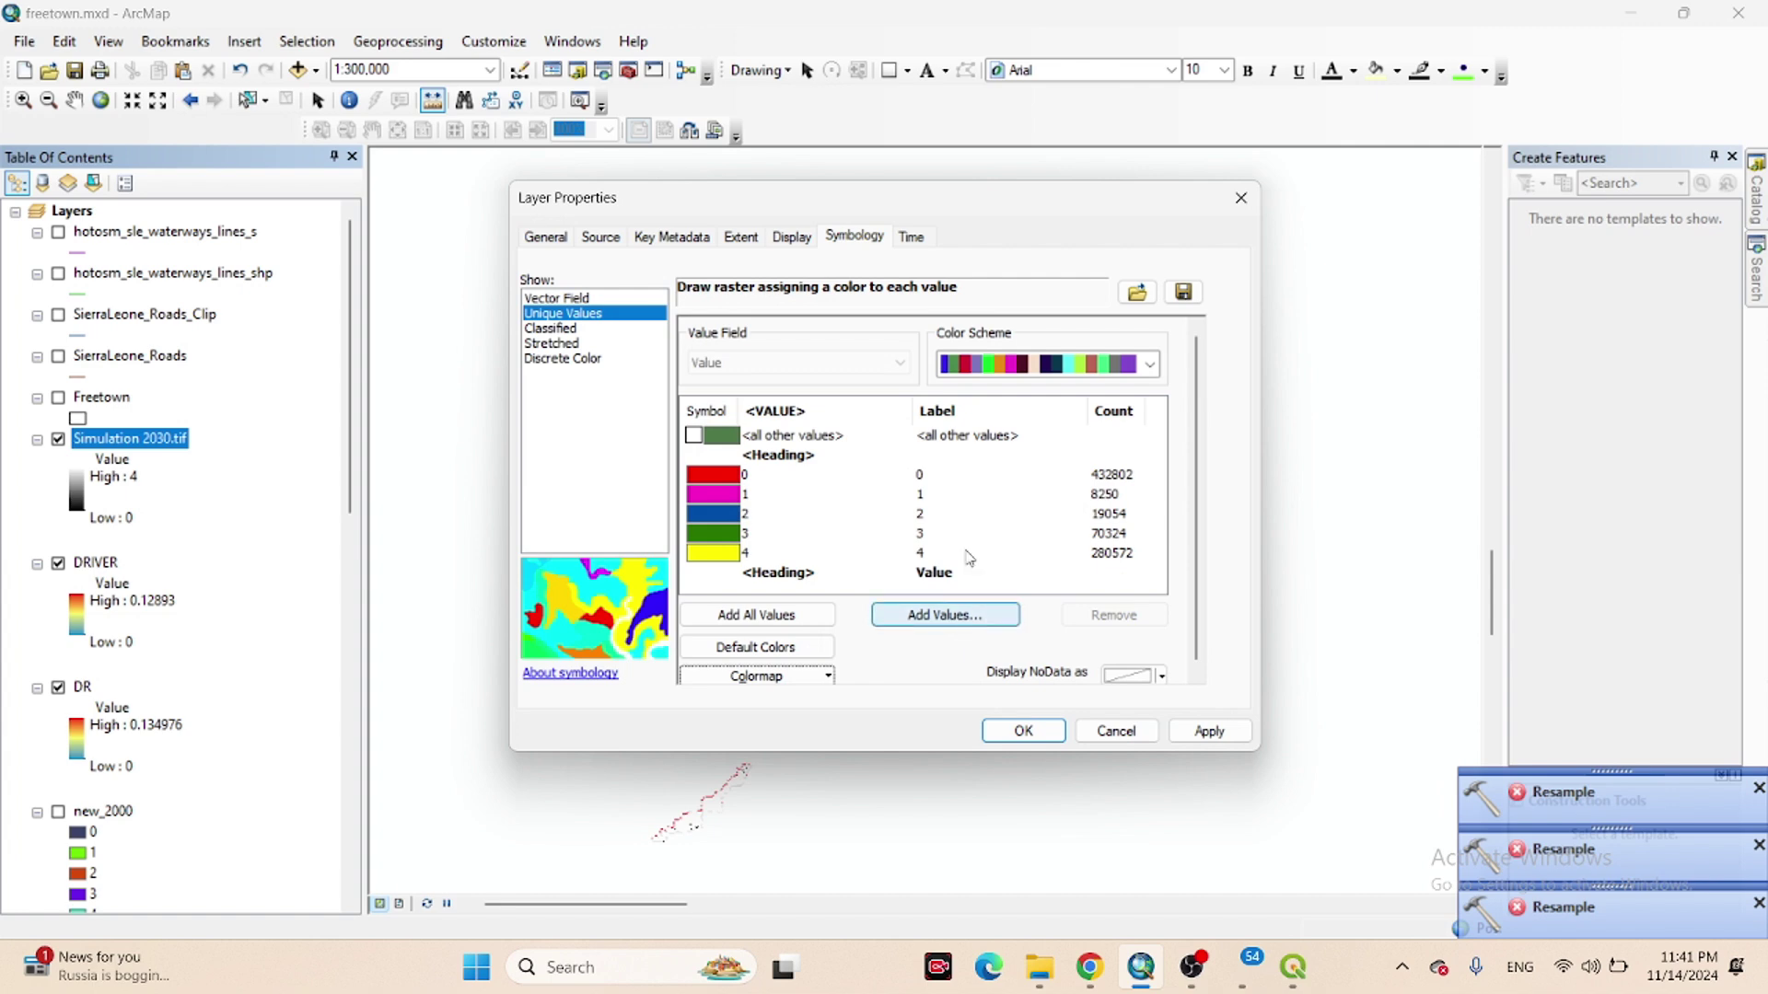
Label the Simulation 2030.tif classes 0, 1 and 2 as Formal, Informal and Water.
click(948, 474)
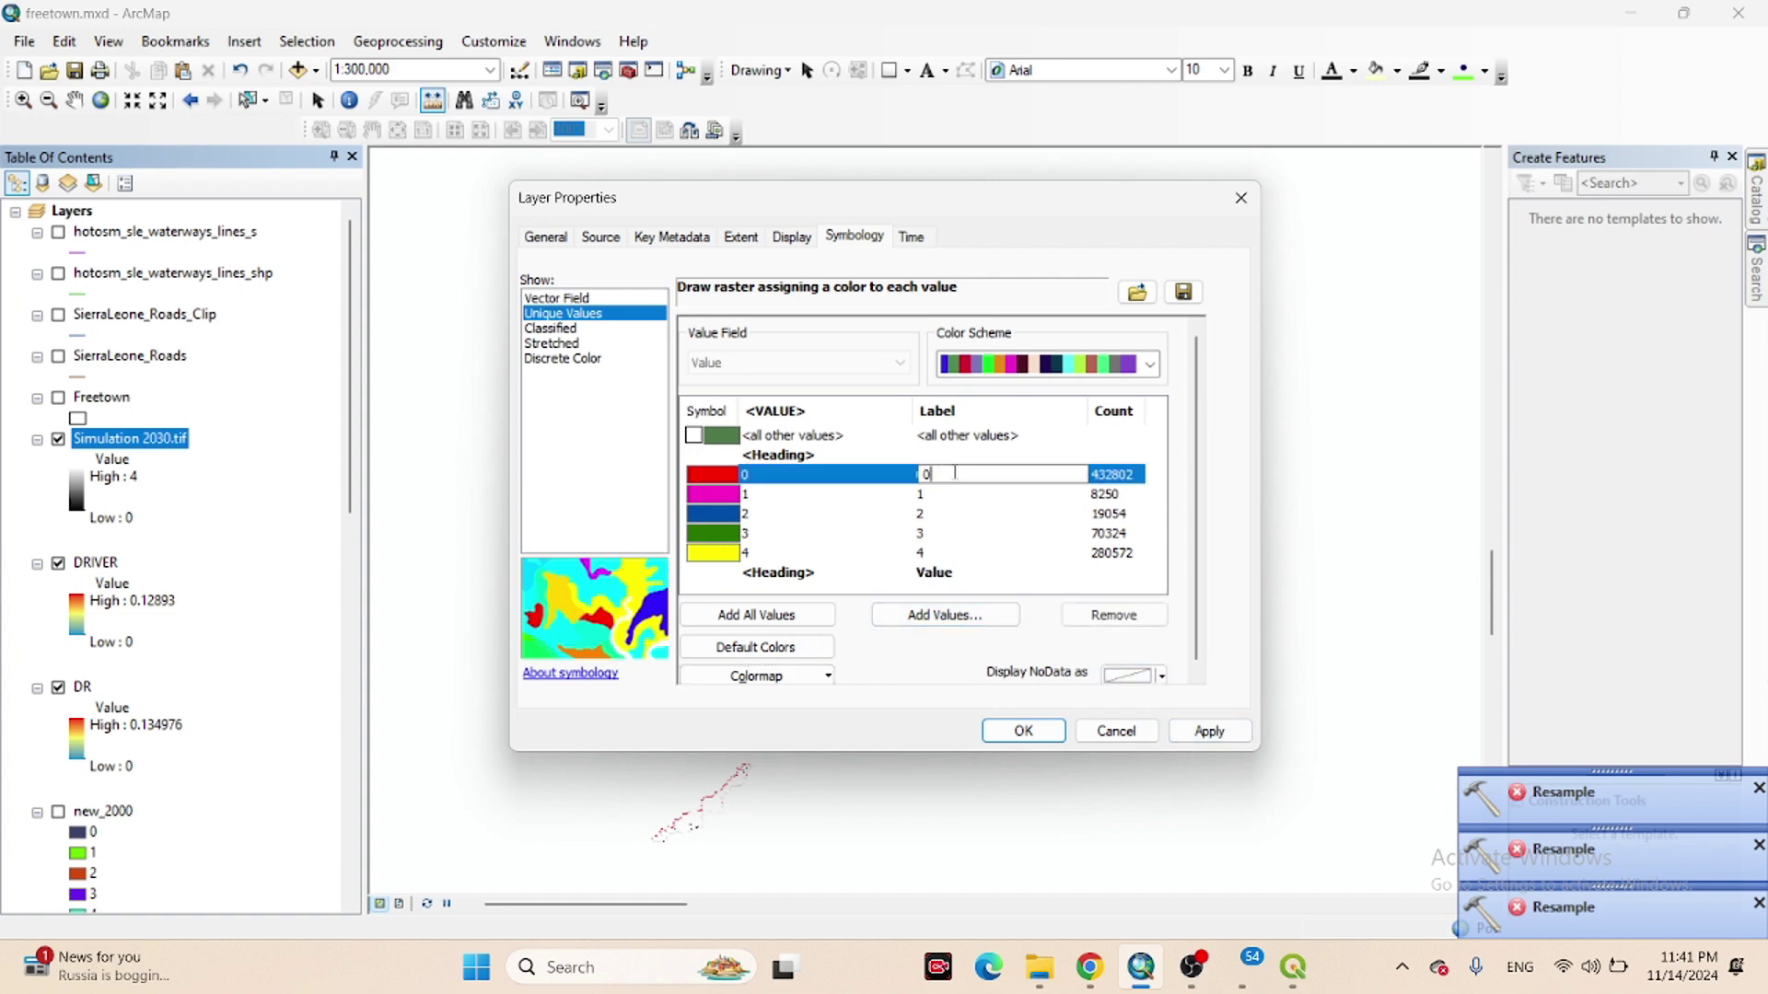
click(953, 474)
text(Formal)
key(Return)
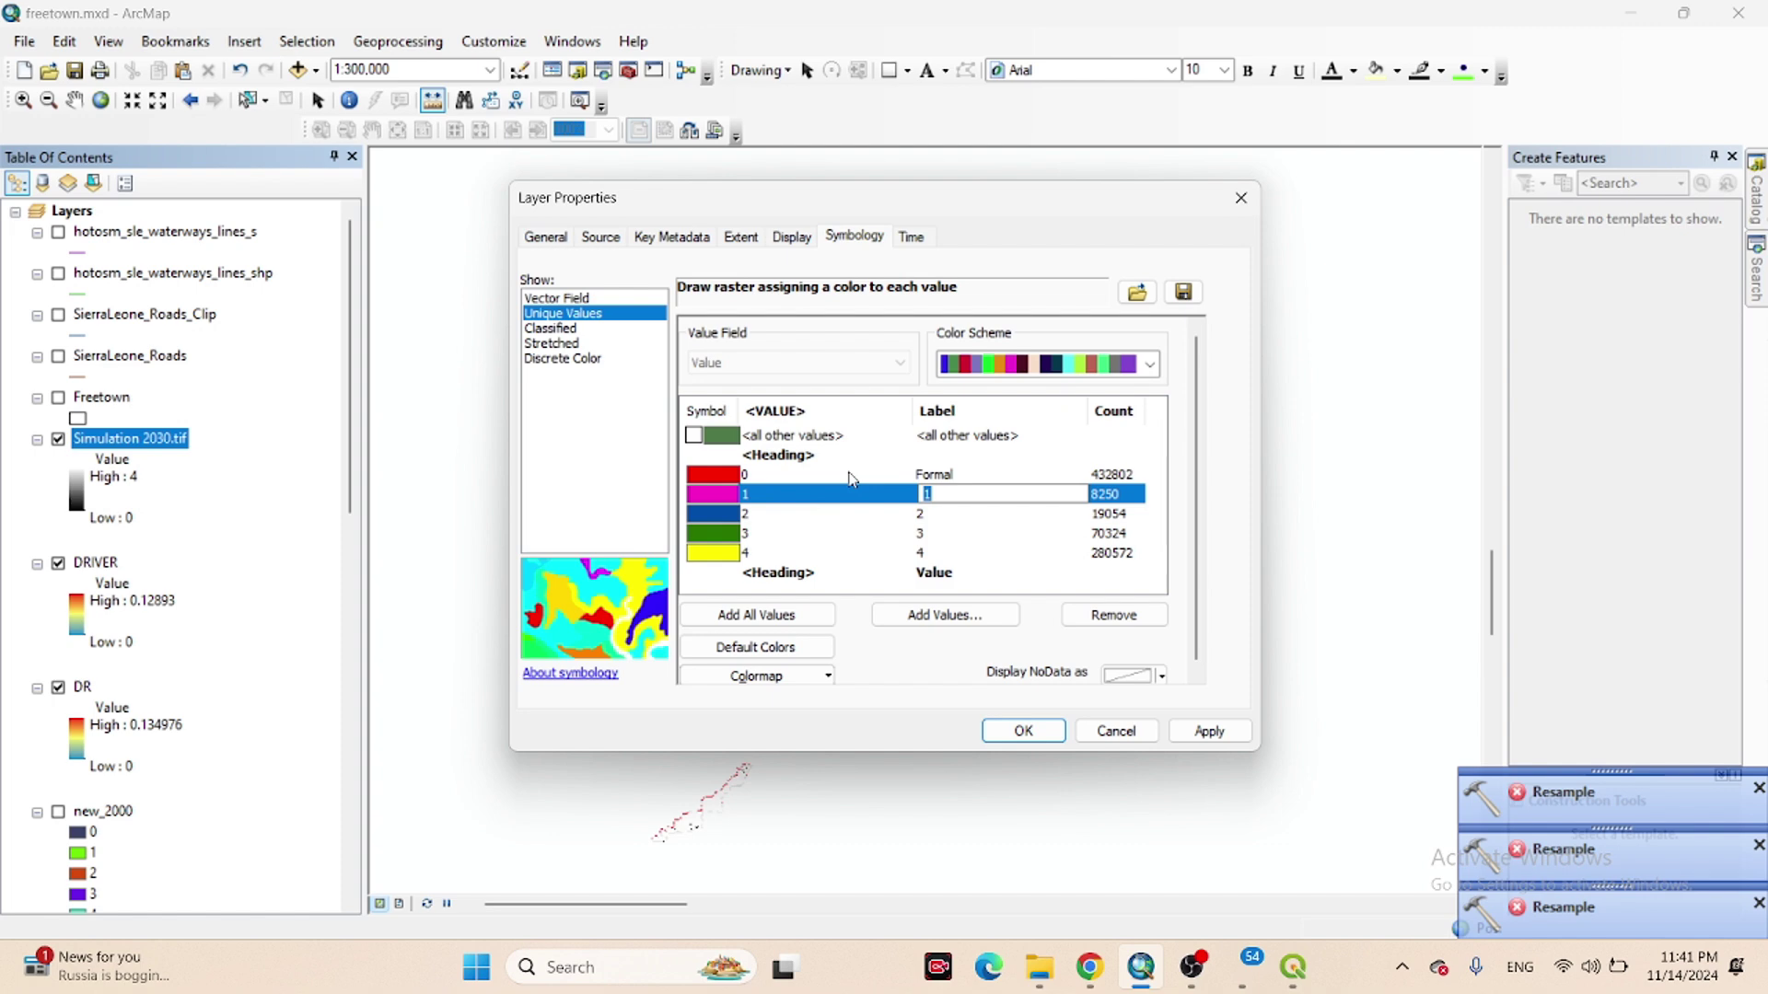
text(Informal)
key(Return)
text(Water)
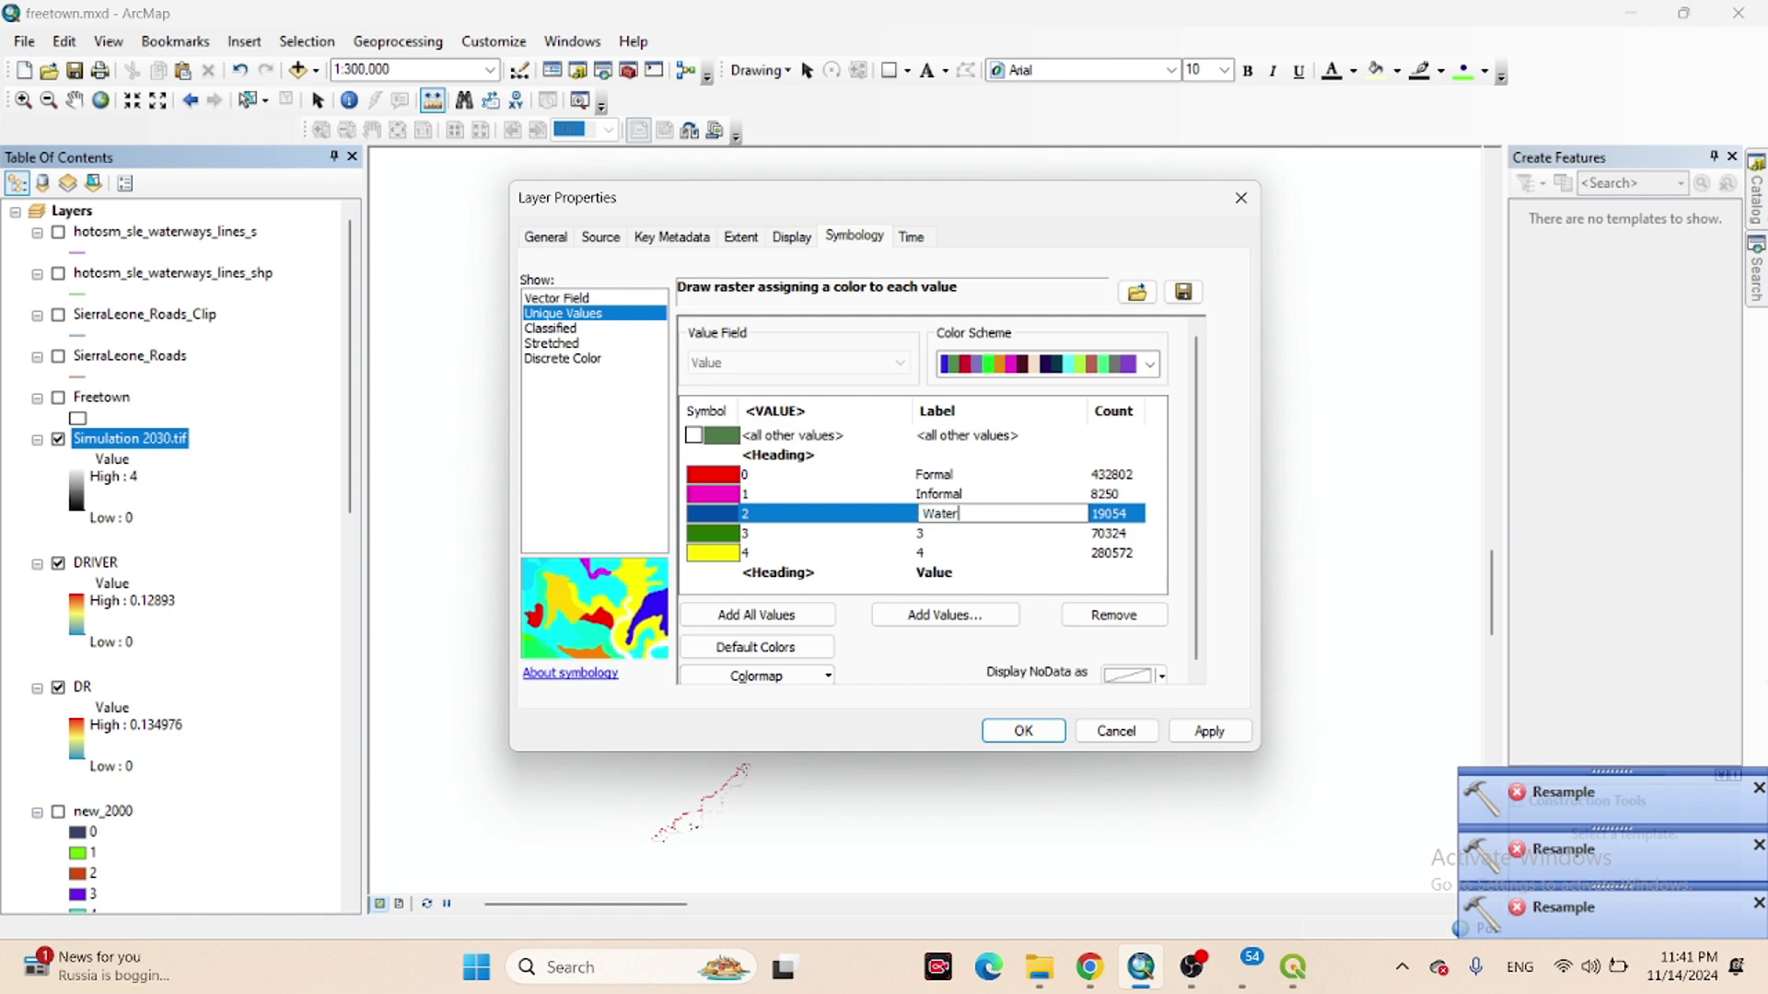
key(Return)
Label classes 3 and 4 as Forest and Bareland, and apply the symbology to the Simulation 2030.tif layer.
text(F)
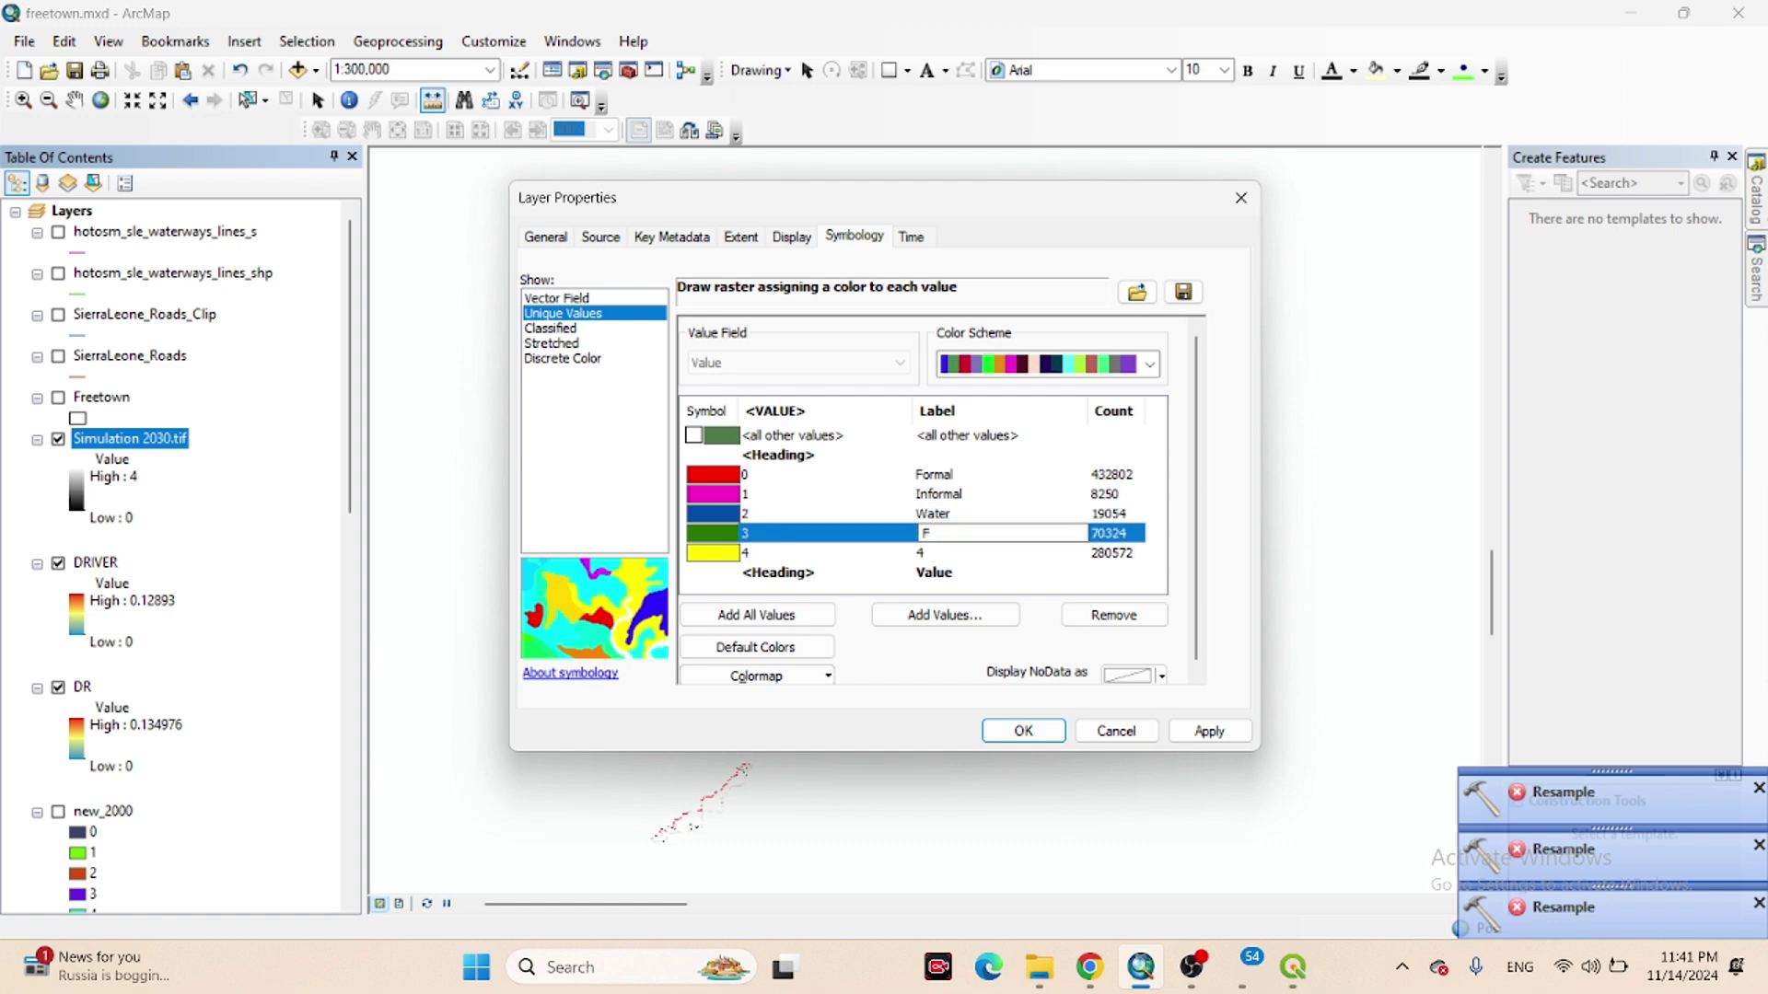
text(orest)
key(Return)
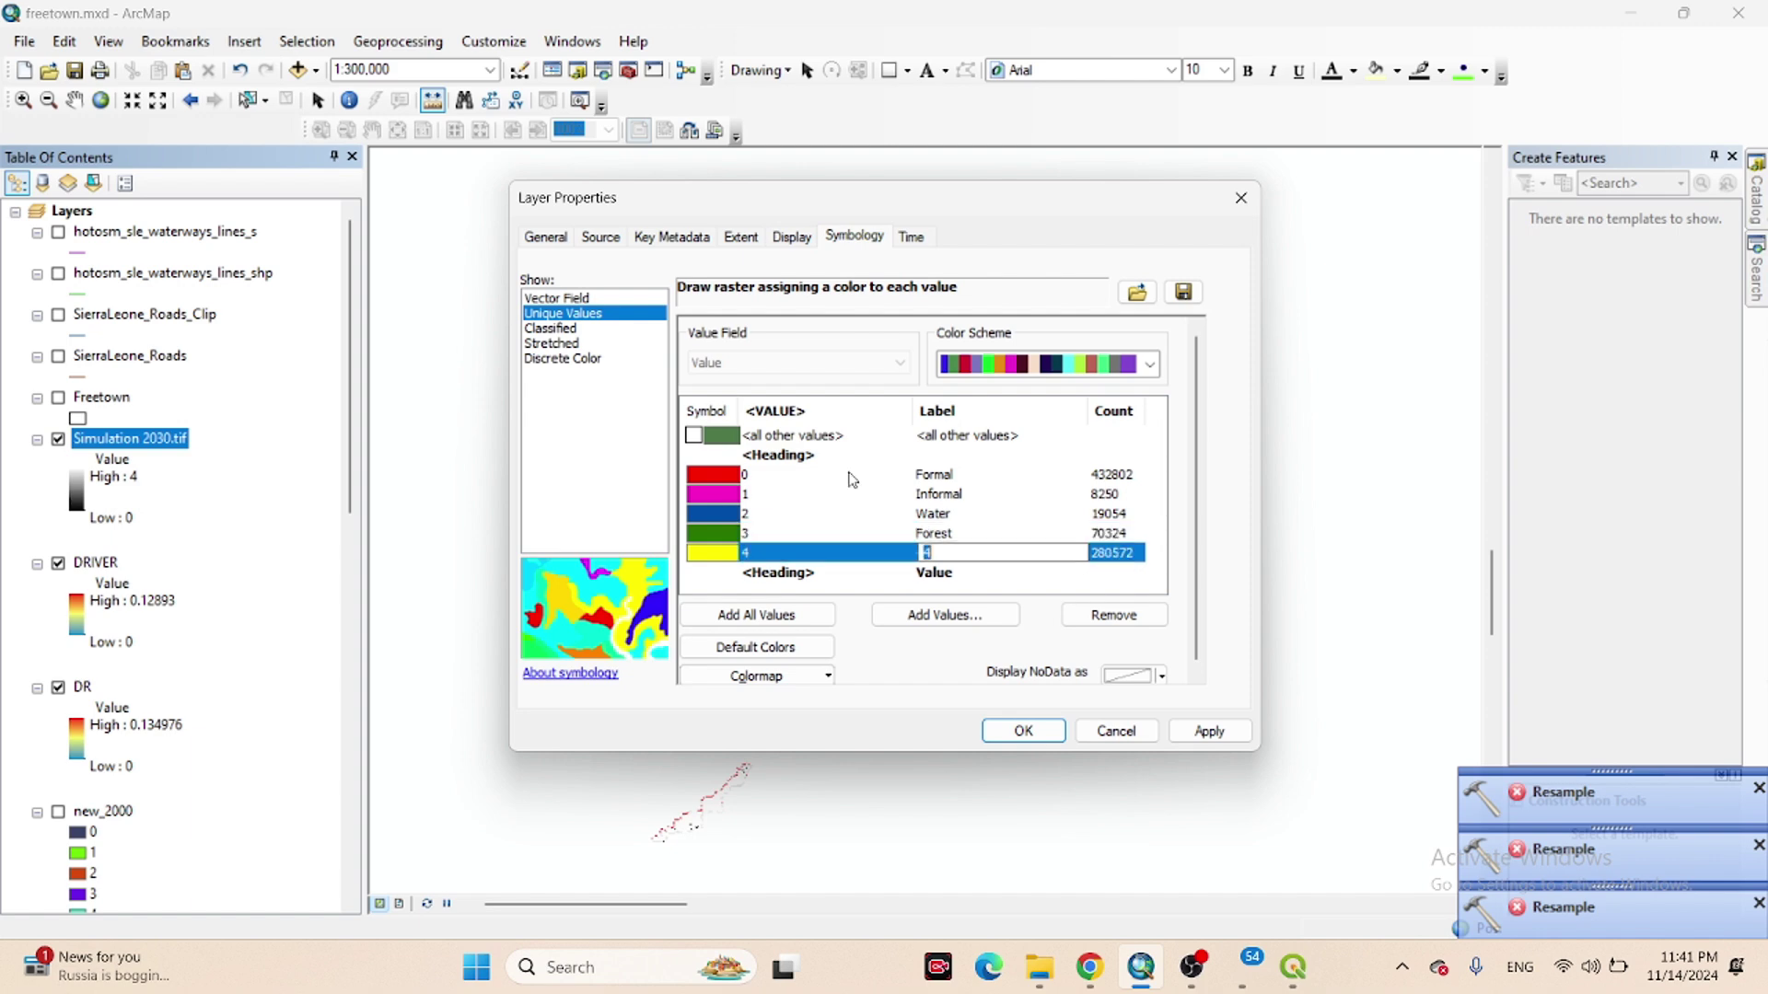
text(Bareland)
click(1213, 740)
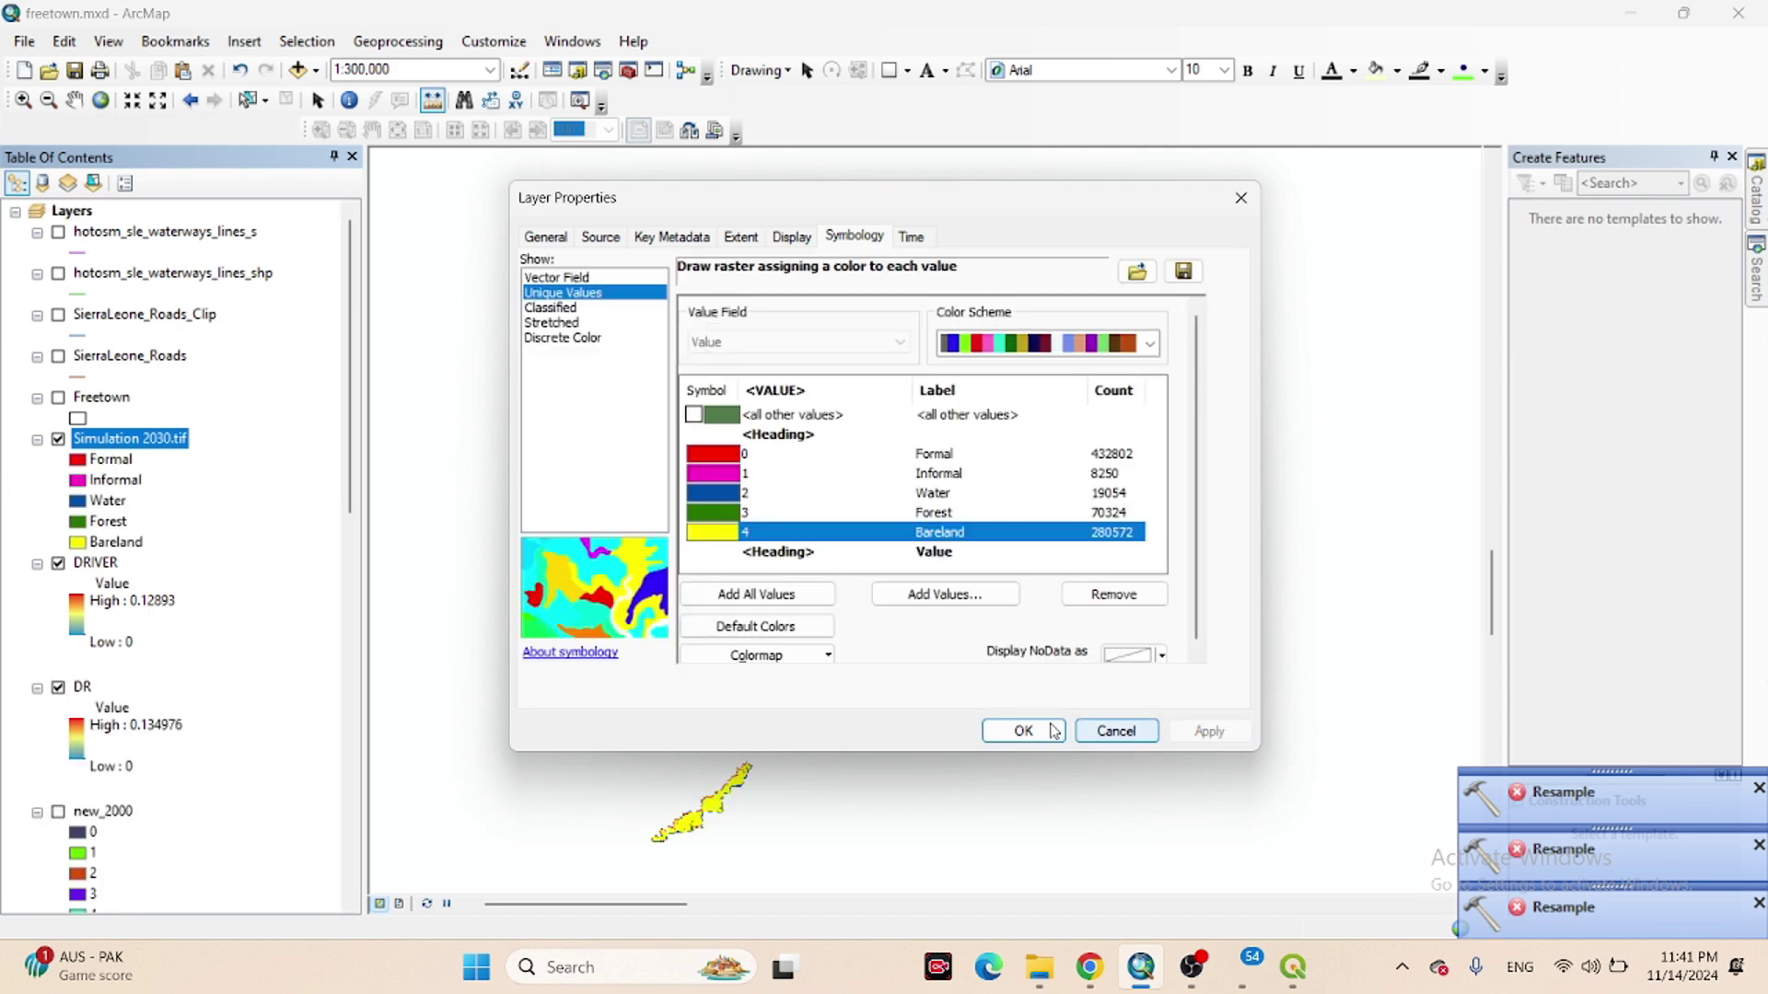
click(1052, 732)
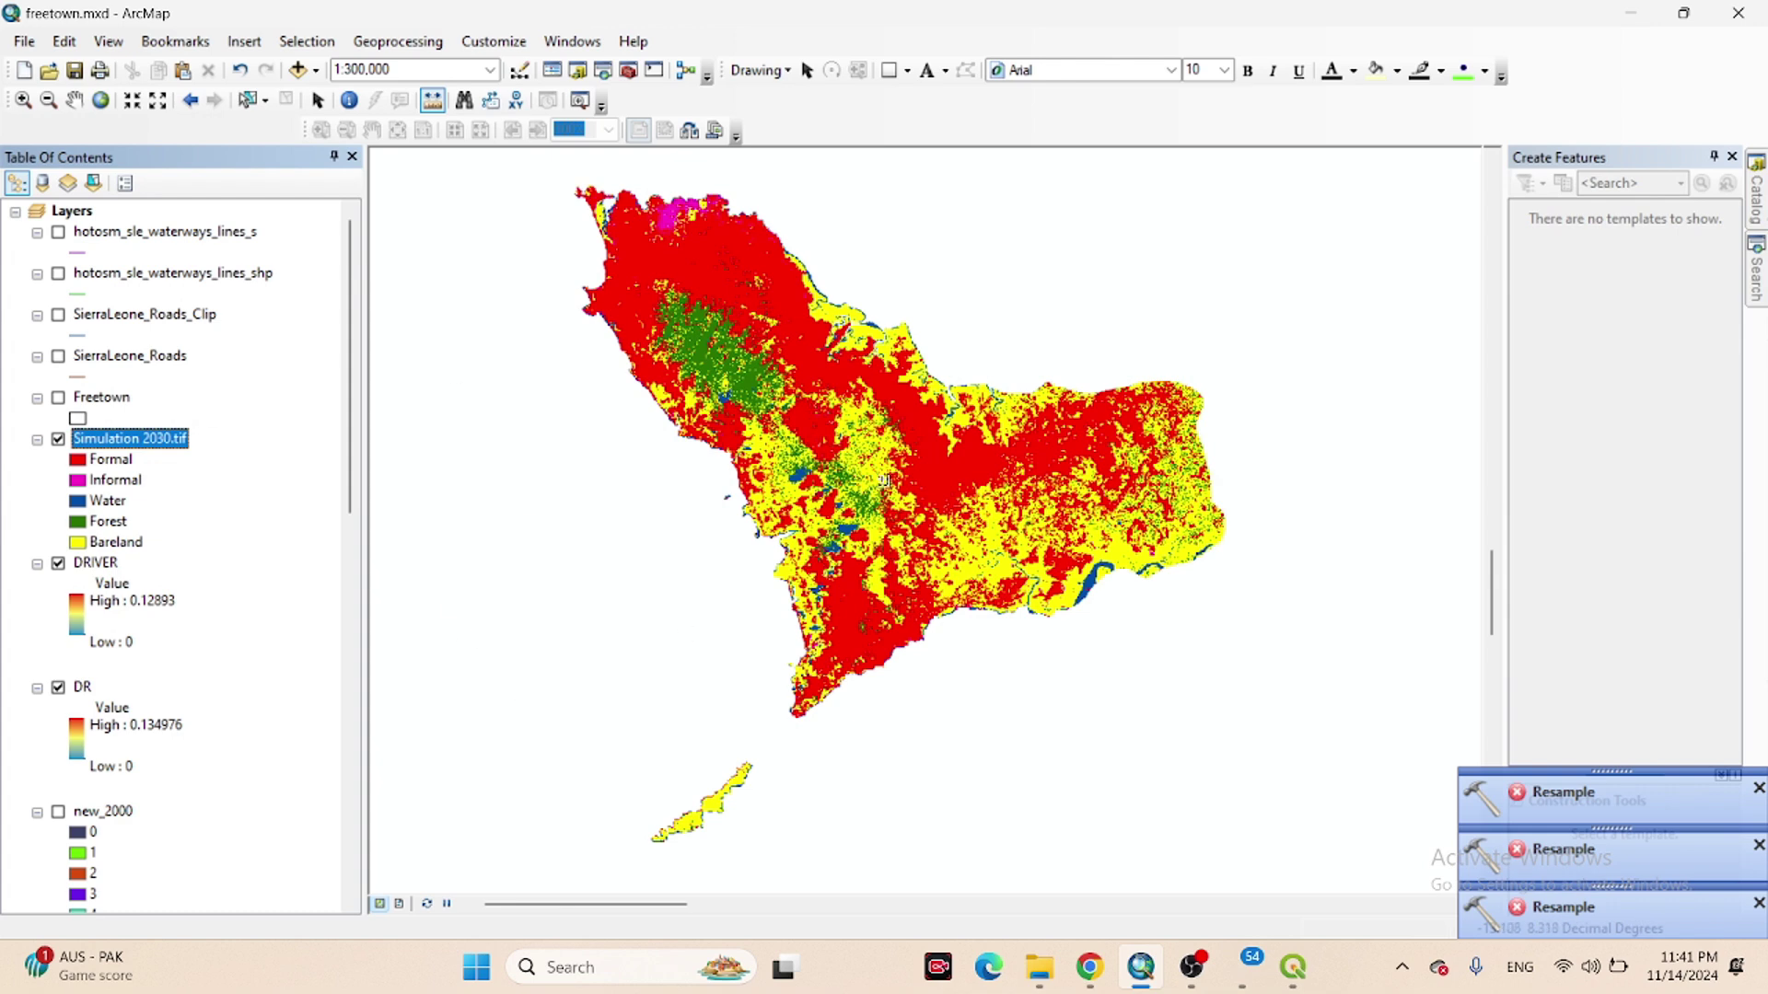
Examine the distribution of the simulated 2030 land-use classes across the Freetown map, from the northern coast to the south and east.
scroll(884, 481, up, 1)
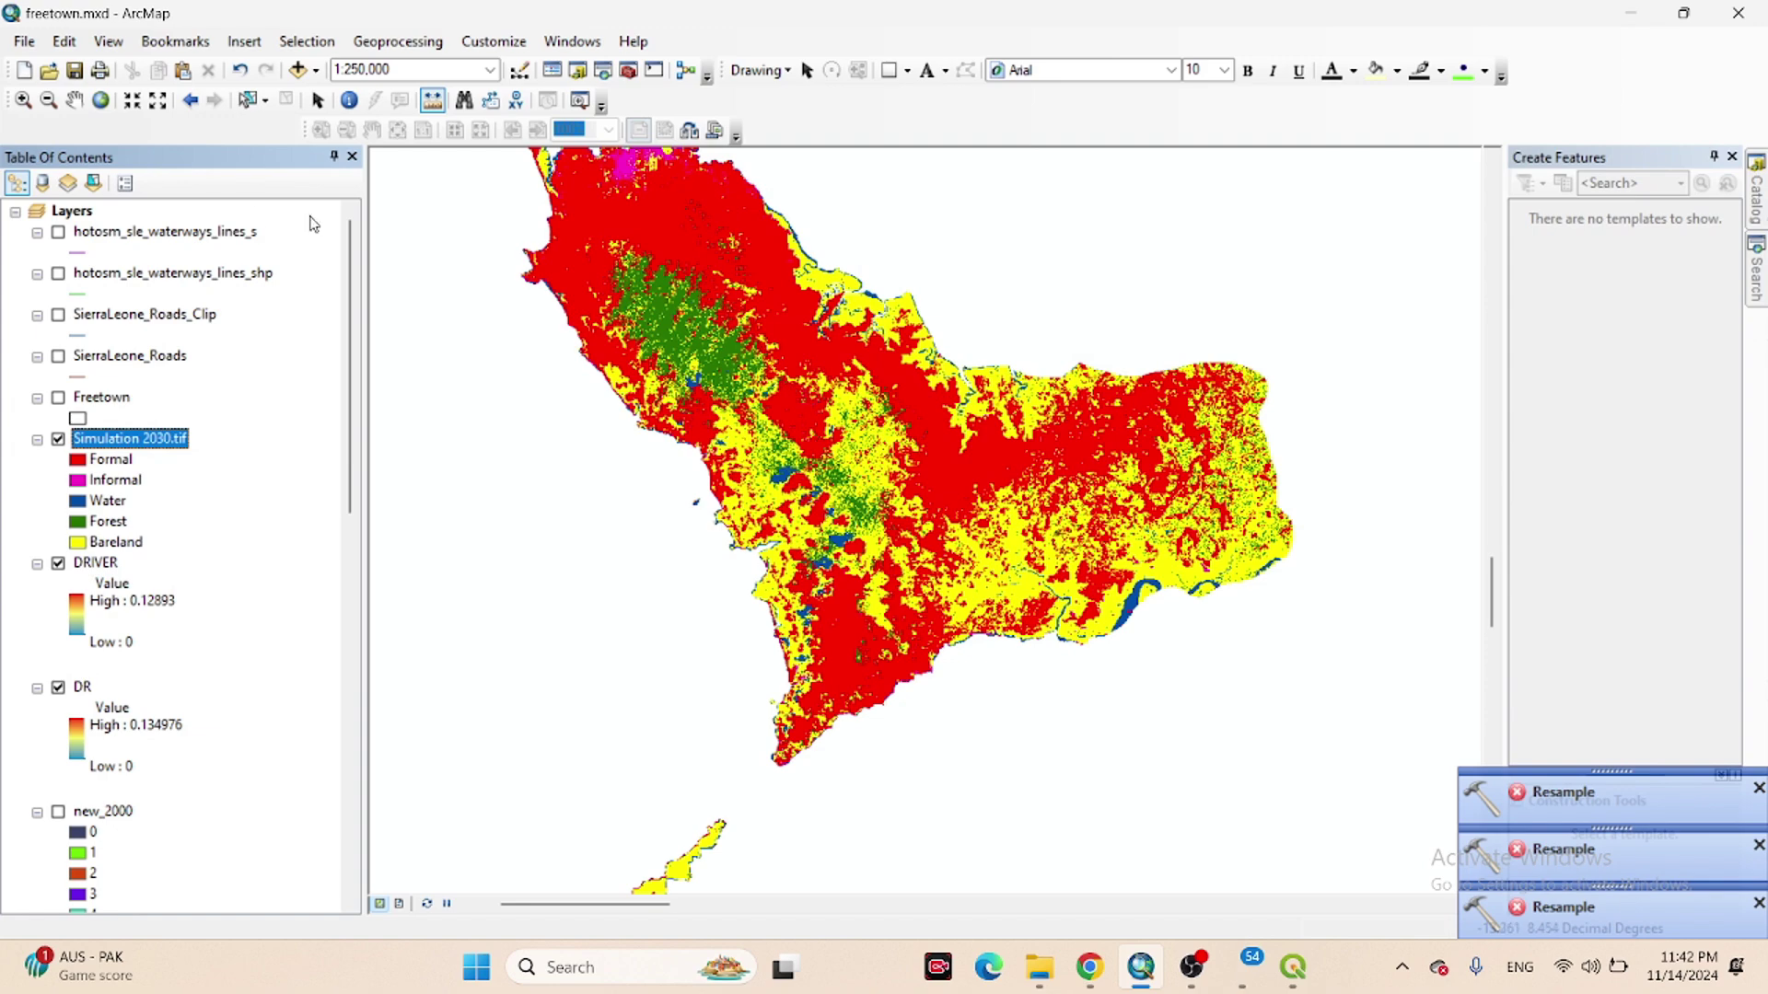
click(75, 100)
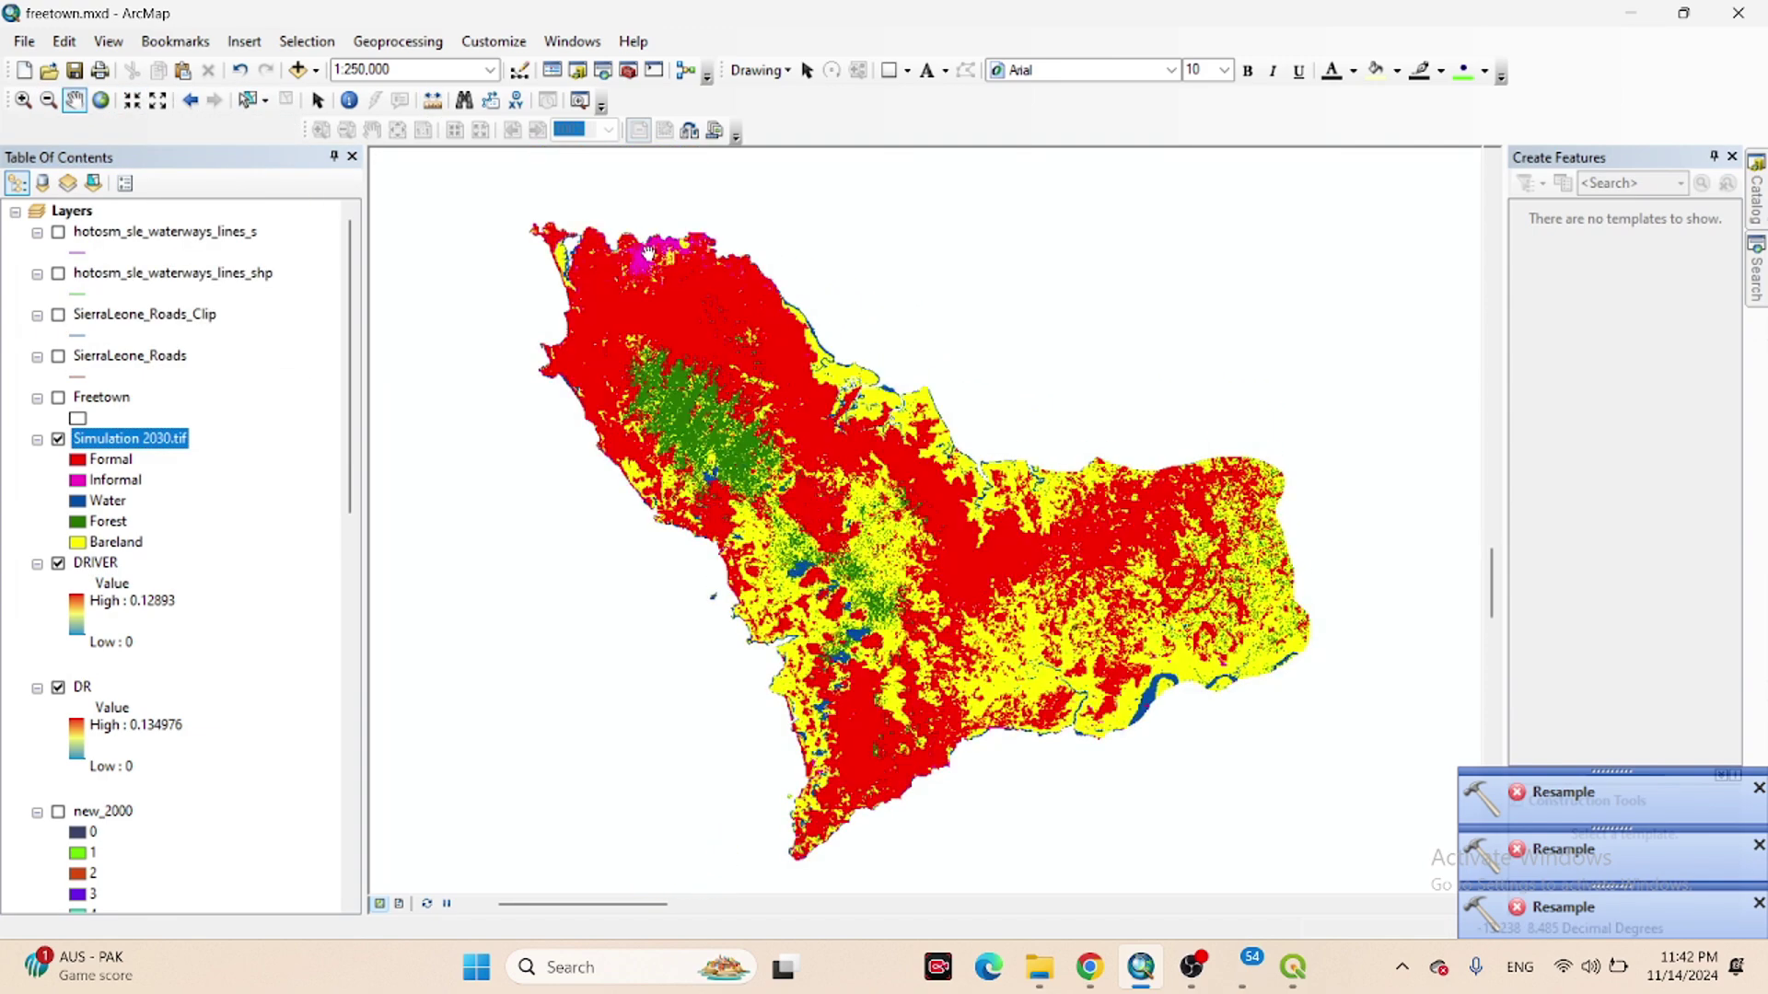
scroll(650, 241, up, 2)
scroll(651, 240, up, 2)
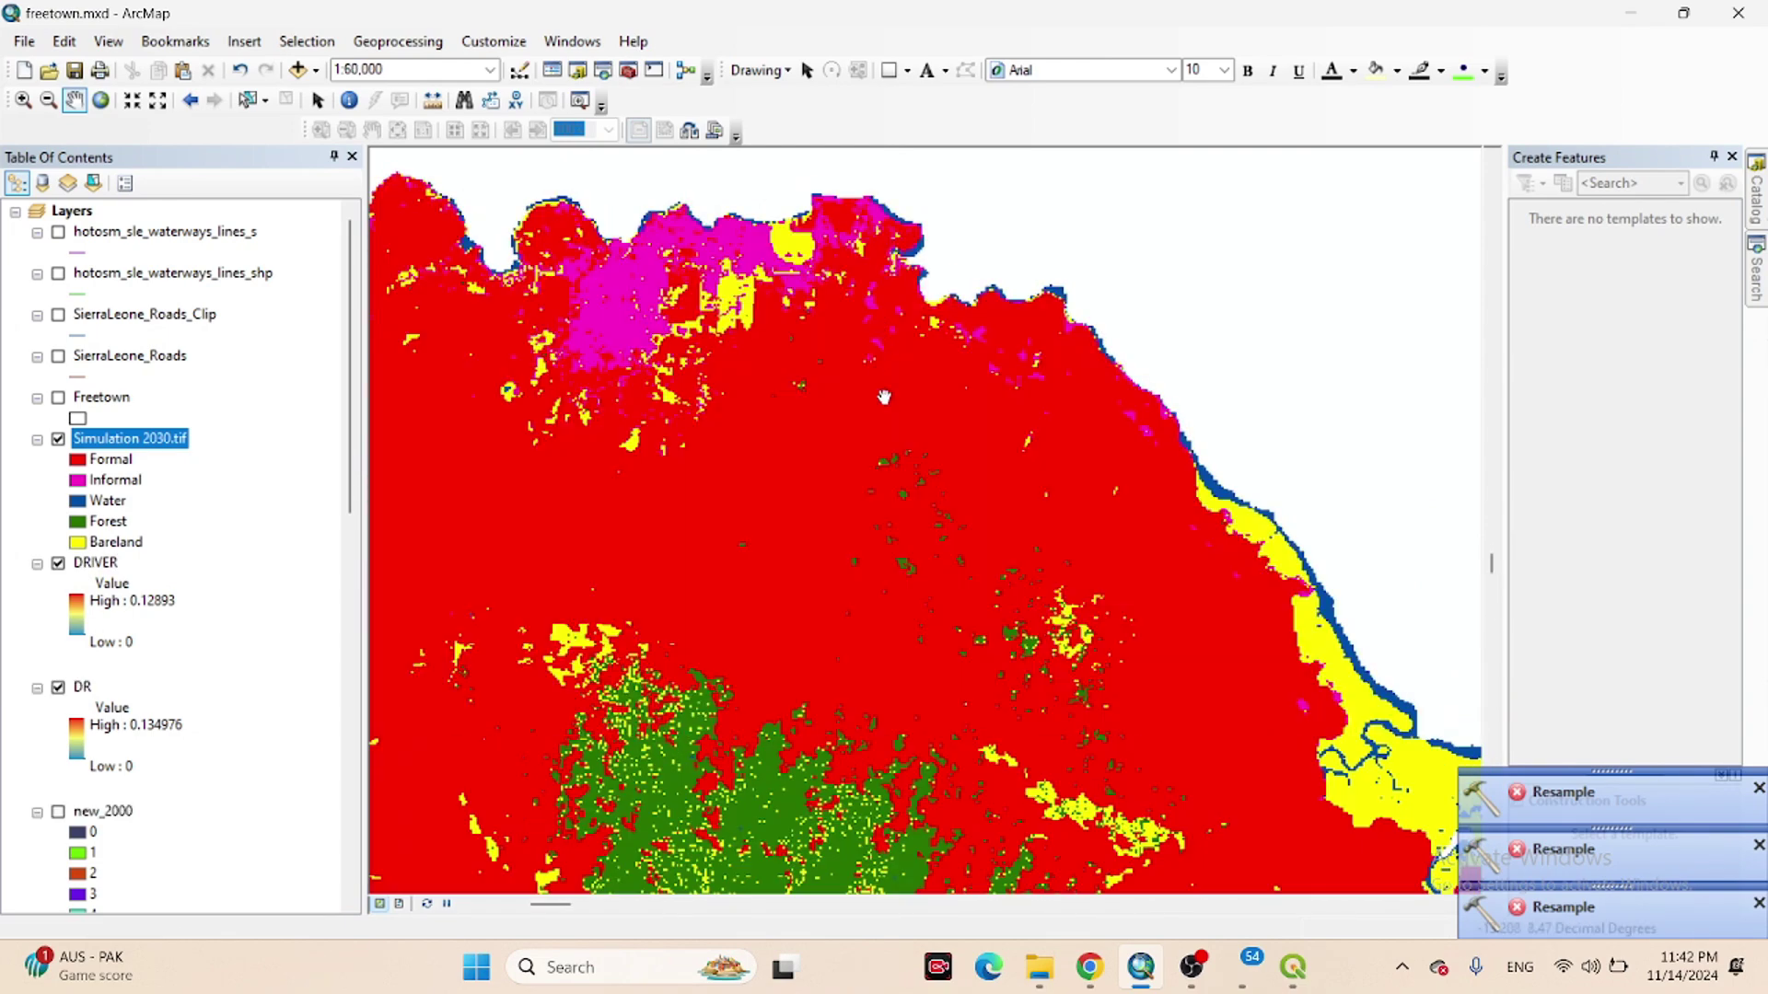
drag(905, 706, 983, 478)
scroll(990, 515, down, 1)
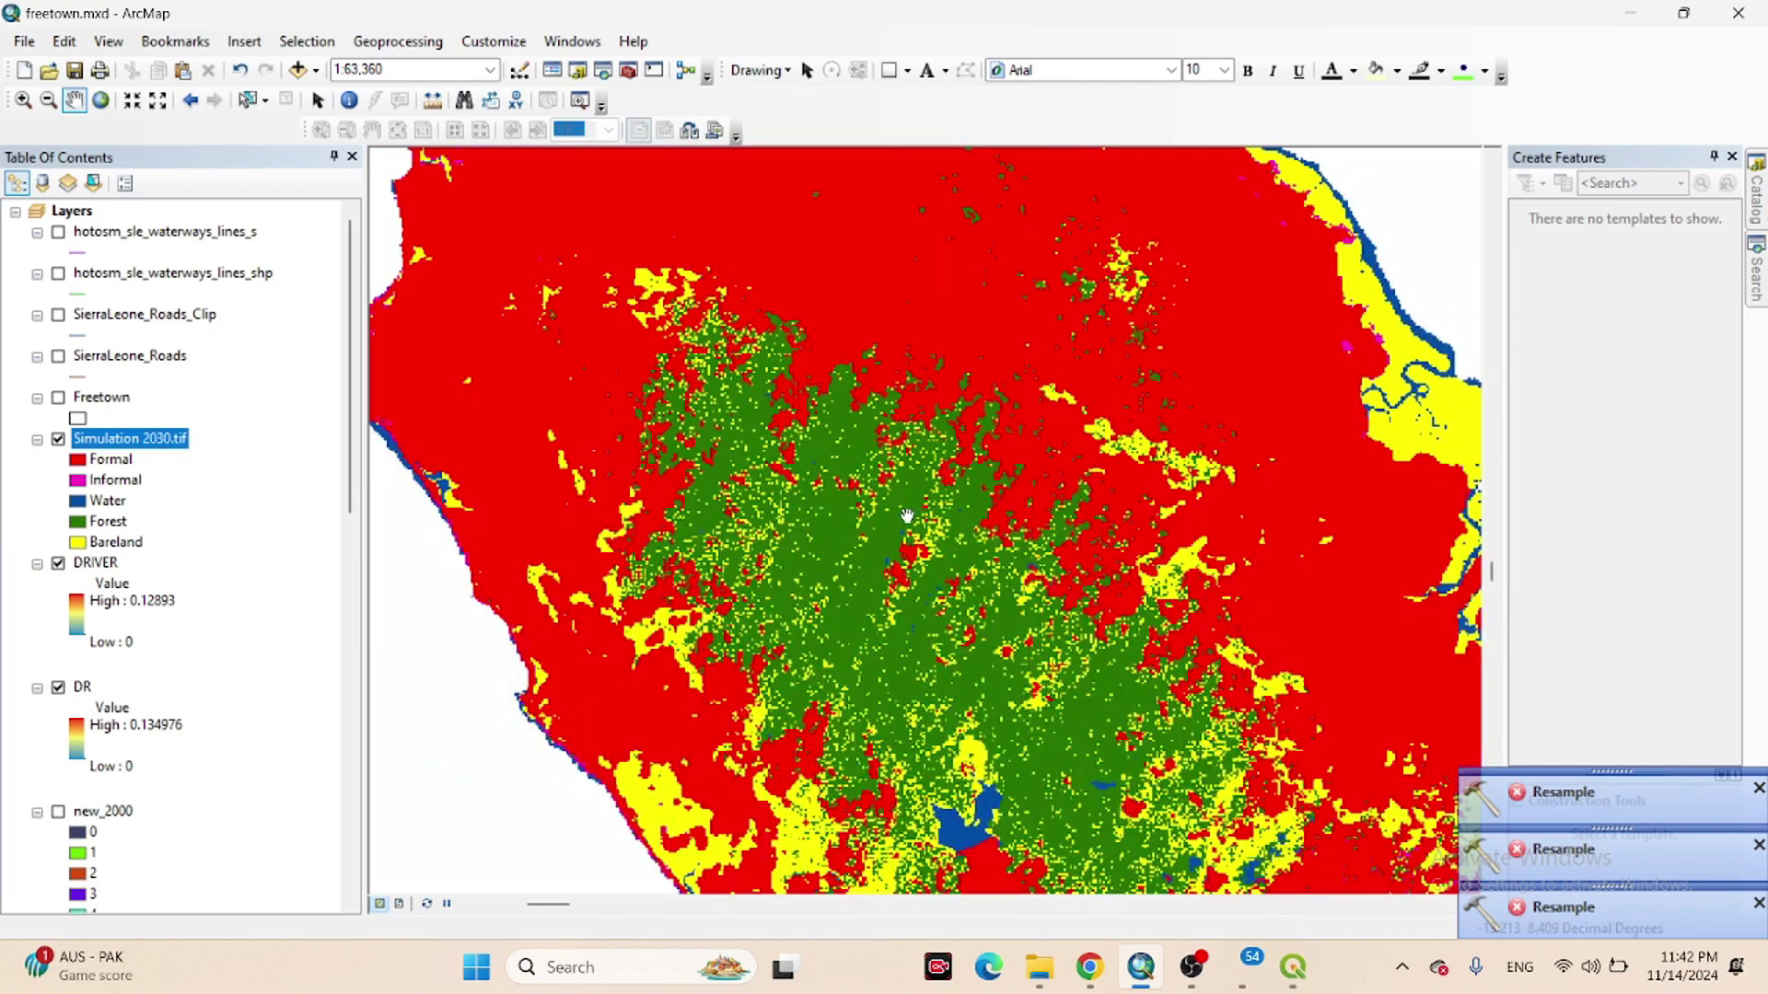
scroll(907, 516, down, 3)
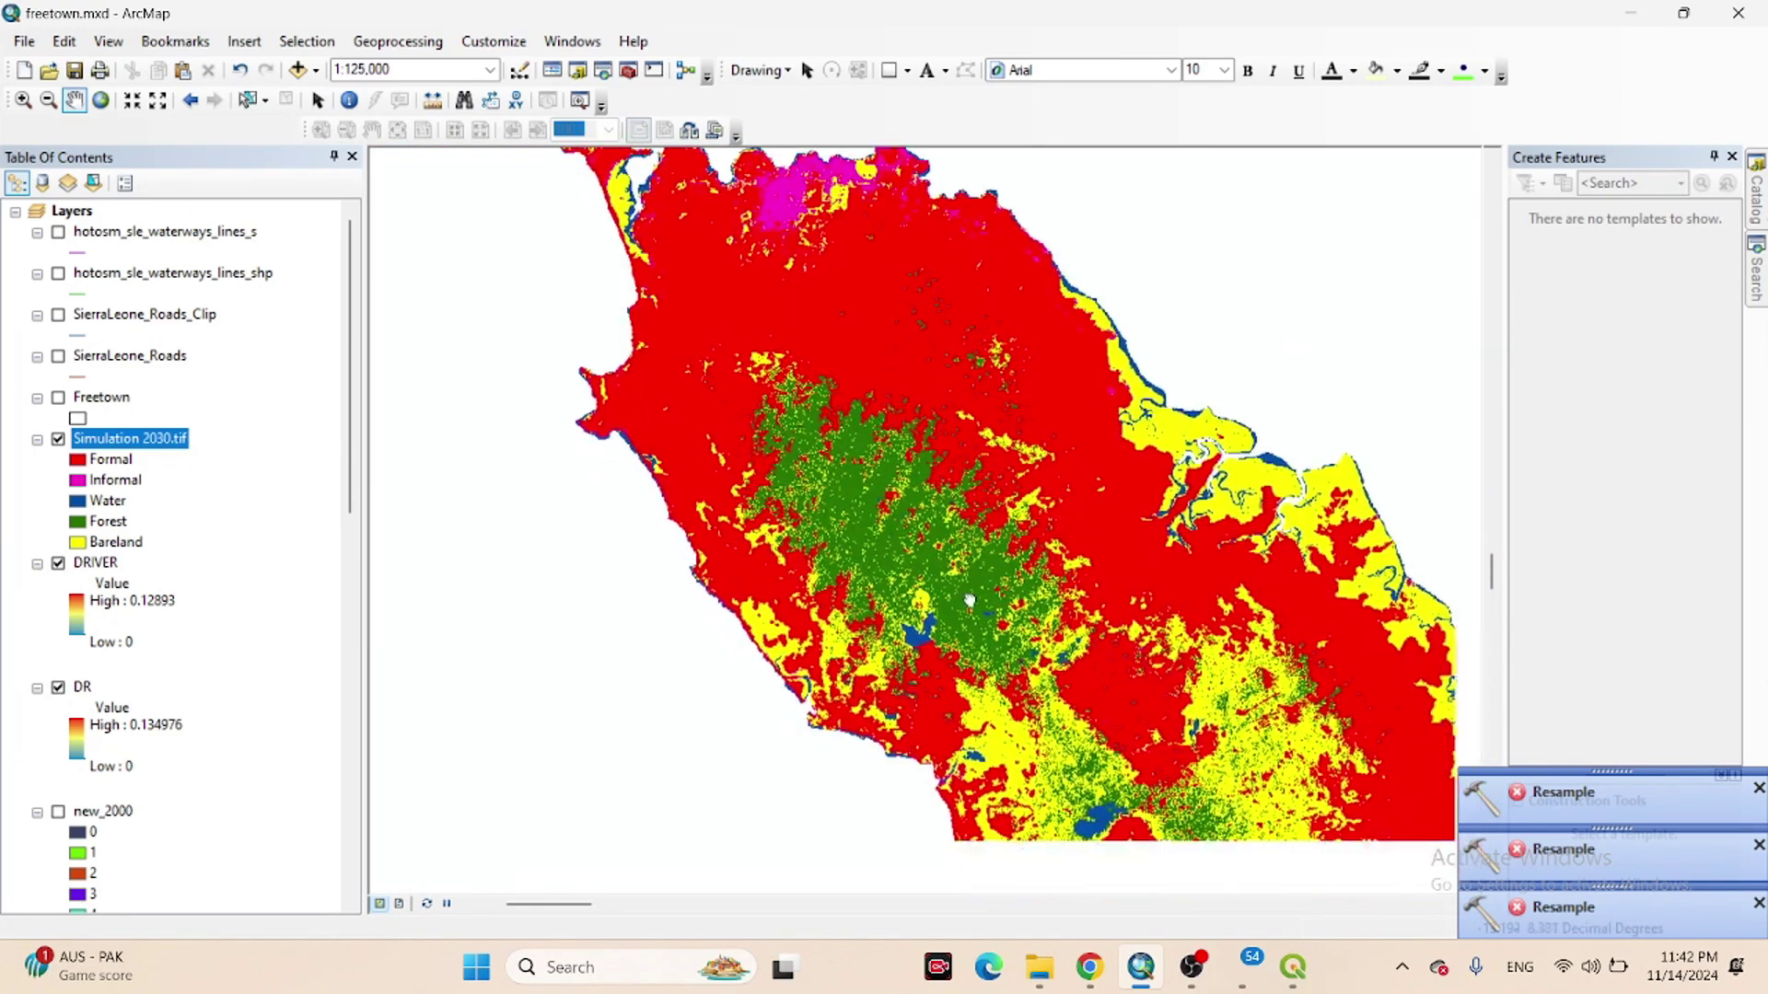
drag(1279, 759, 1178, 556)
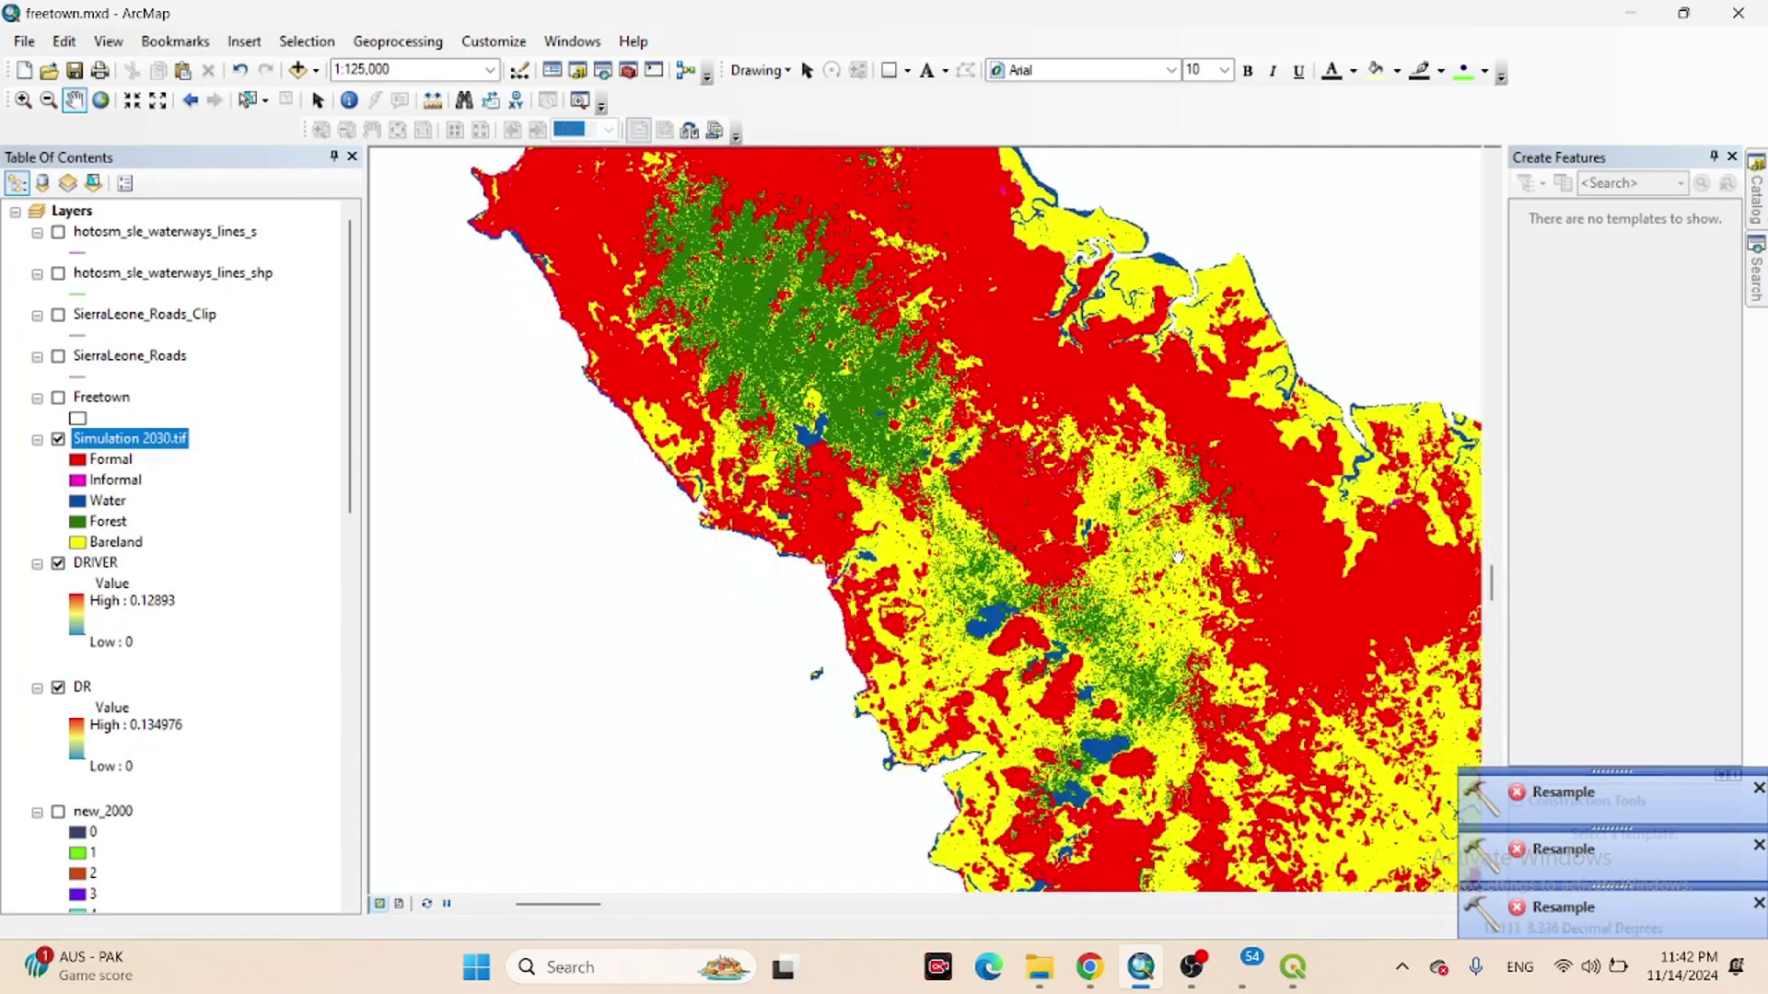
drag(1257, 667, 1235, 488)
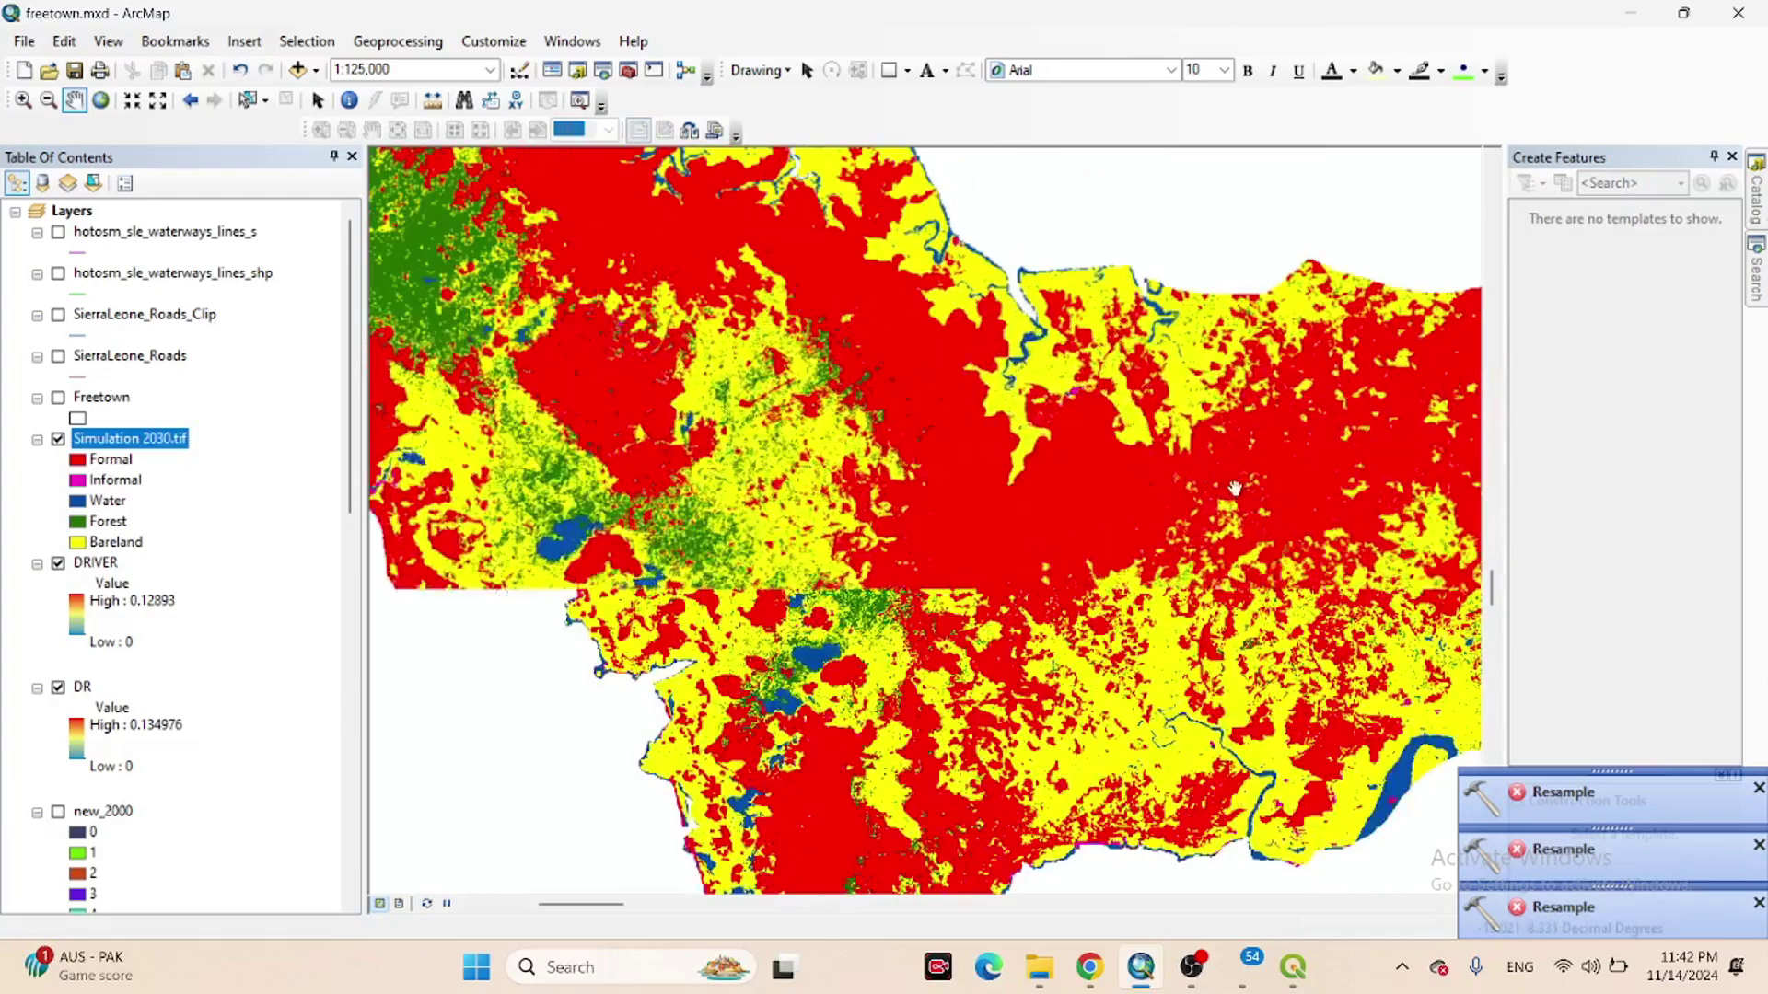
scroll(1235, 488, up, 1)
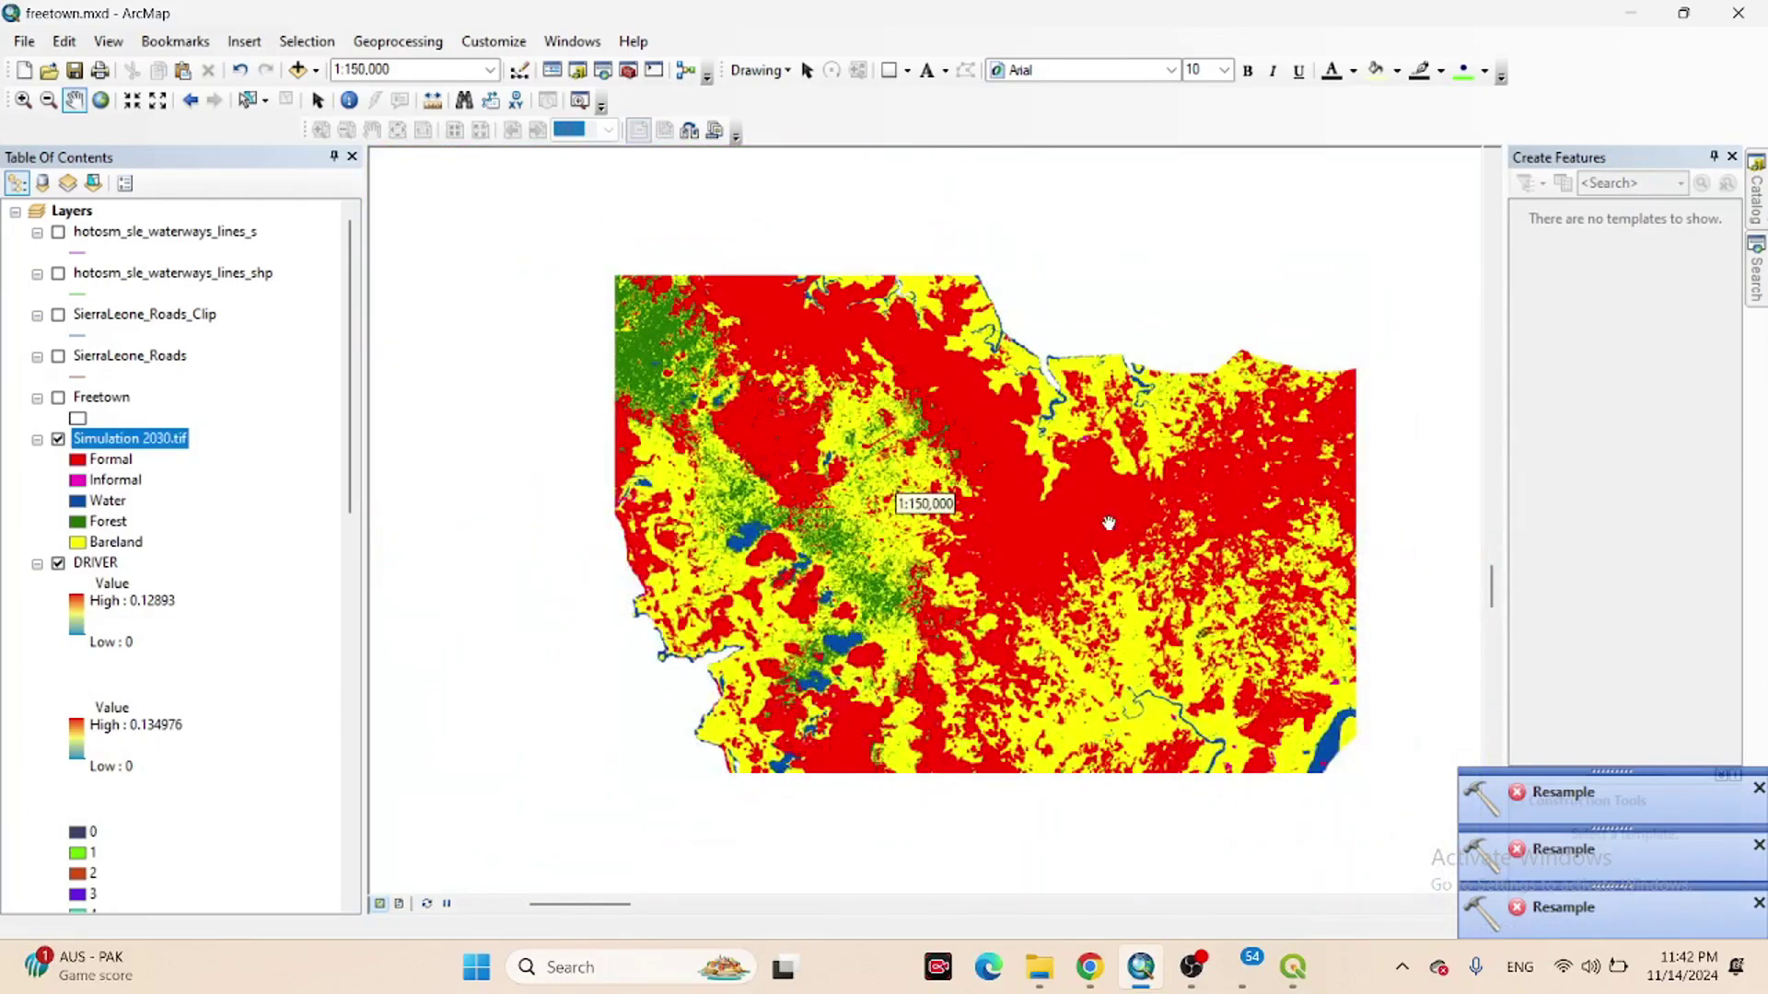
scroll(1108, 522, up, 1)
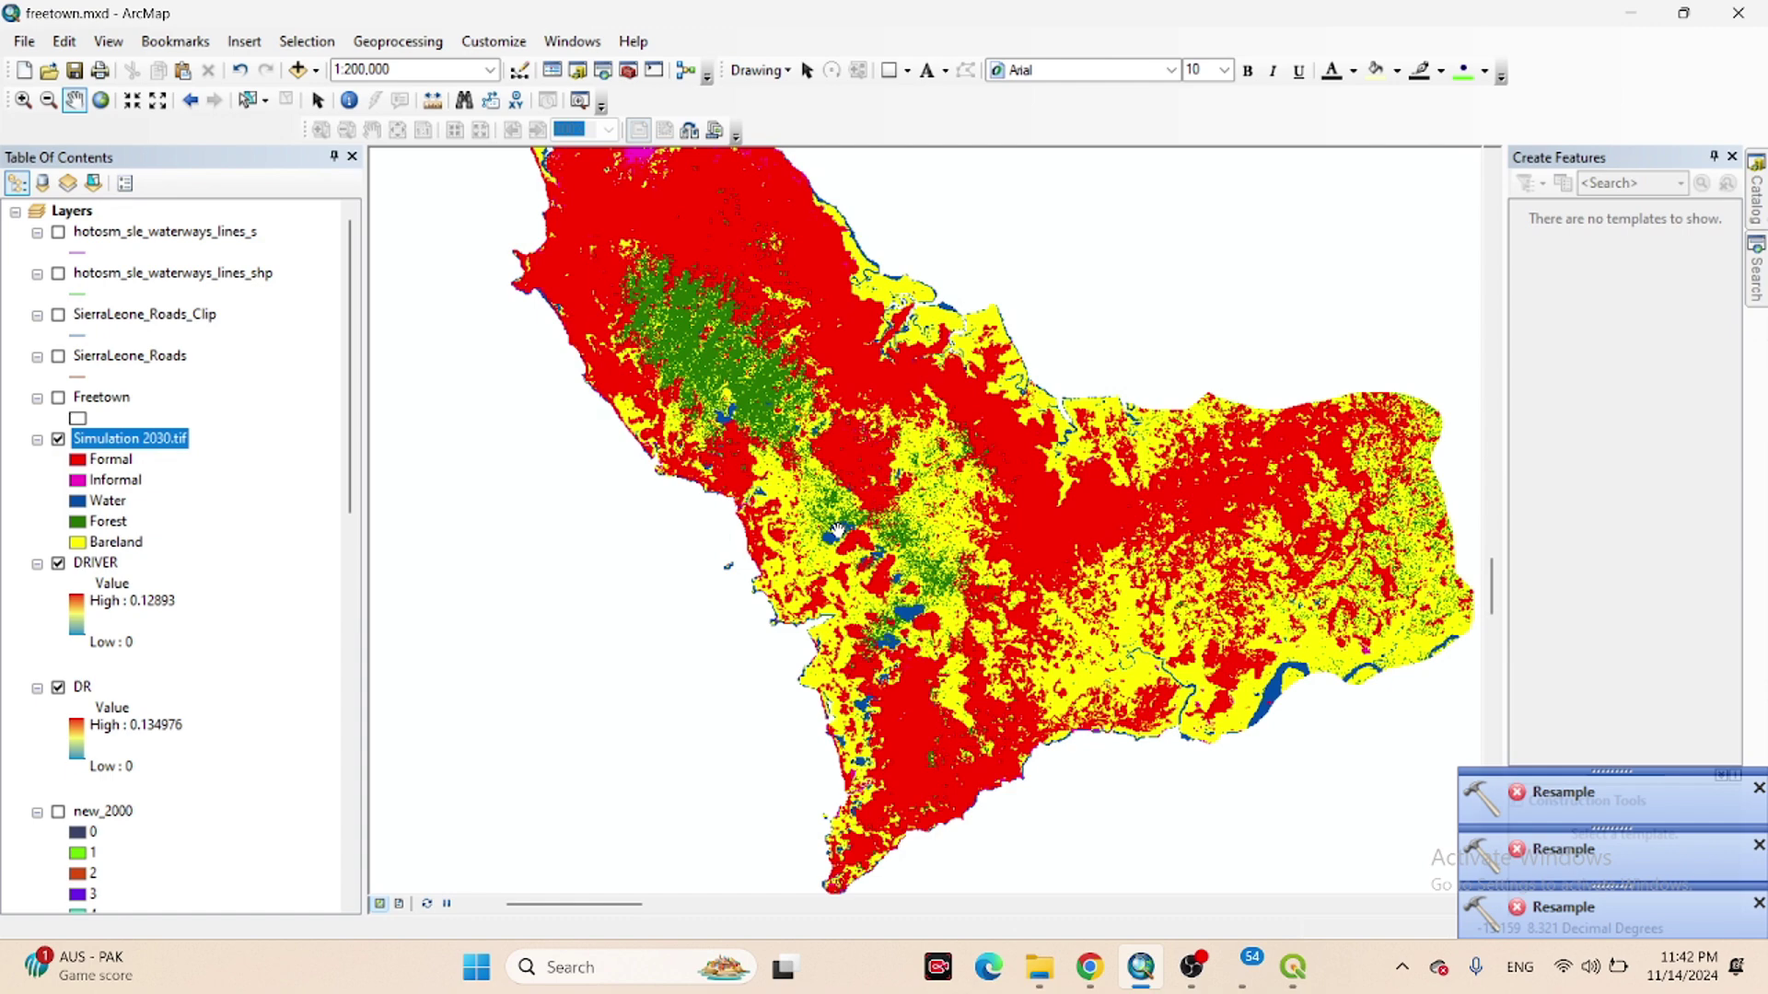
scroll(1086, 492, up, 1)
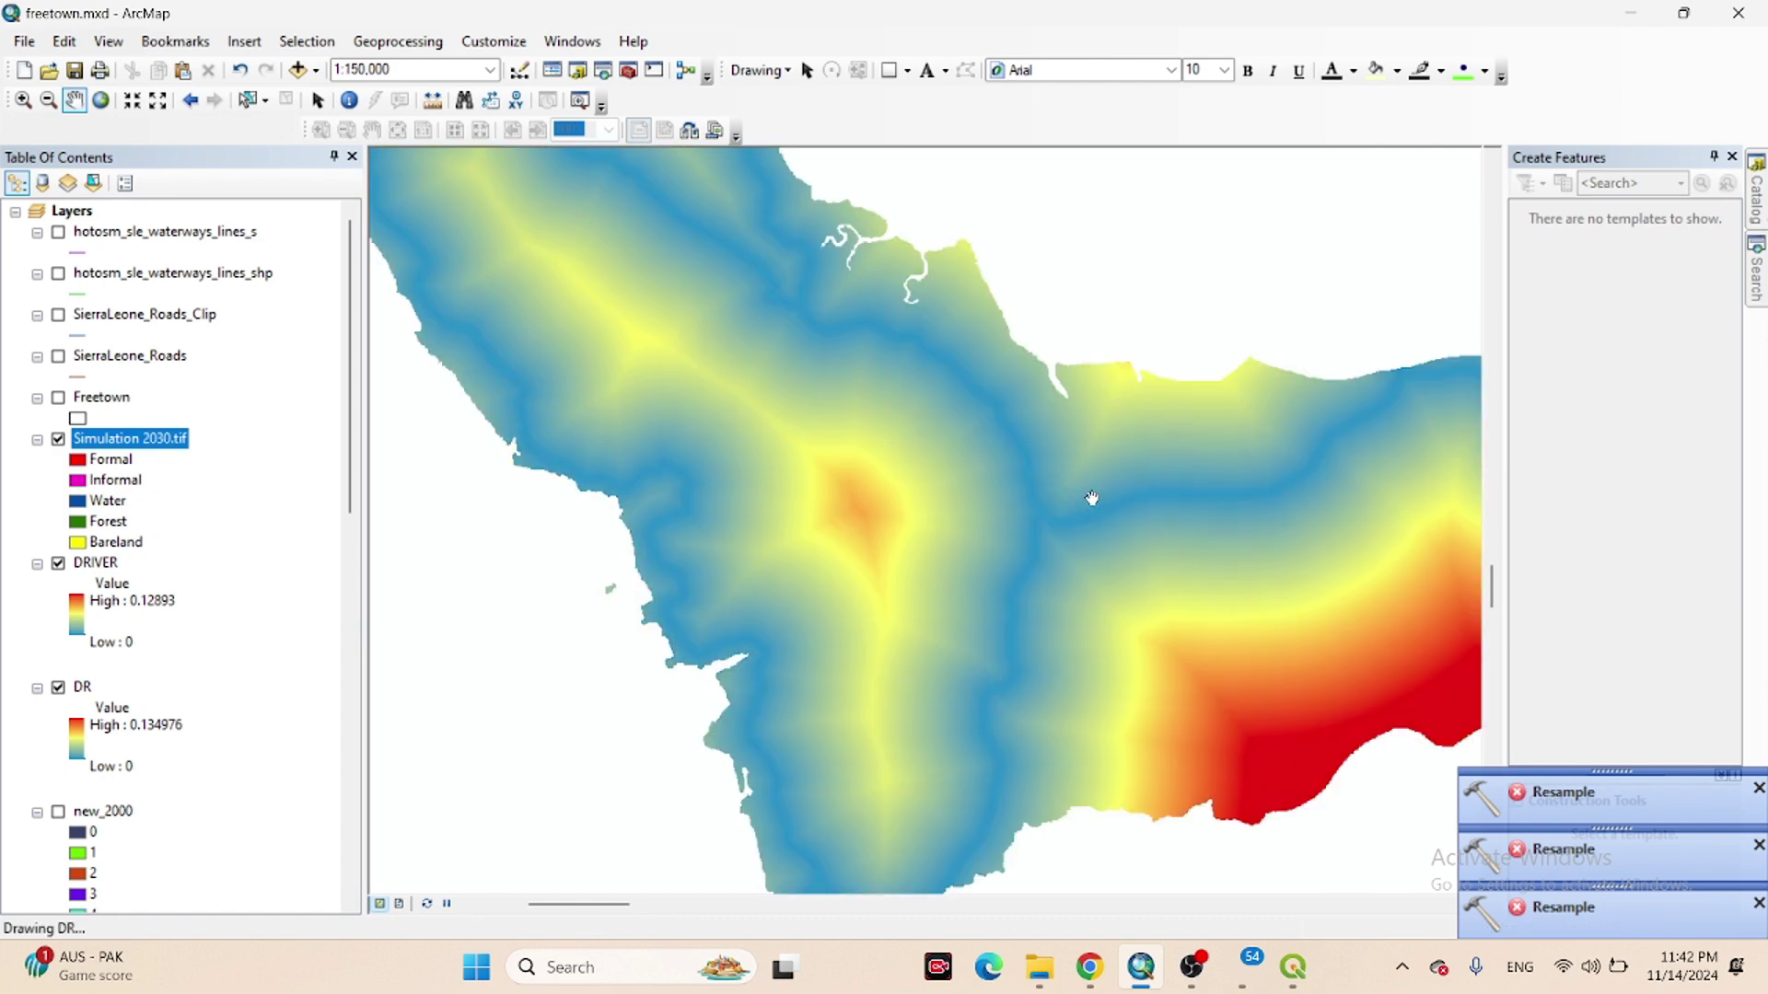
scroll(1088, 494, down, 2)
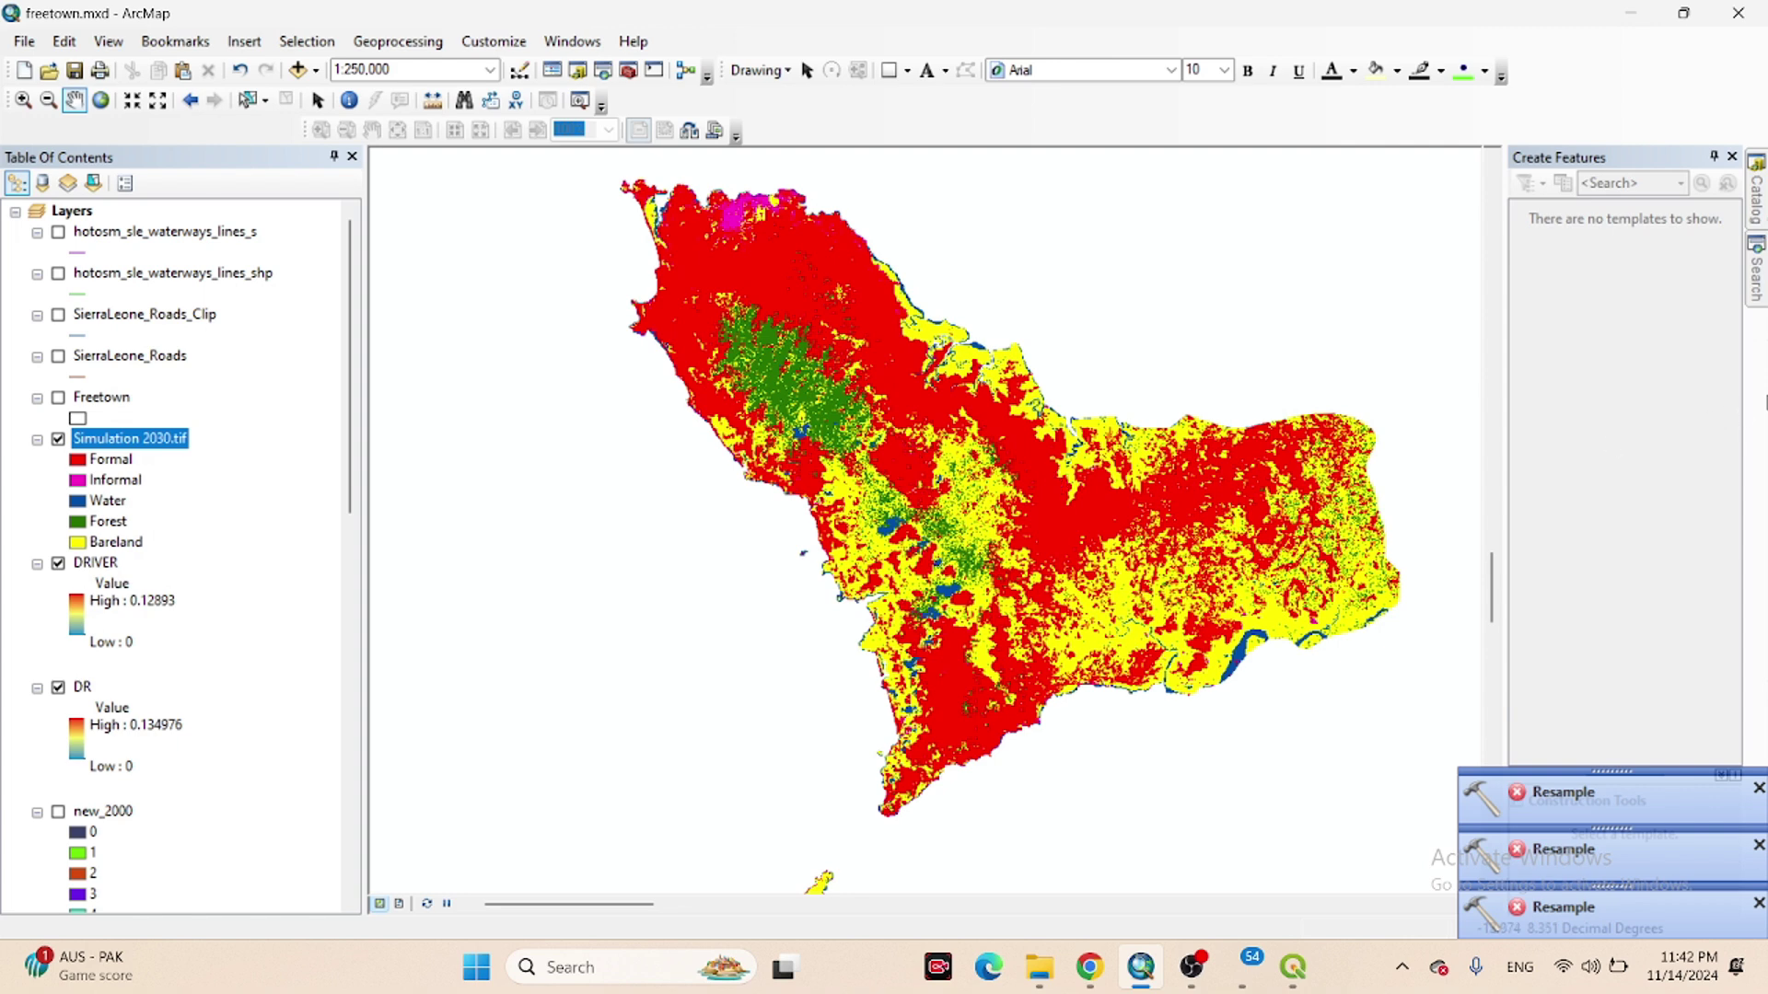
click(1759, 207)
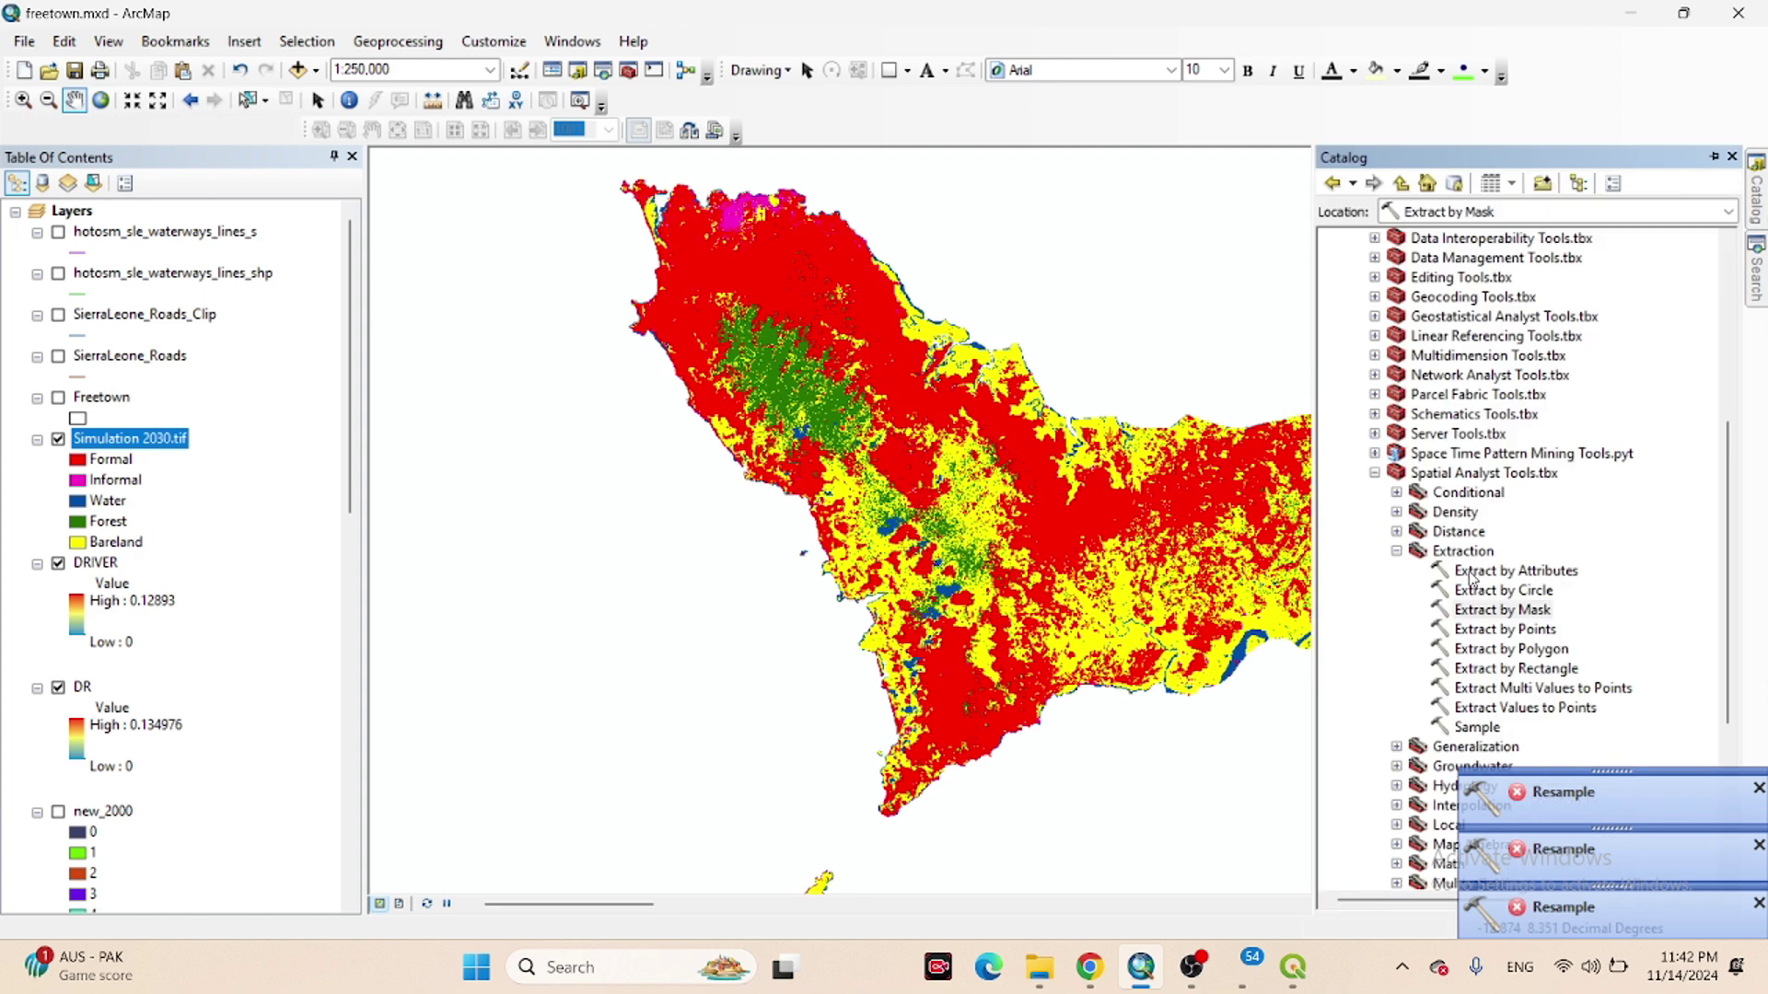
click(1757, 295)
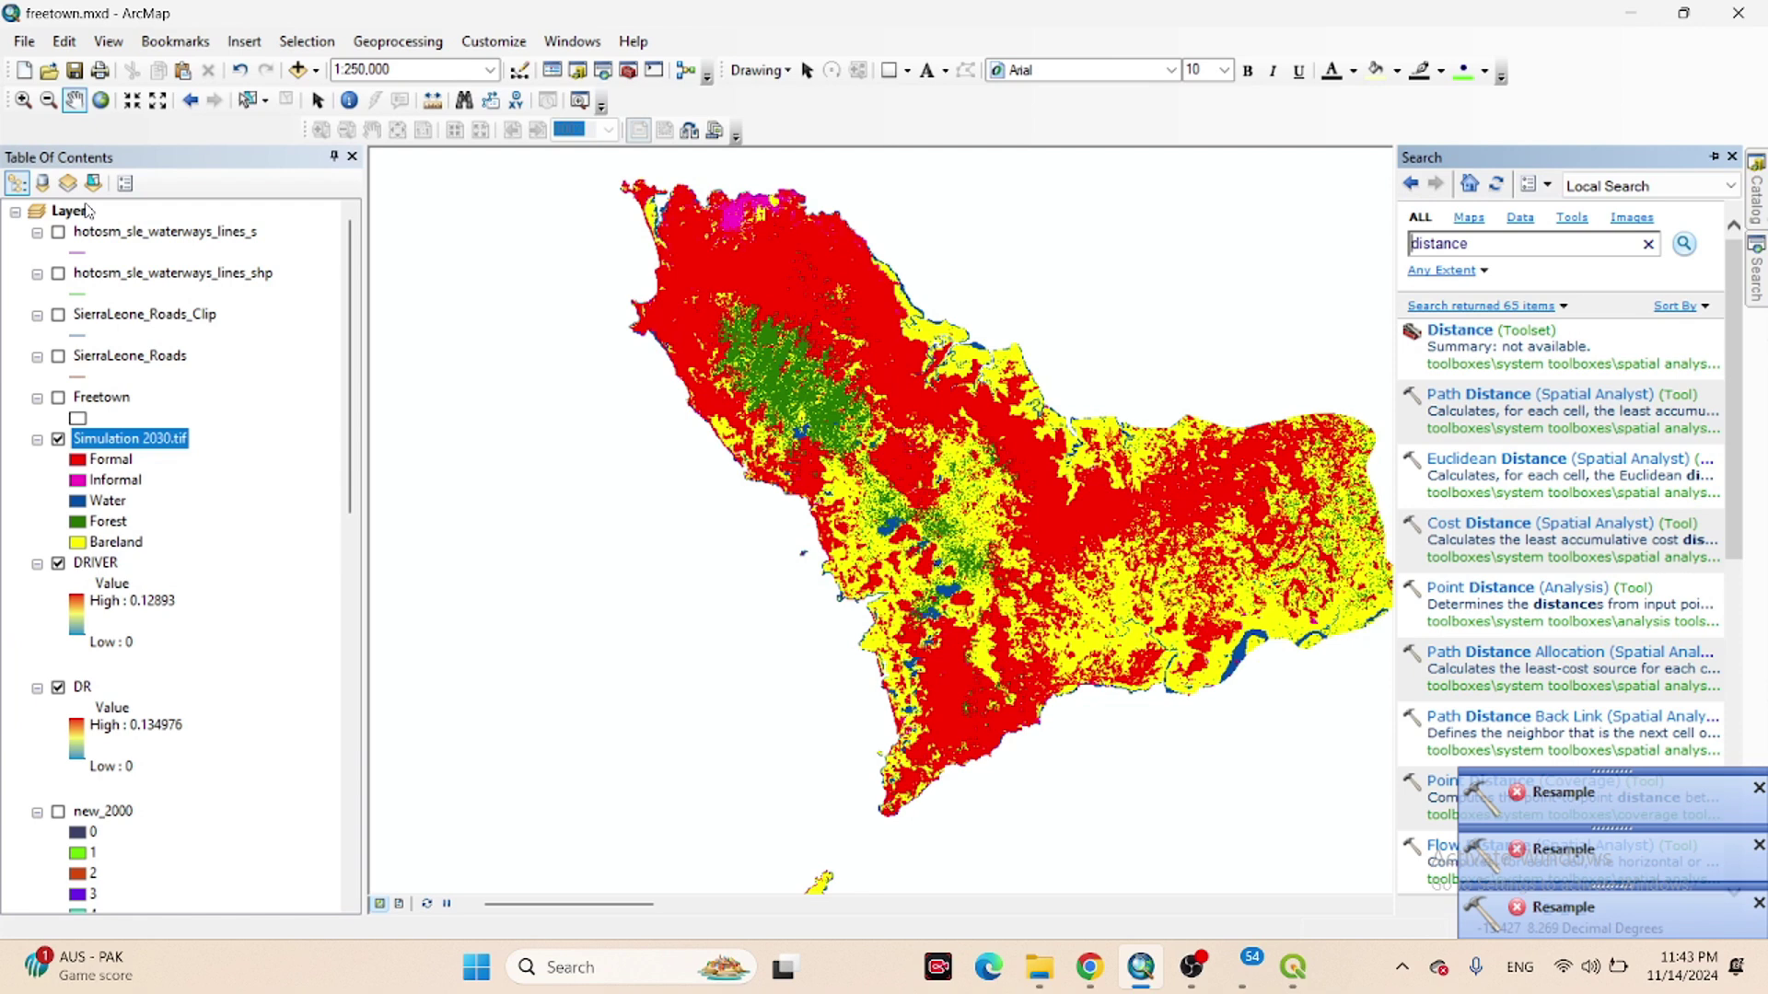
click(25, 43)
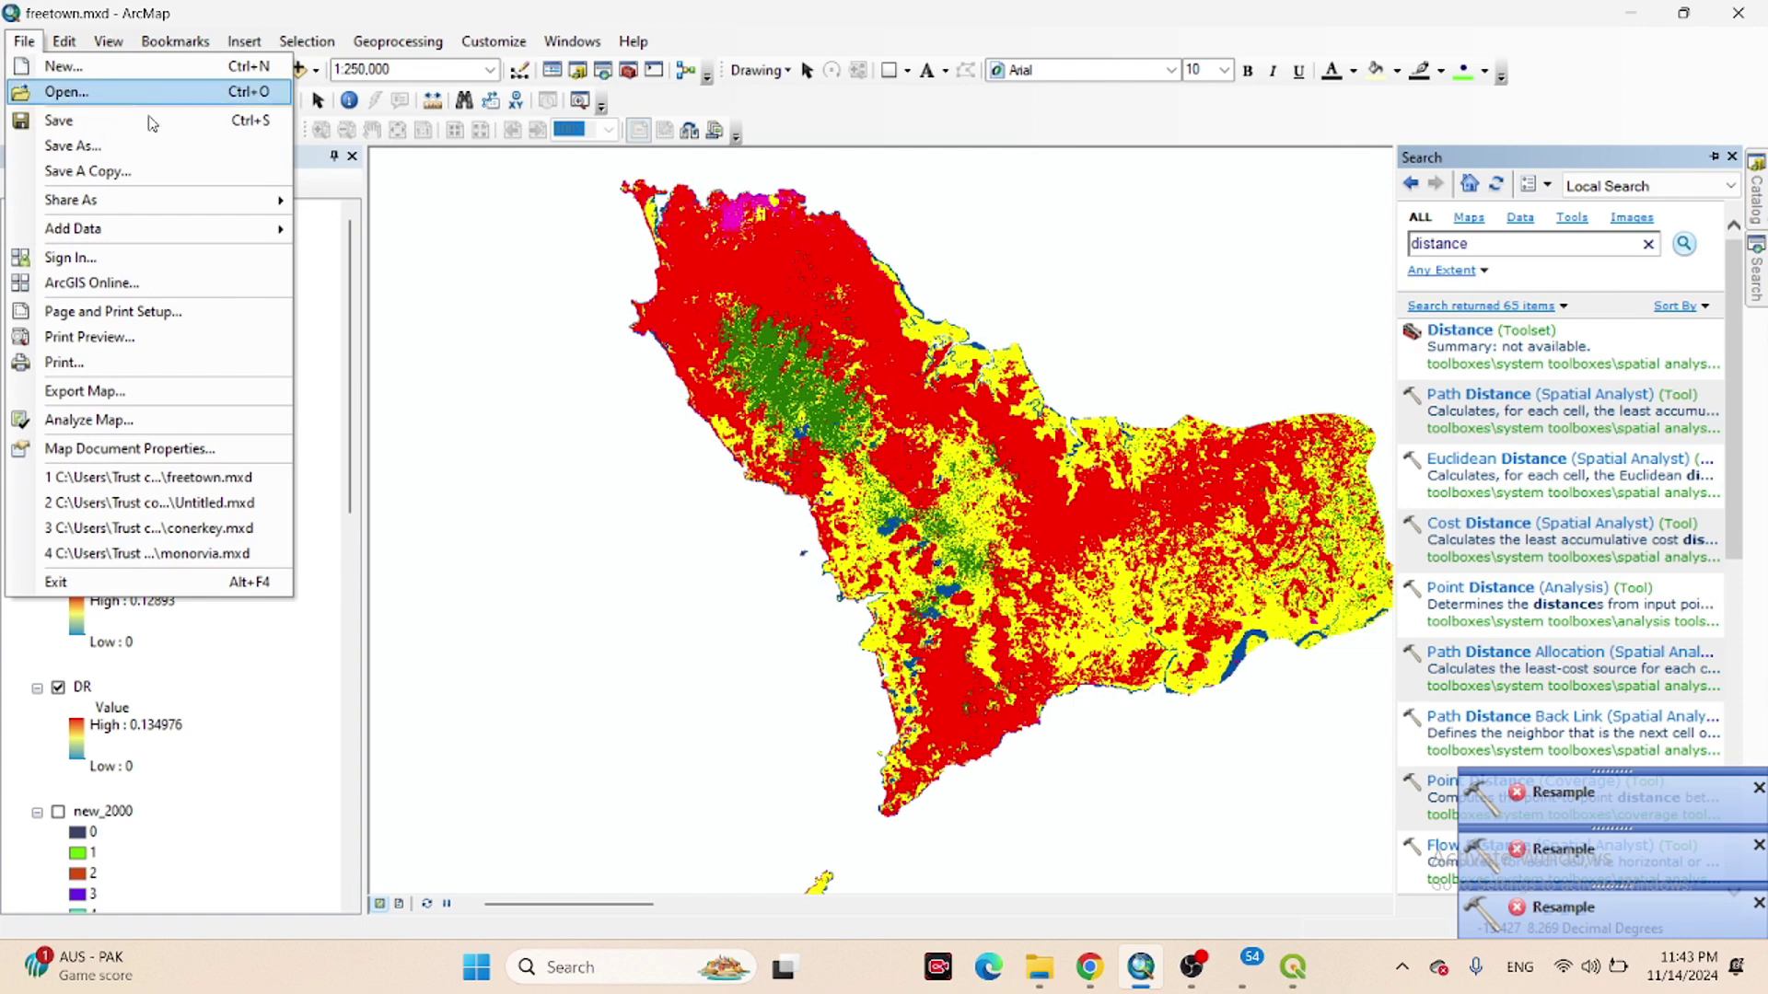
mouse_move(212, 235)
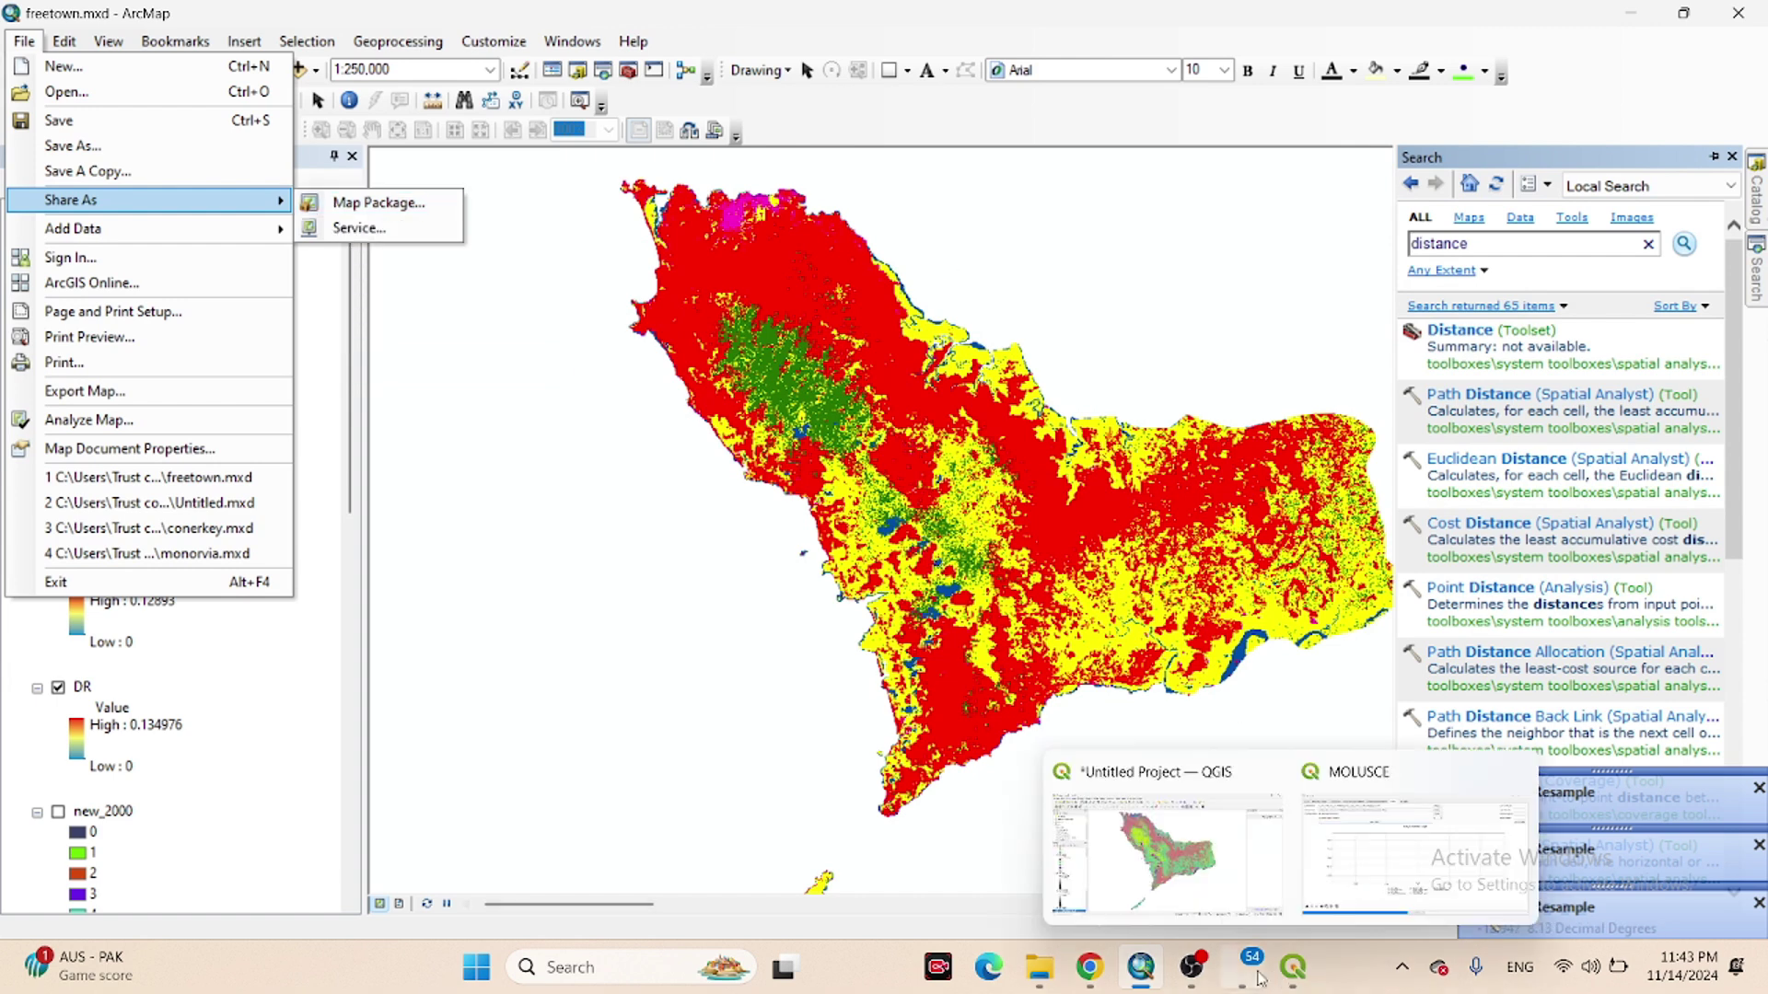
mouse_move(1245, 980)
mouse_move(1245, 911)
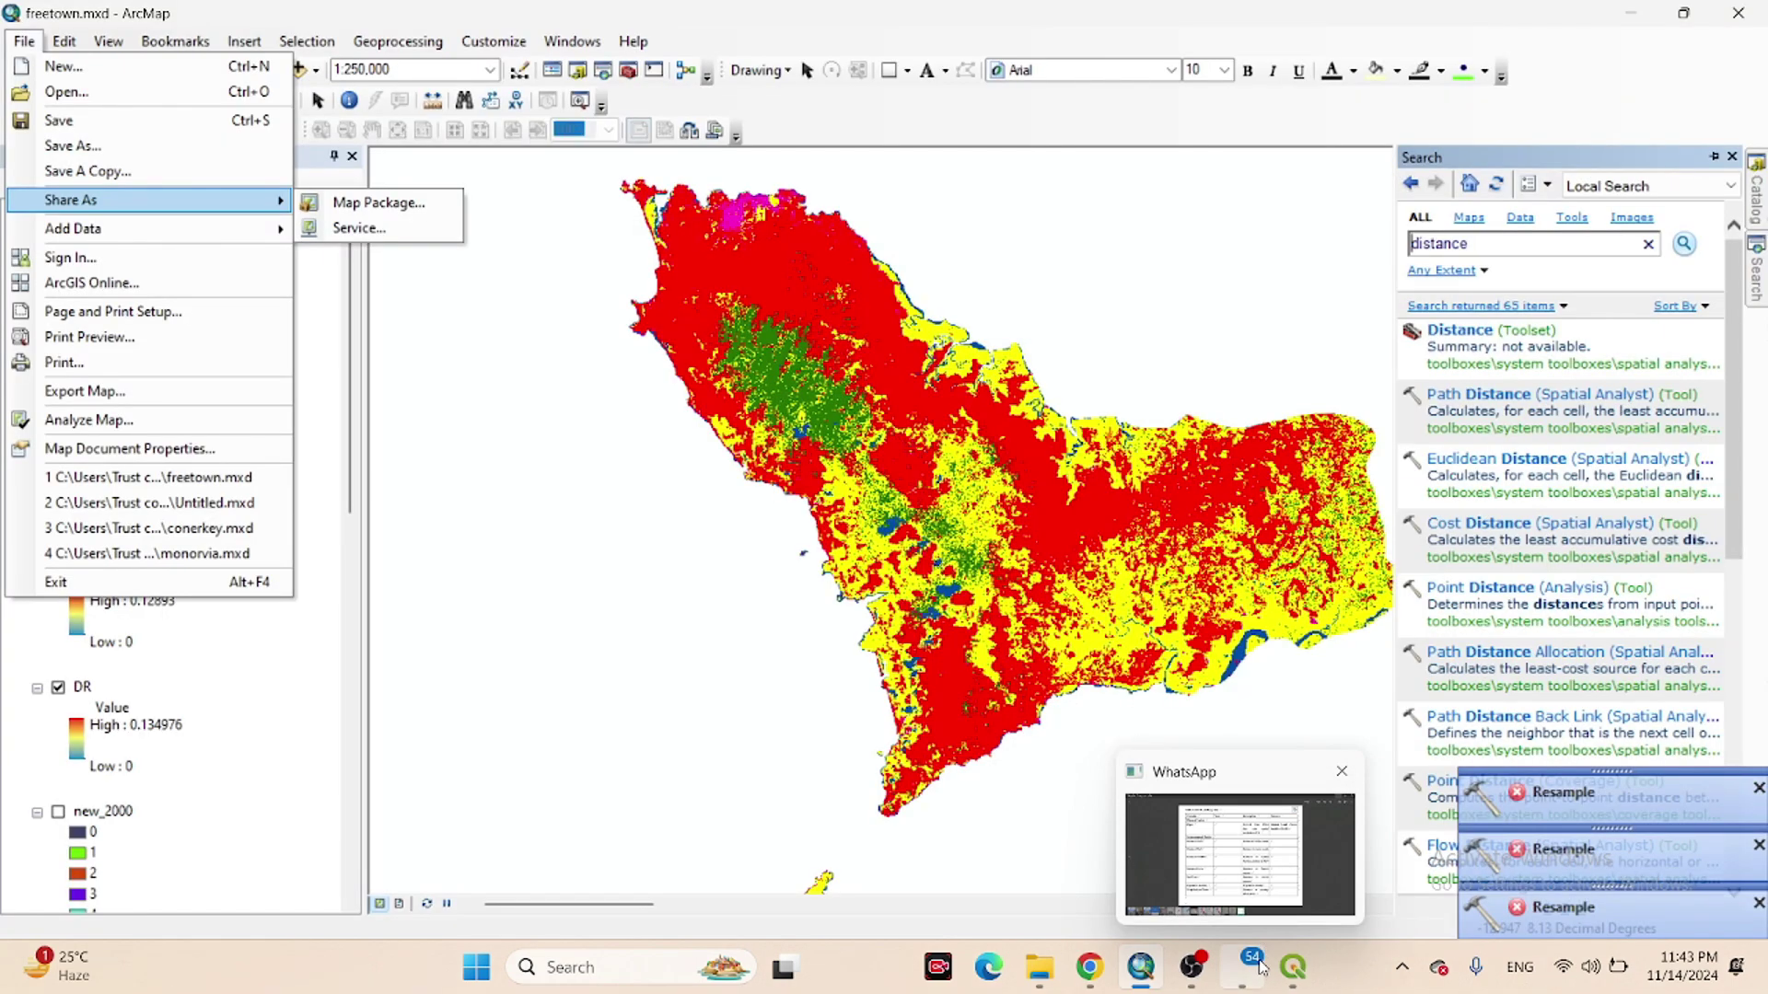
Switch to WhatsApp to view the table listing the ancillary data, and return to the ArcMap window.
click(1258, 969)
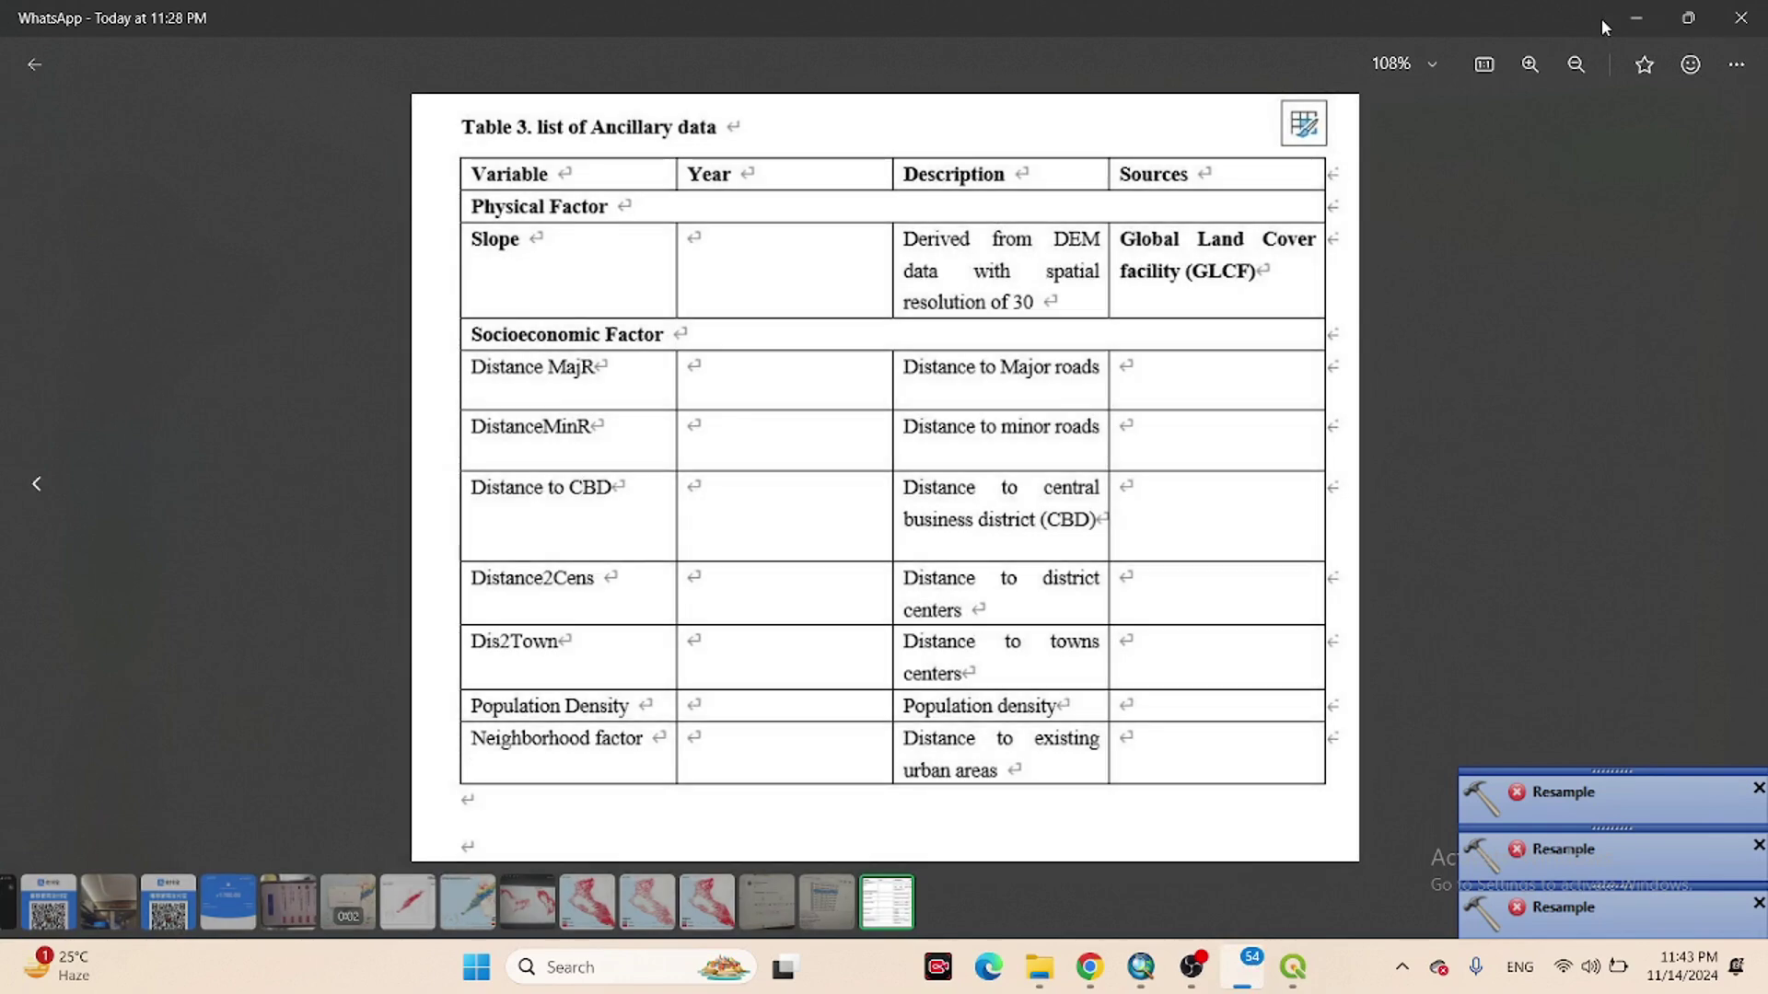
click(1665, 20)
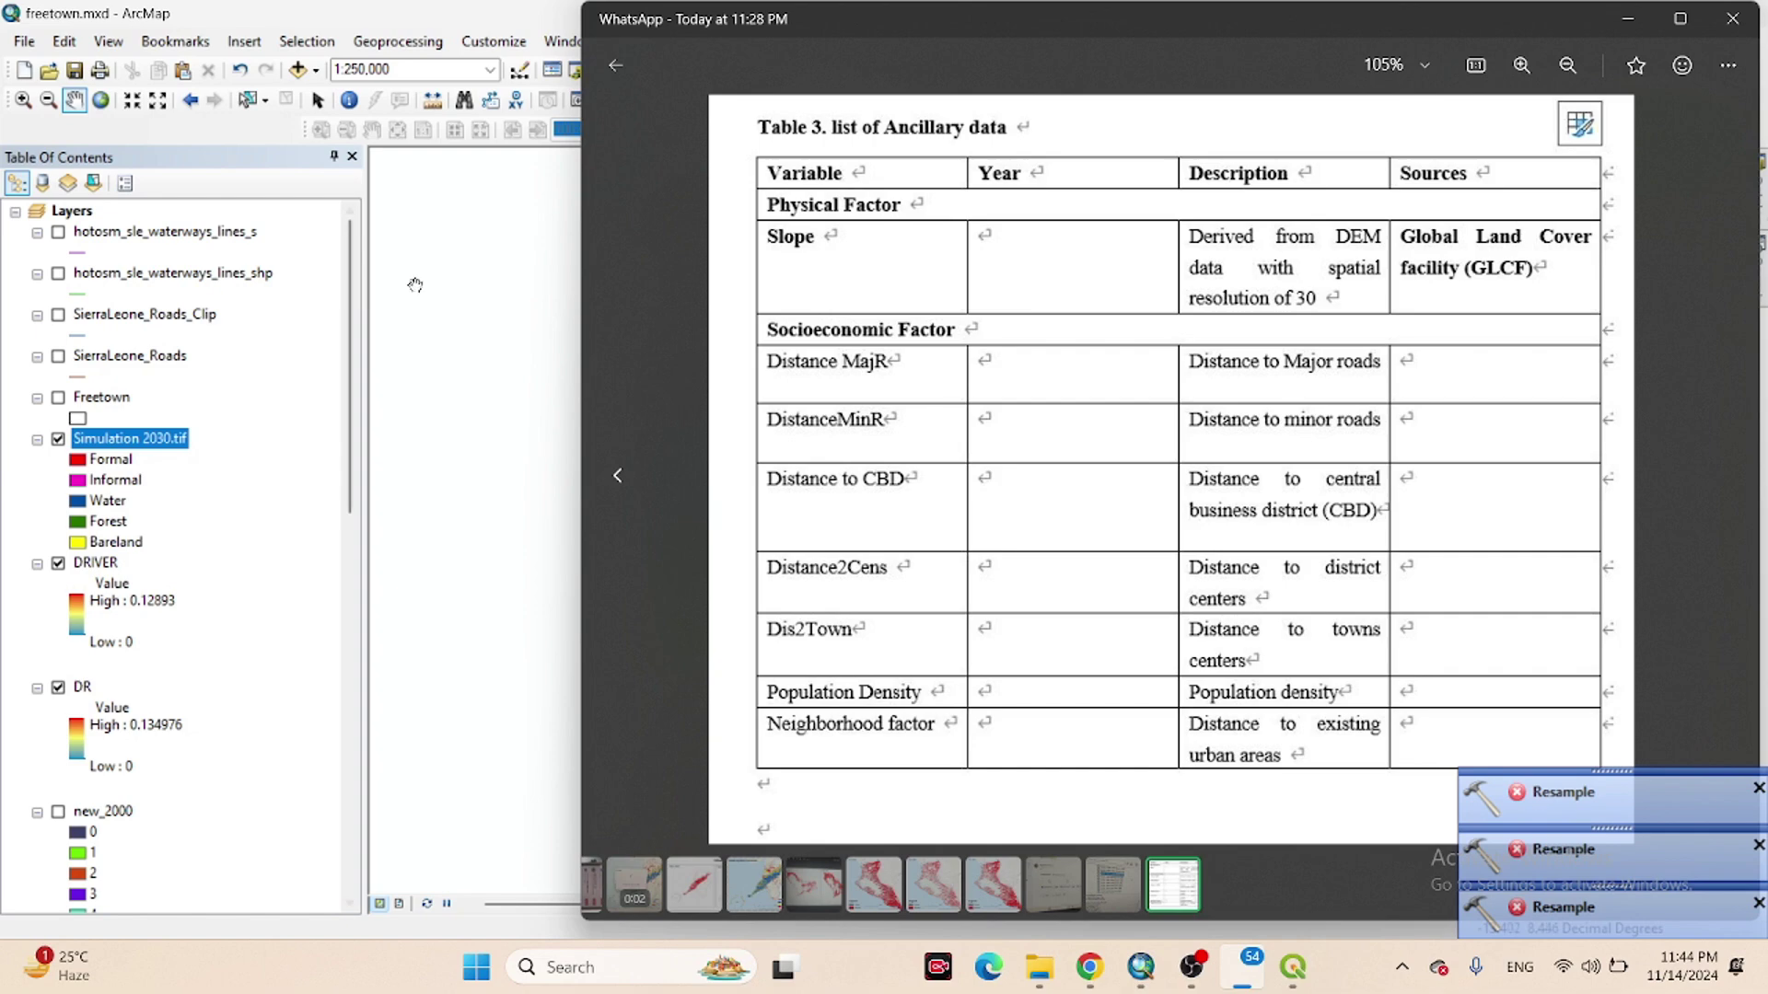
click(479, 267)
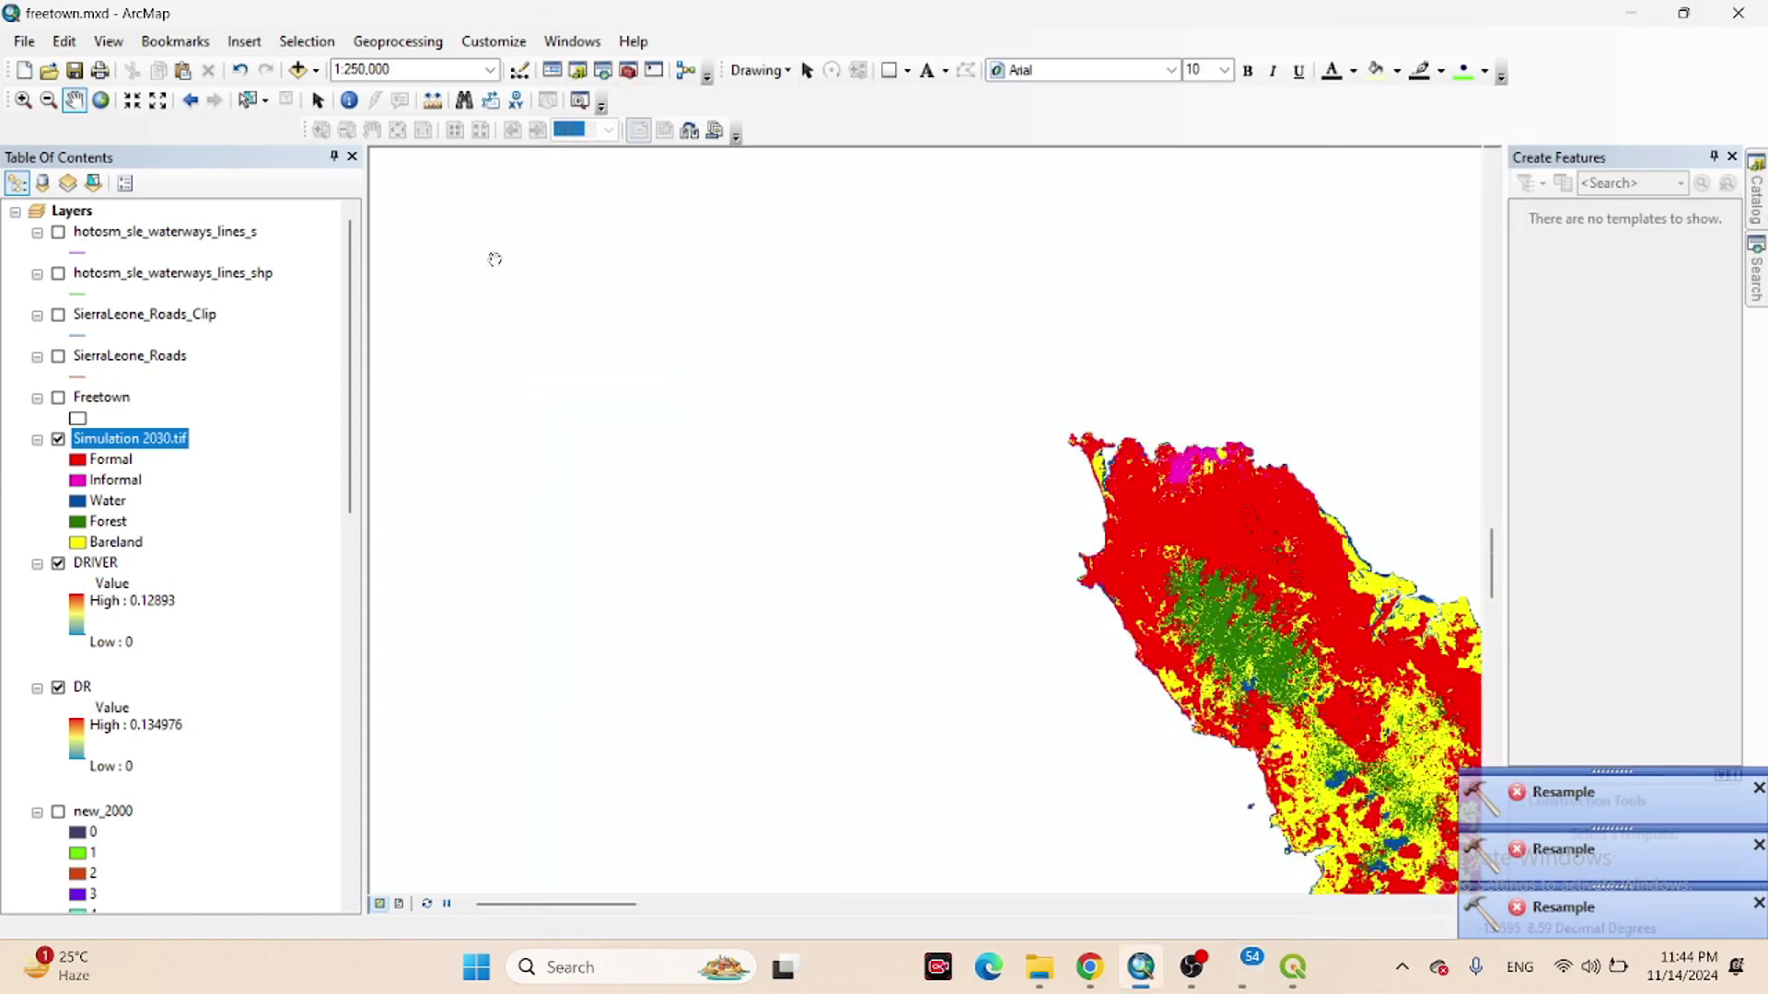
Start sharing the map as a map package, saved as freetown.mpk in the updated folder inside Prediction data for Freetown in Downloads.
click(25, 41)
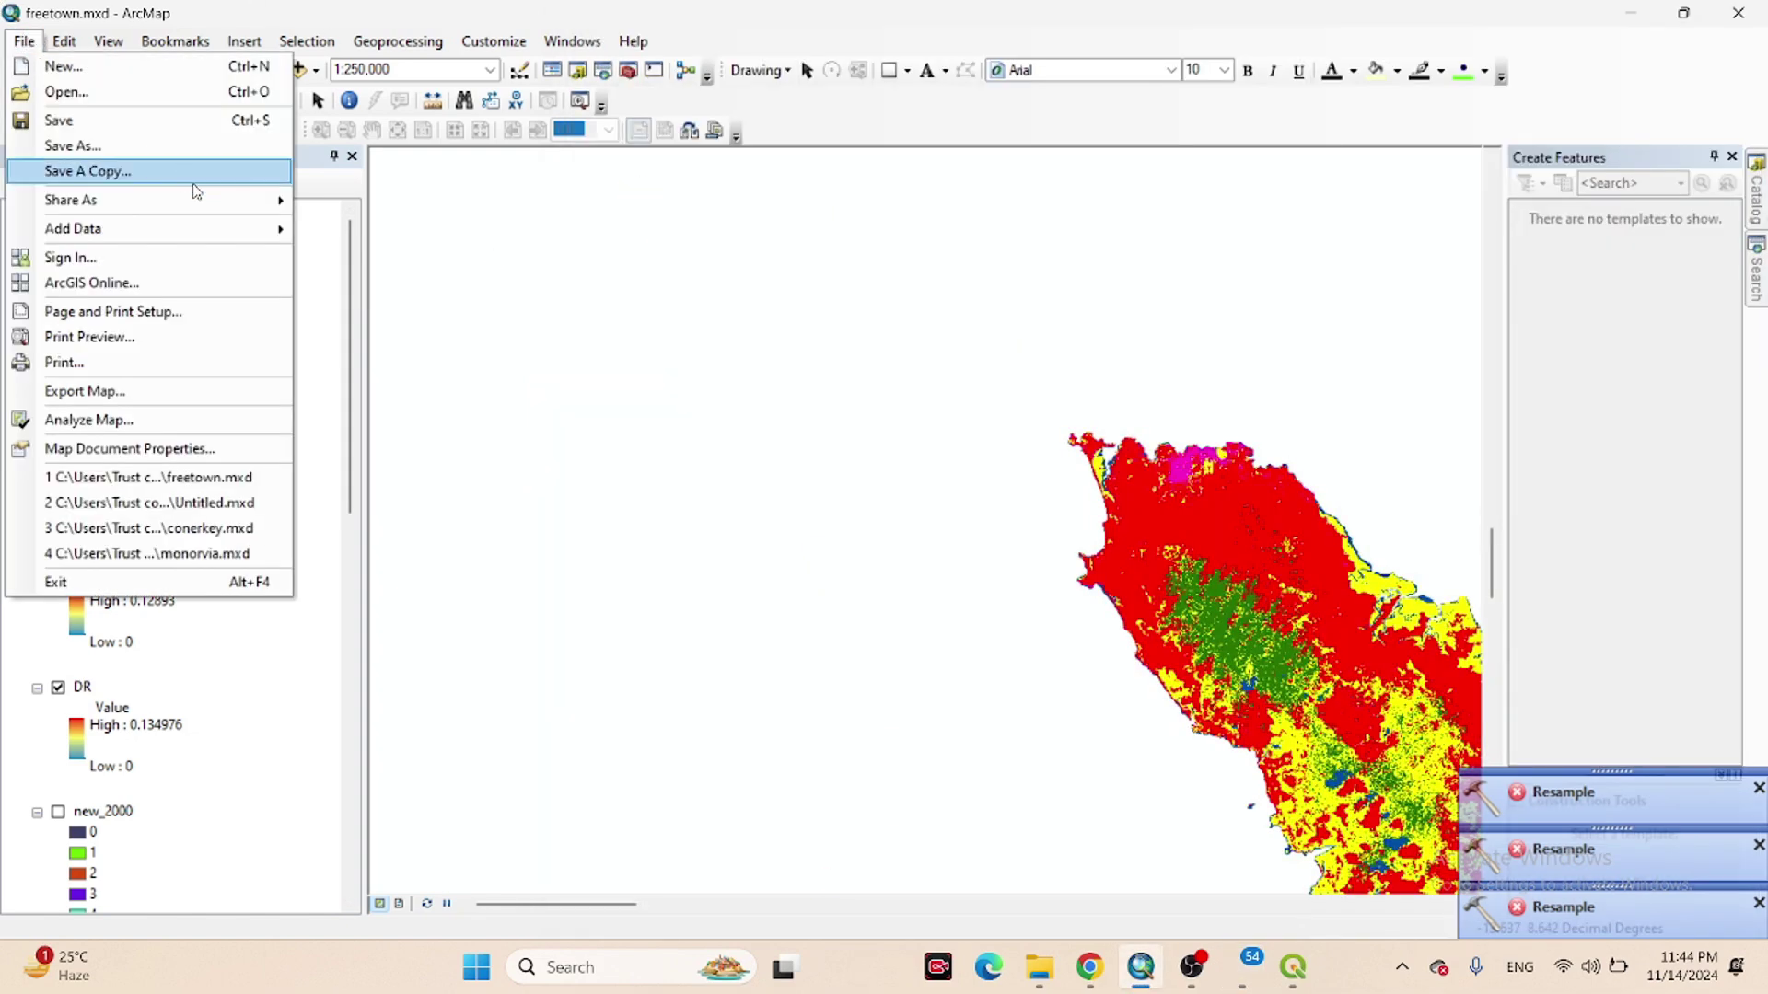
mouse_move(237, 208)
click(369, 203)
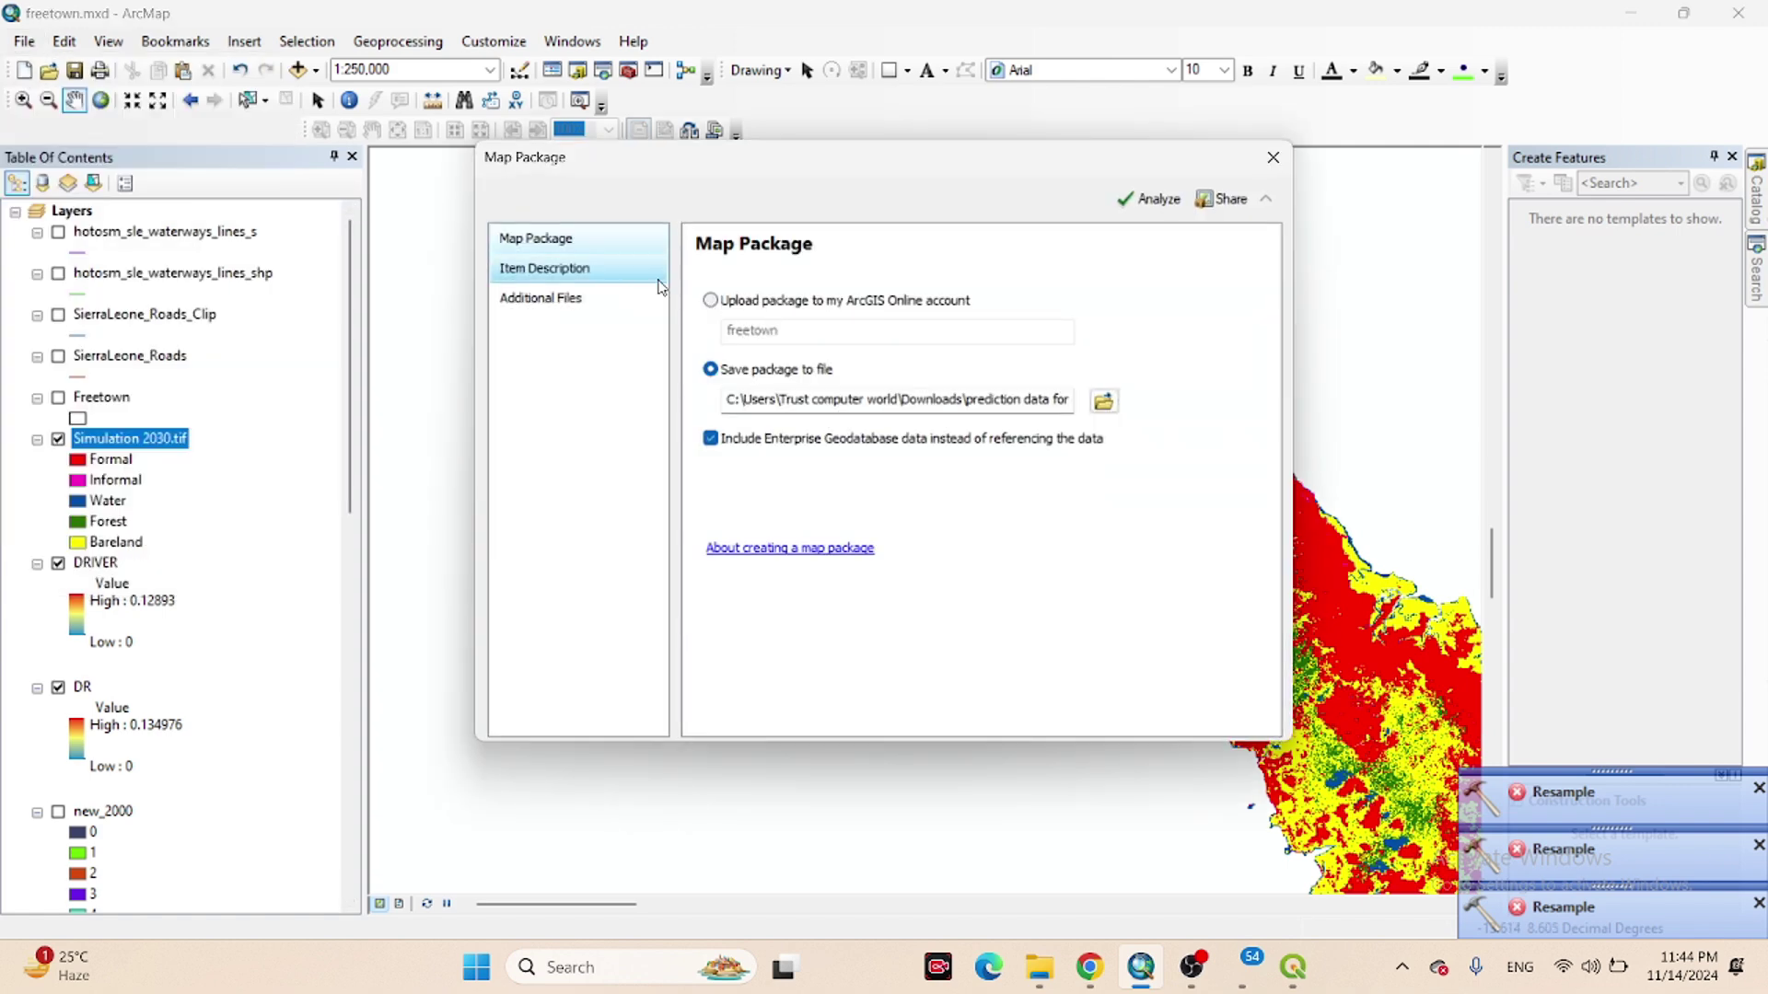
click(1104, 401)
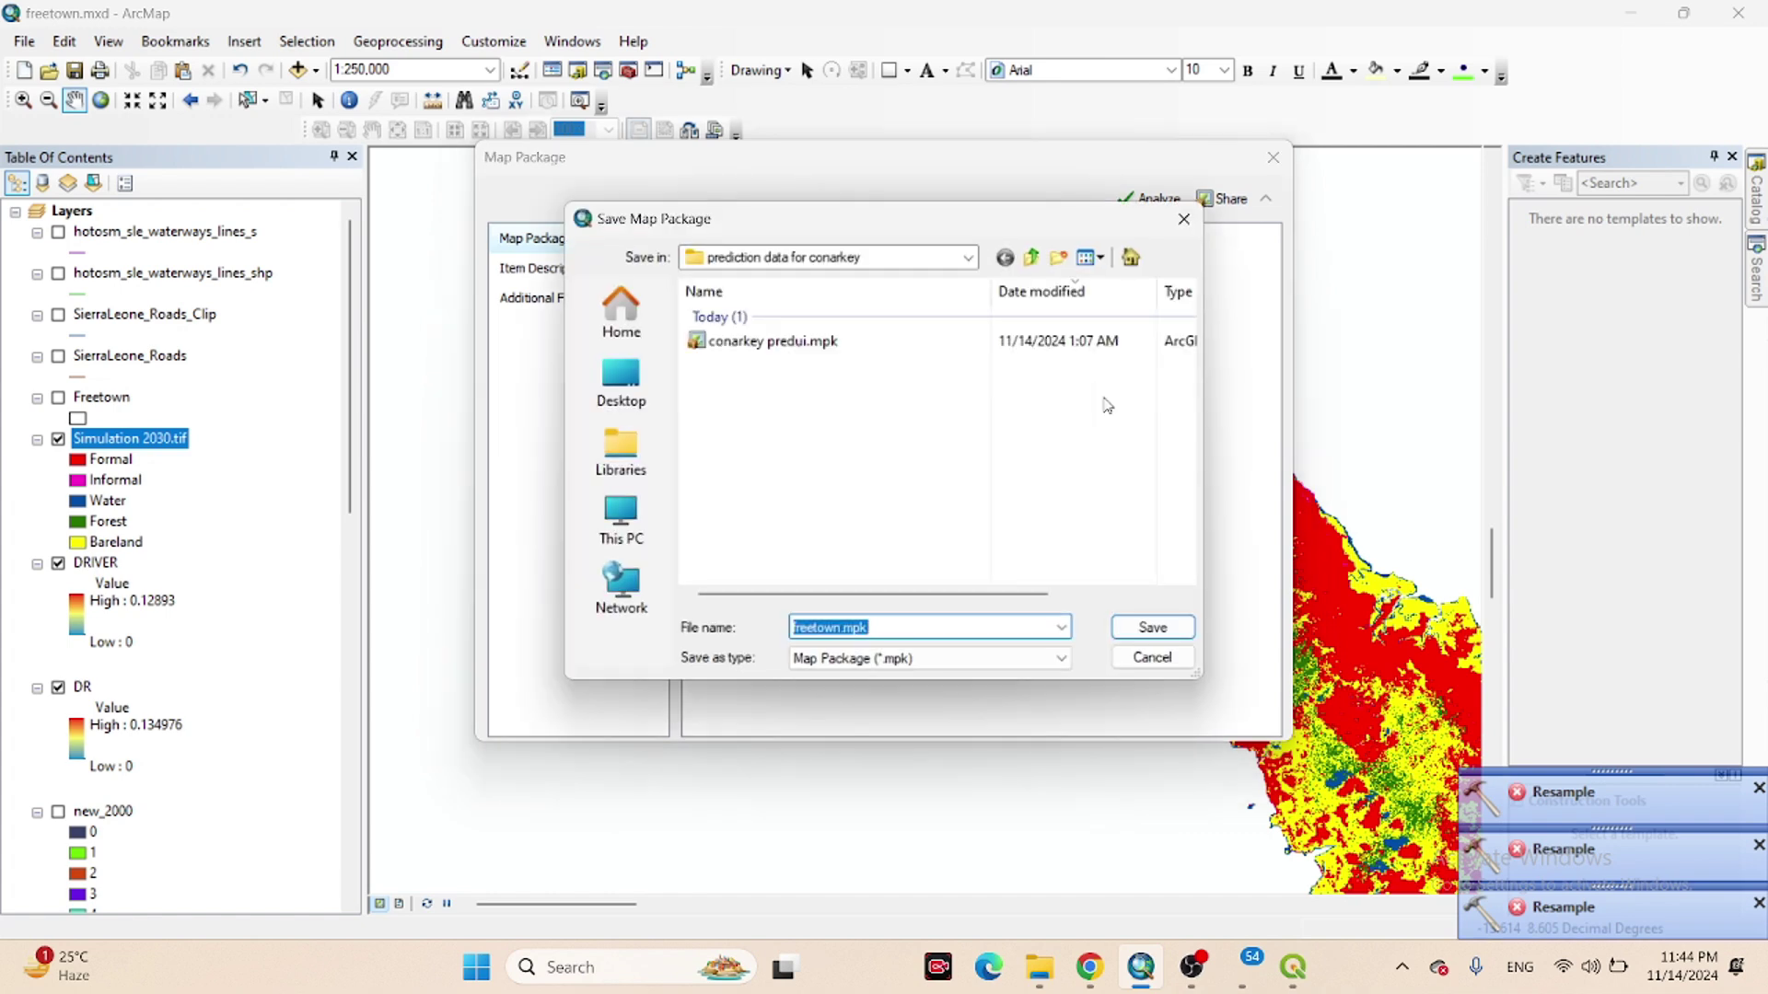
click(898, 258)
click(898, 258)
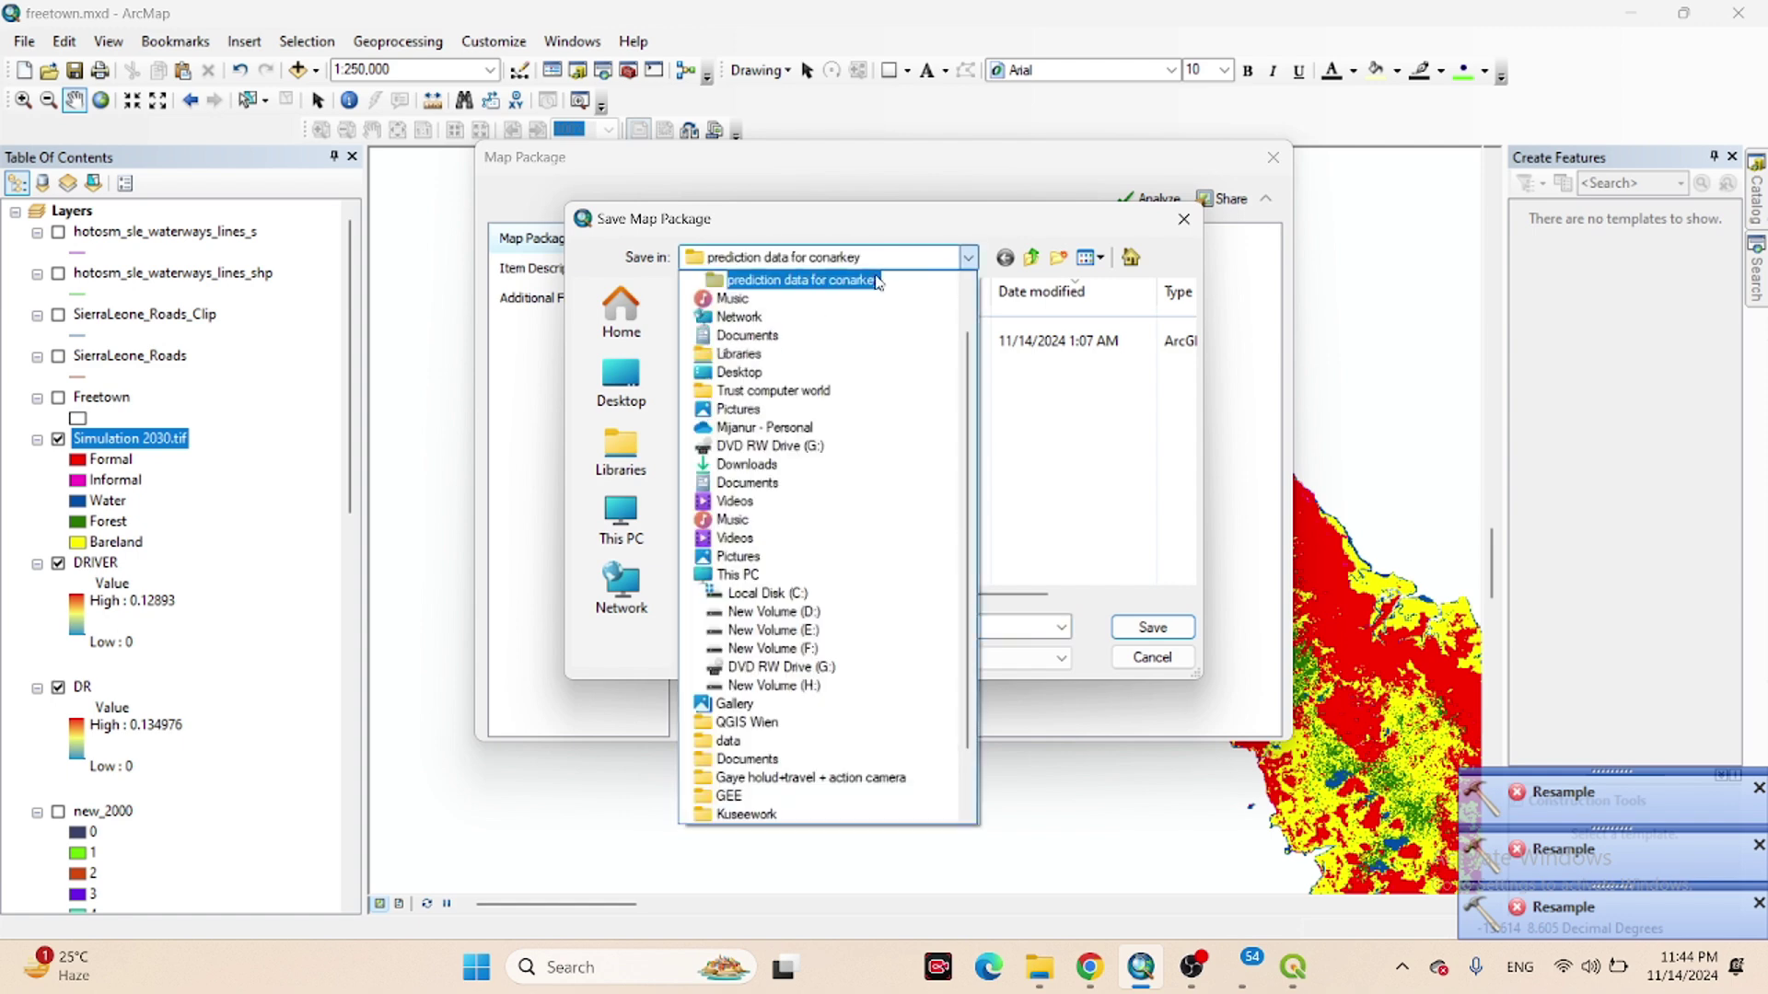
scroll(807, 363, up, 3)
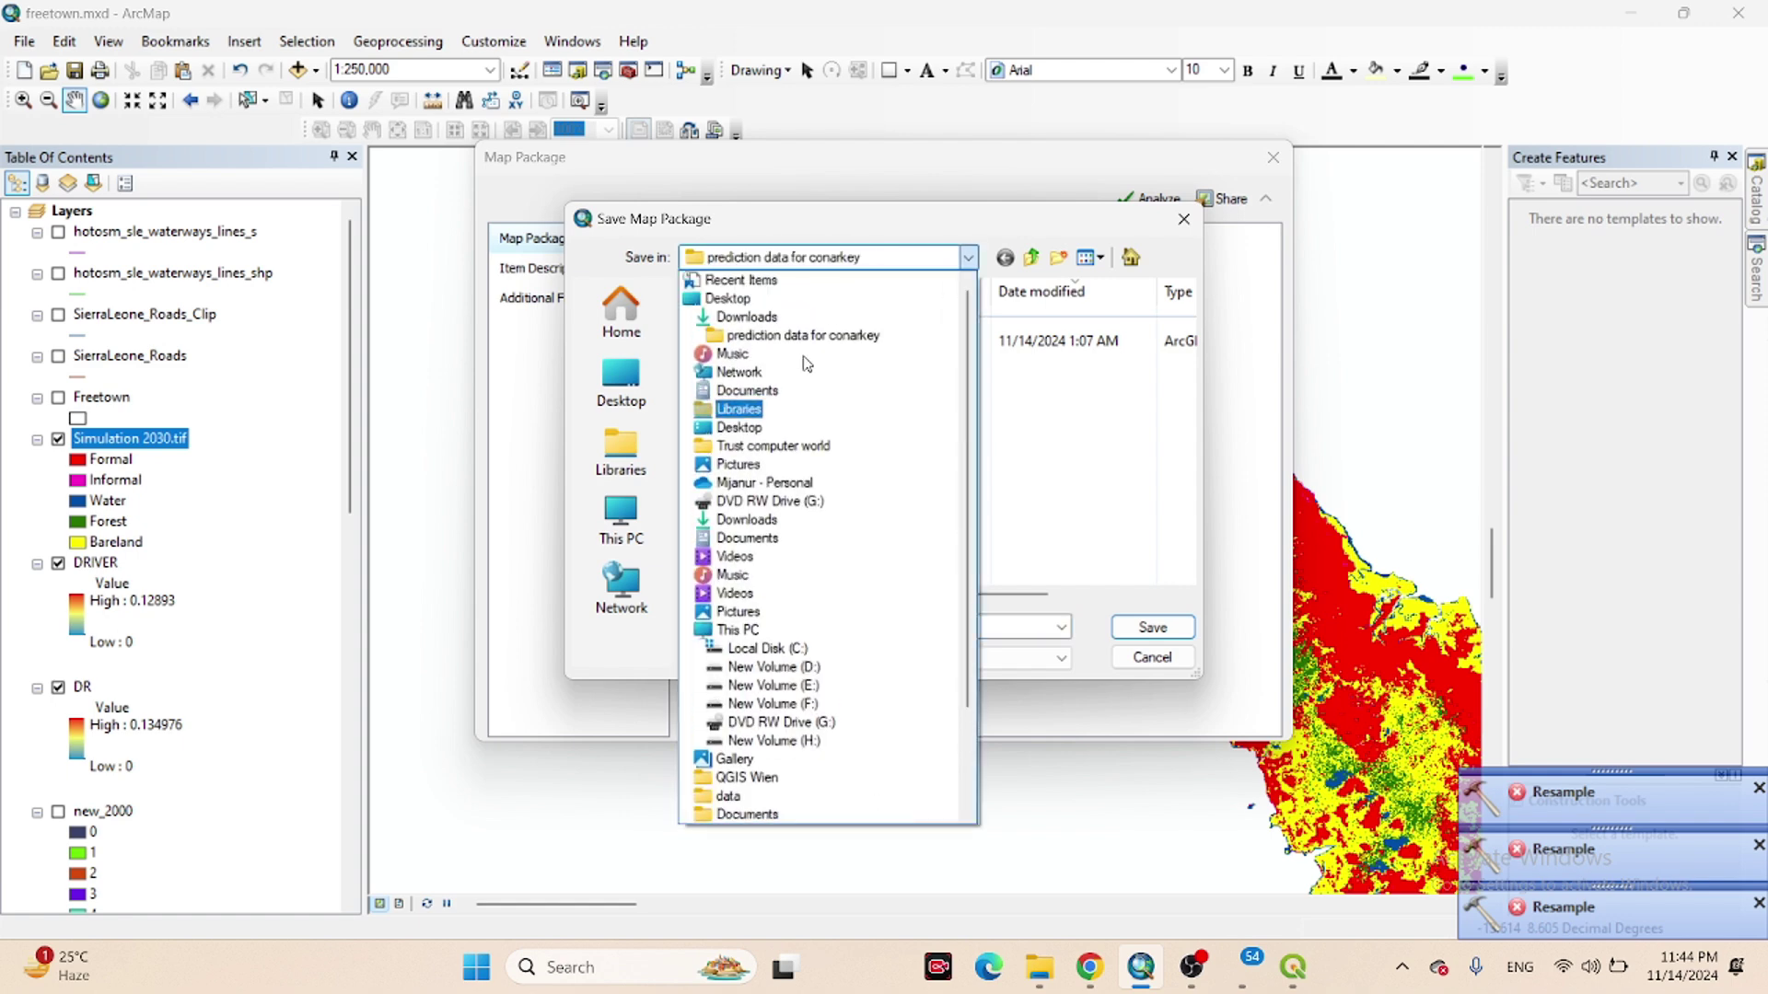
click(761, 318)
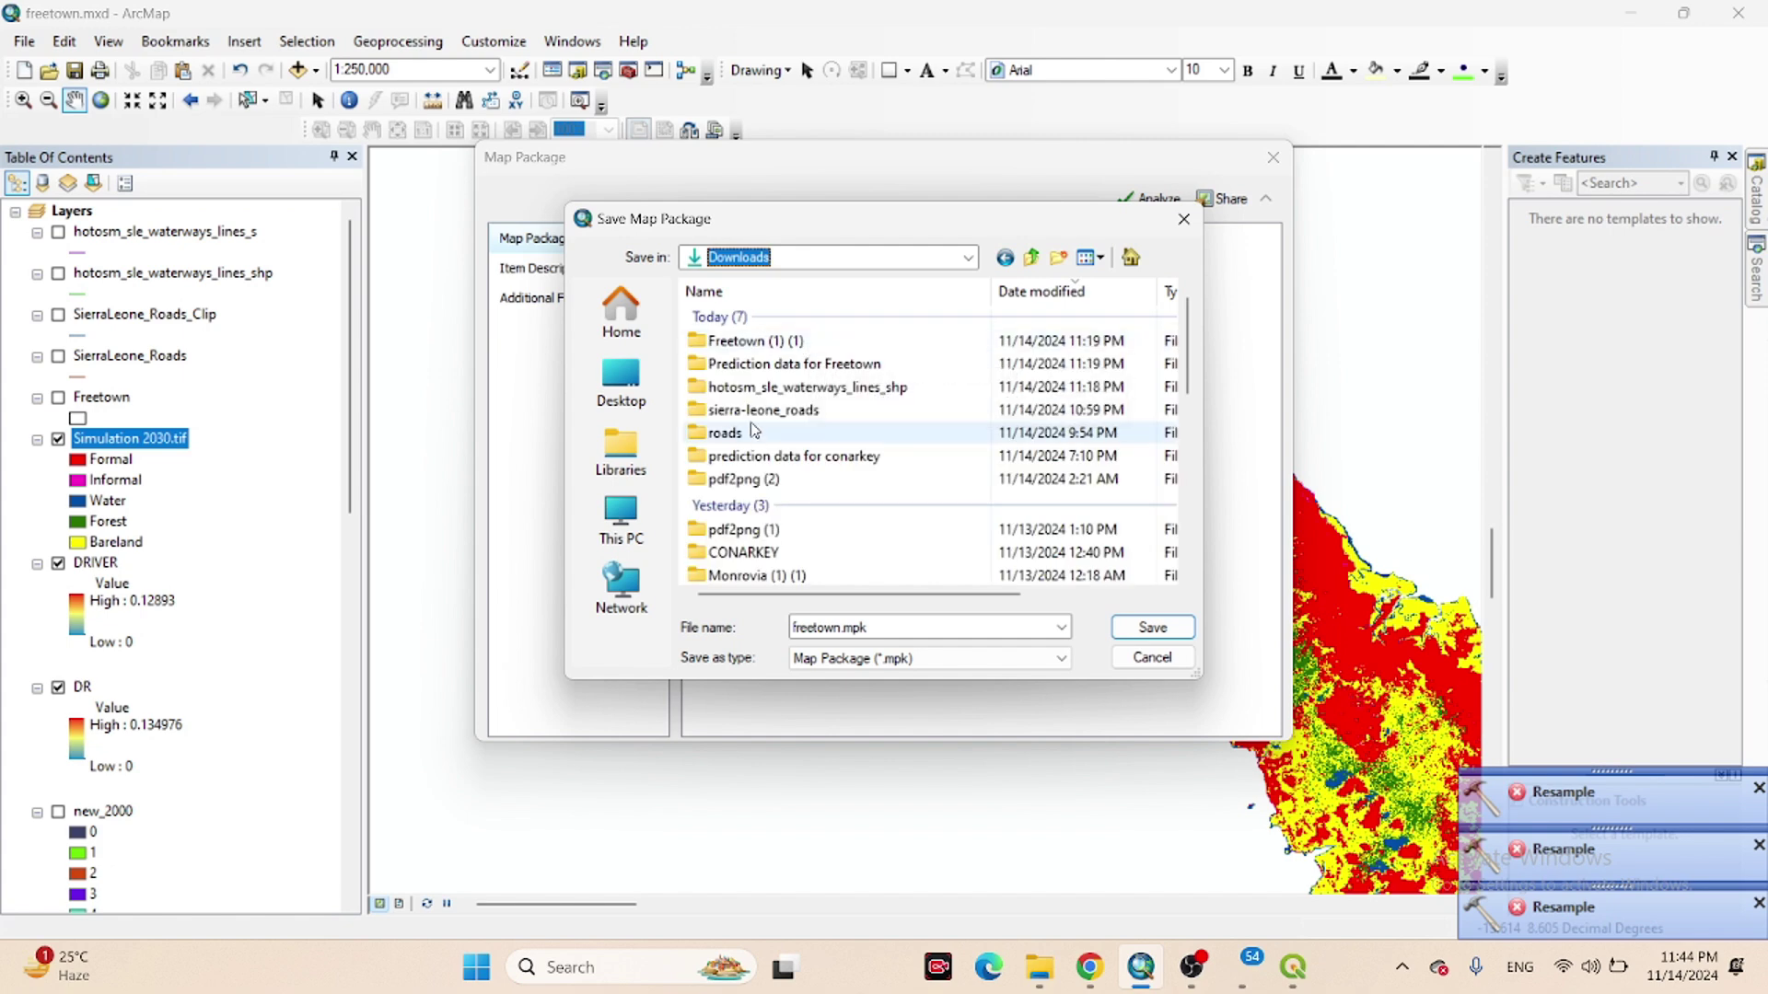
double_click(782, 366)
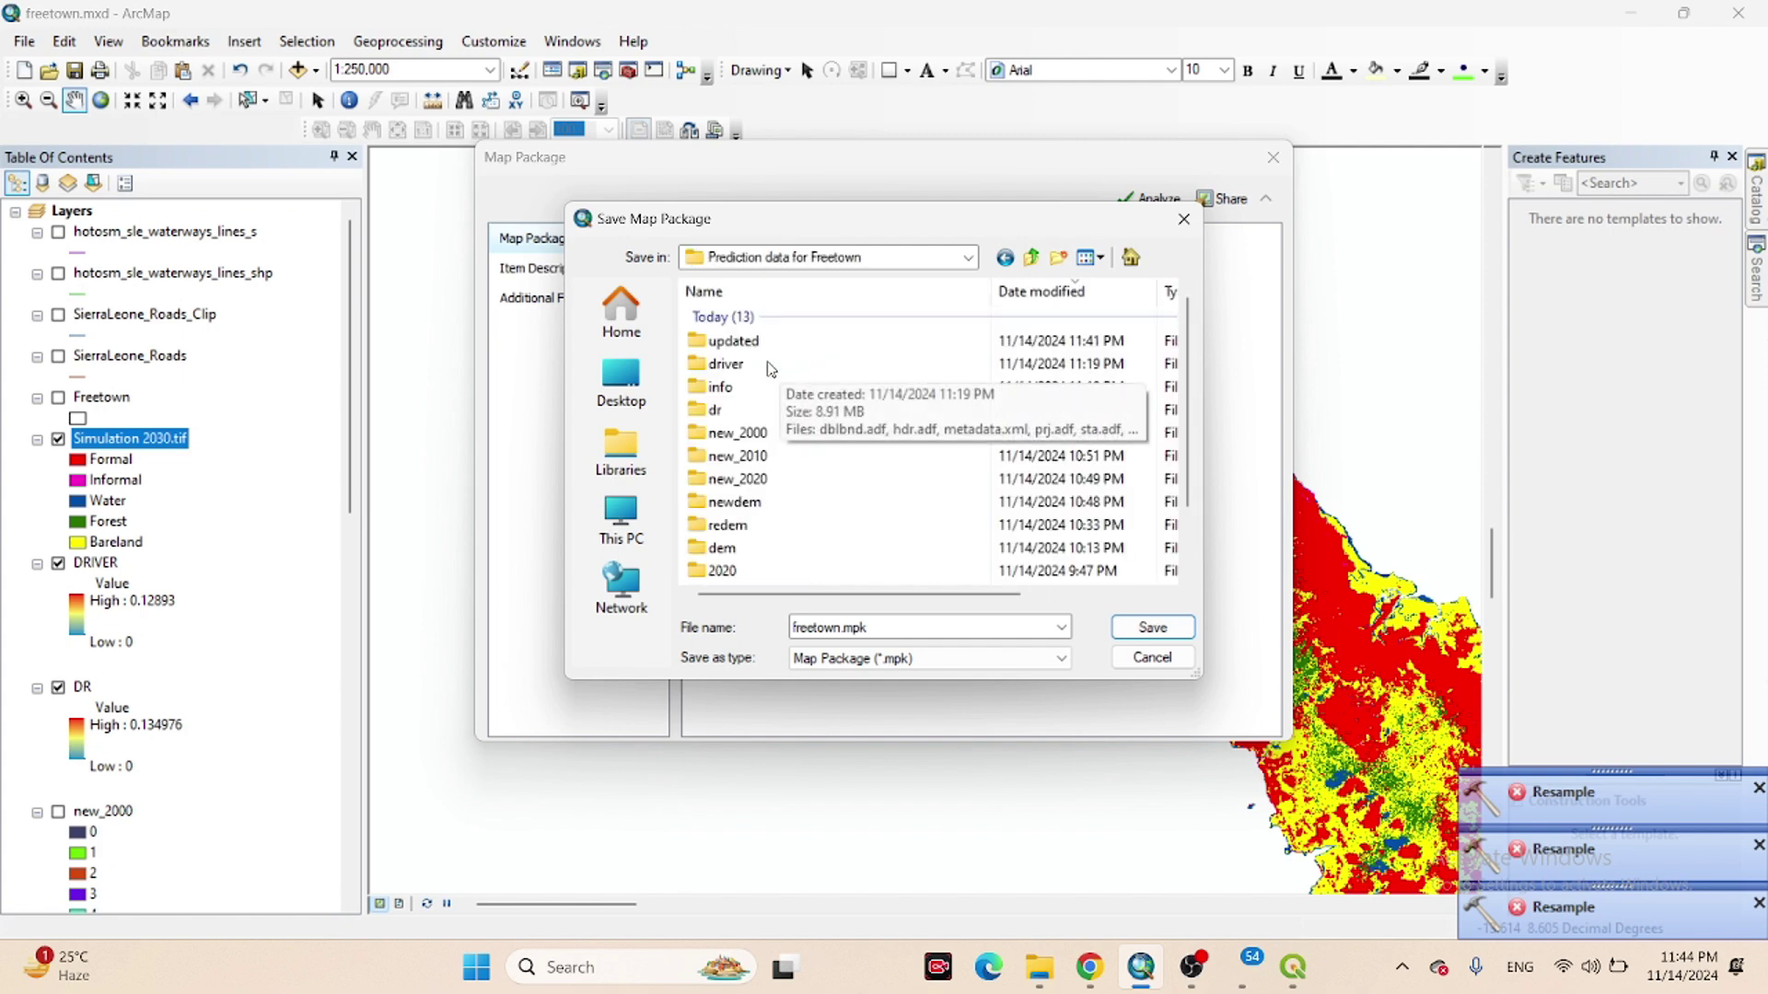
click(736, 343)
double_click(736, 344)
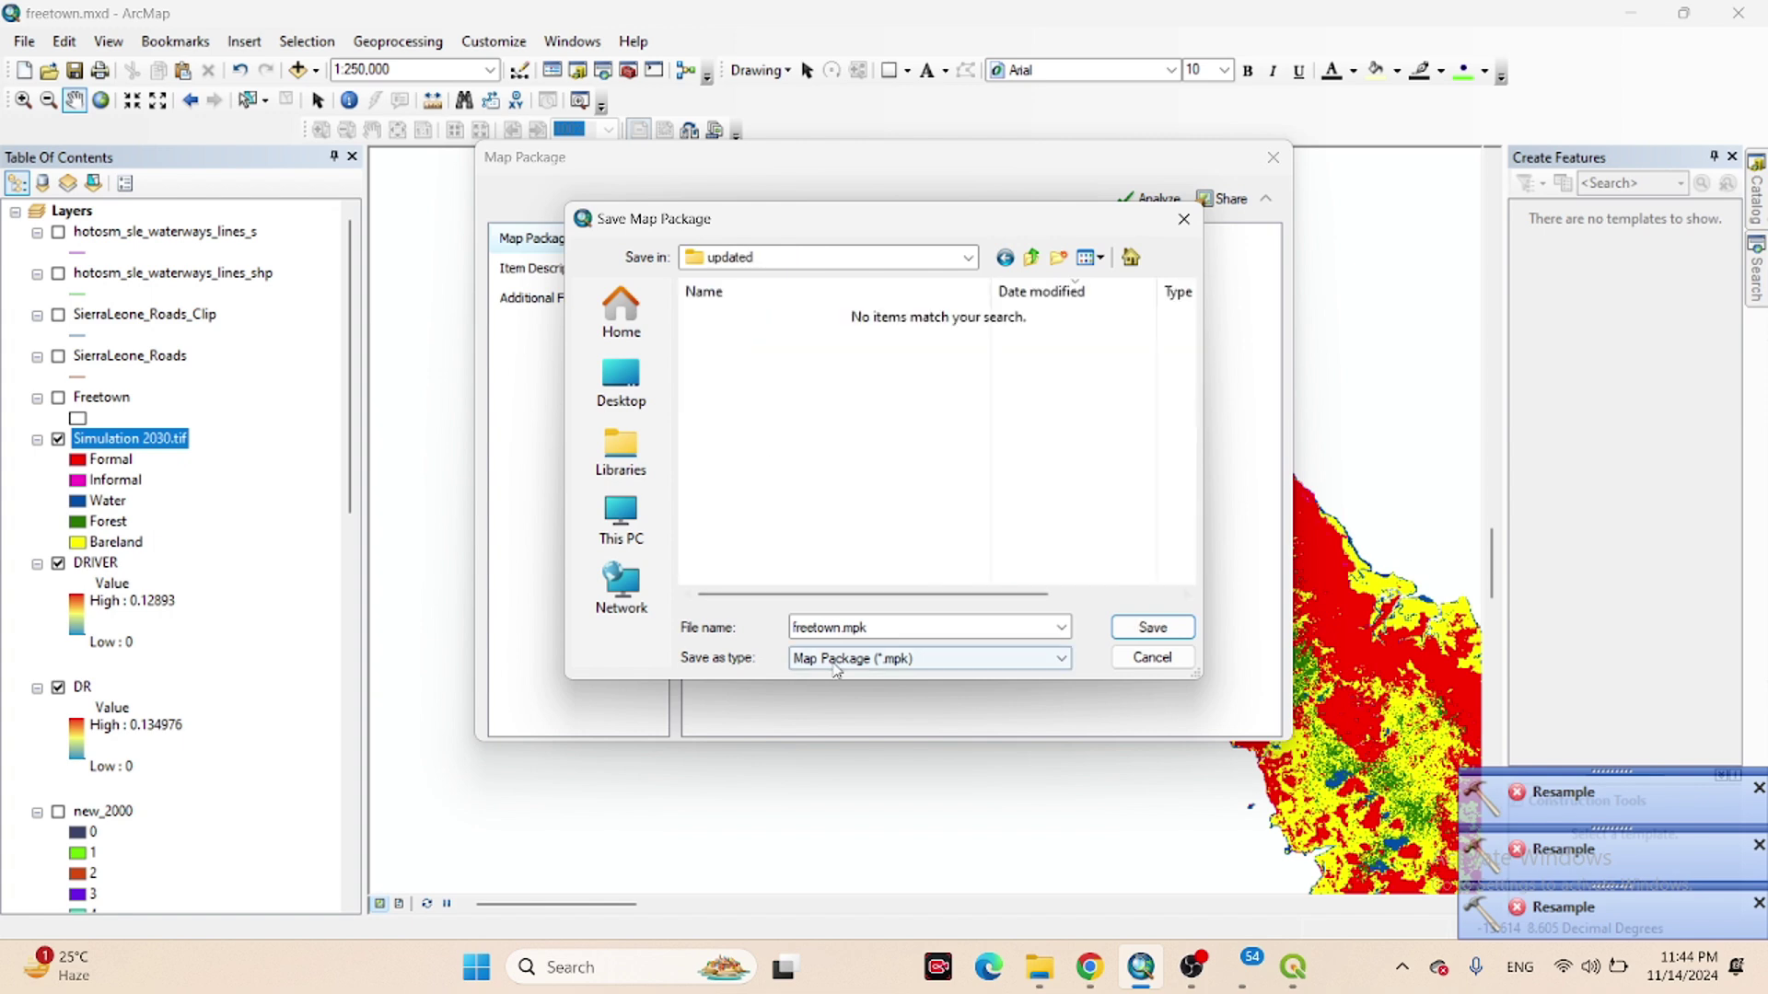
click(1145, 635)
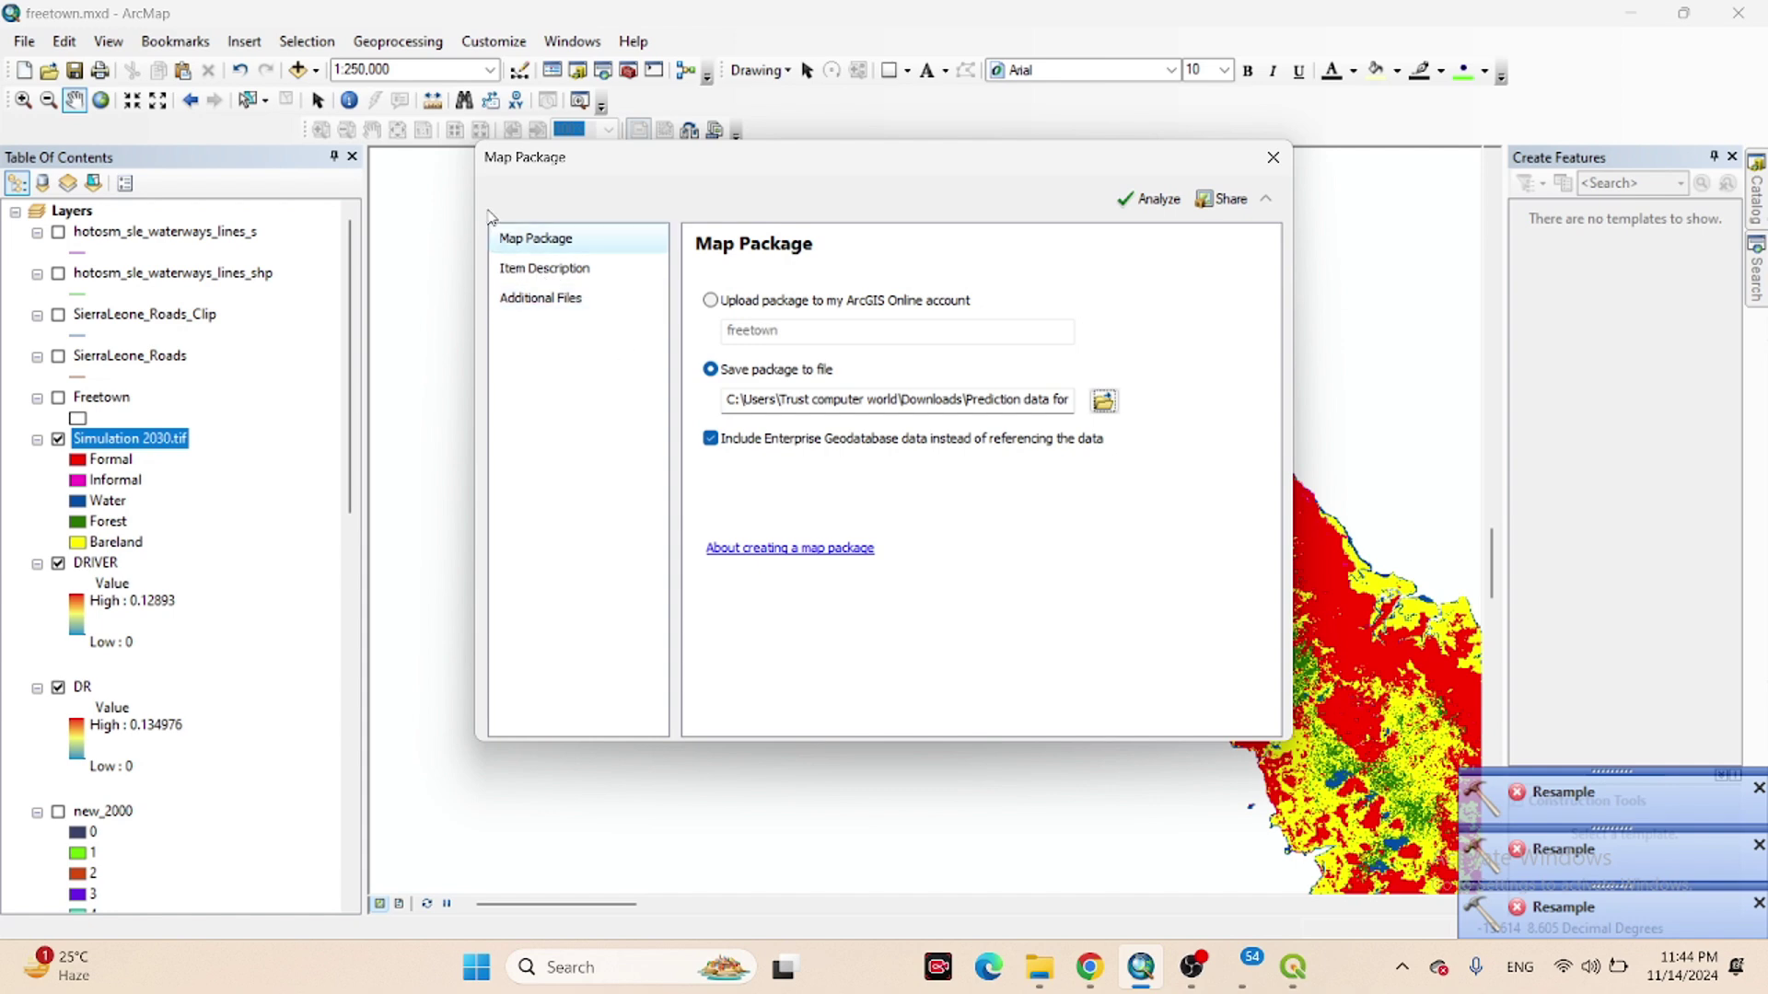
Check the map package's item description and analyze the package for errors.
click(544, 268)
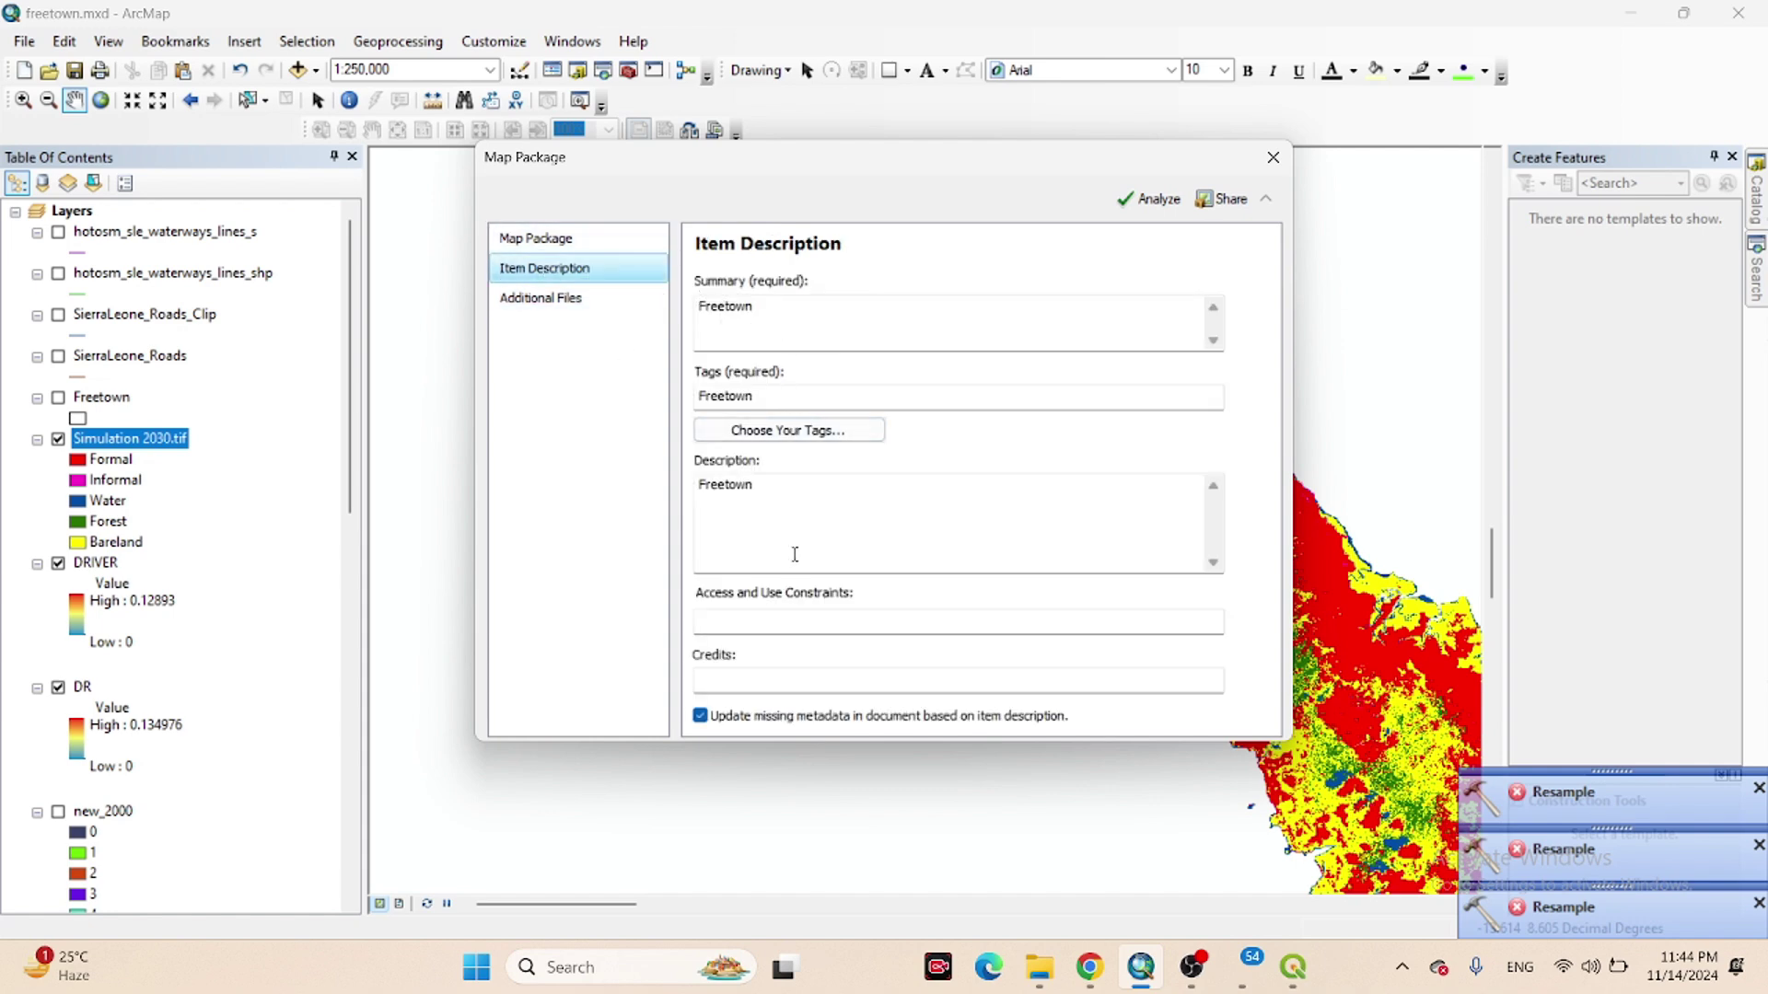
click(1151, 201)
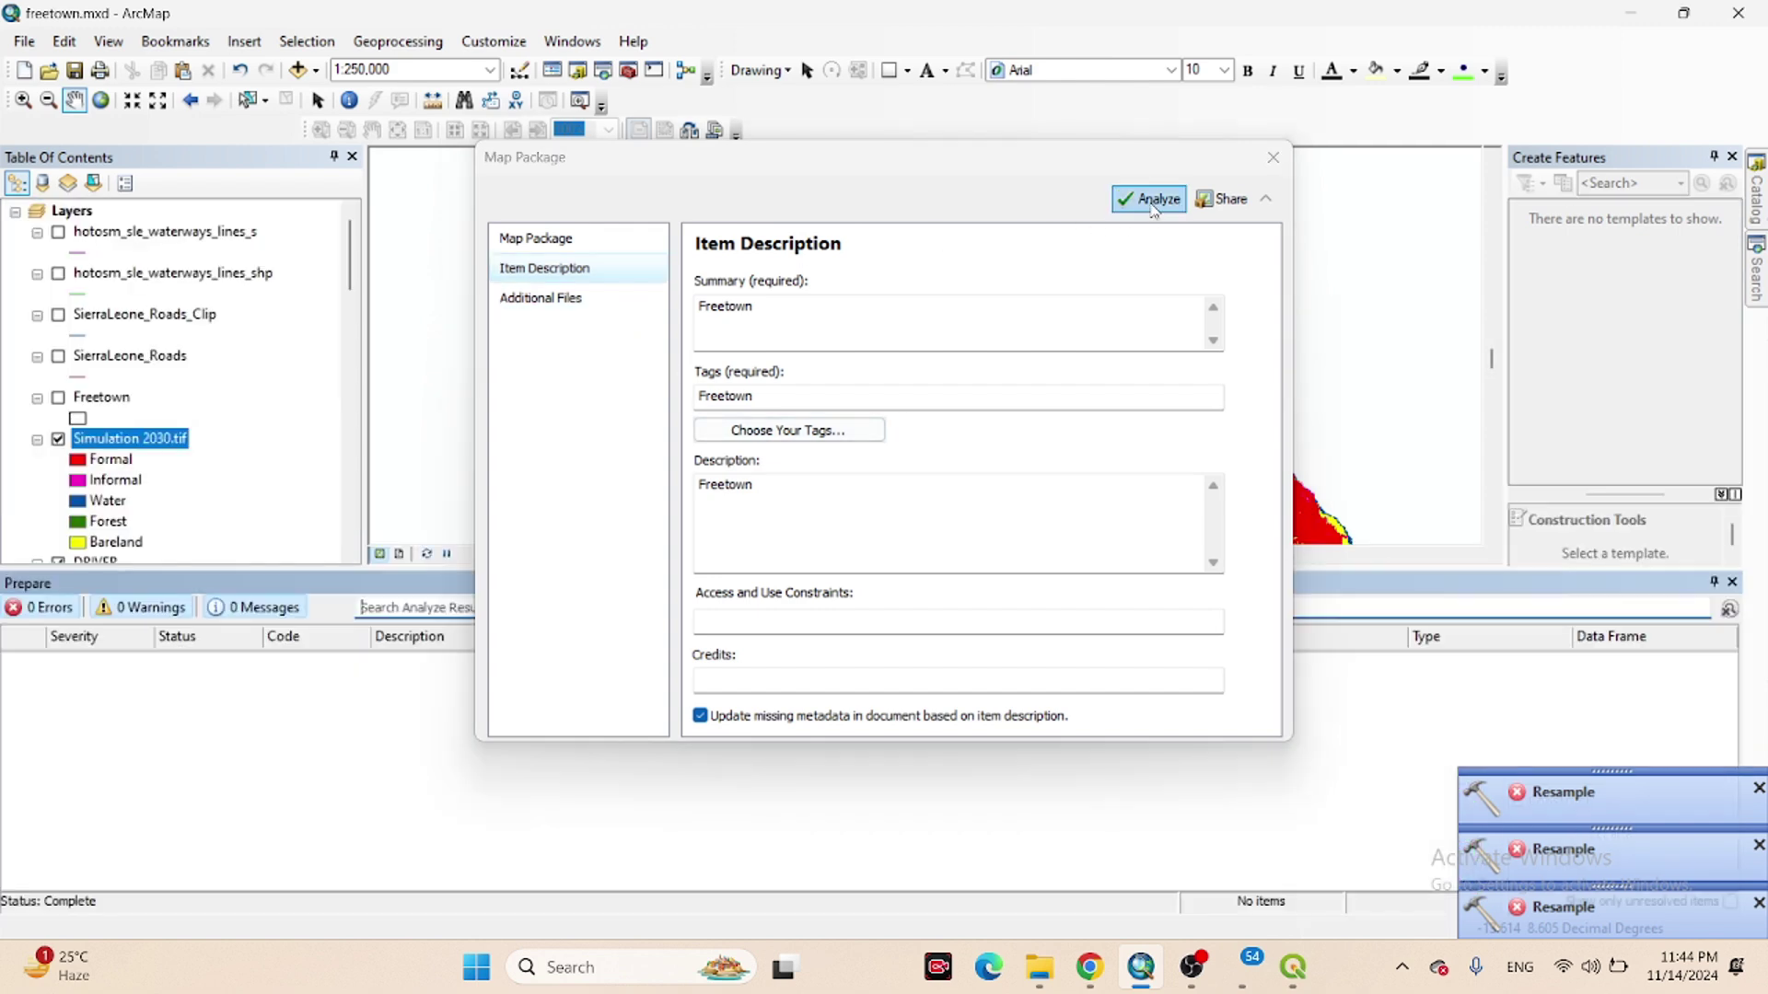